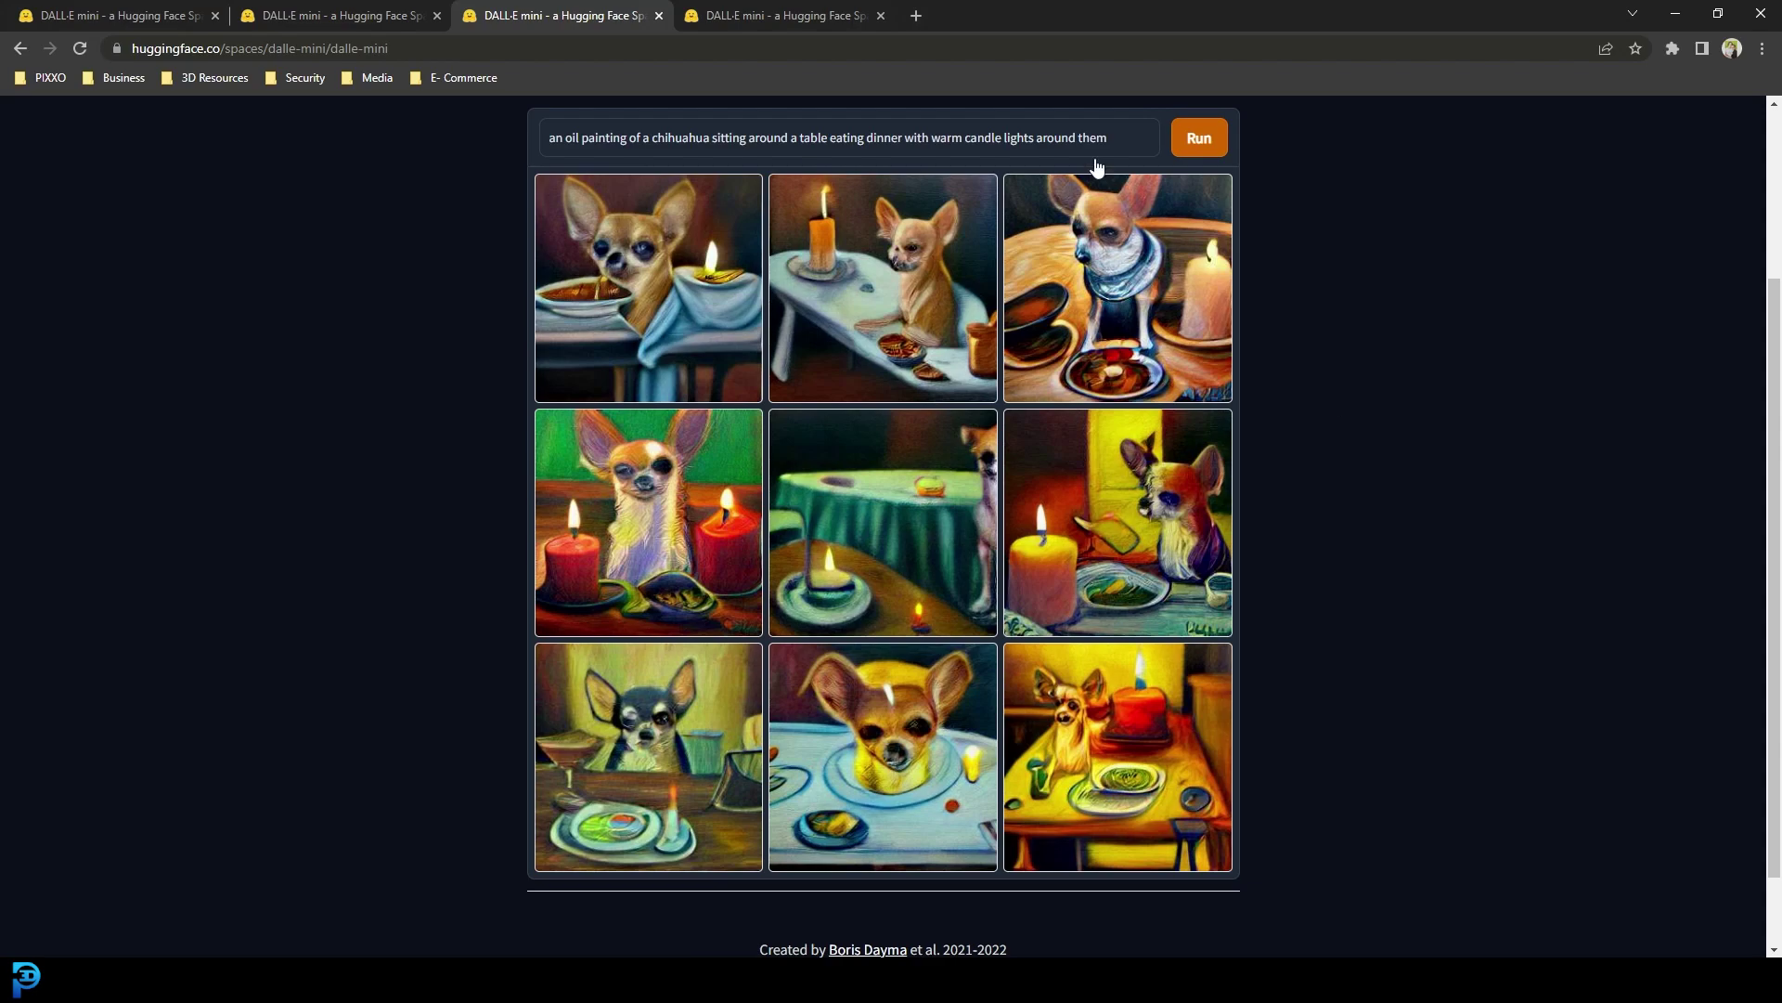
Cycle past the chihuahua and fisherman-lighthouse tabs, ending on the Victorian girl-at-ancient-ruin grid.
left_click(733, 14)
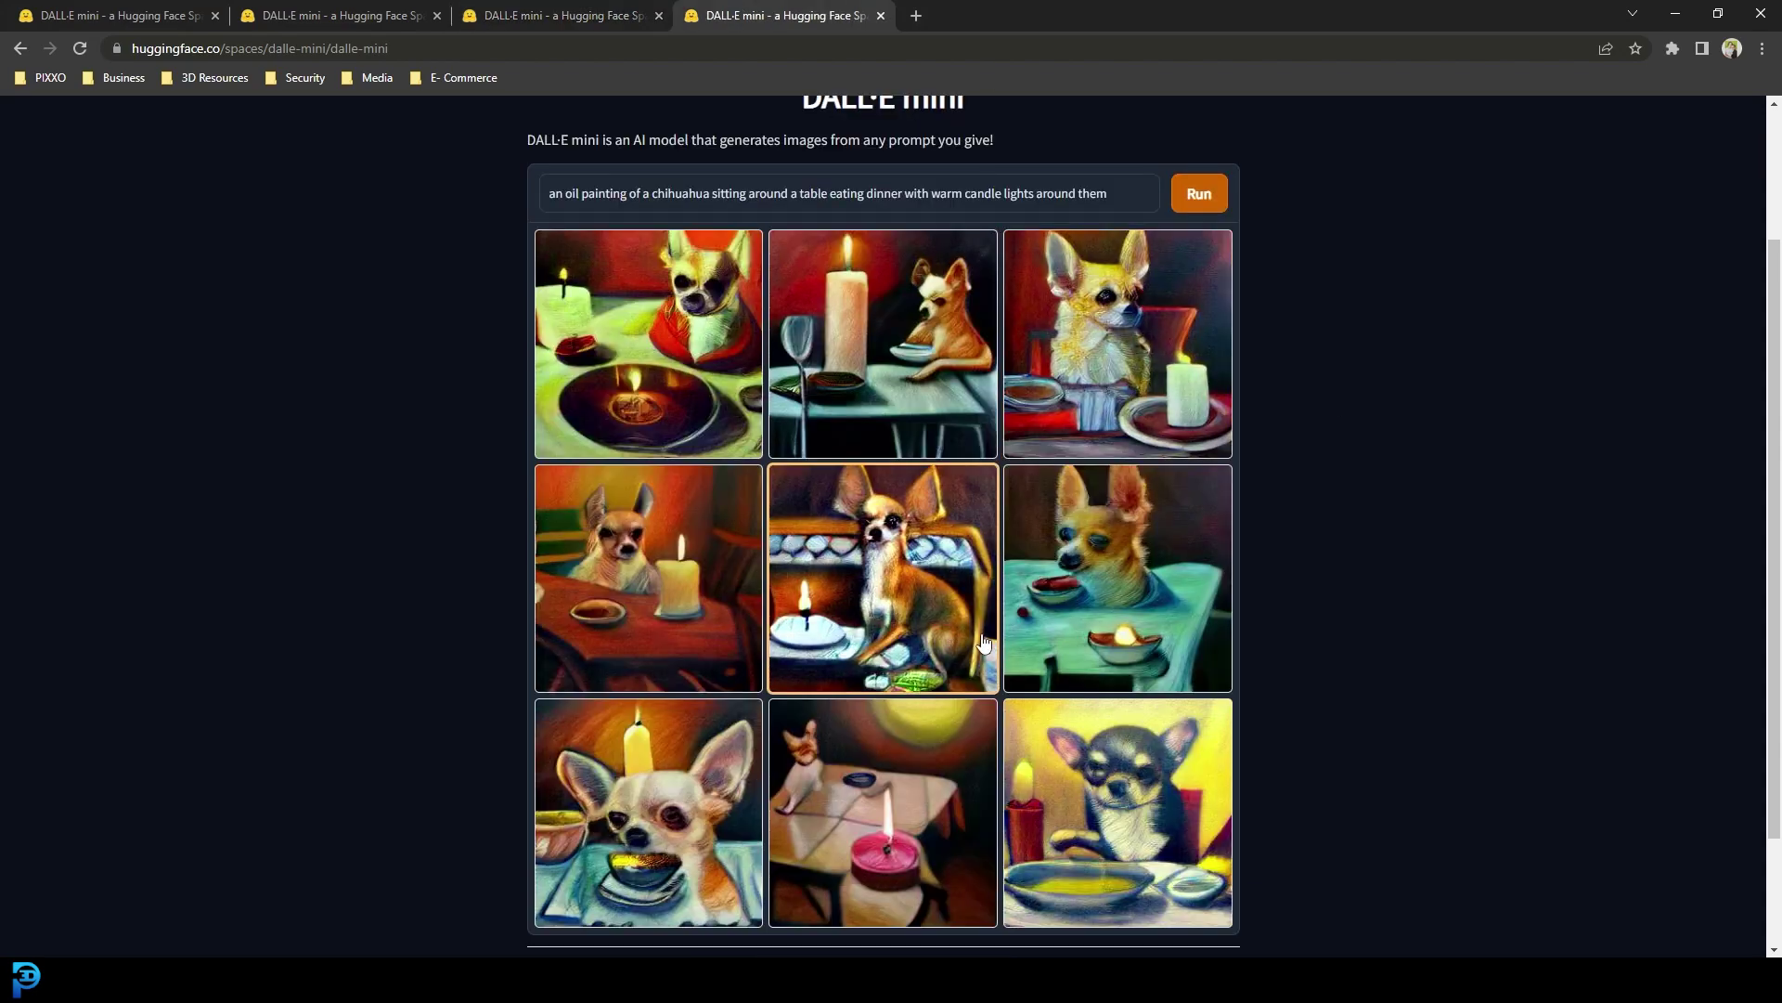
left_click(382, 11)
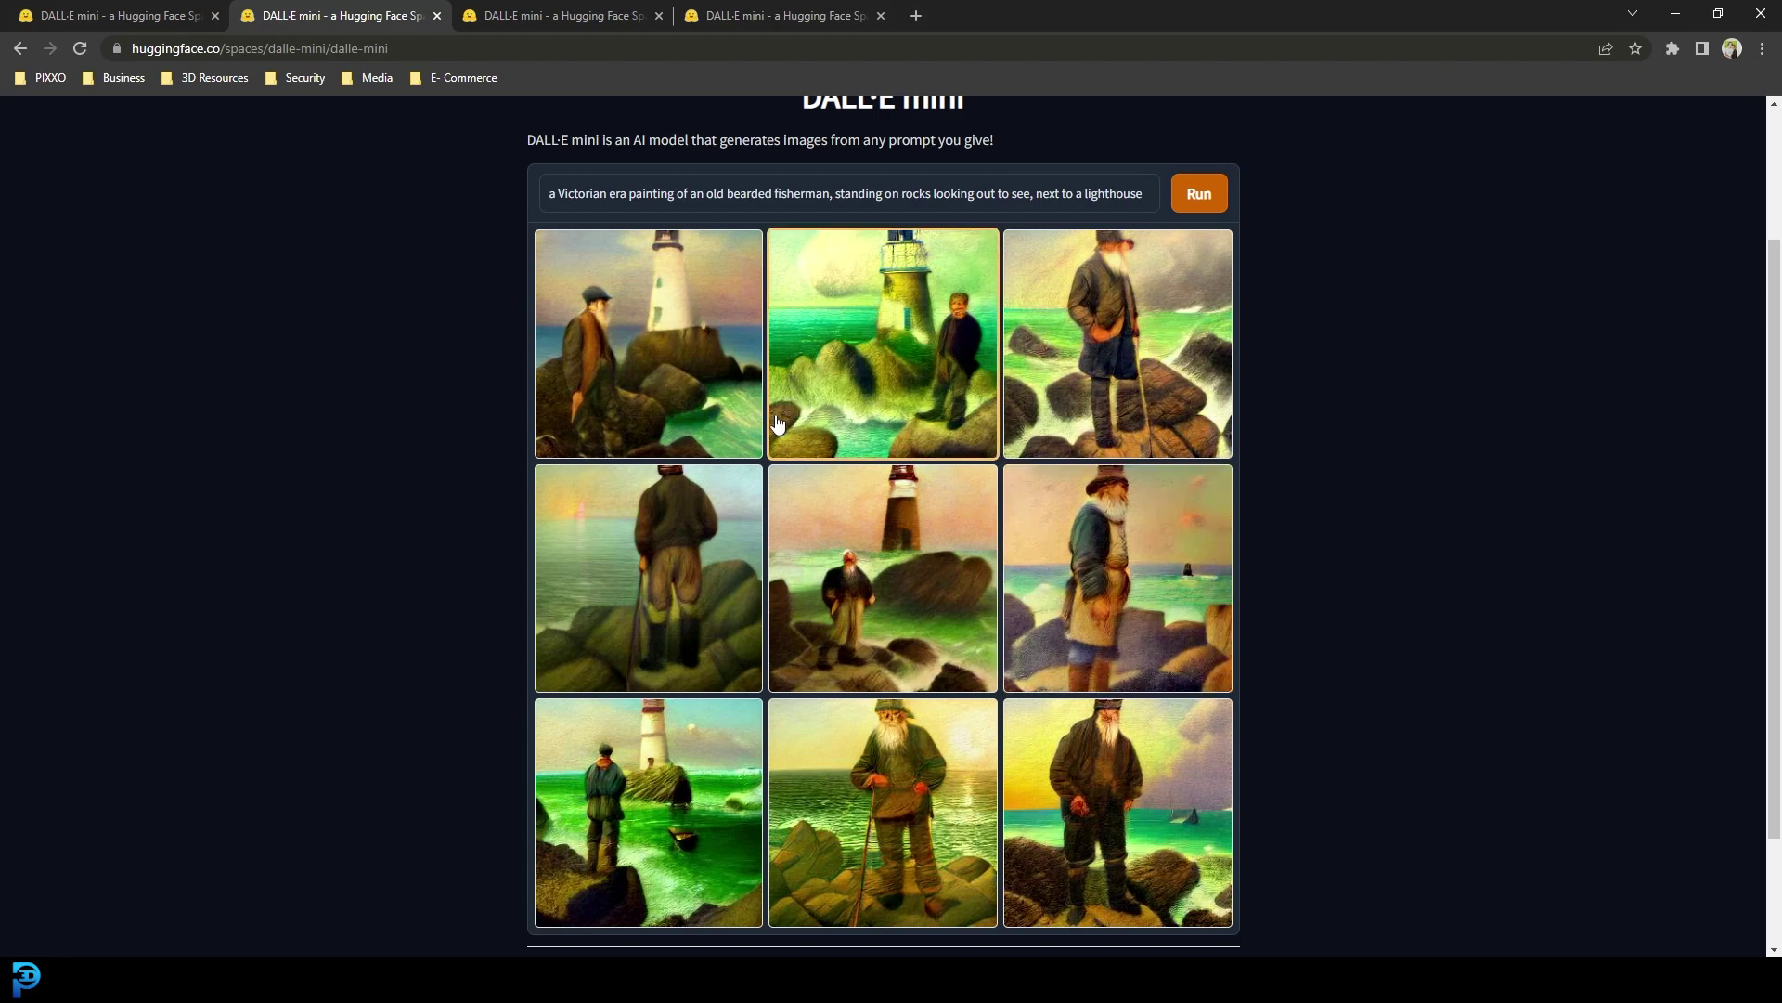
scroll(1256, 549, "down", 1)
left_click(92, 11)
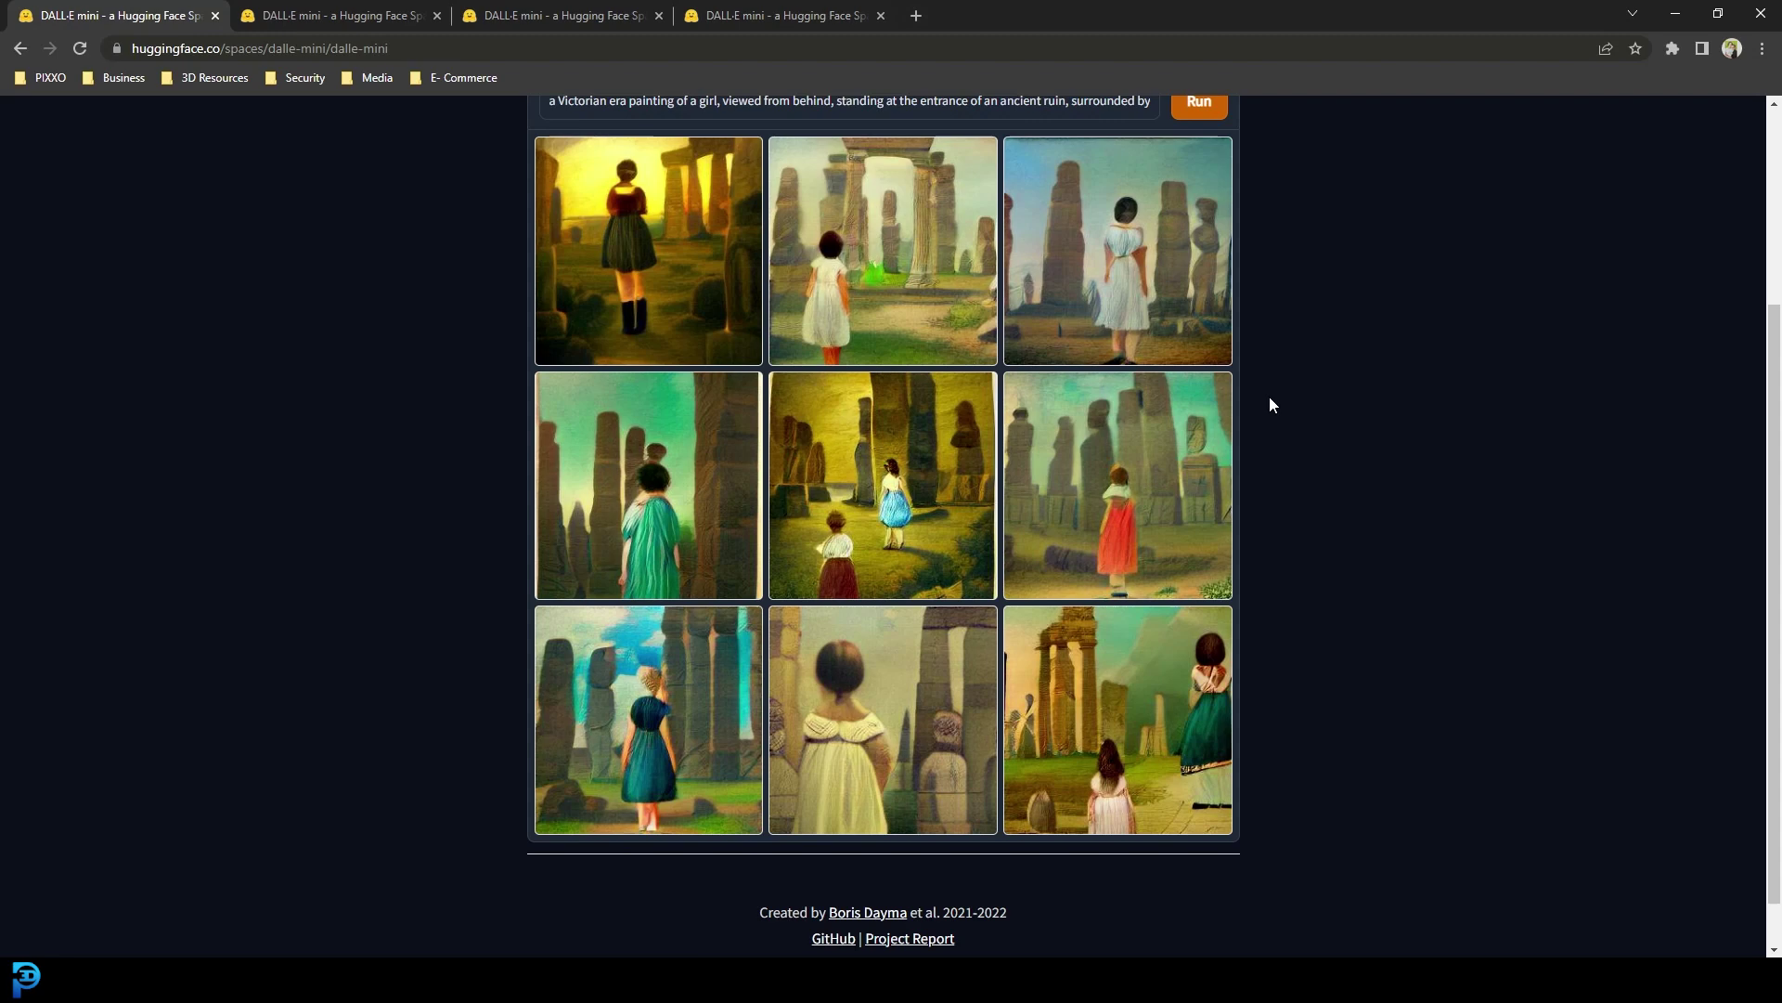
scroll(1270, 405, "up", 1)
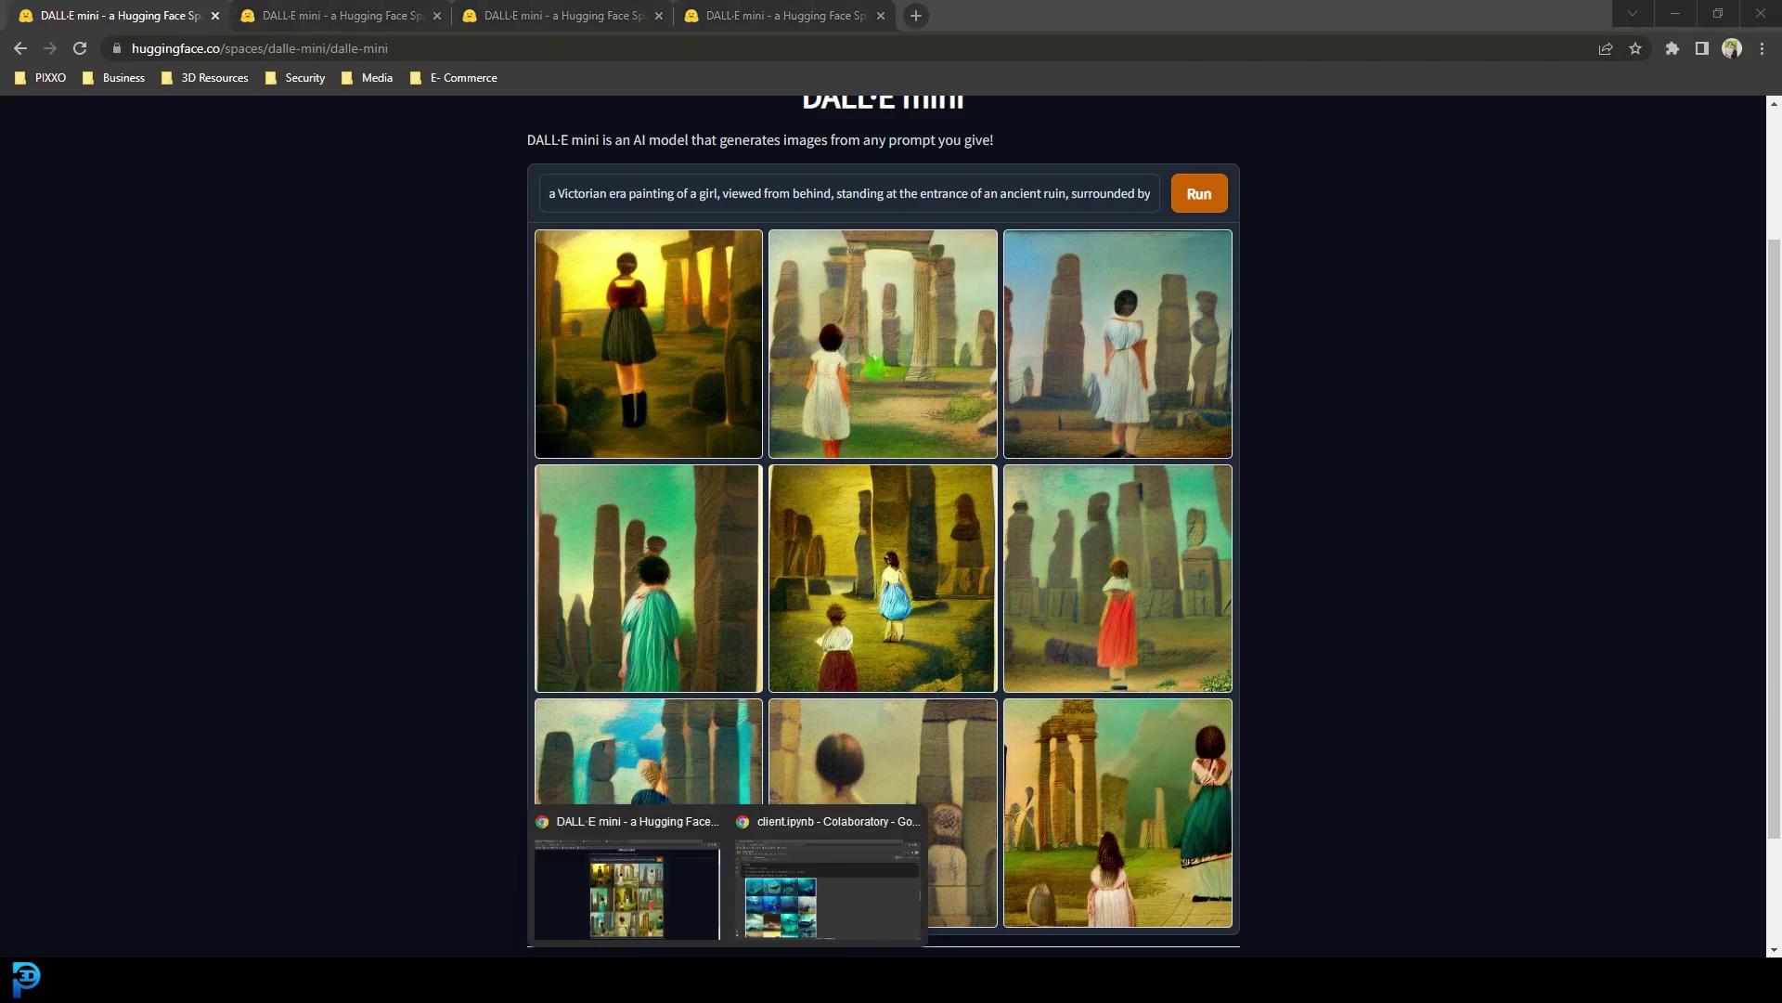
Bring up the Colab client.ipynb notebook and review the whale-over-underwater-city prompt and image output.
left_click(796, 884)
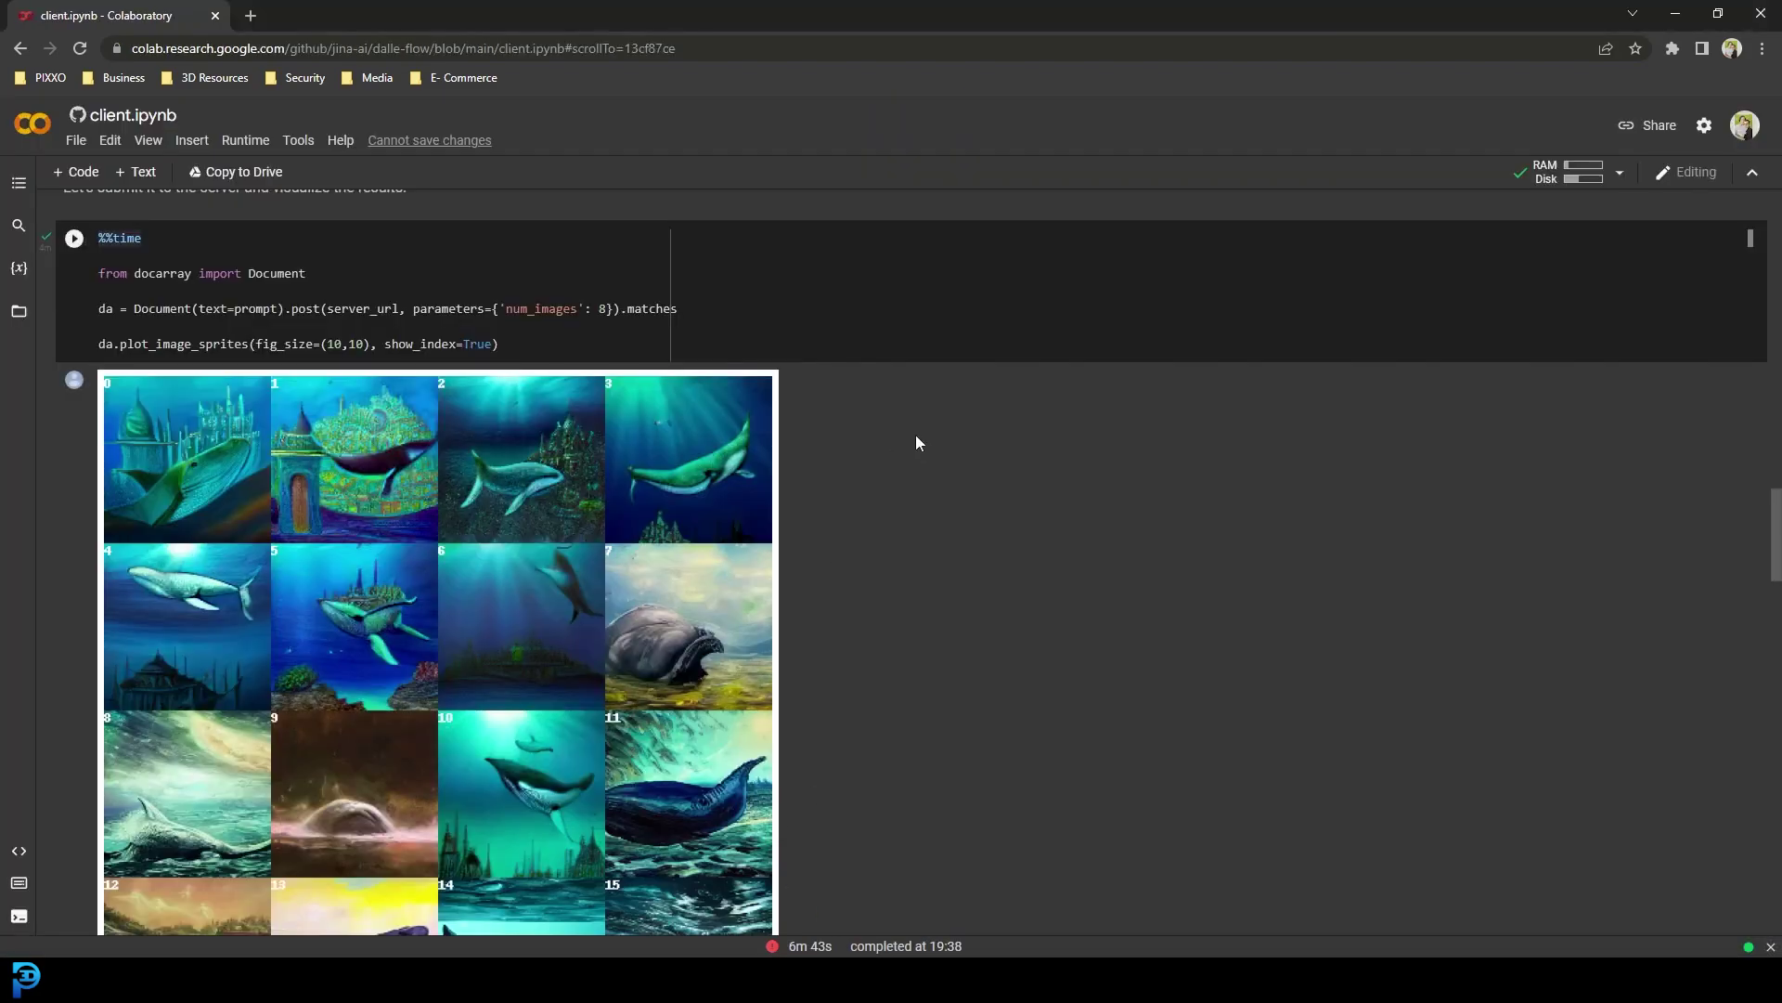
scroll(915, 443, "up", 3)
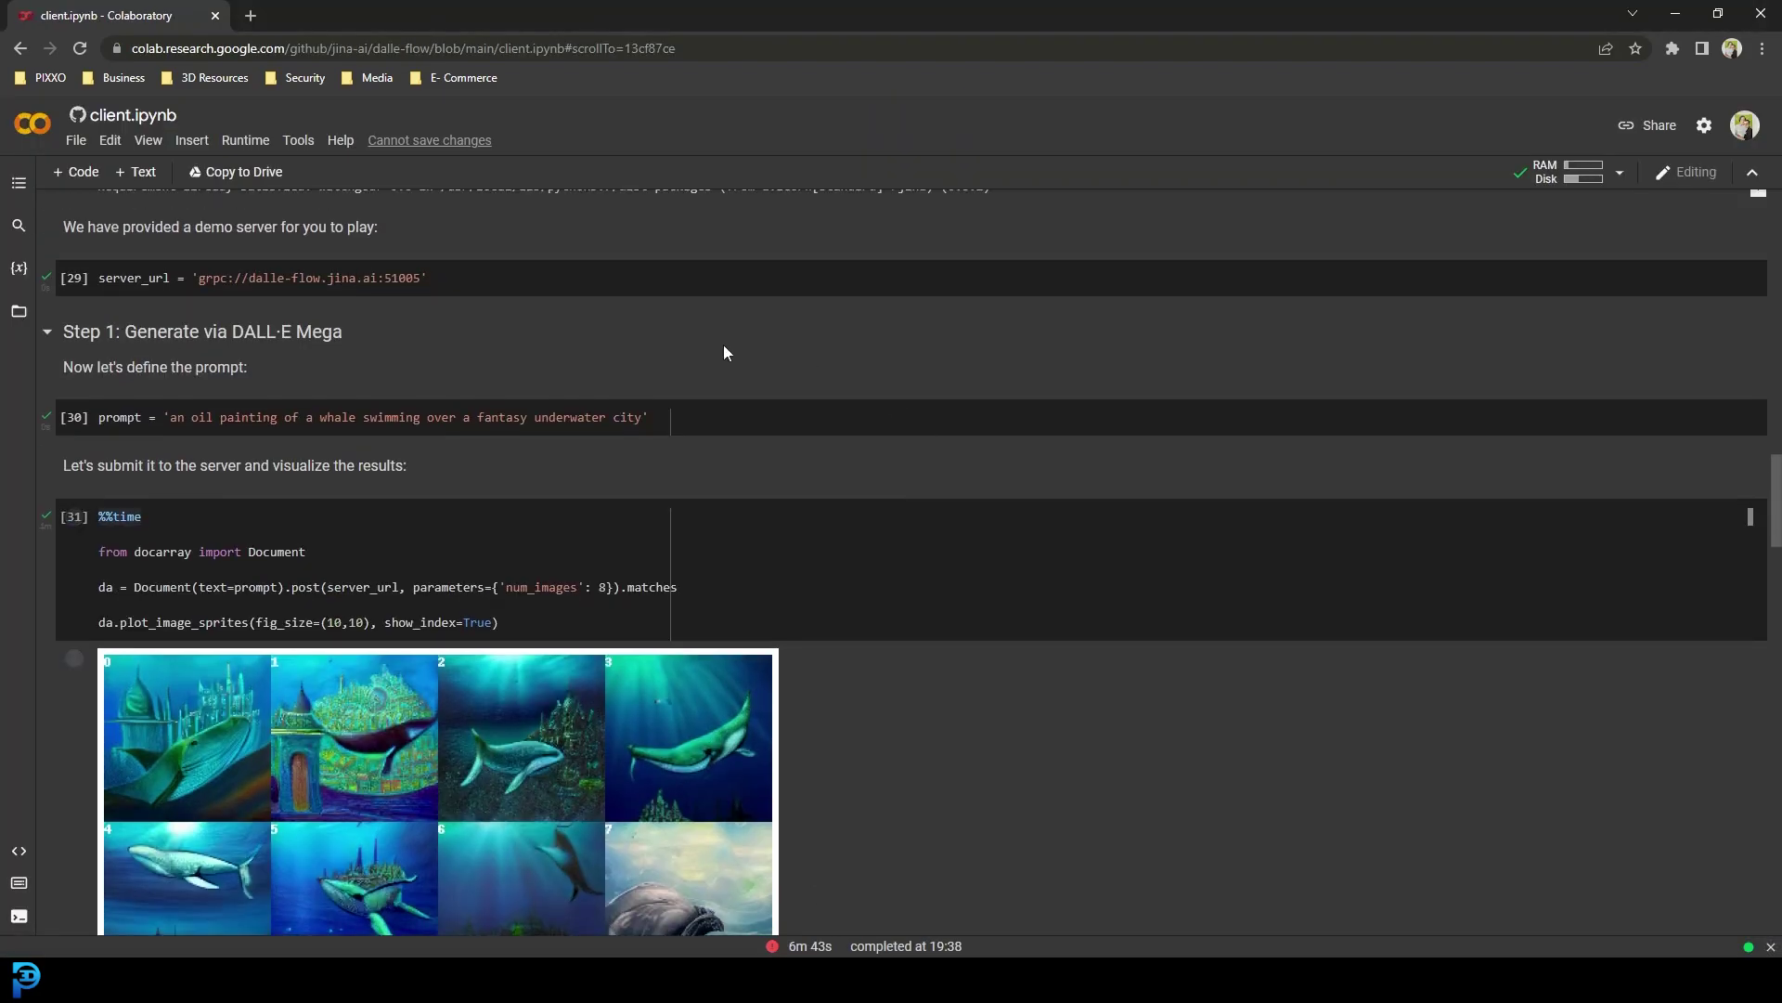
scroll(673, 398, "up", 1)
scroll(799, 402, "up", 3)
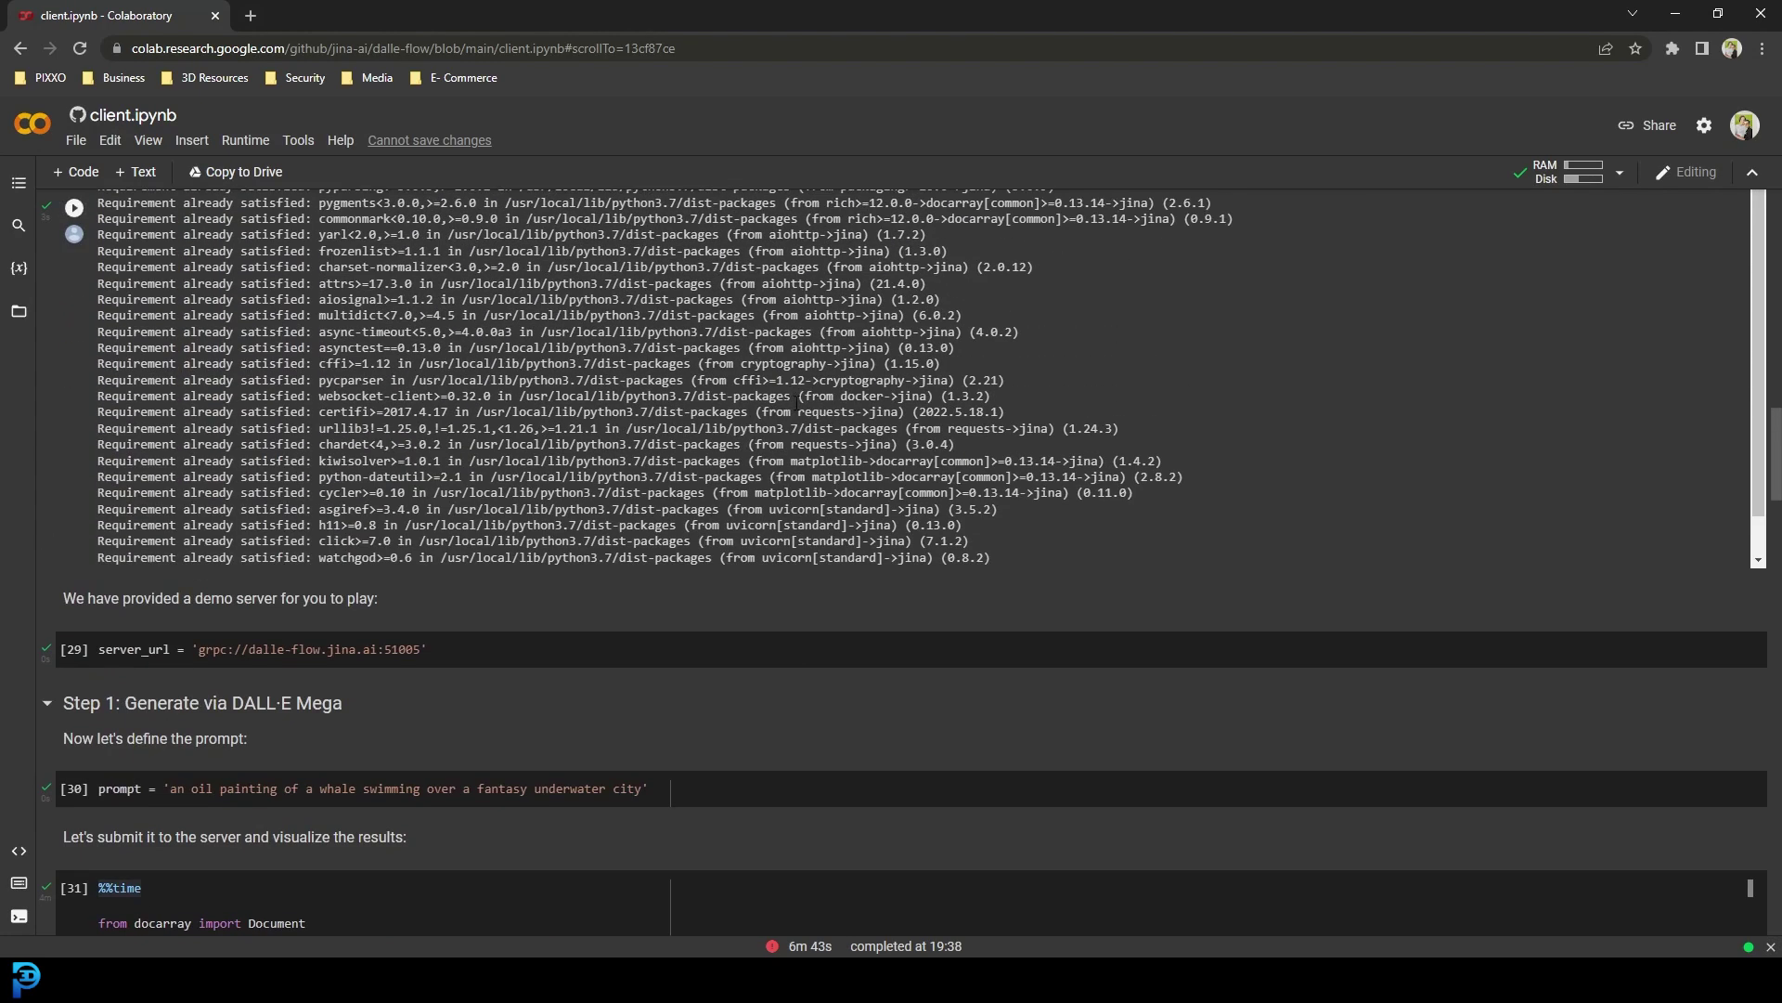
scroll(535, 422, "down", 9)
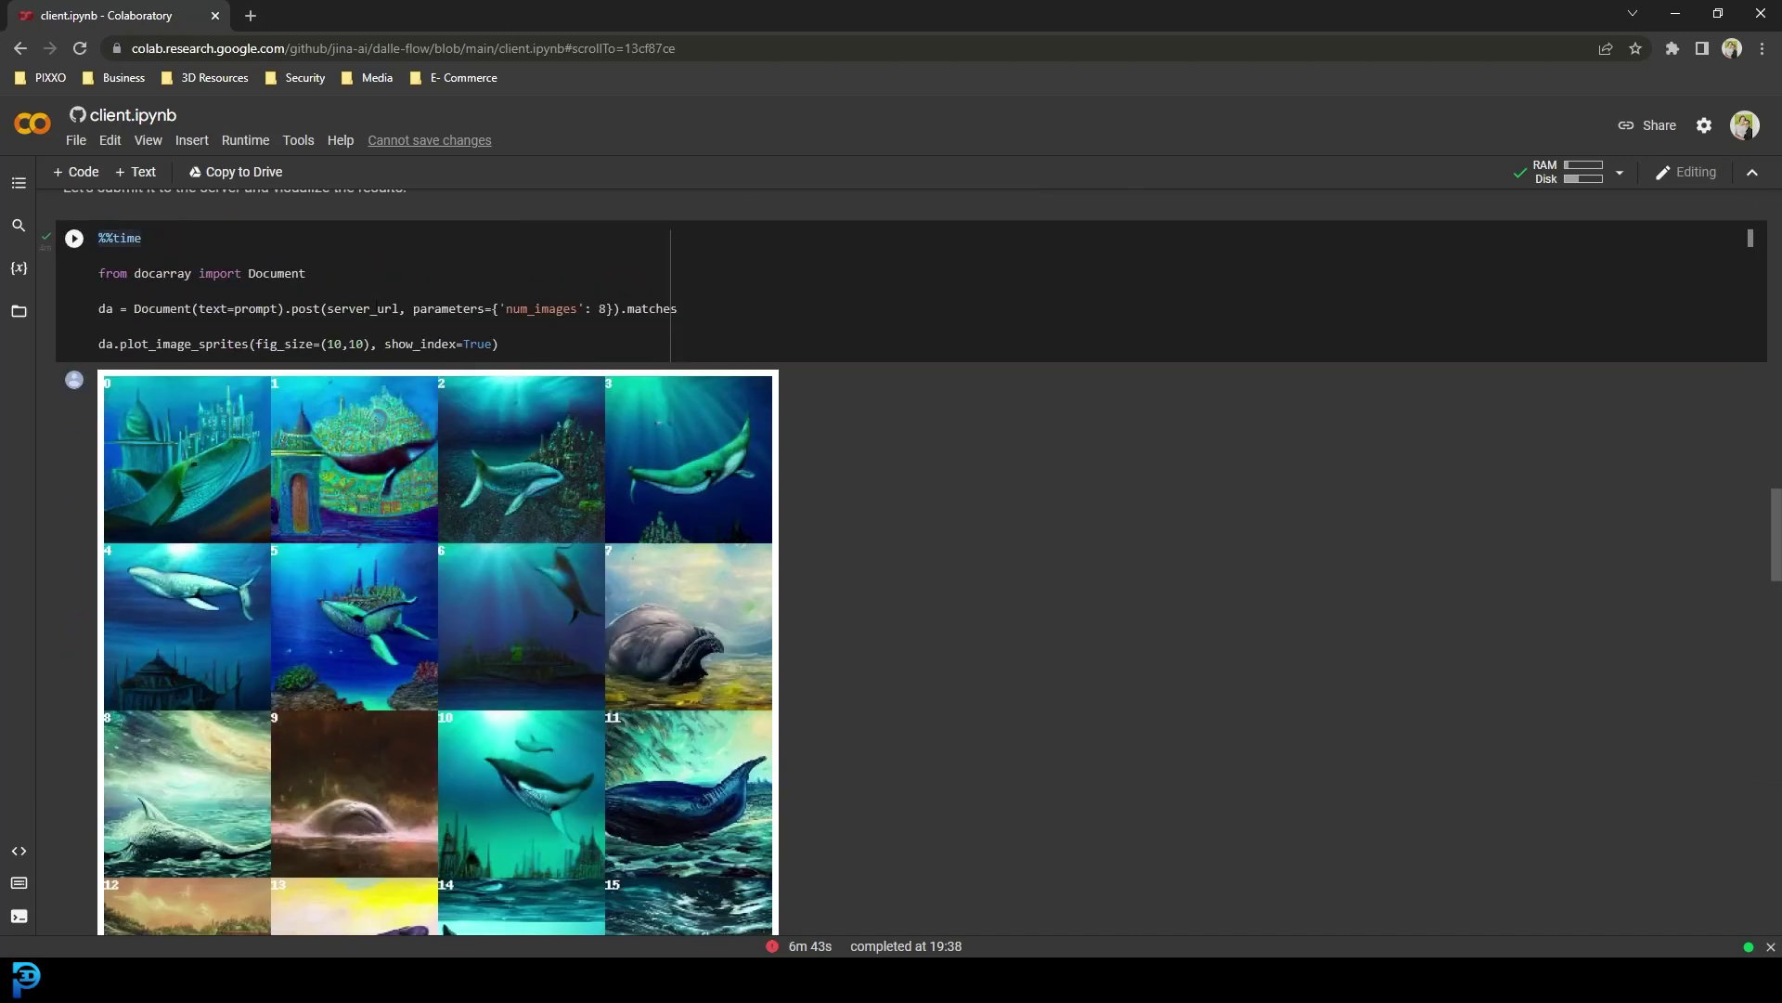
scroll(453, 336, "up", 2)
scroll(332, 449, "up", 2)
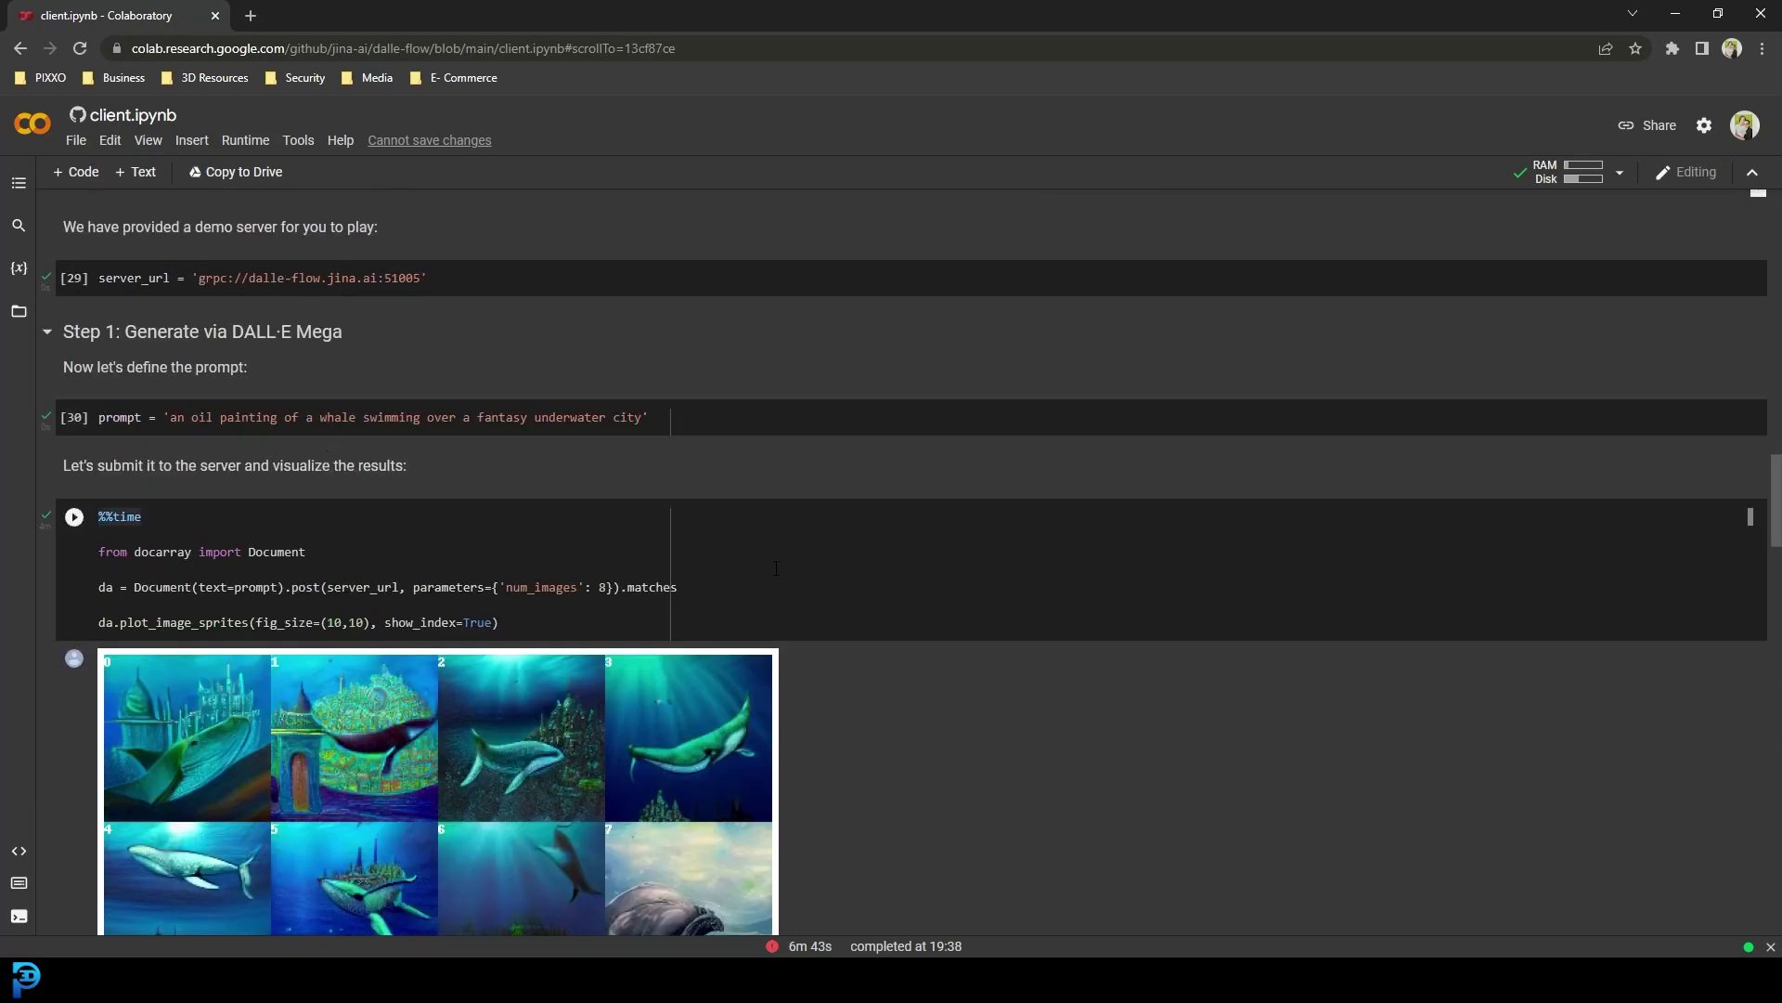
scroll(864, 659, "down", 4)
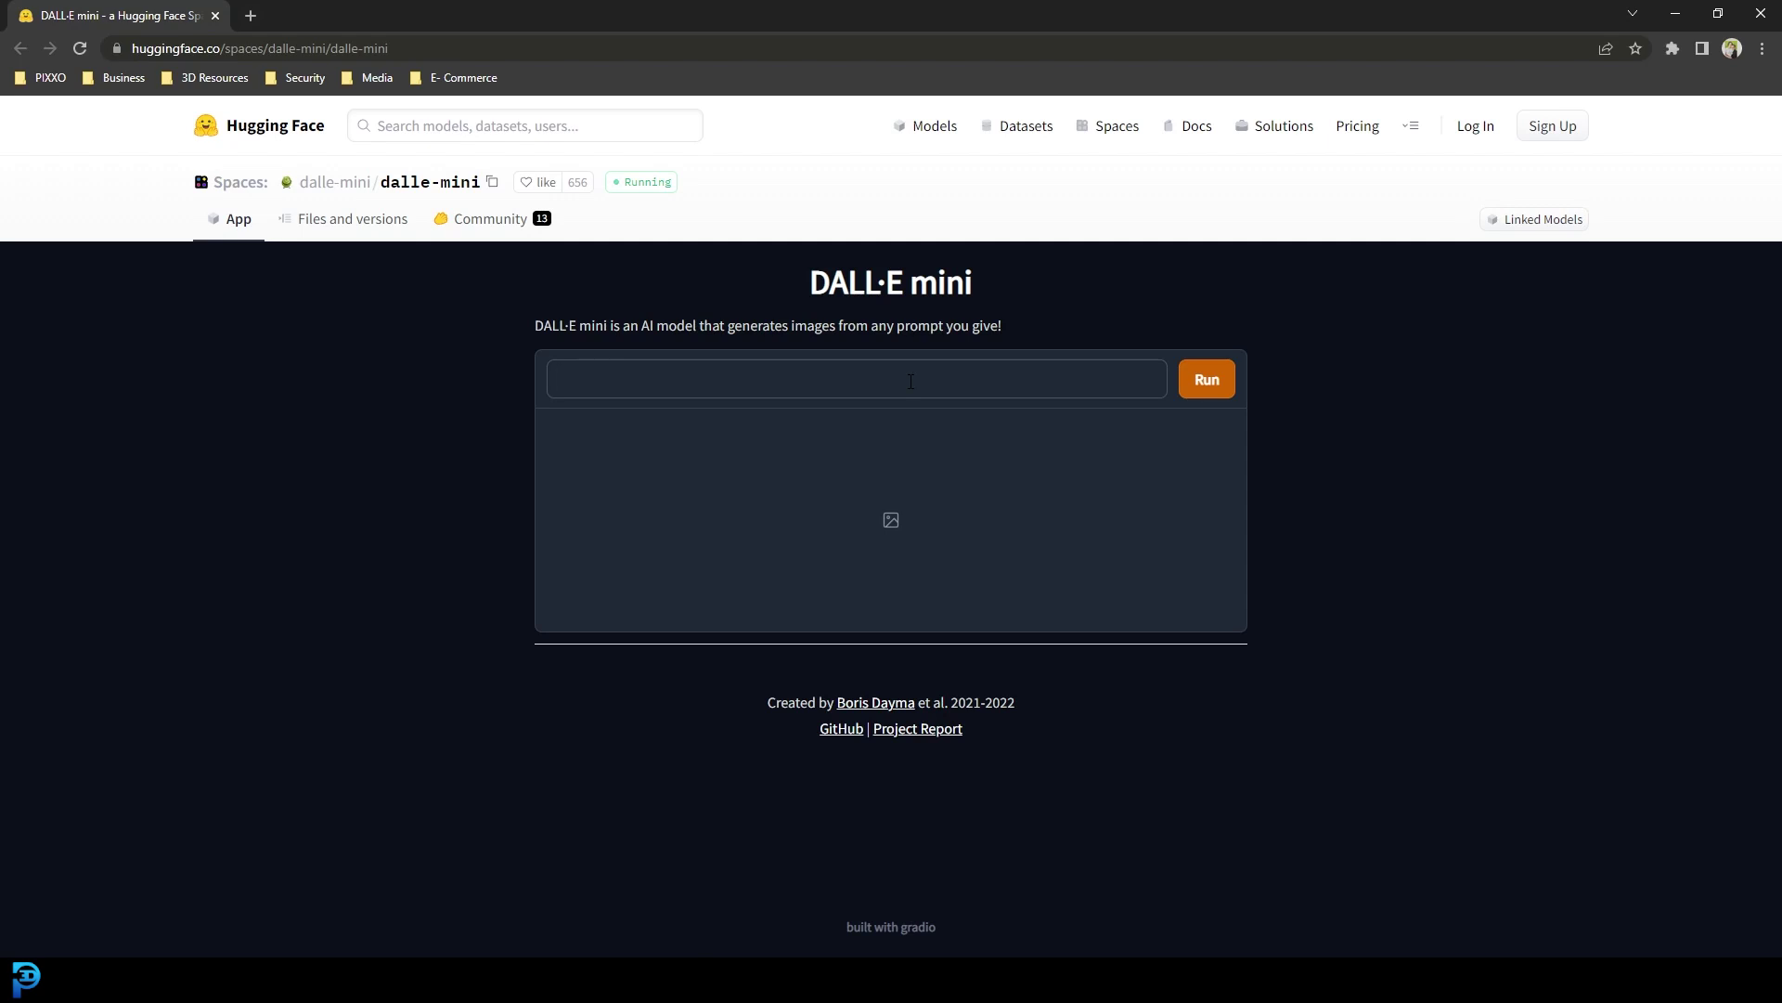
Generate images for 'a historical painting of a poodle standing in a field of flowers' and view them.
type("a historical painting of a poodle standing")
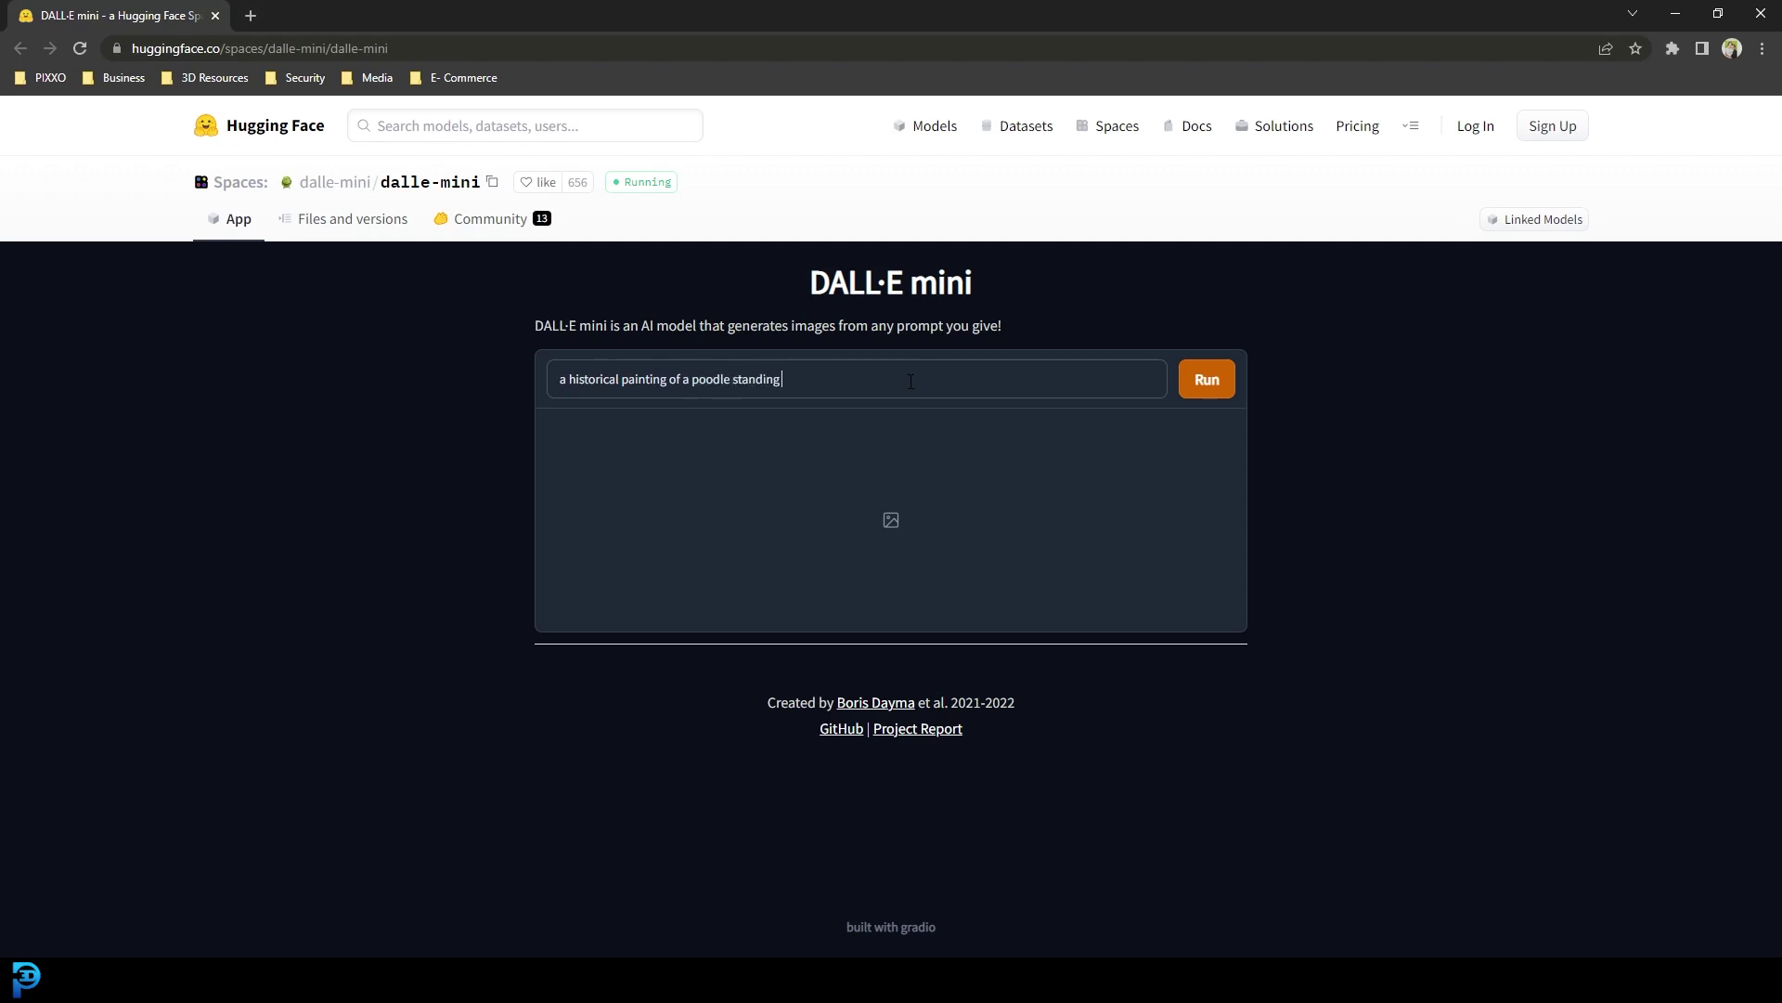
type(" in a field of flowers.")
left_click(1206, 385)
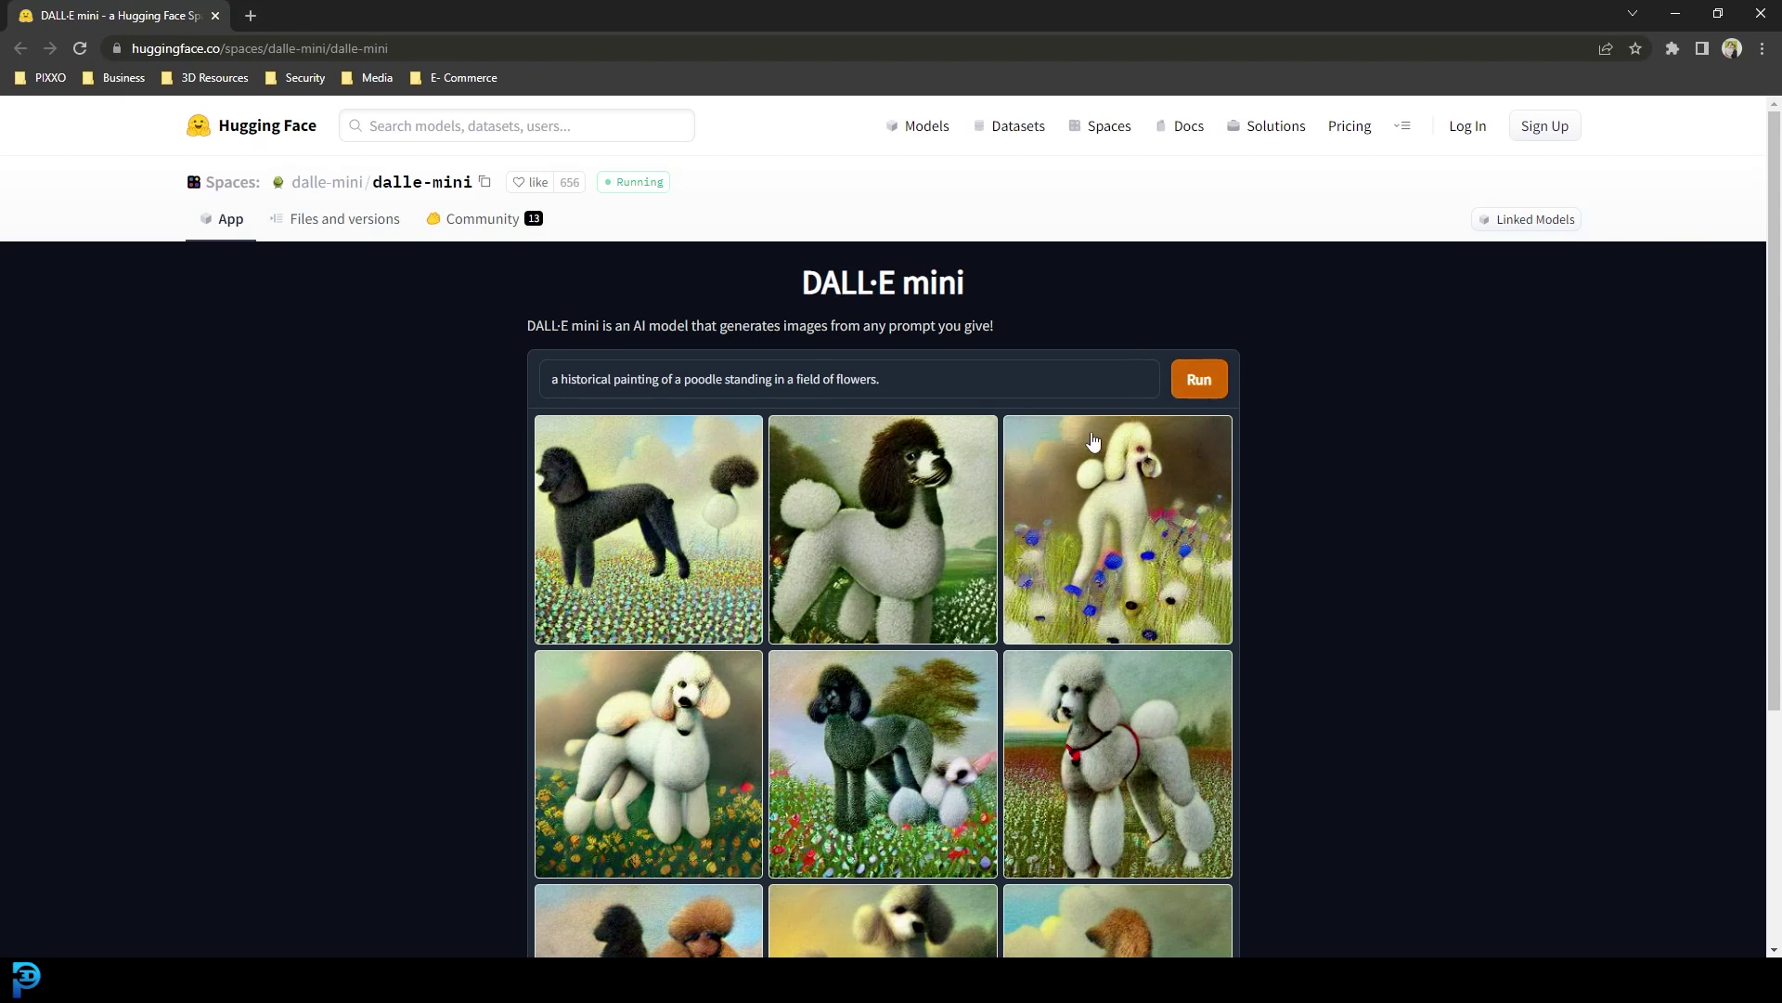
scroll(1144, 333, "down", 2)
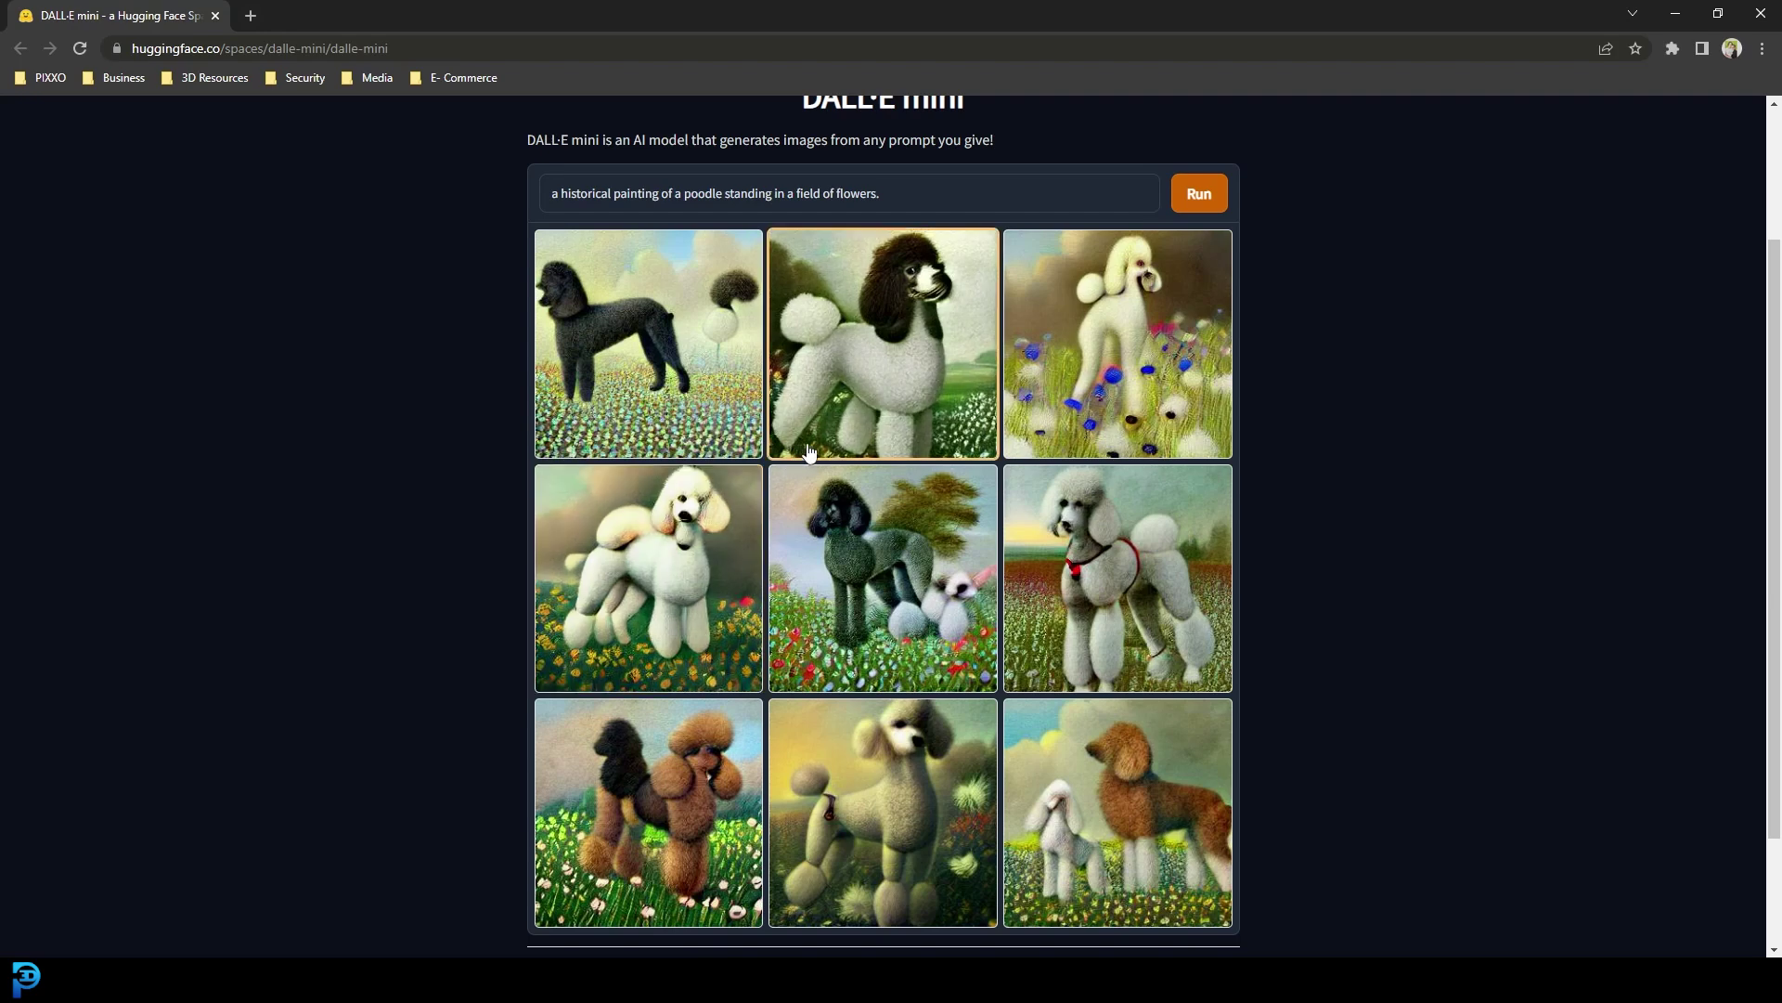
scroll(1274, 497, "down", 1)
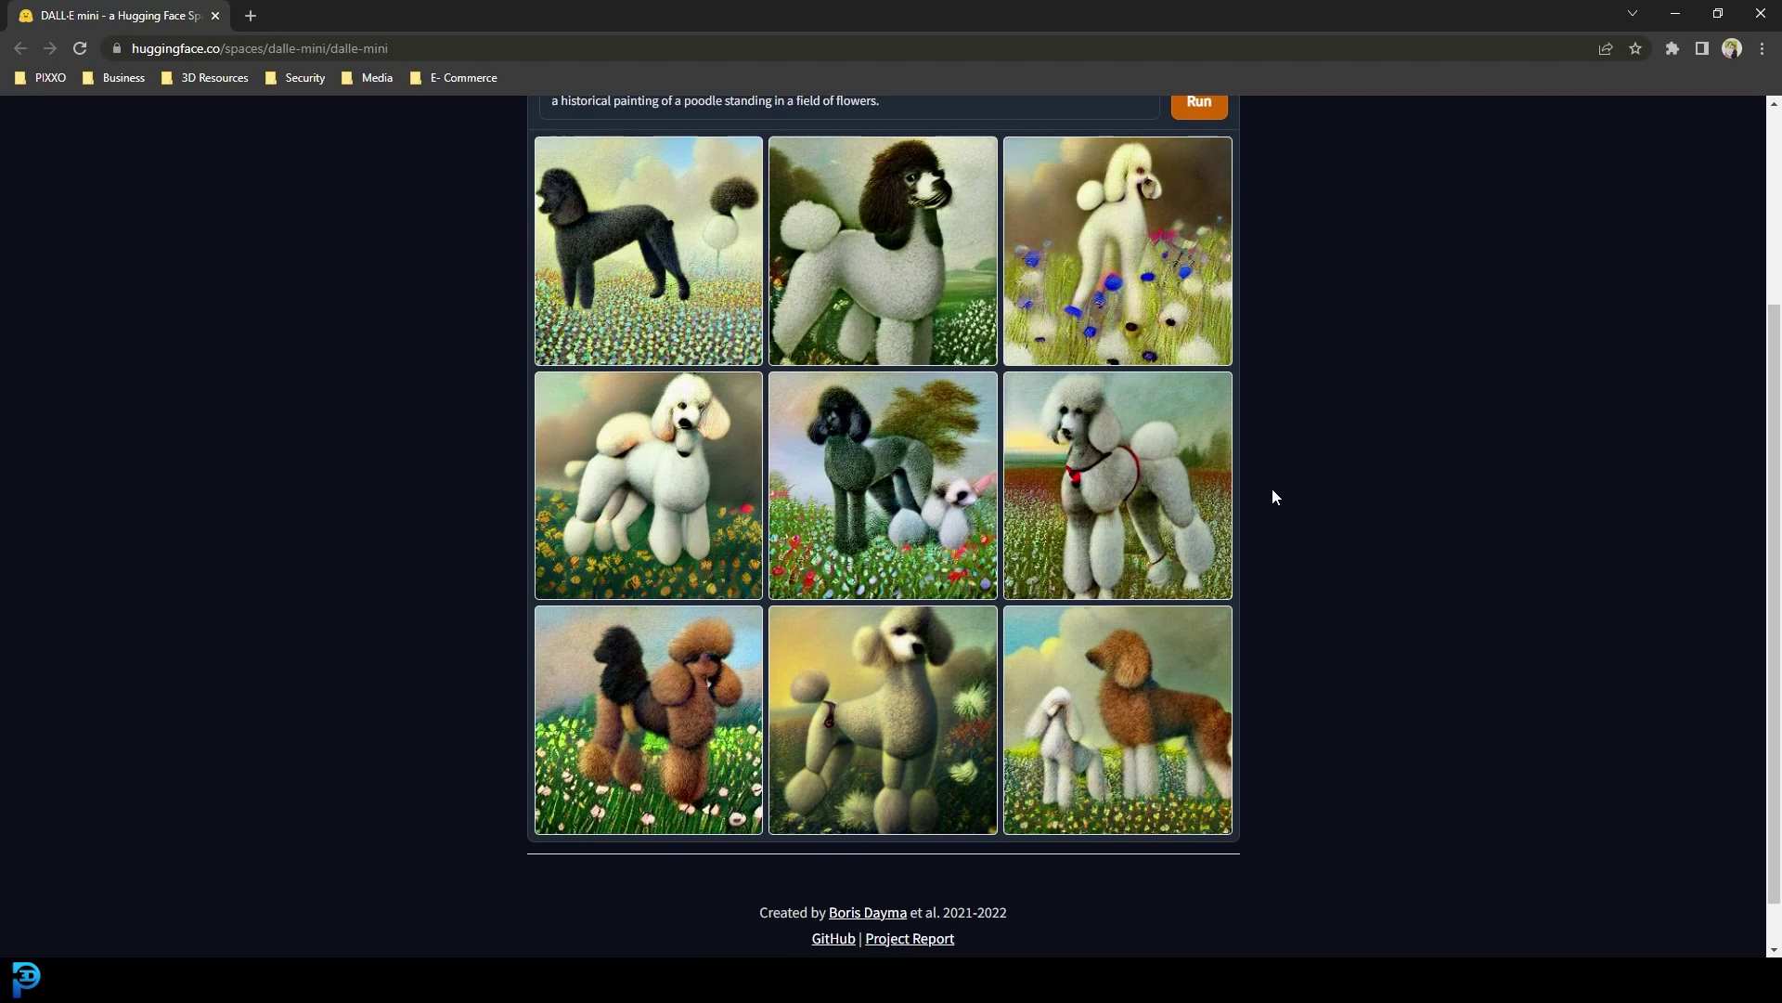
Enlarge the grey harnessed poodle and step through the variants up to the sixth, then close the viewer.
left_click(1160, 464)
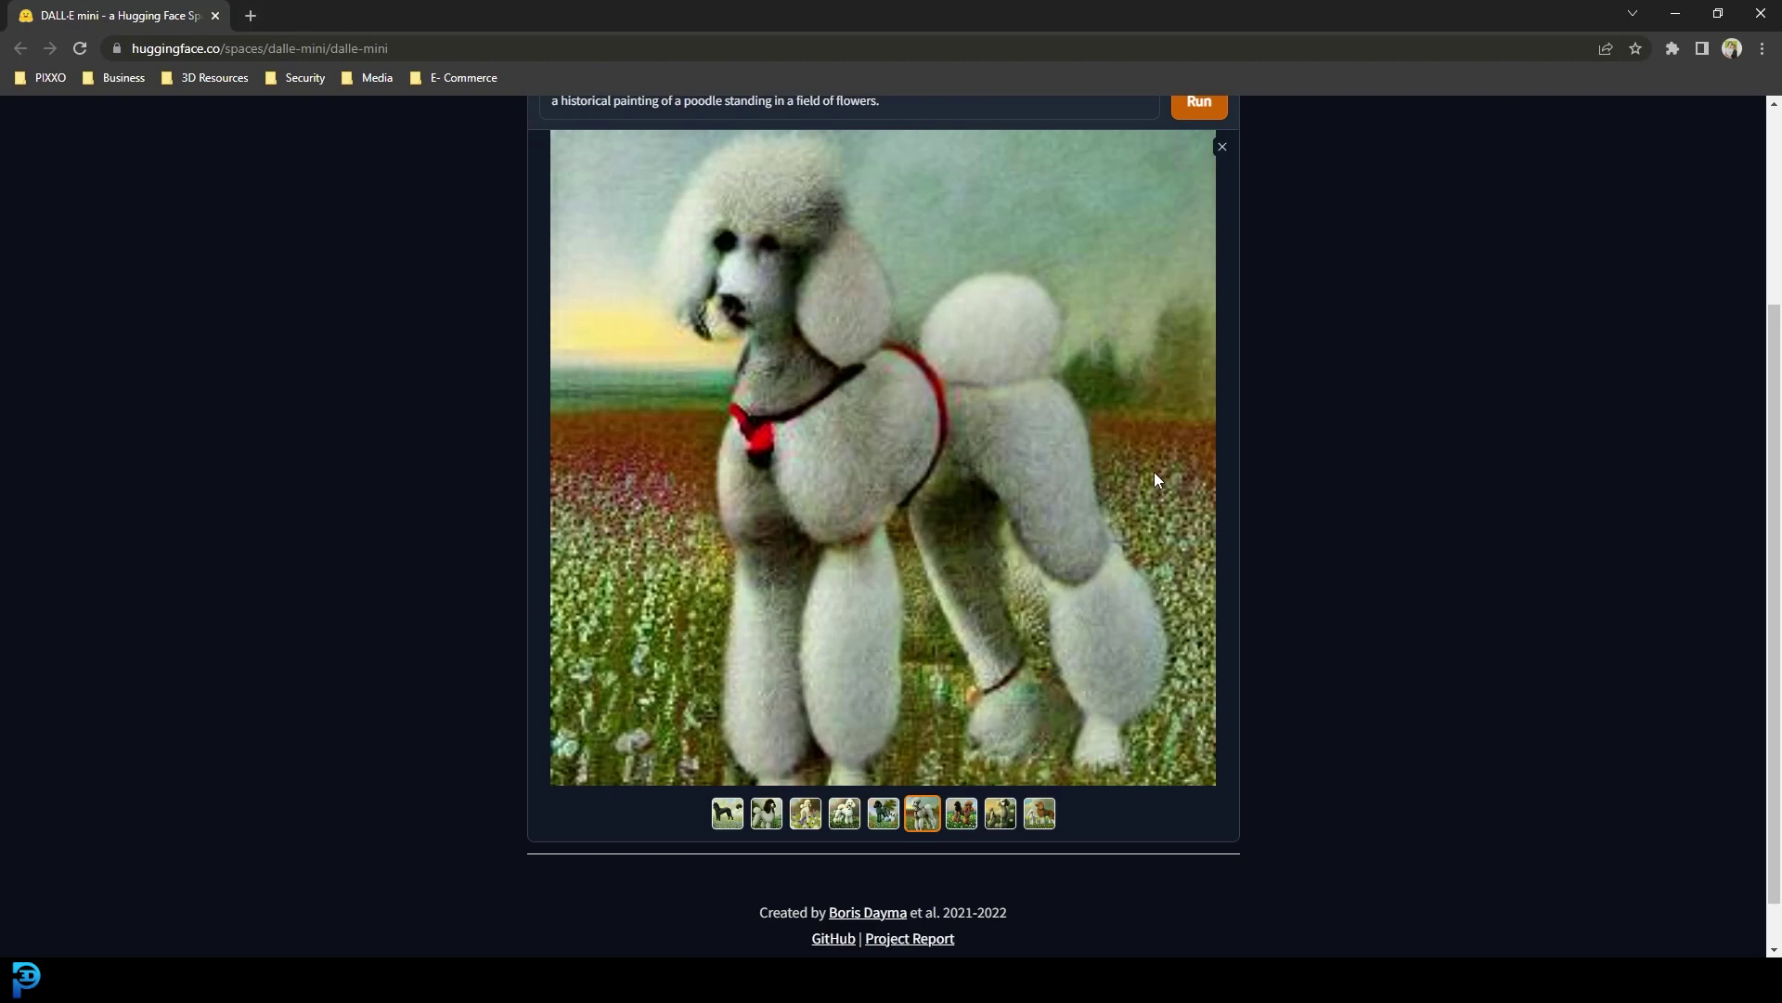
key("Left")
key("Left")
key("Left")
key("Left")
key("Left")
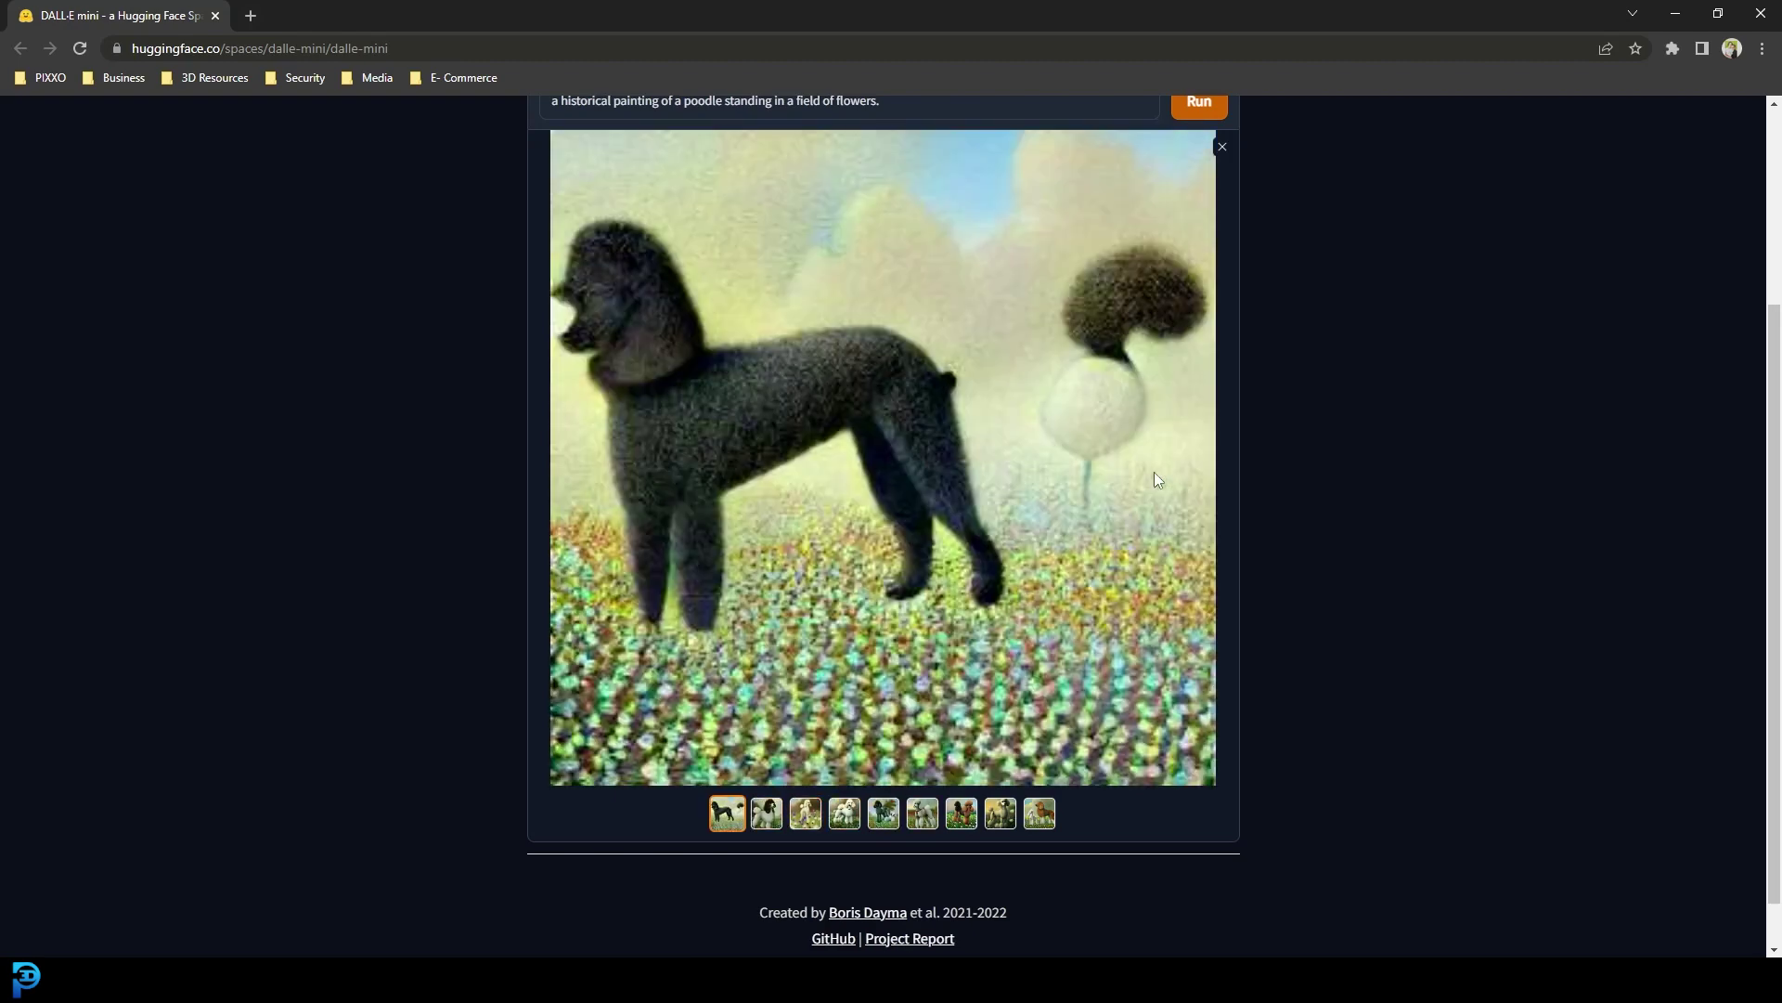
key("Right")
key("Right")
key("Right")
key("Right")
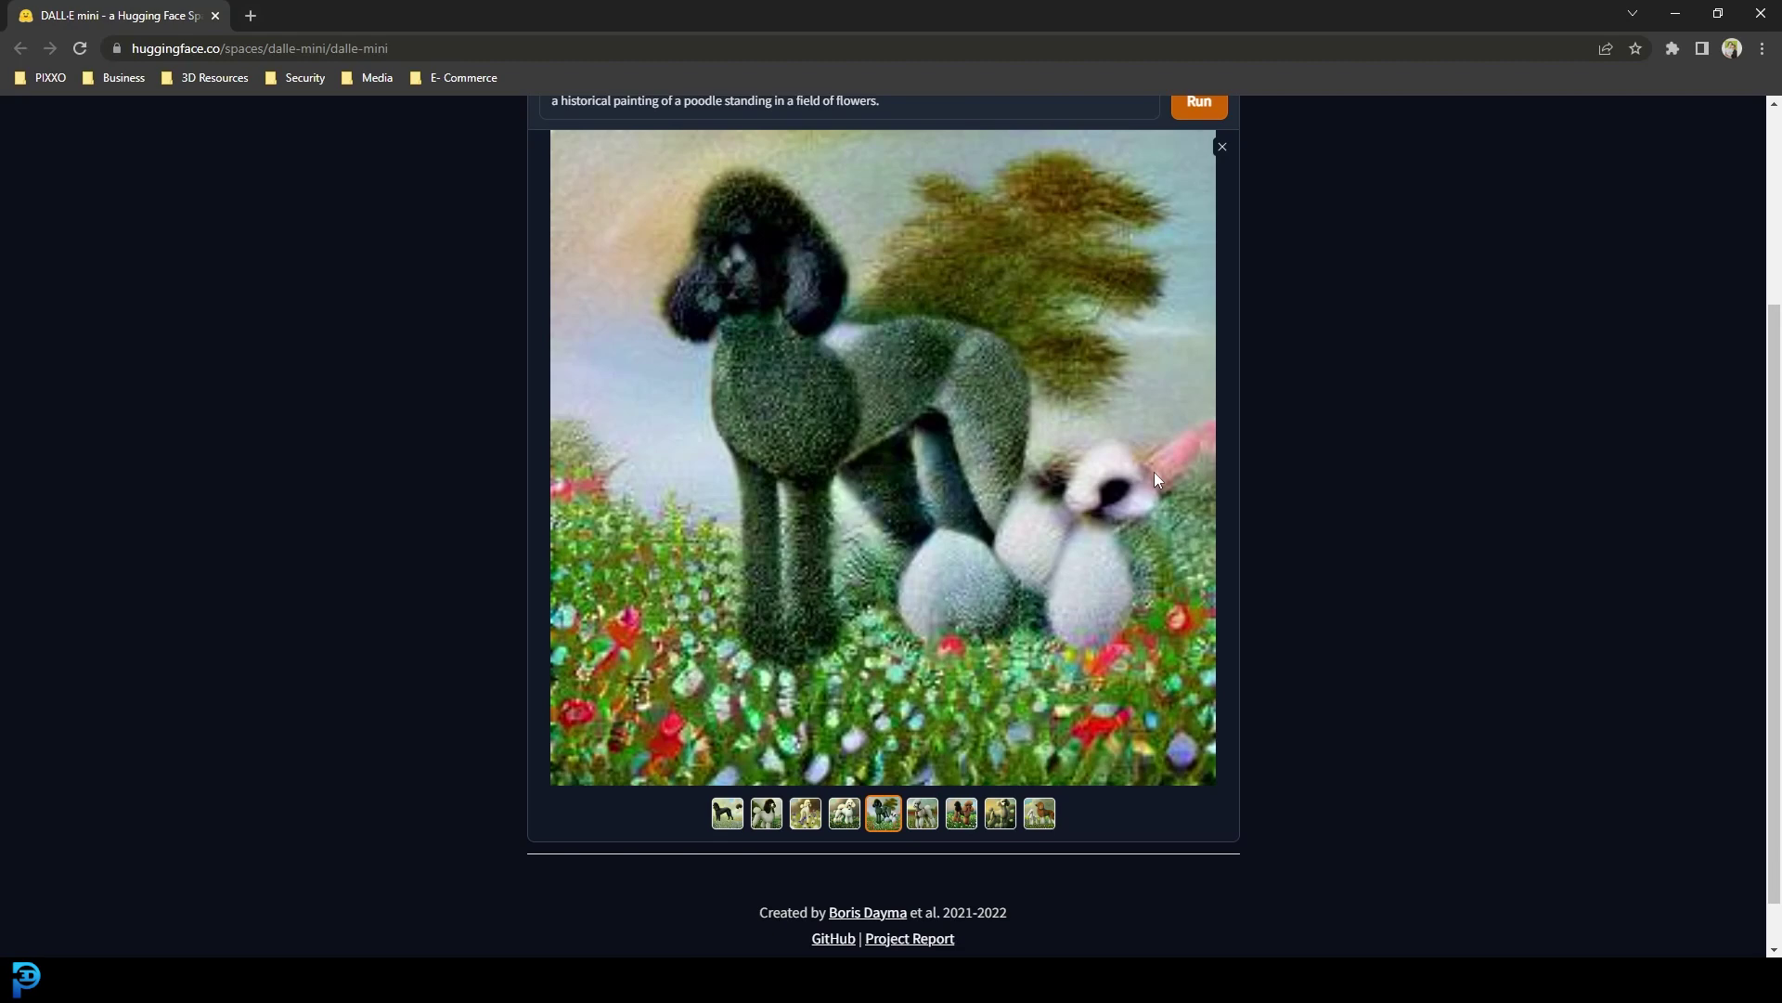
key("Right")
scroll(1052, 487, "up", 3)
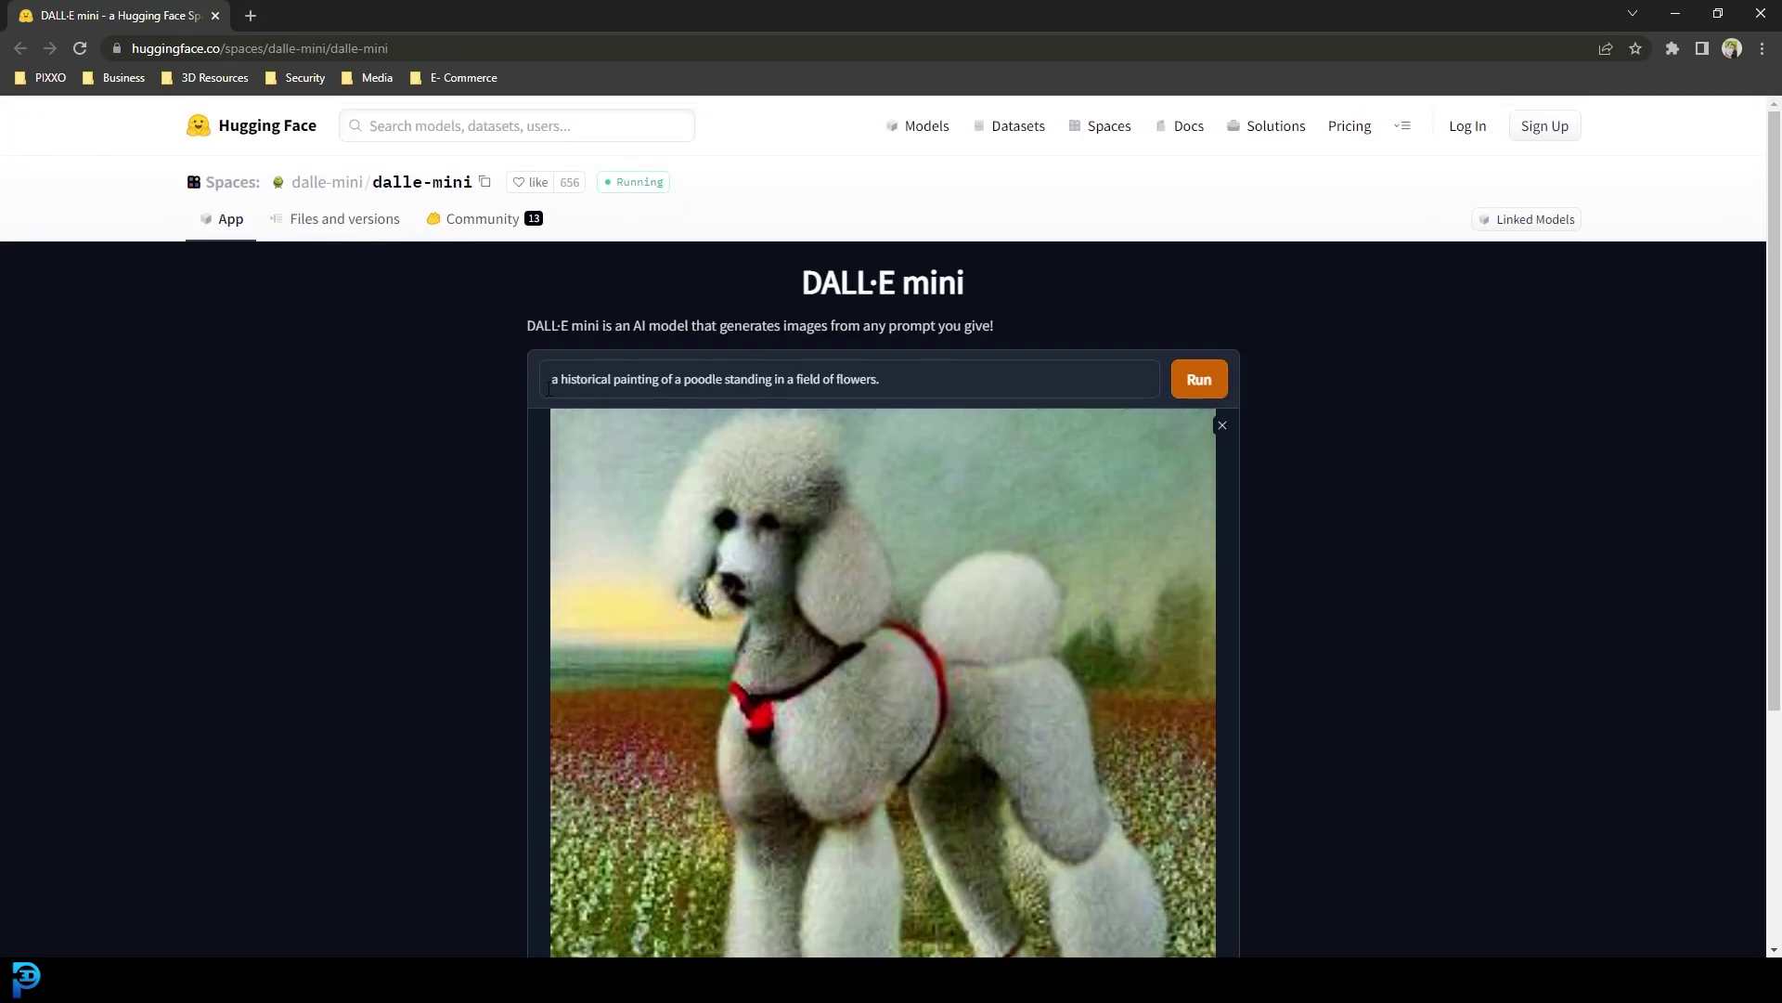
left_click(1221, 427)
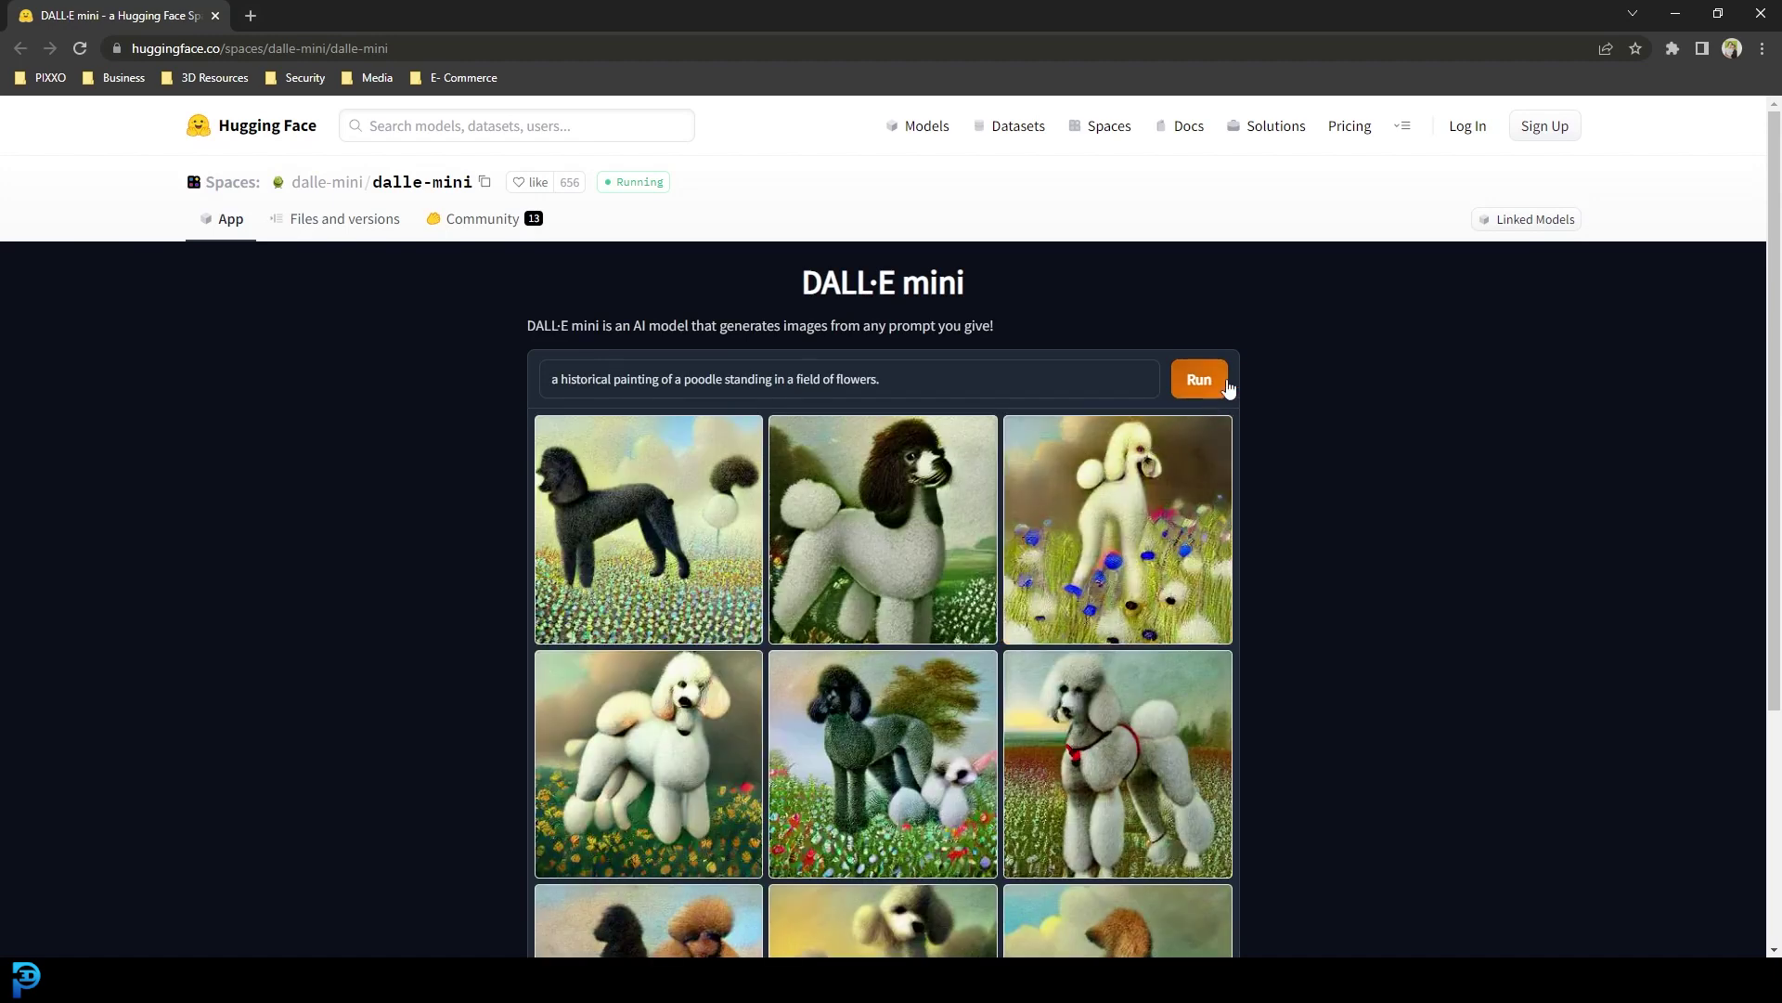
Regenerate a fresh set of nine images for the same poodle prompt.
scroll(1298, 278, "down", 1)
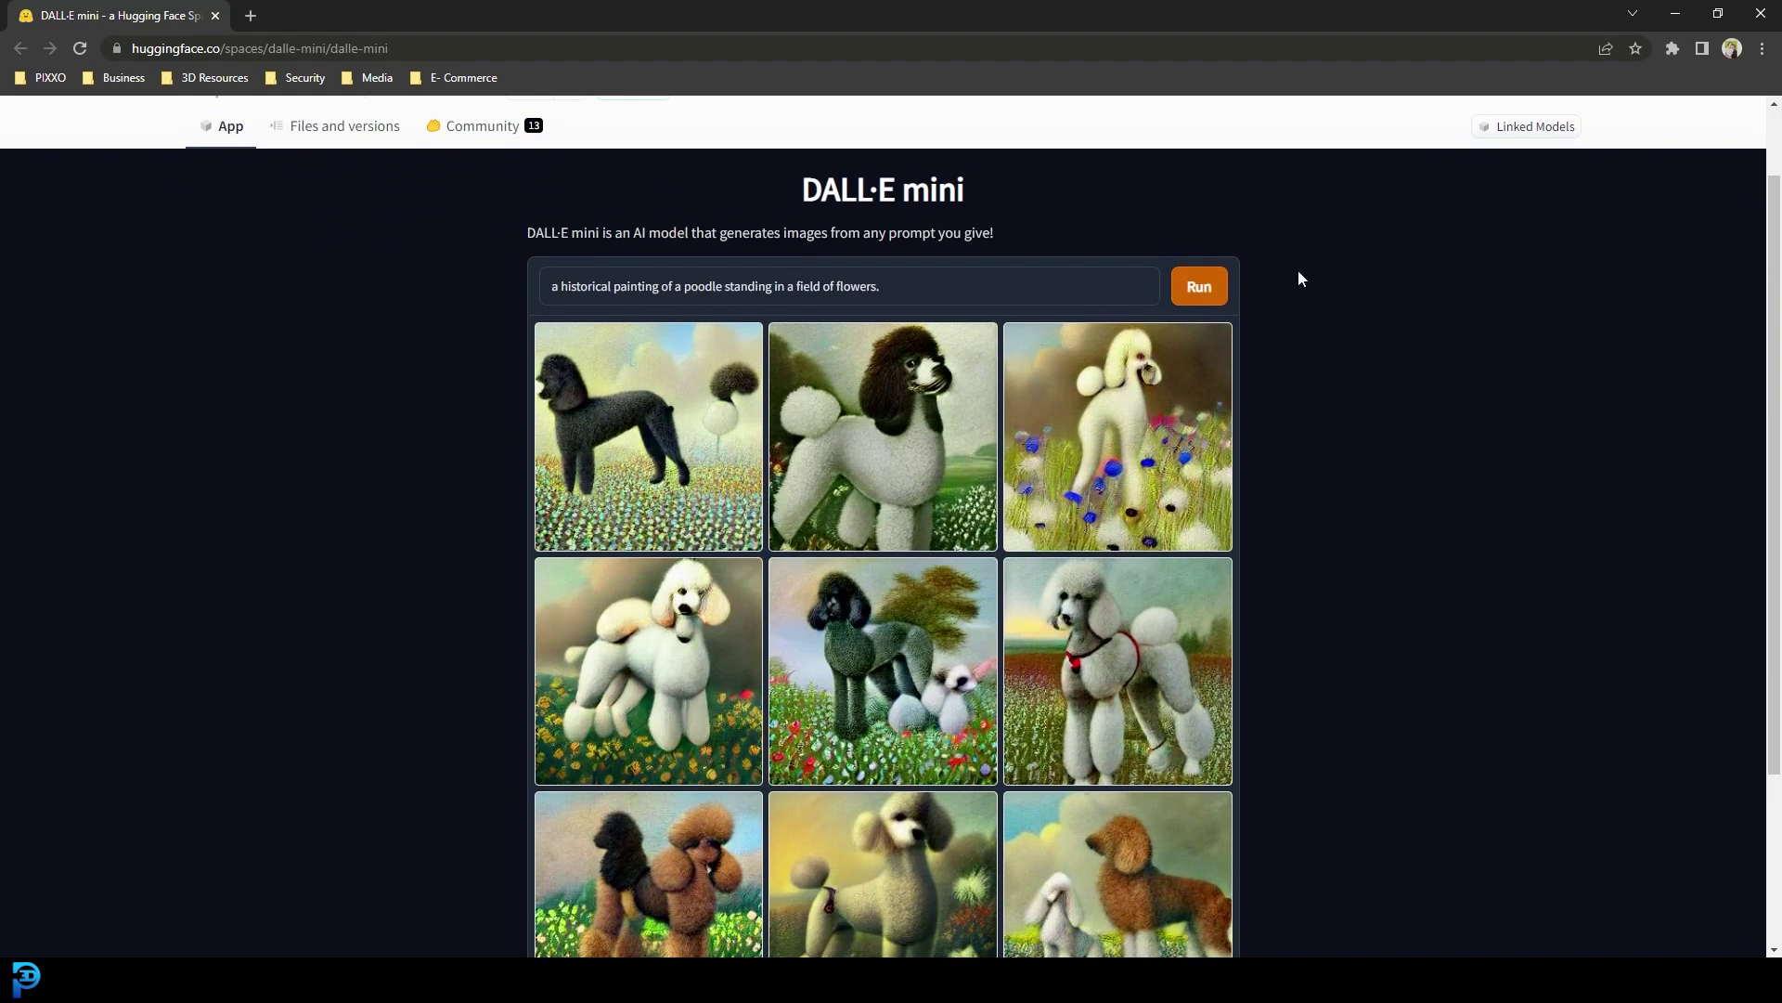
left_click(1199, 288)
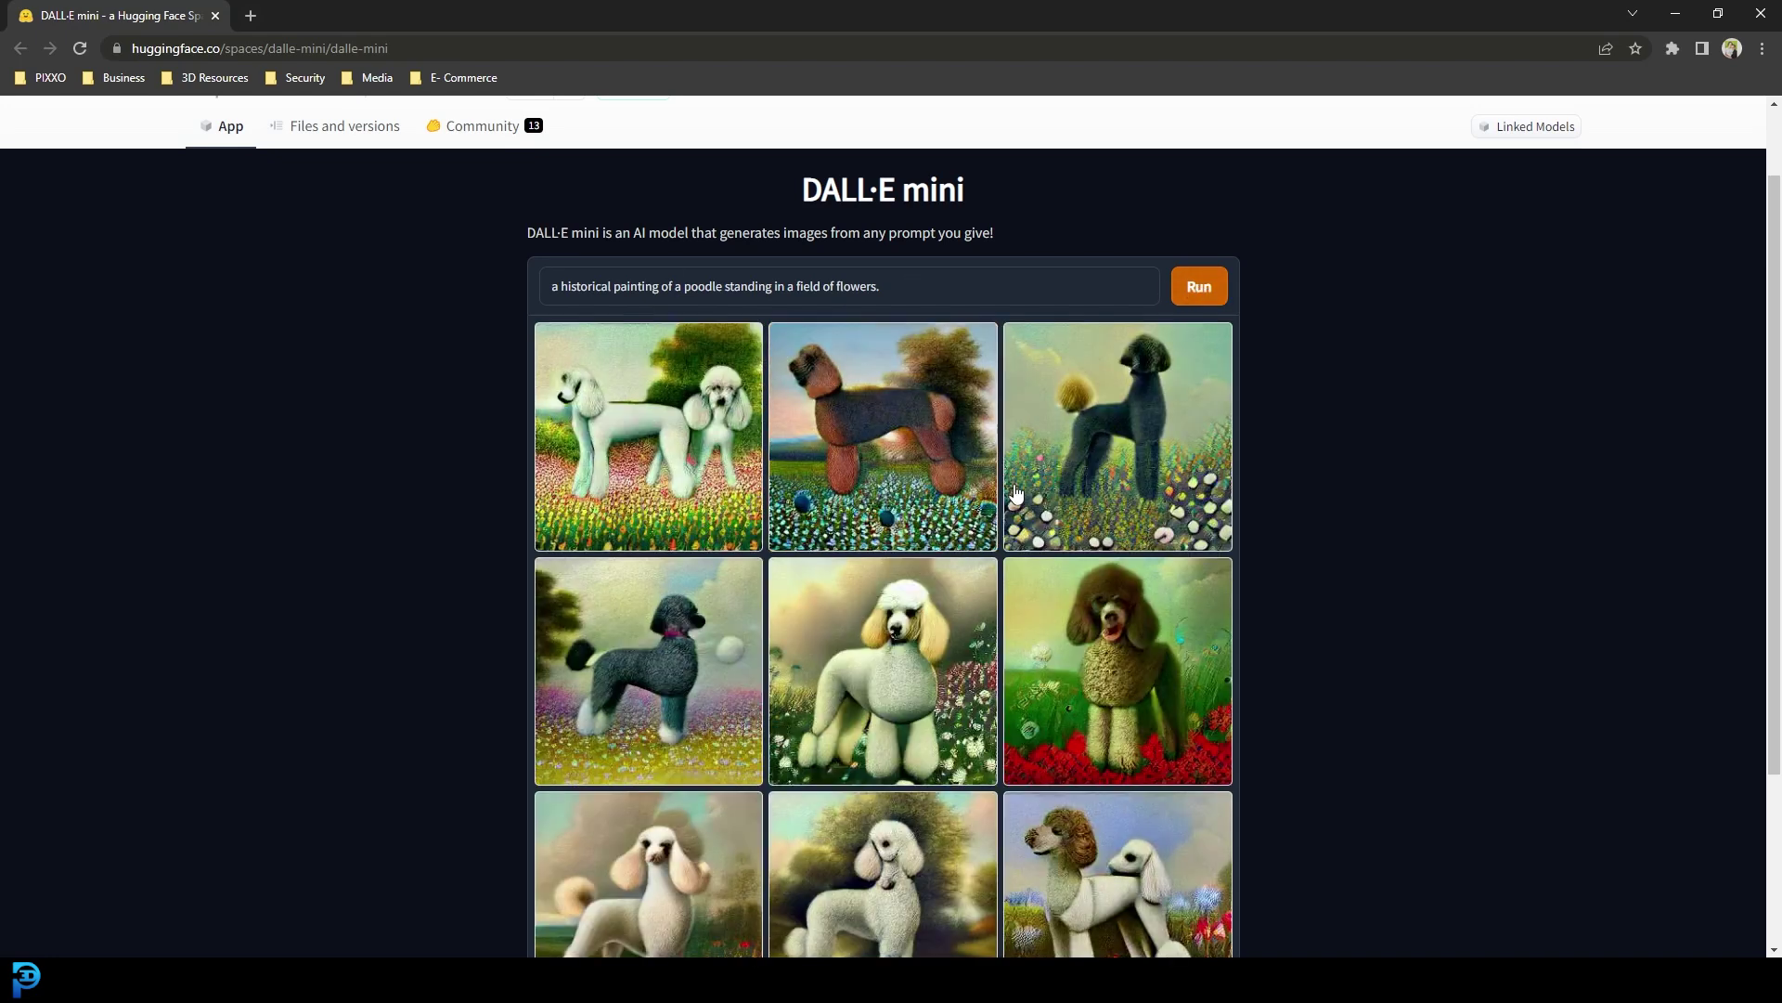
scroll(1022, 502, "down", 1)
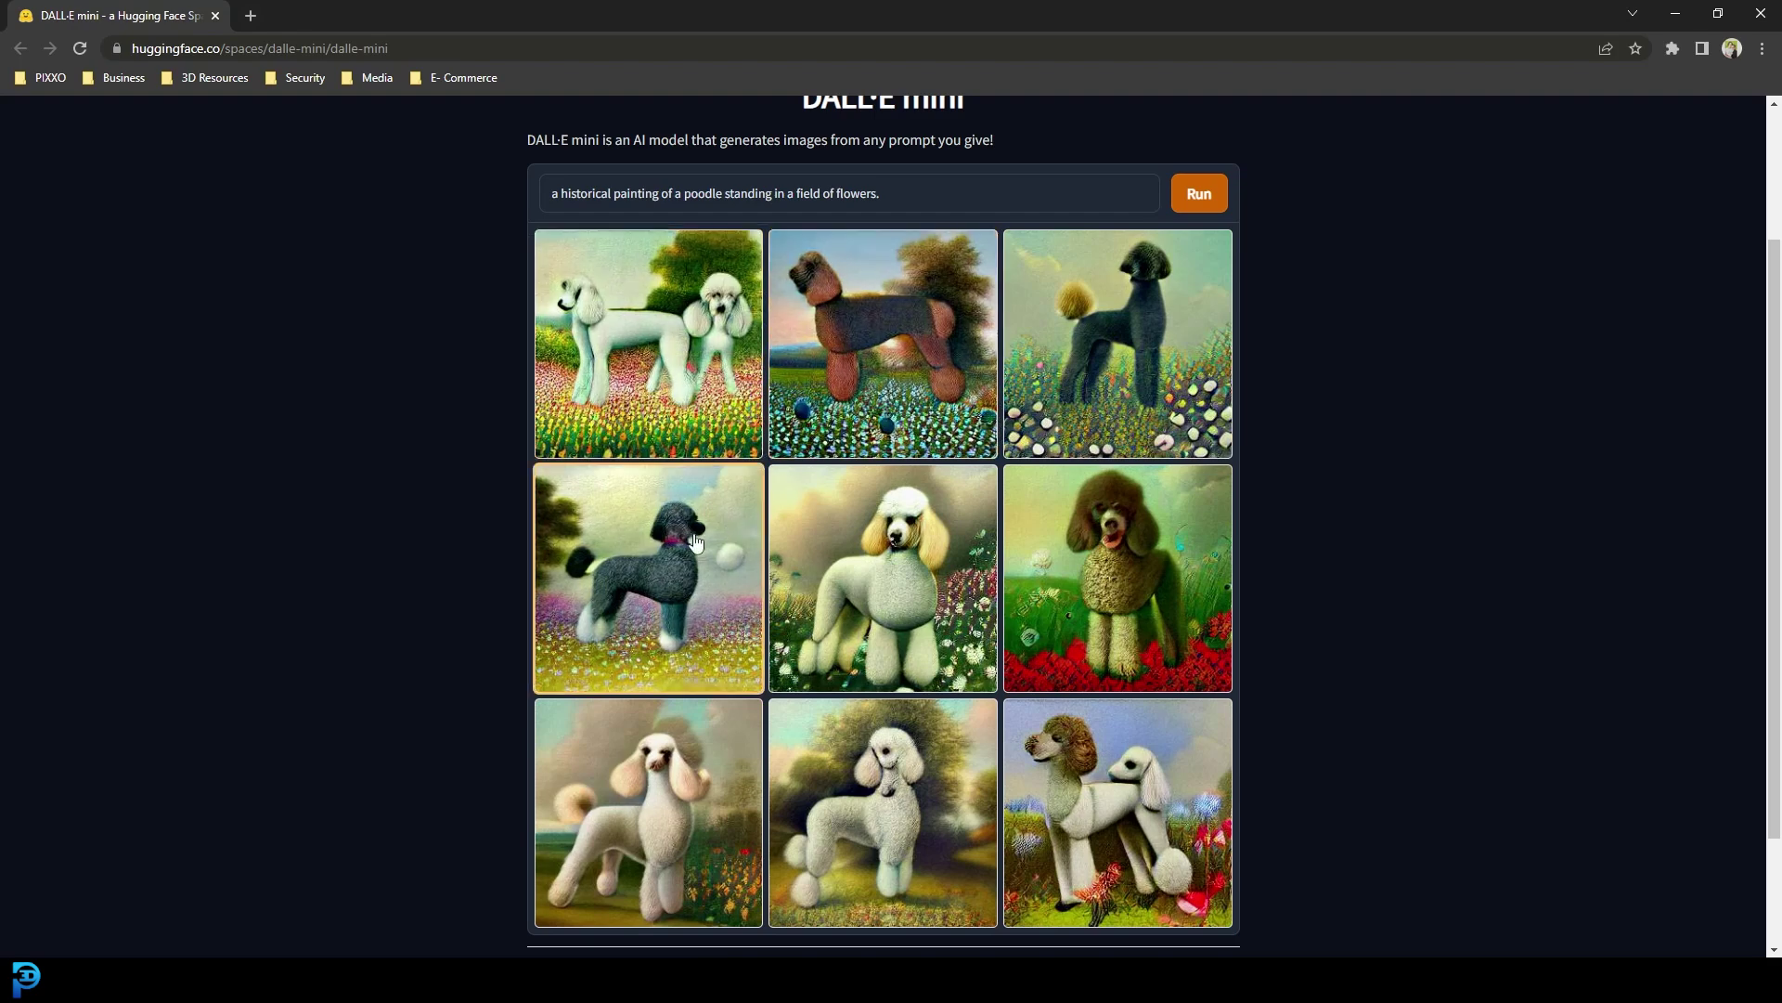
Save the white poodle with golden ears to the Desktop as download.png, then select the prompt text.
left_click(919, 559)
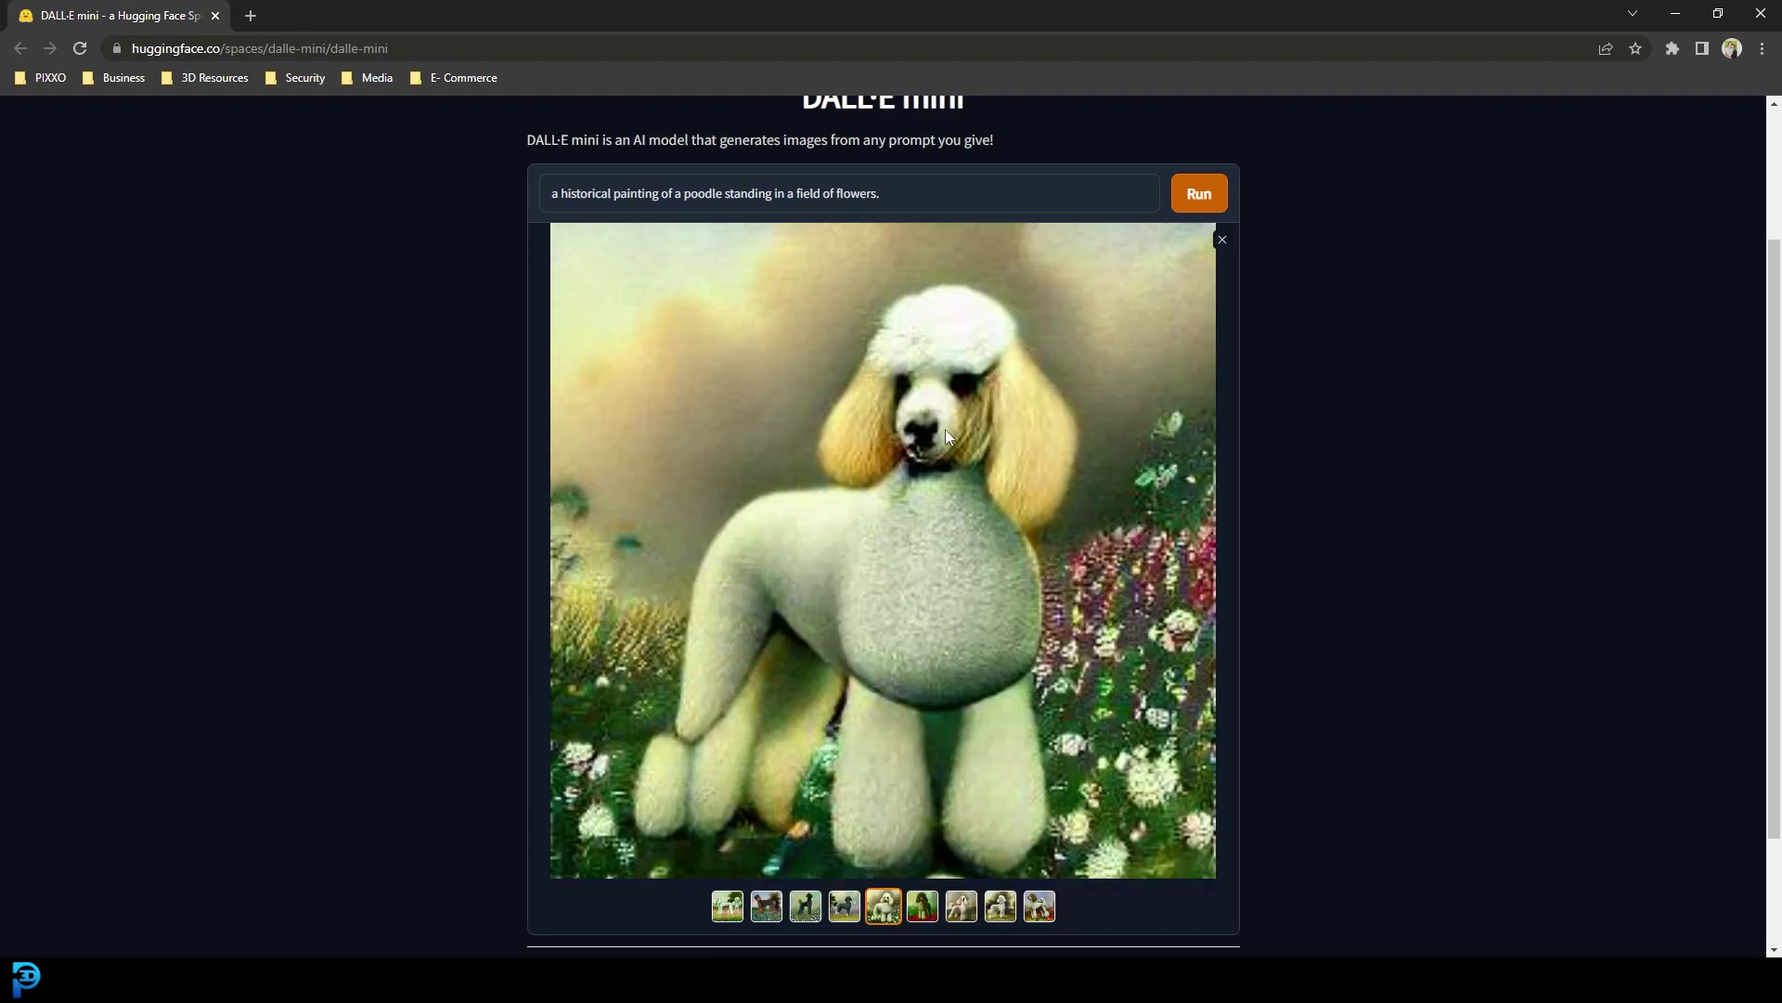
right_click(947, 435)
left_click(1040, 472)
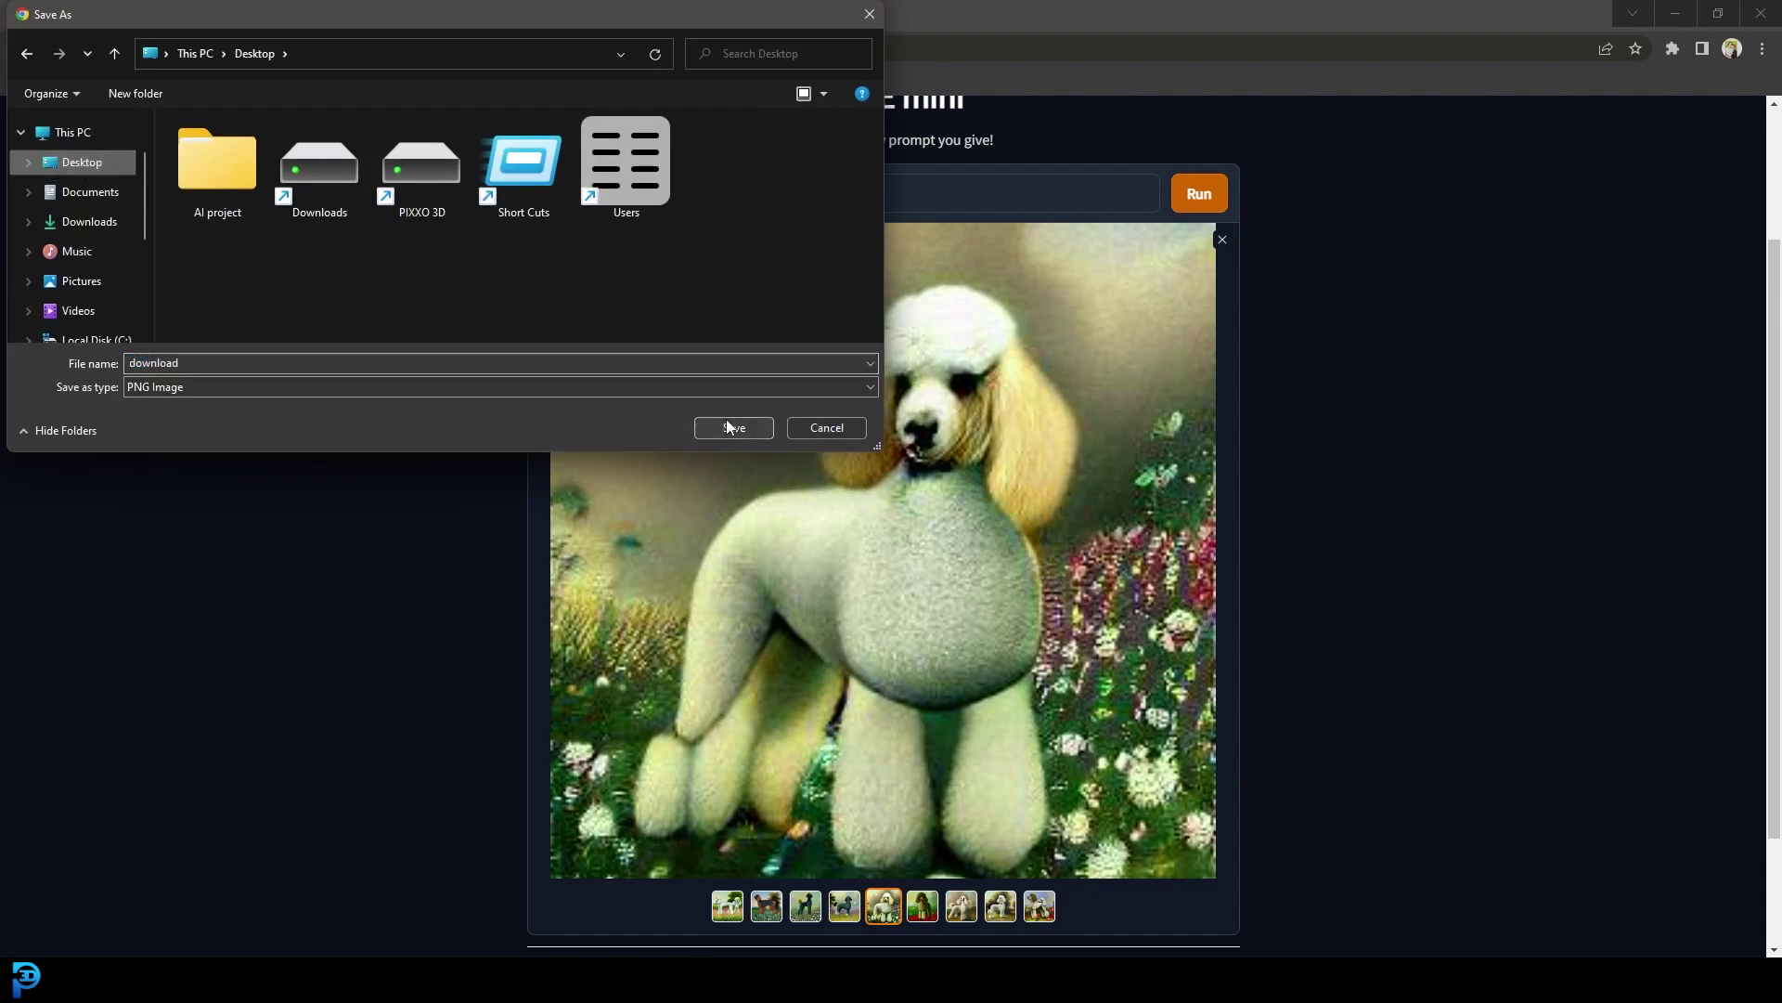
left_click(734, 428)
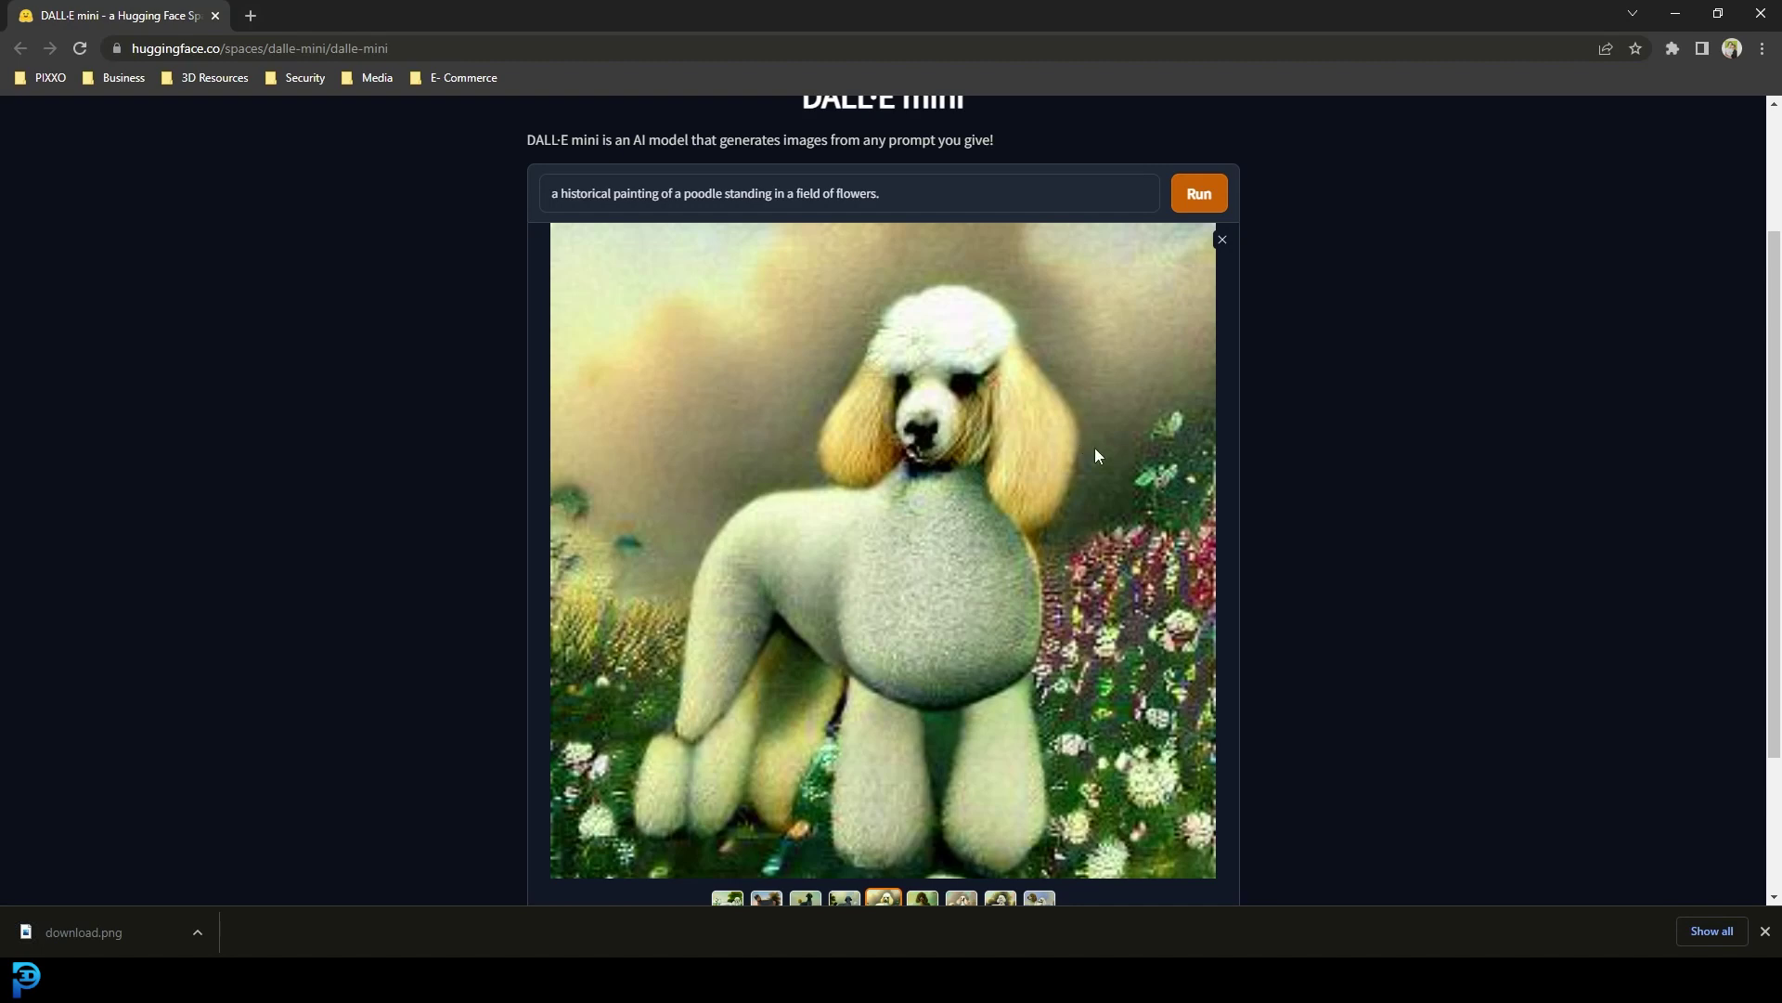
left_click(1222, 240)
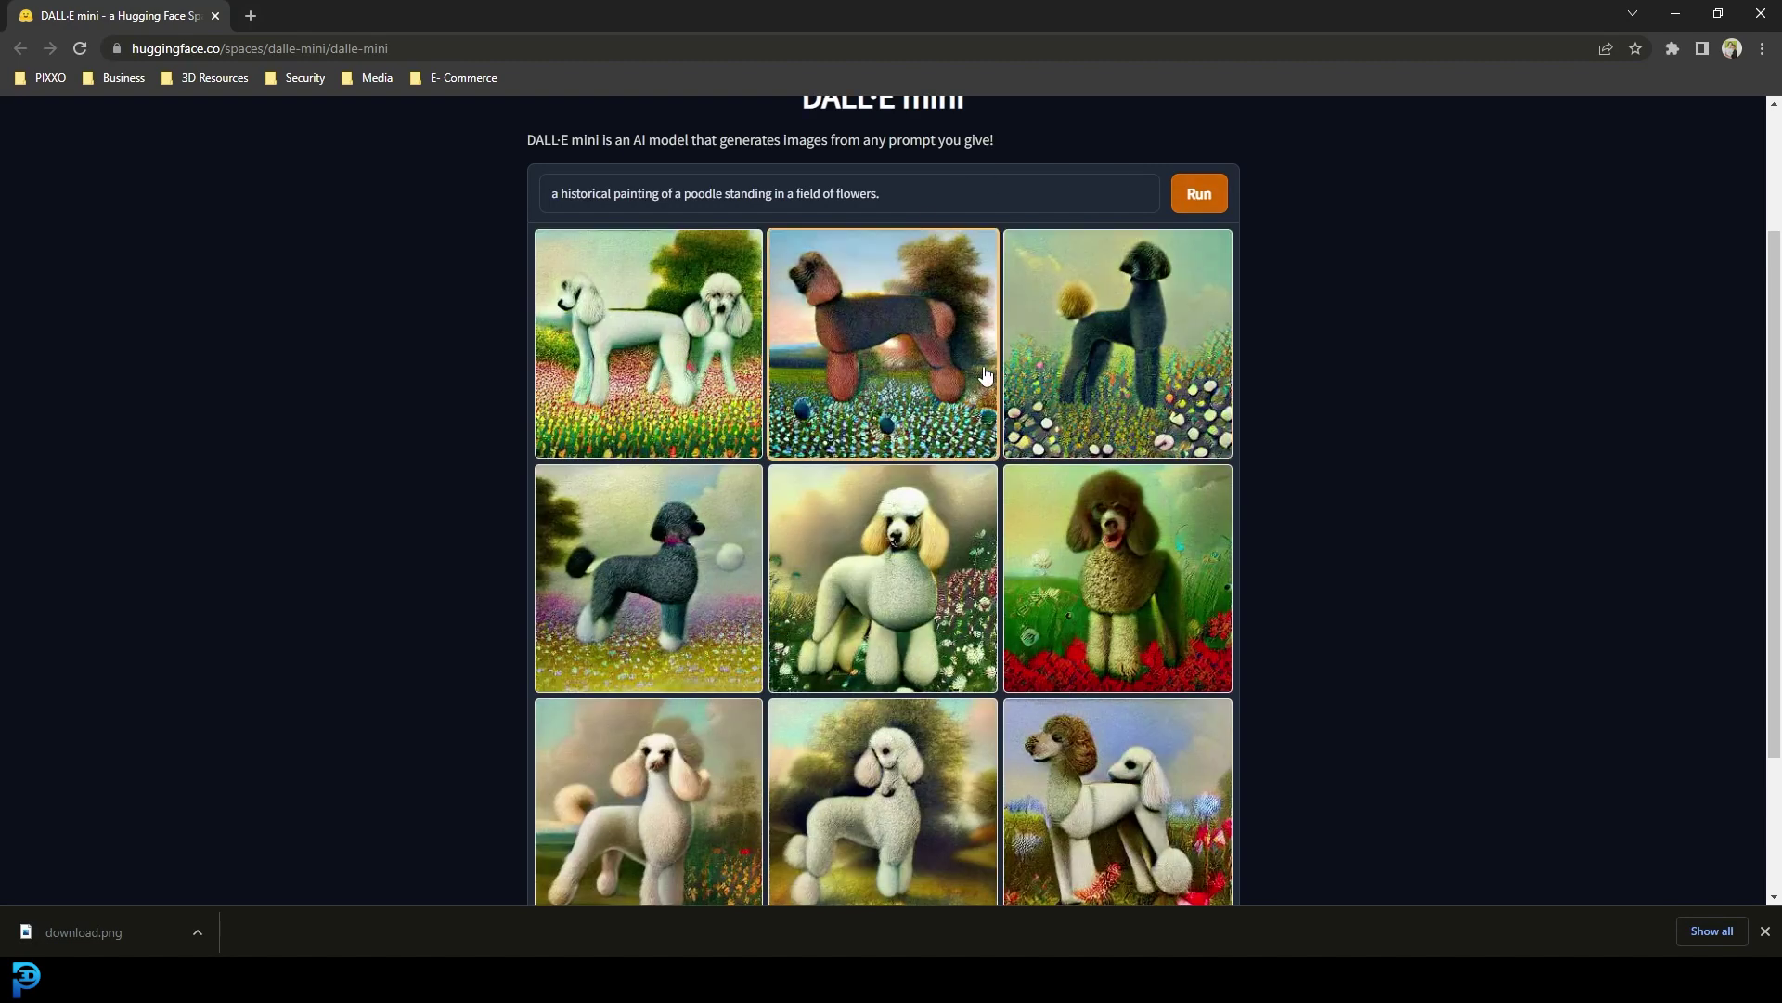
left_click_drag(926, 192, 419, 170)
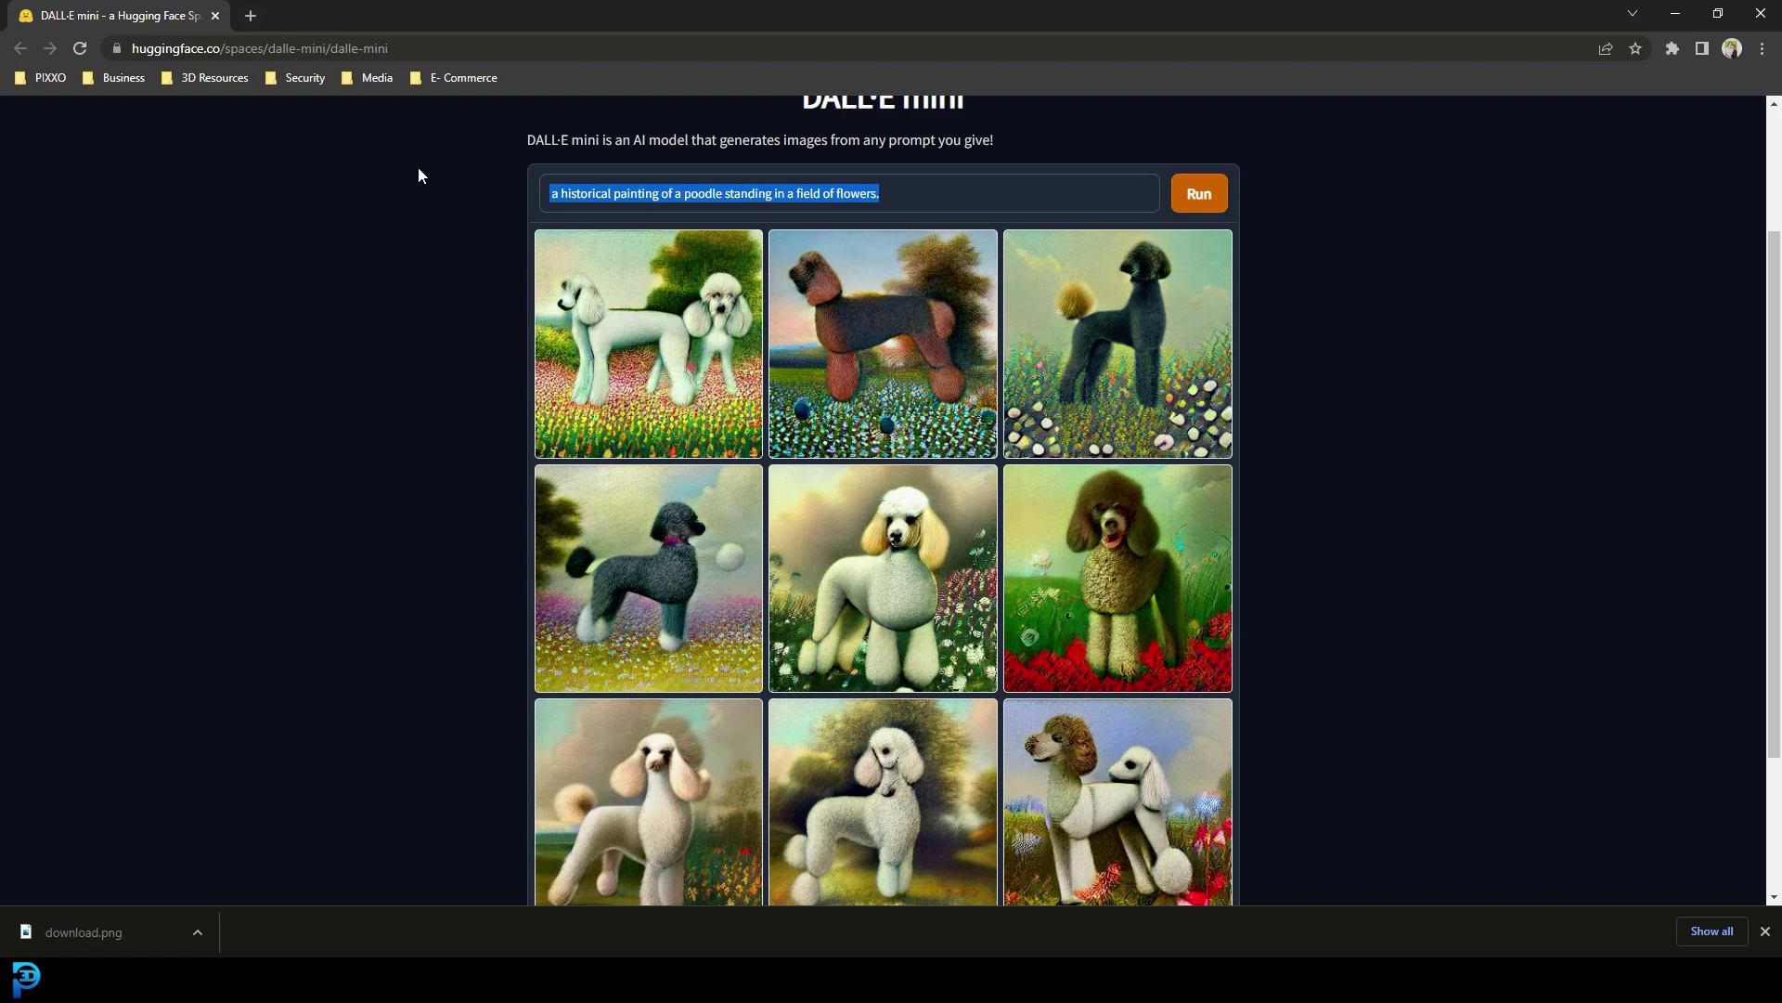
Enter 'an acrylic painting of a bear riding a bike.', review the bear results, and reselect the prompt.
type("an acrylic painting of a bea")
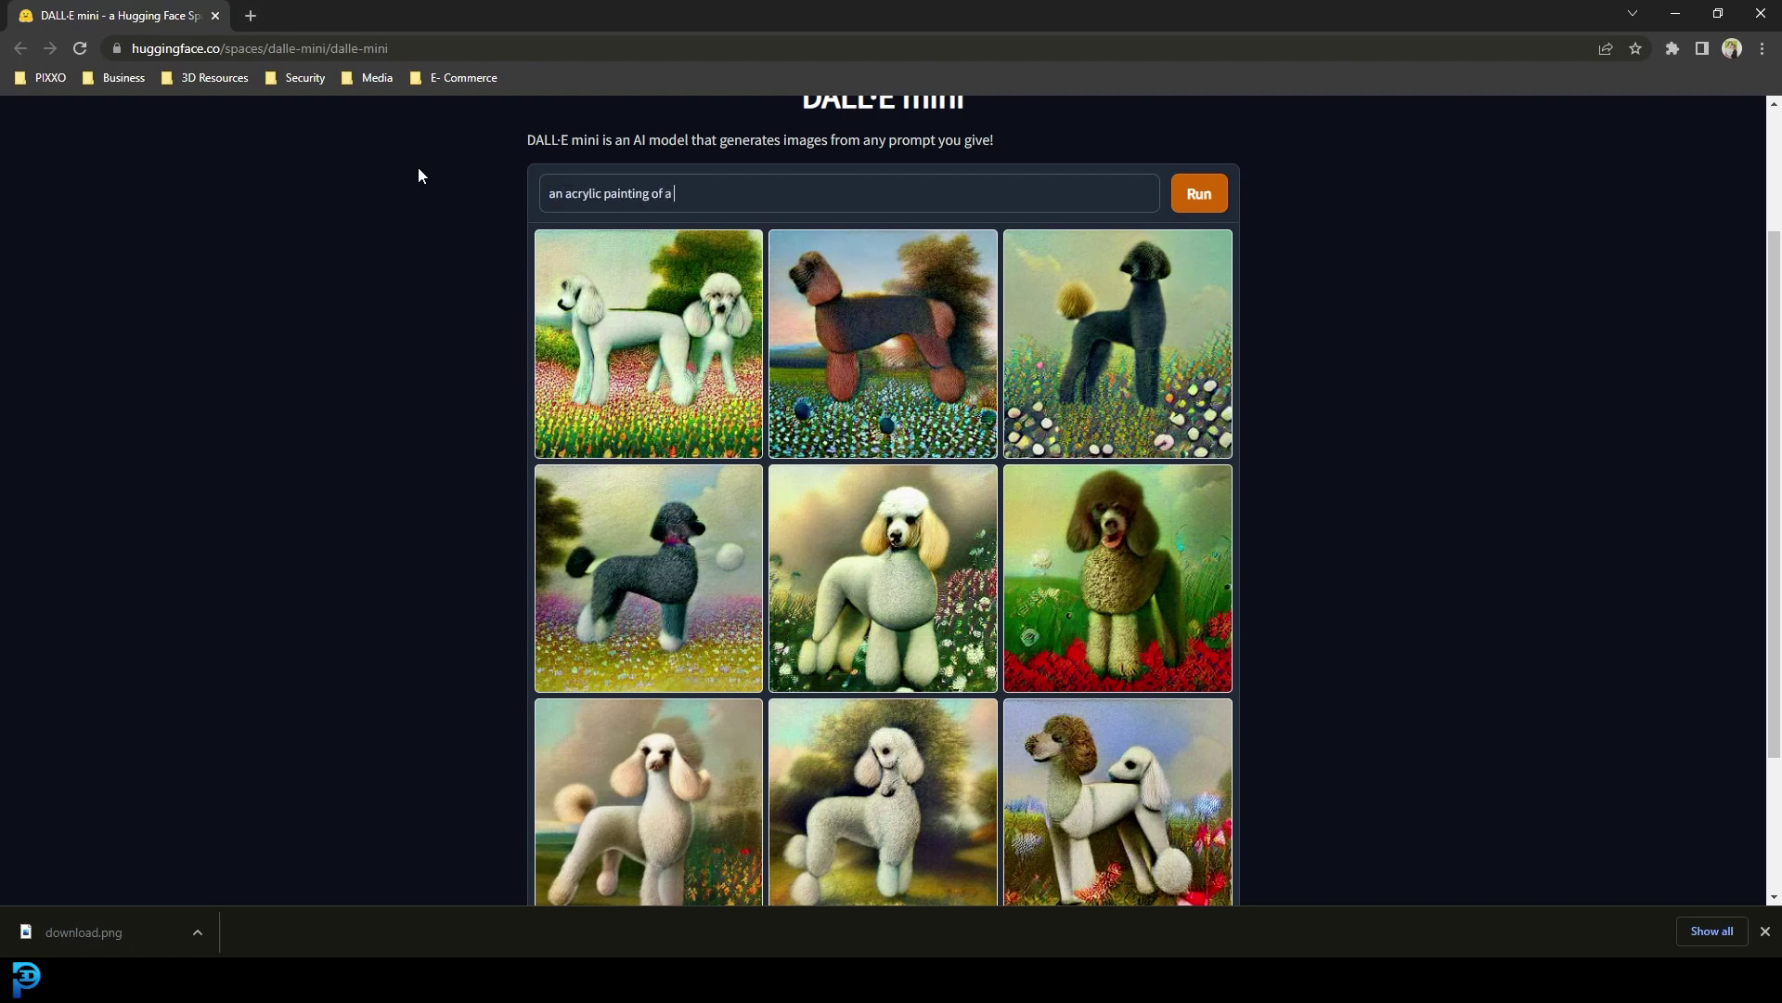
type("r riding a bike.")
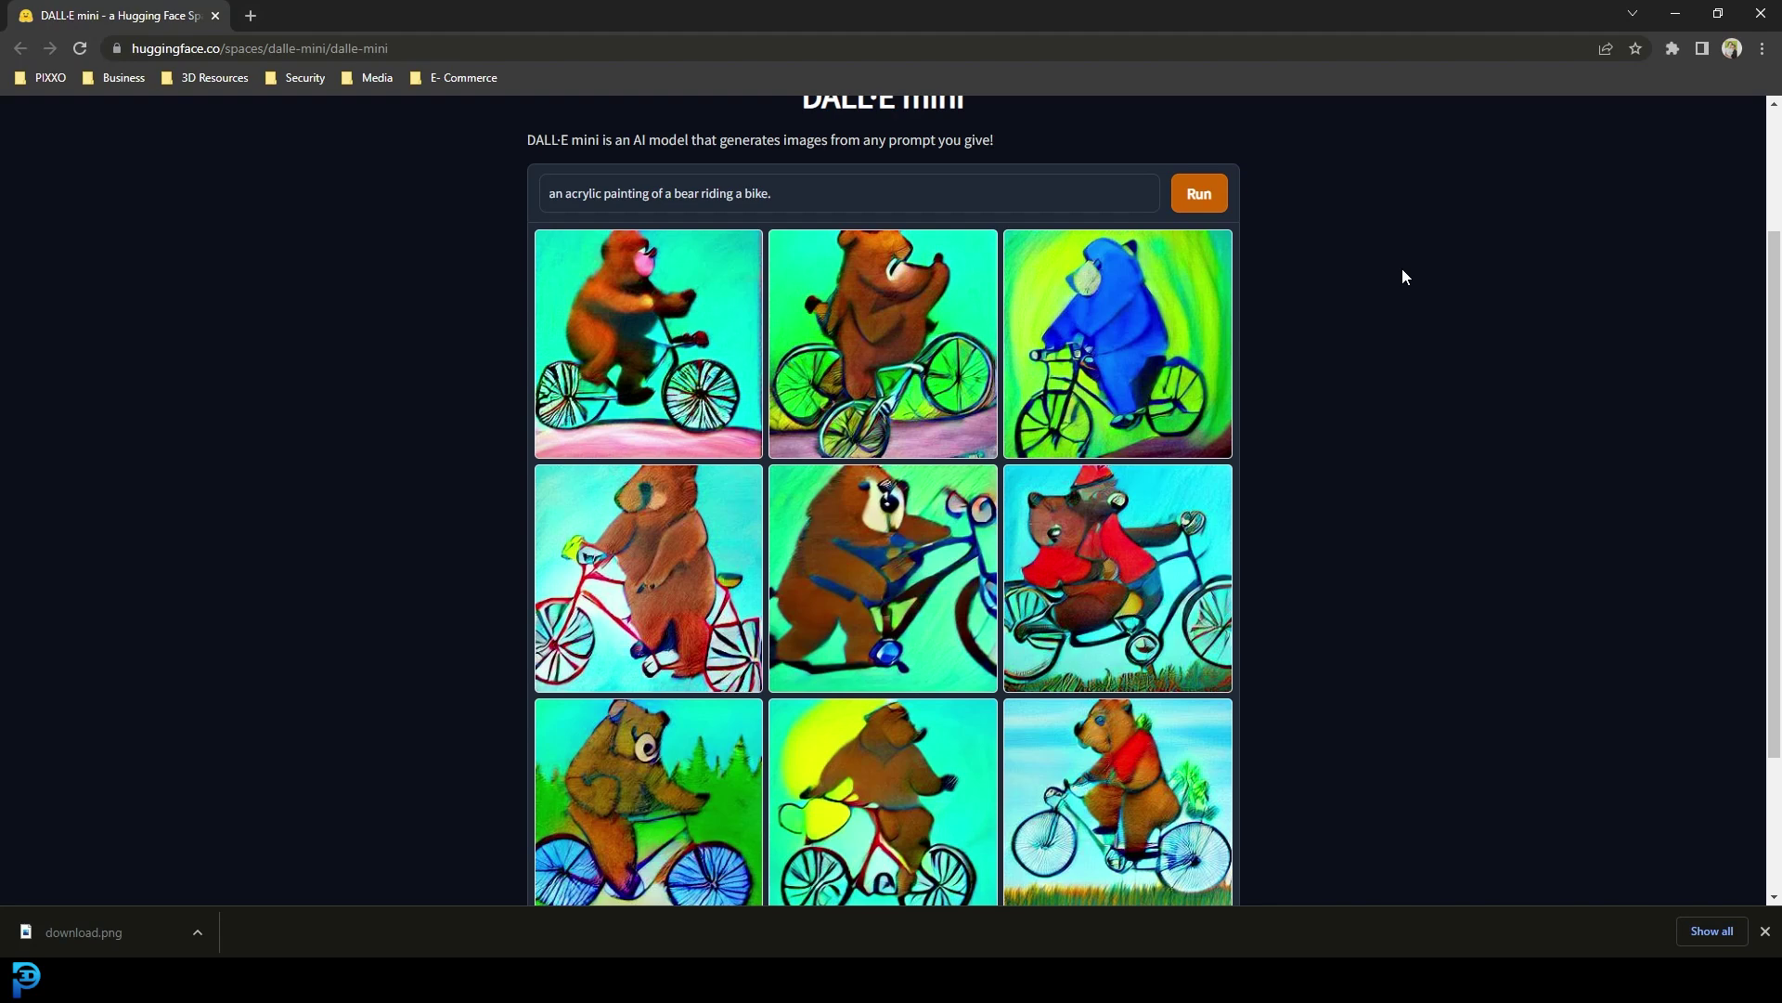
scroll(1021, 587, "down", 2)
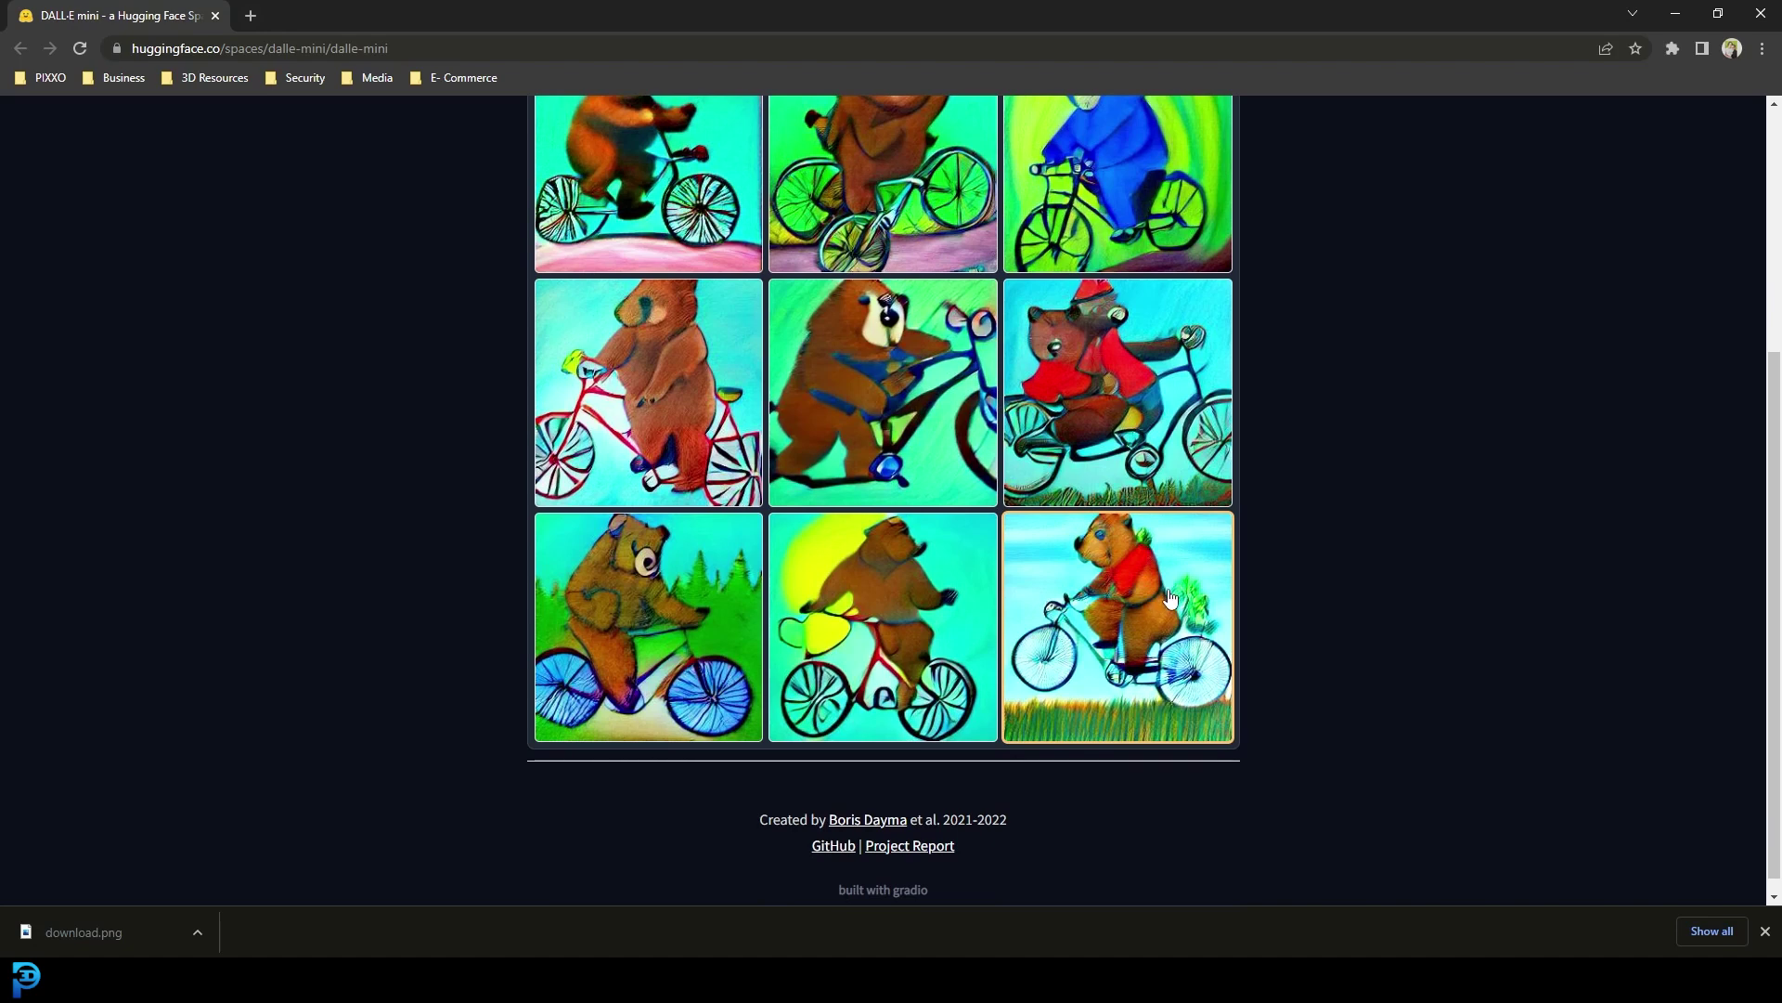
scroll(1174, 615, "up", 2)
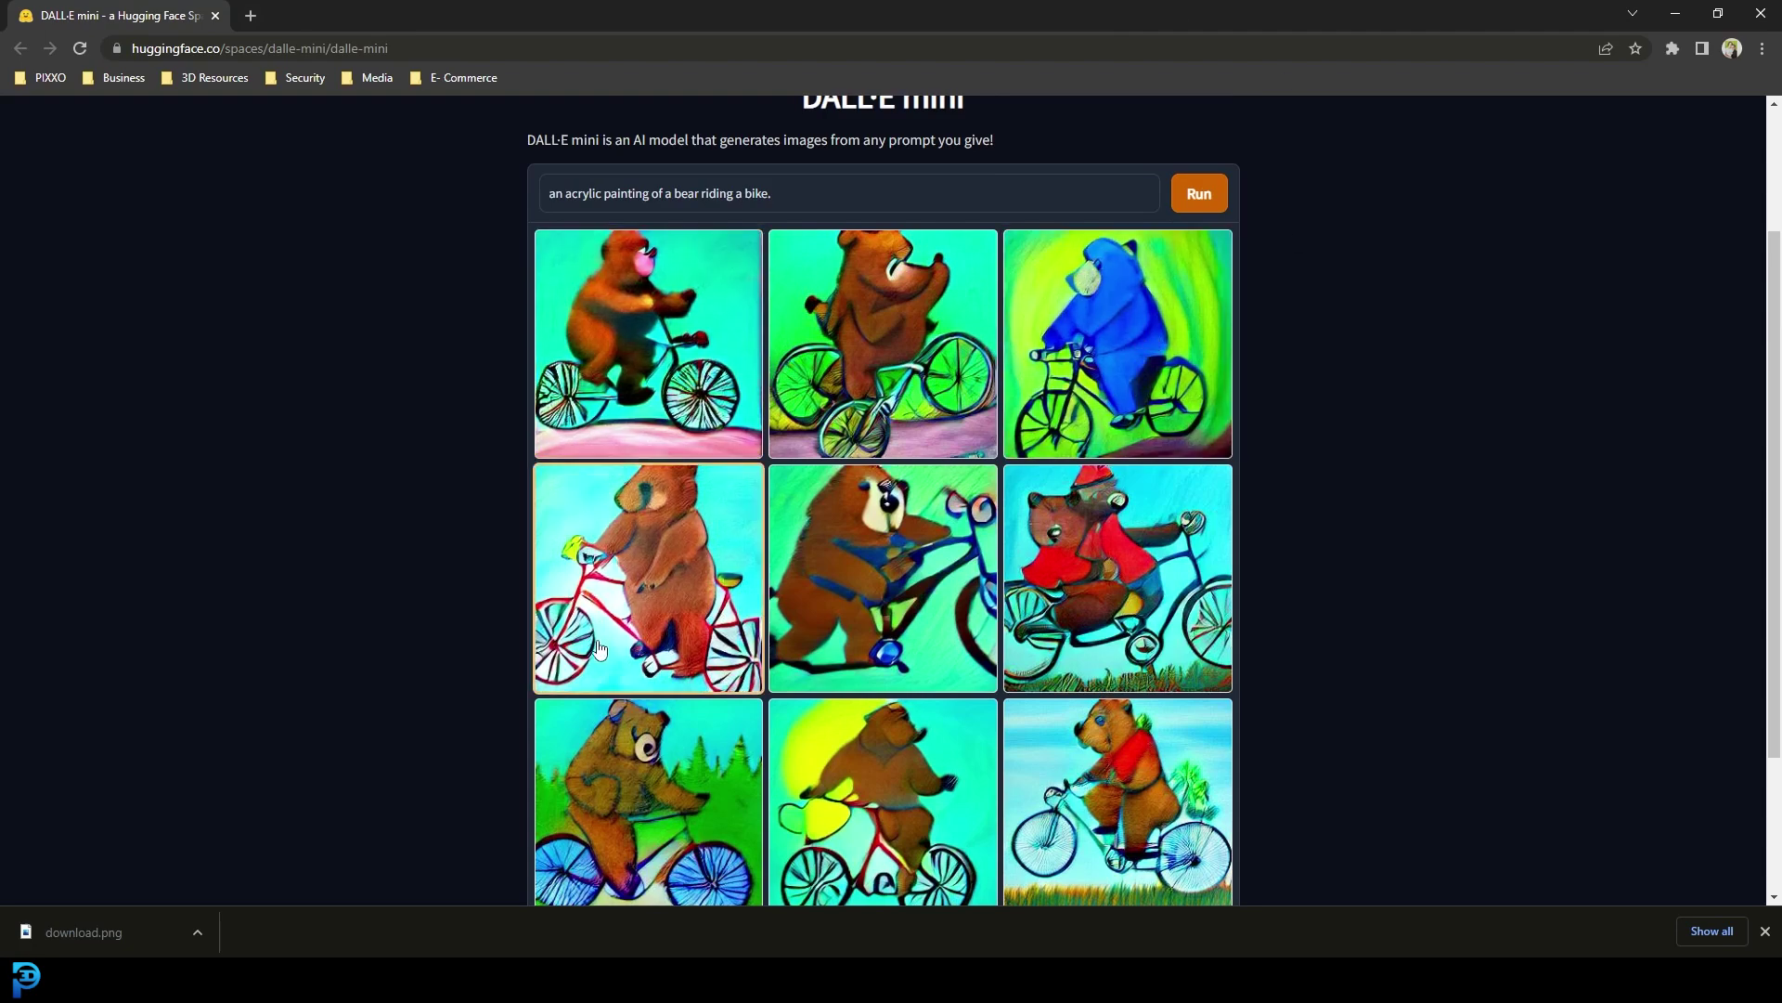
scroll(1021, 532, "down", 2)
scroll(1065, 531, "up", 3)
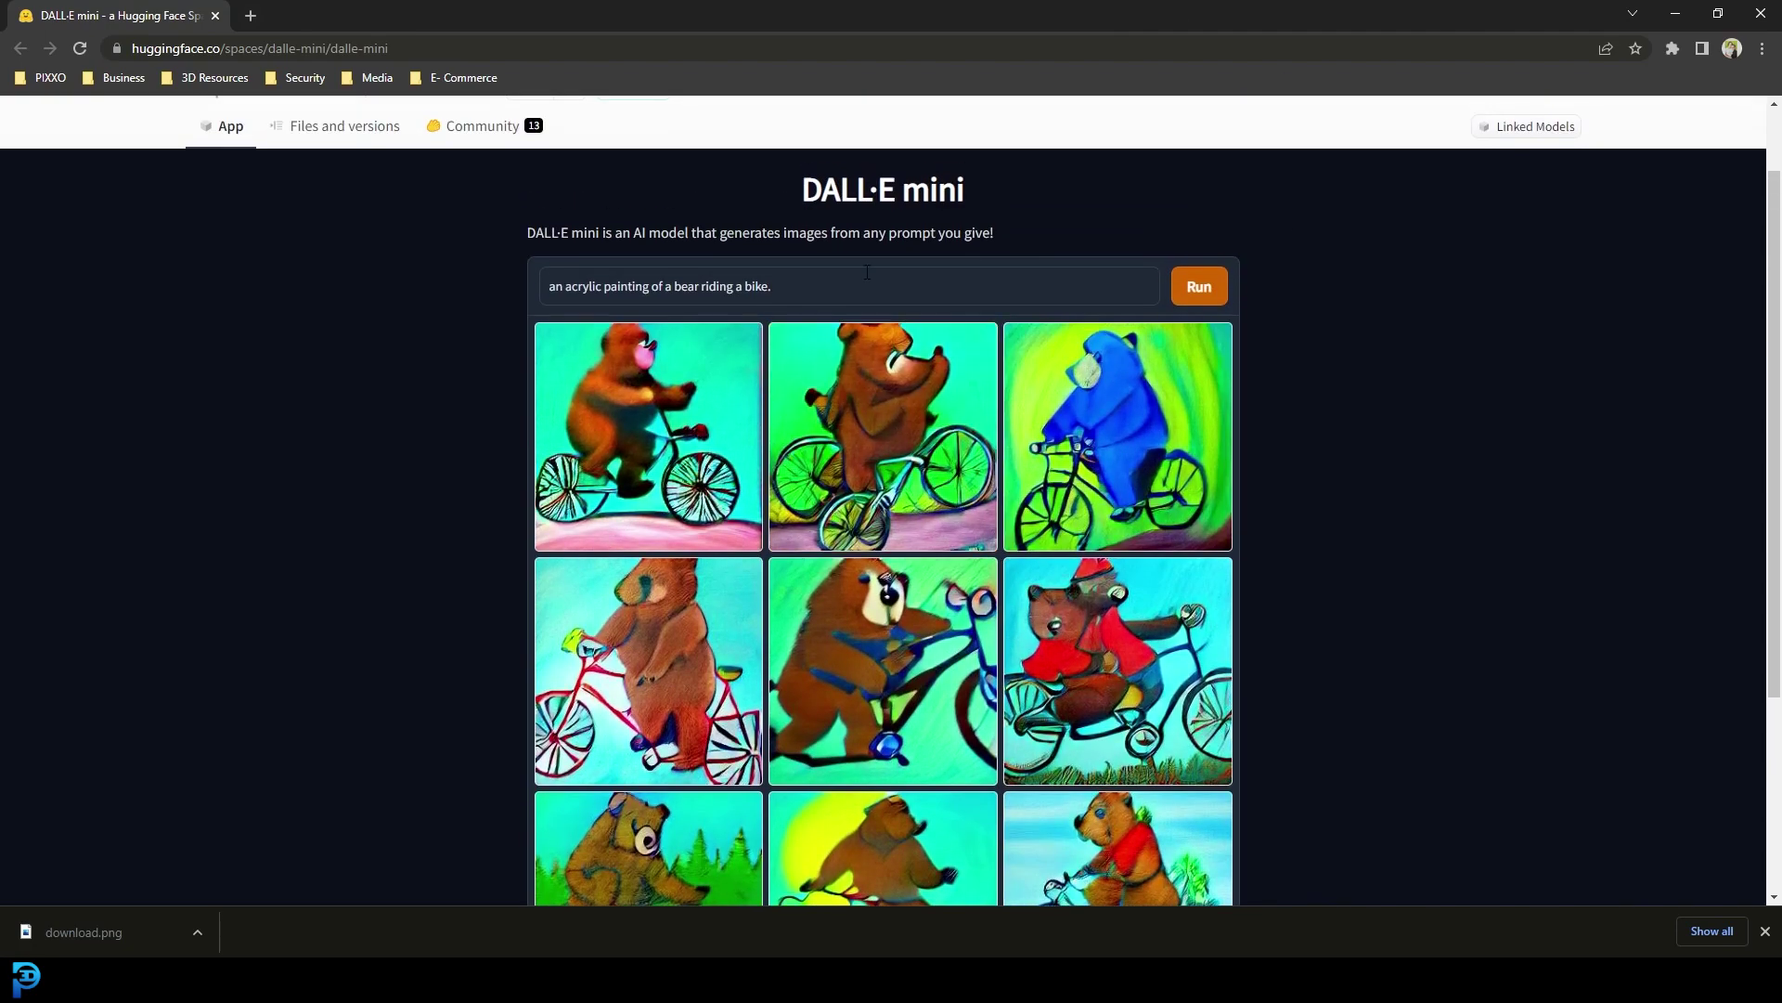
left_click_drag(780, 286, 448, 274)
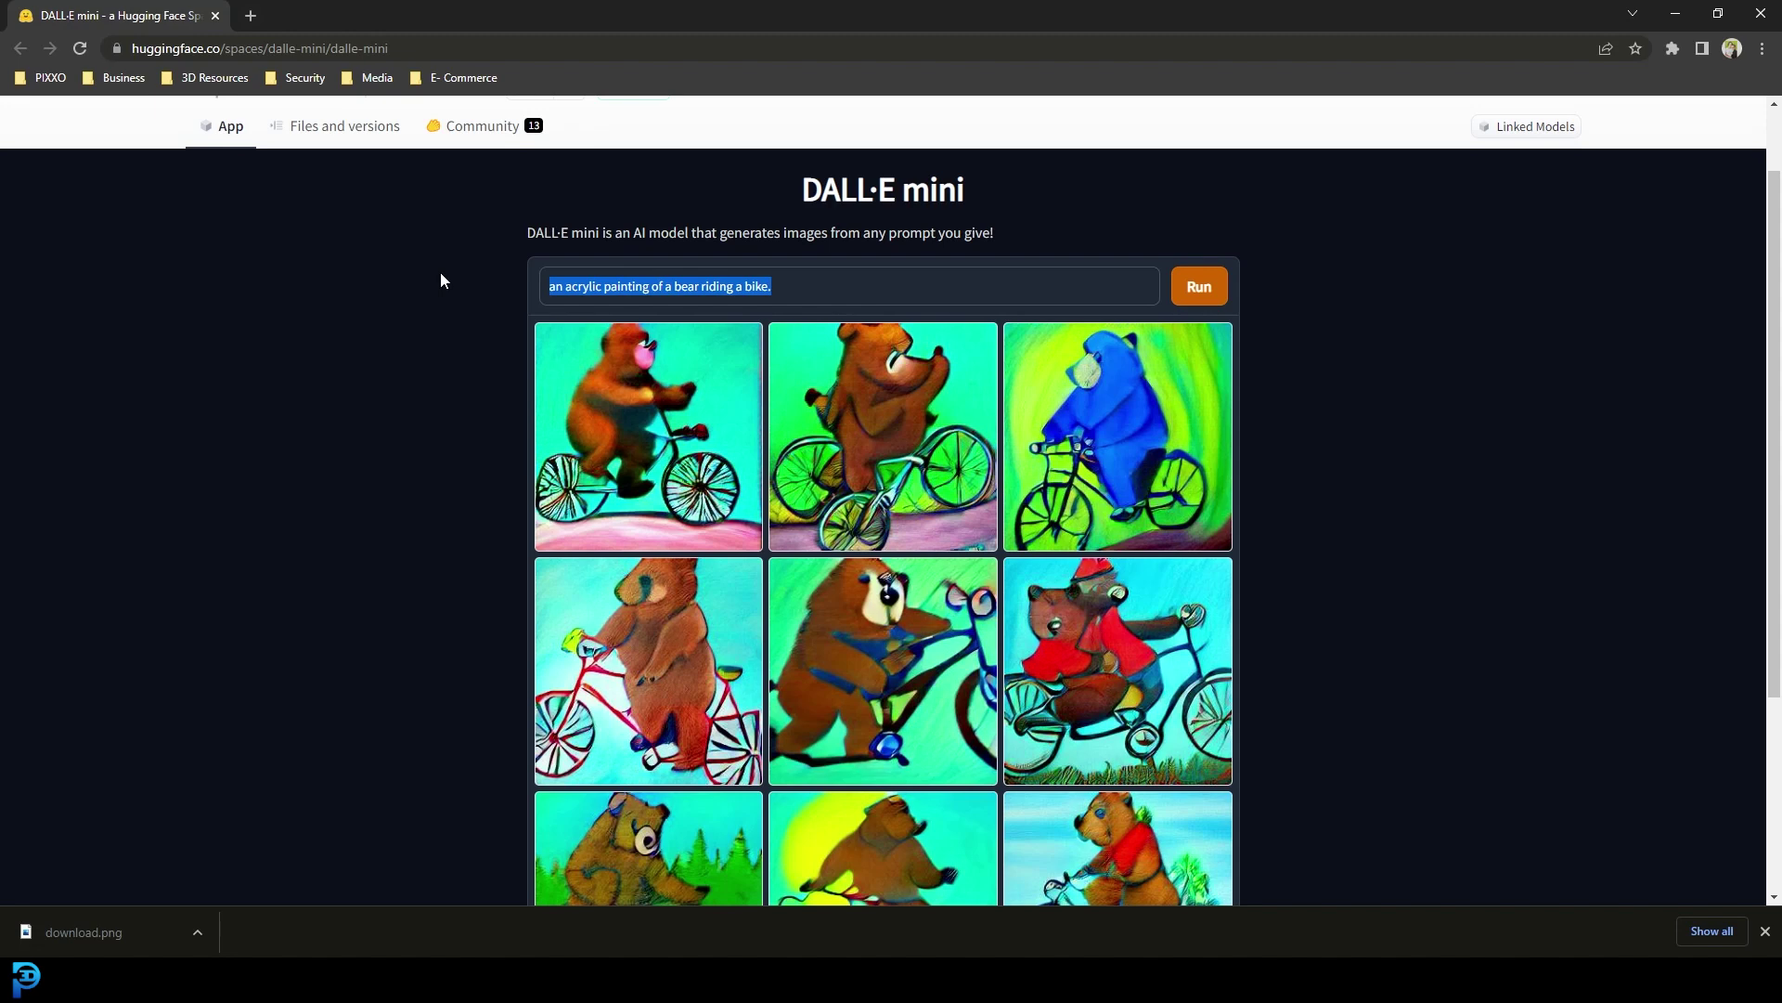
Generate images for 'a historical painting of a girl standing on the moon, holding some balloons'.
type("a historical p")
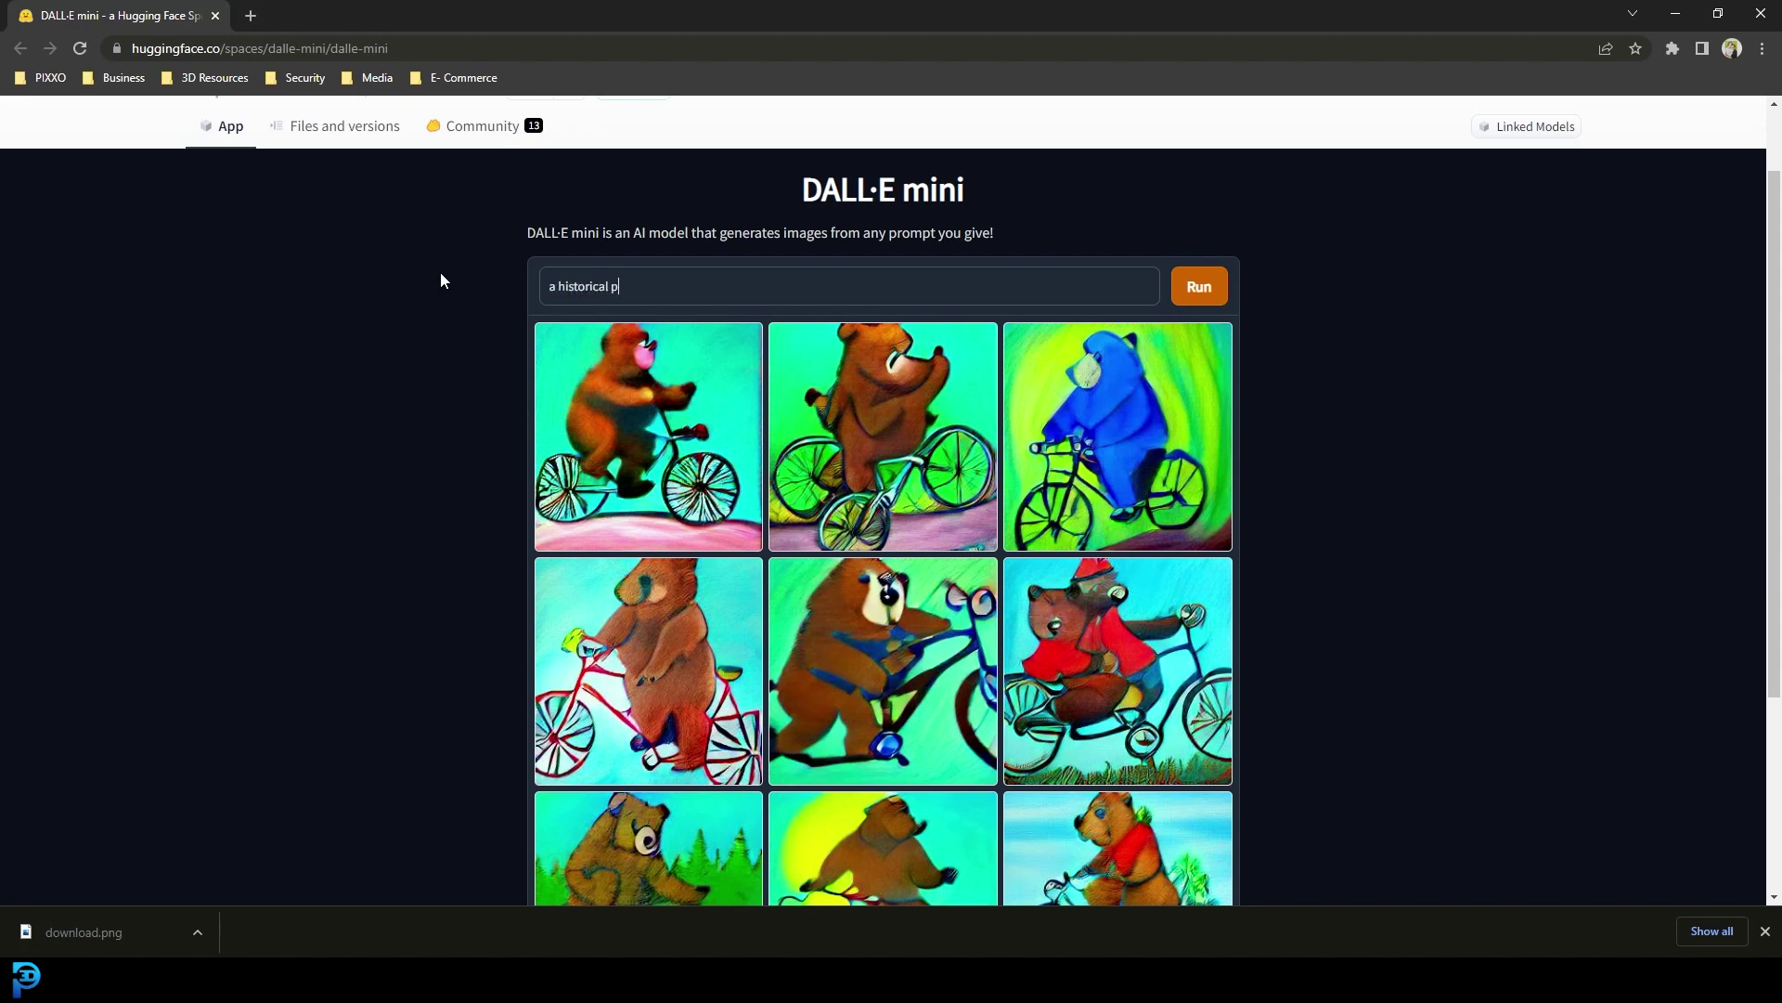
type("ainting of a girl standing on the moon")
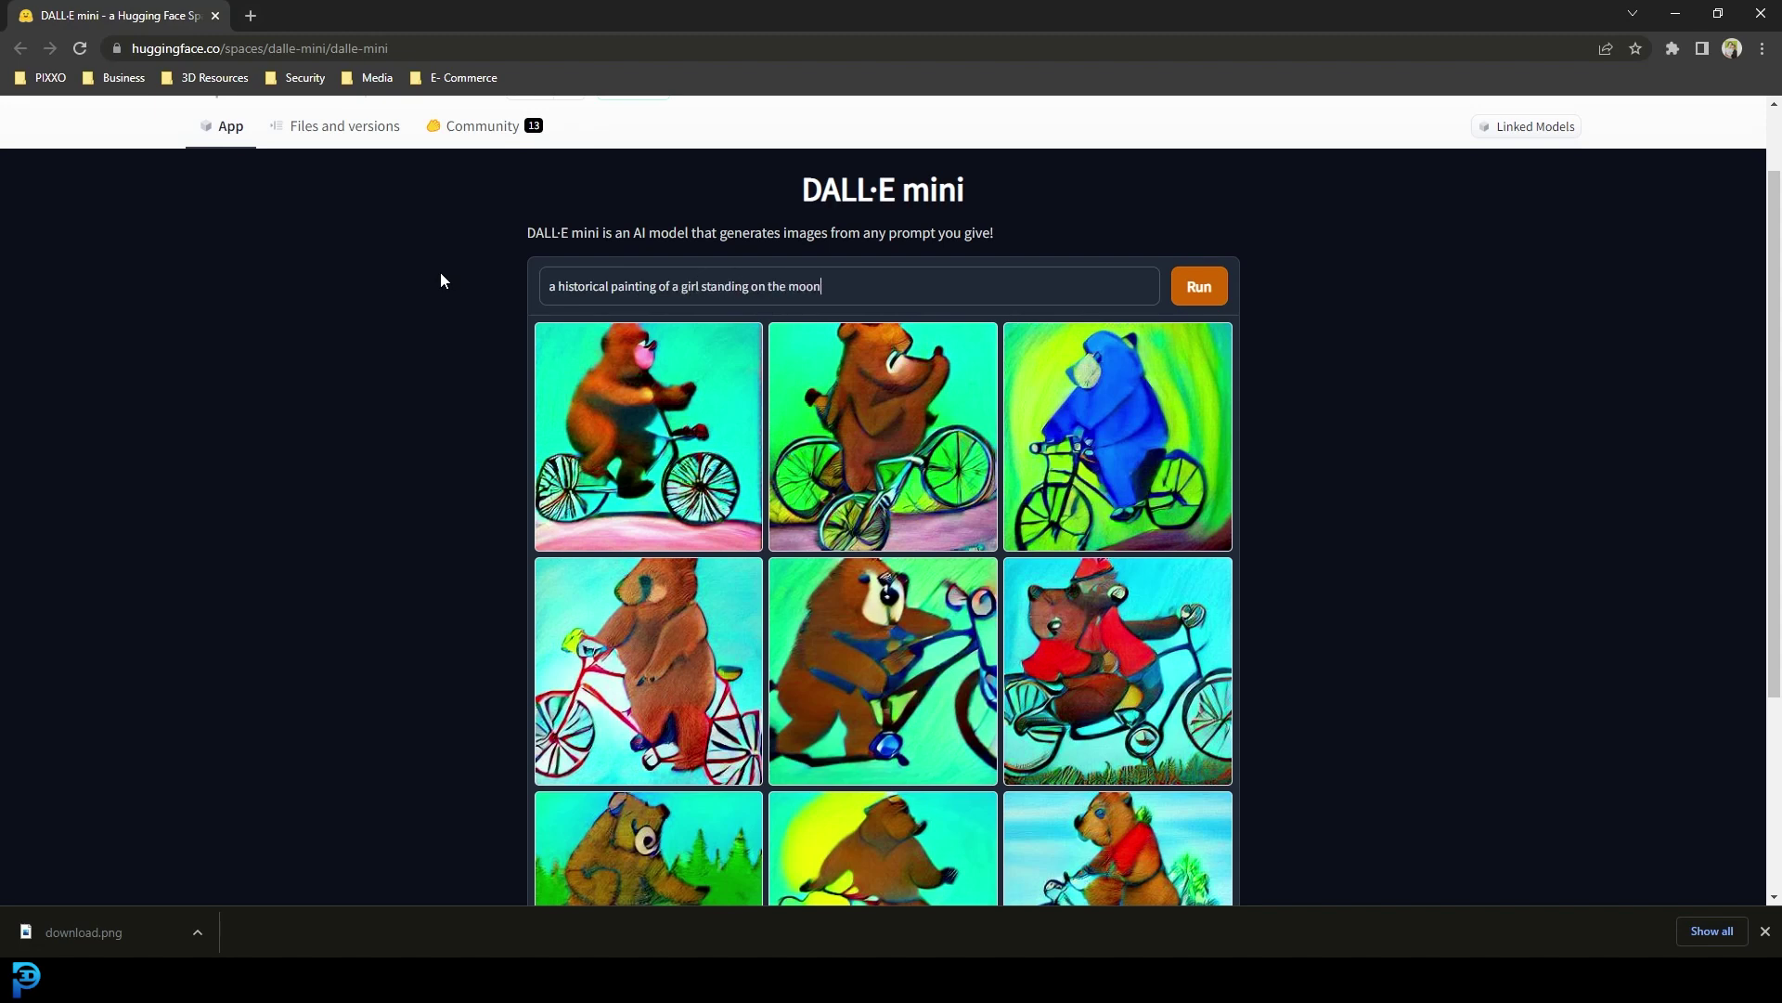
type(", holding some balloons")
left_click(1209, 288)
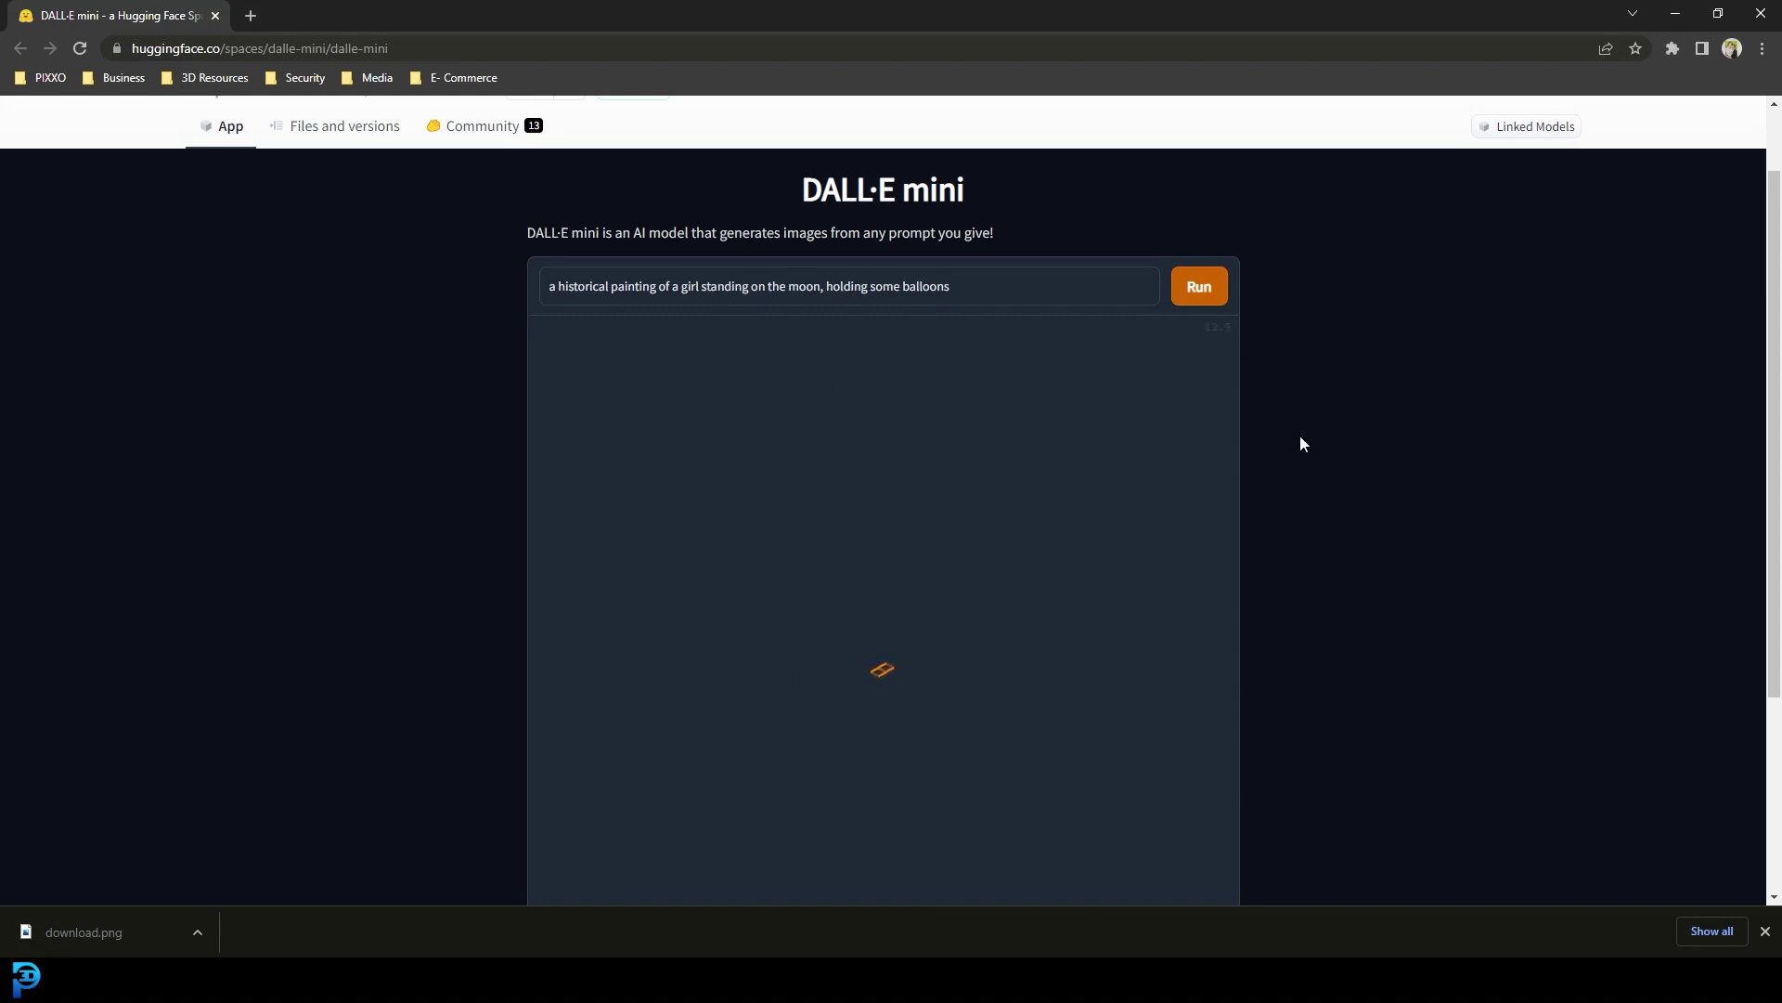
scroll(1296, 464, "down", 1)
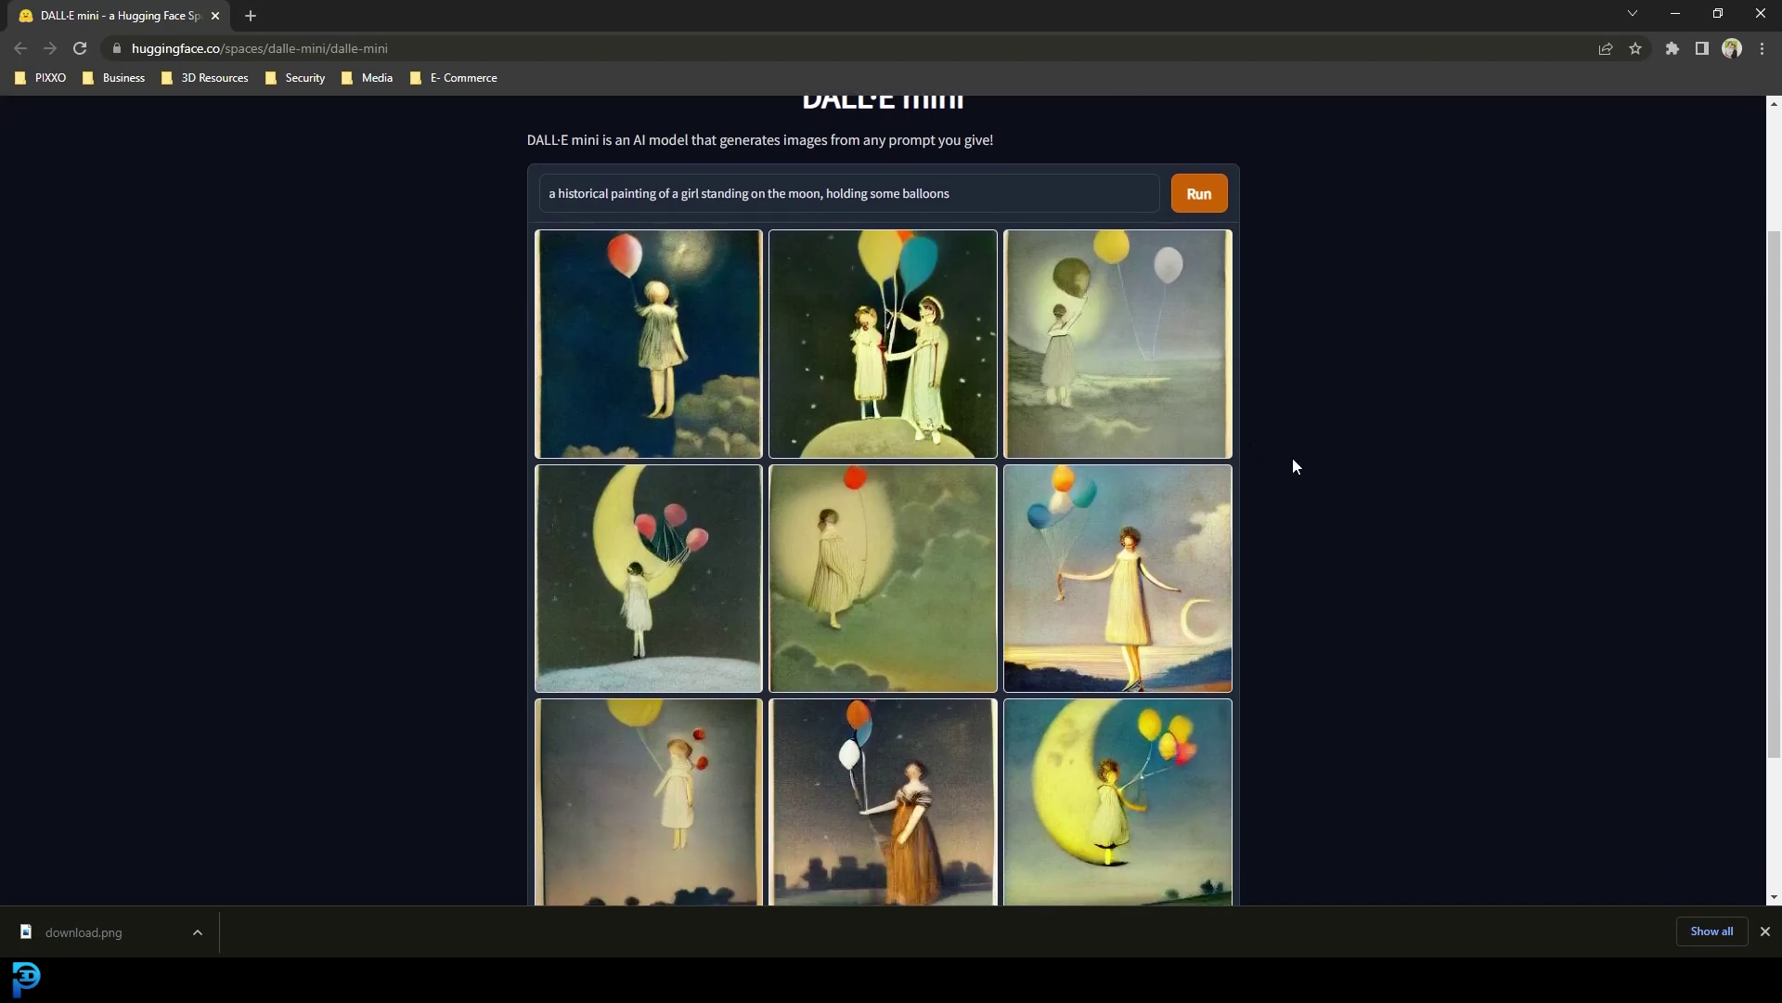
scroll(1378, 471, "down", 1)
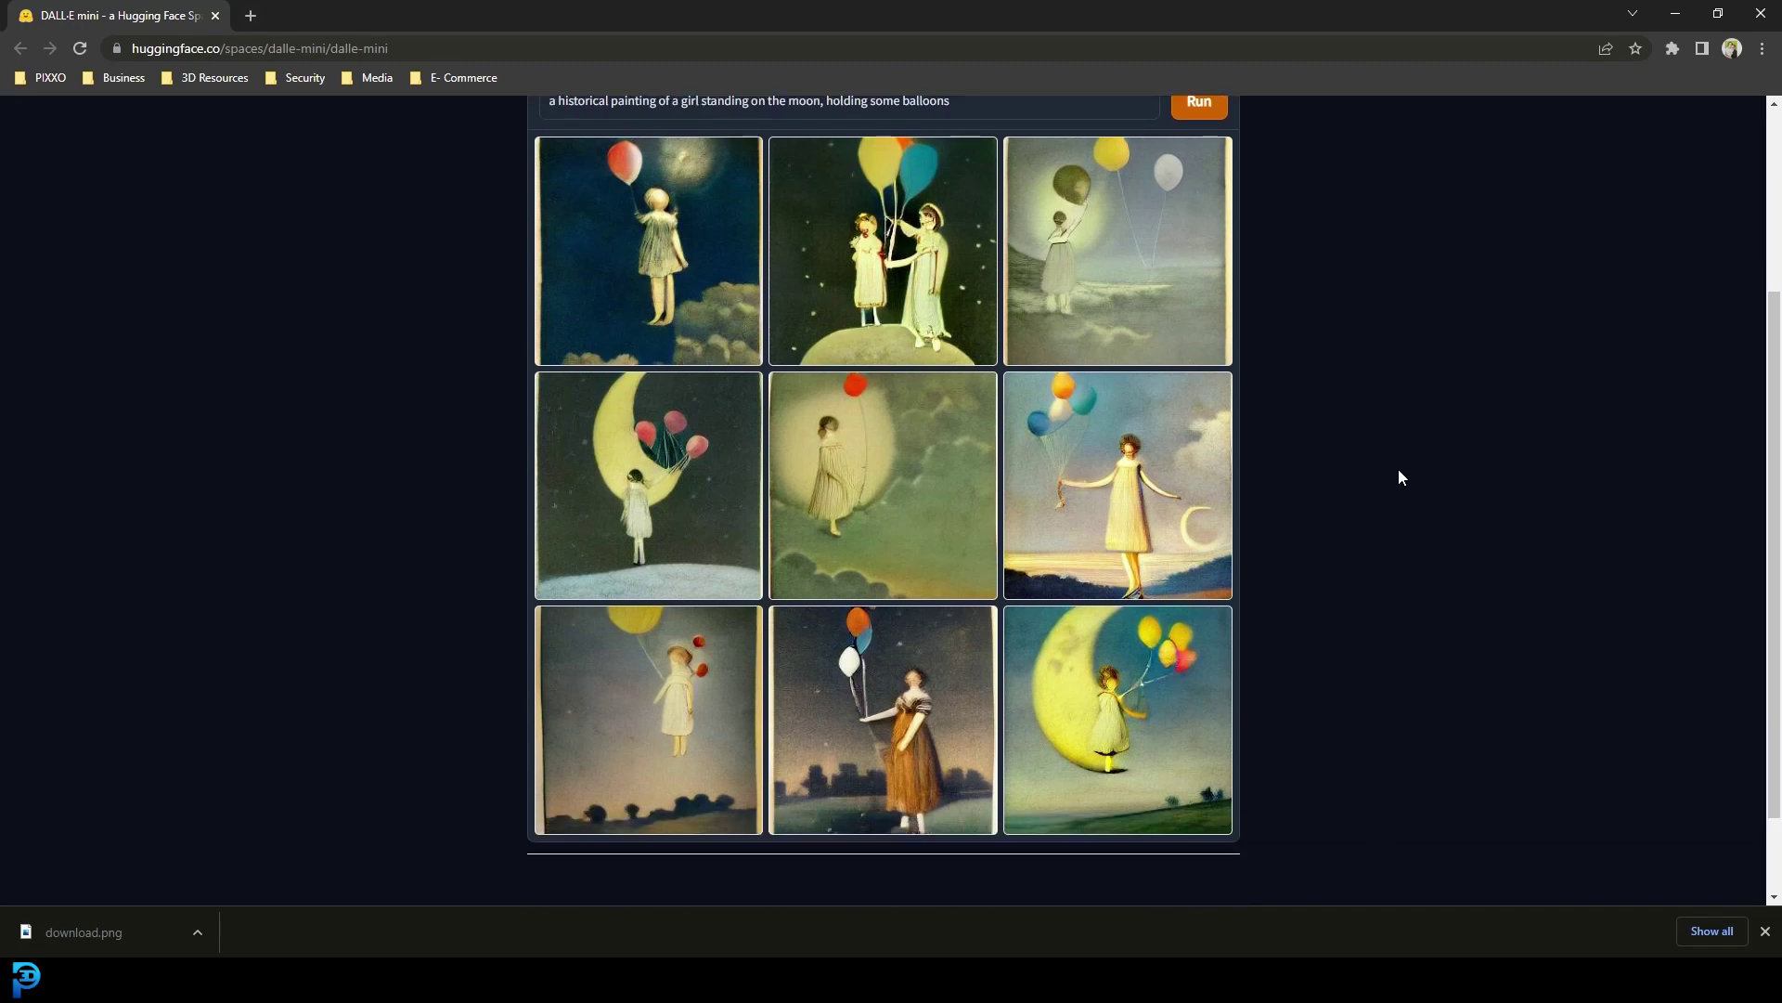
scroll(1244, 427, "up", 2)
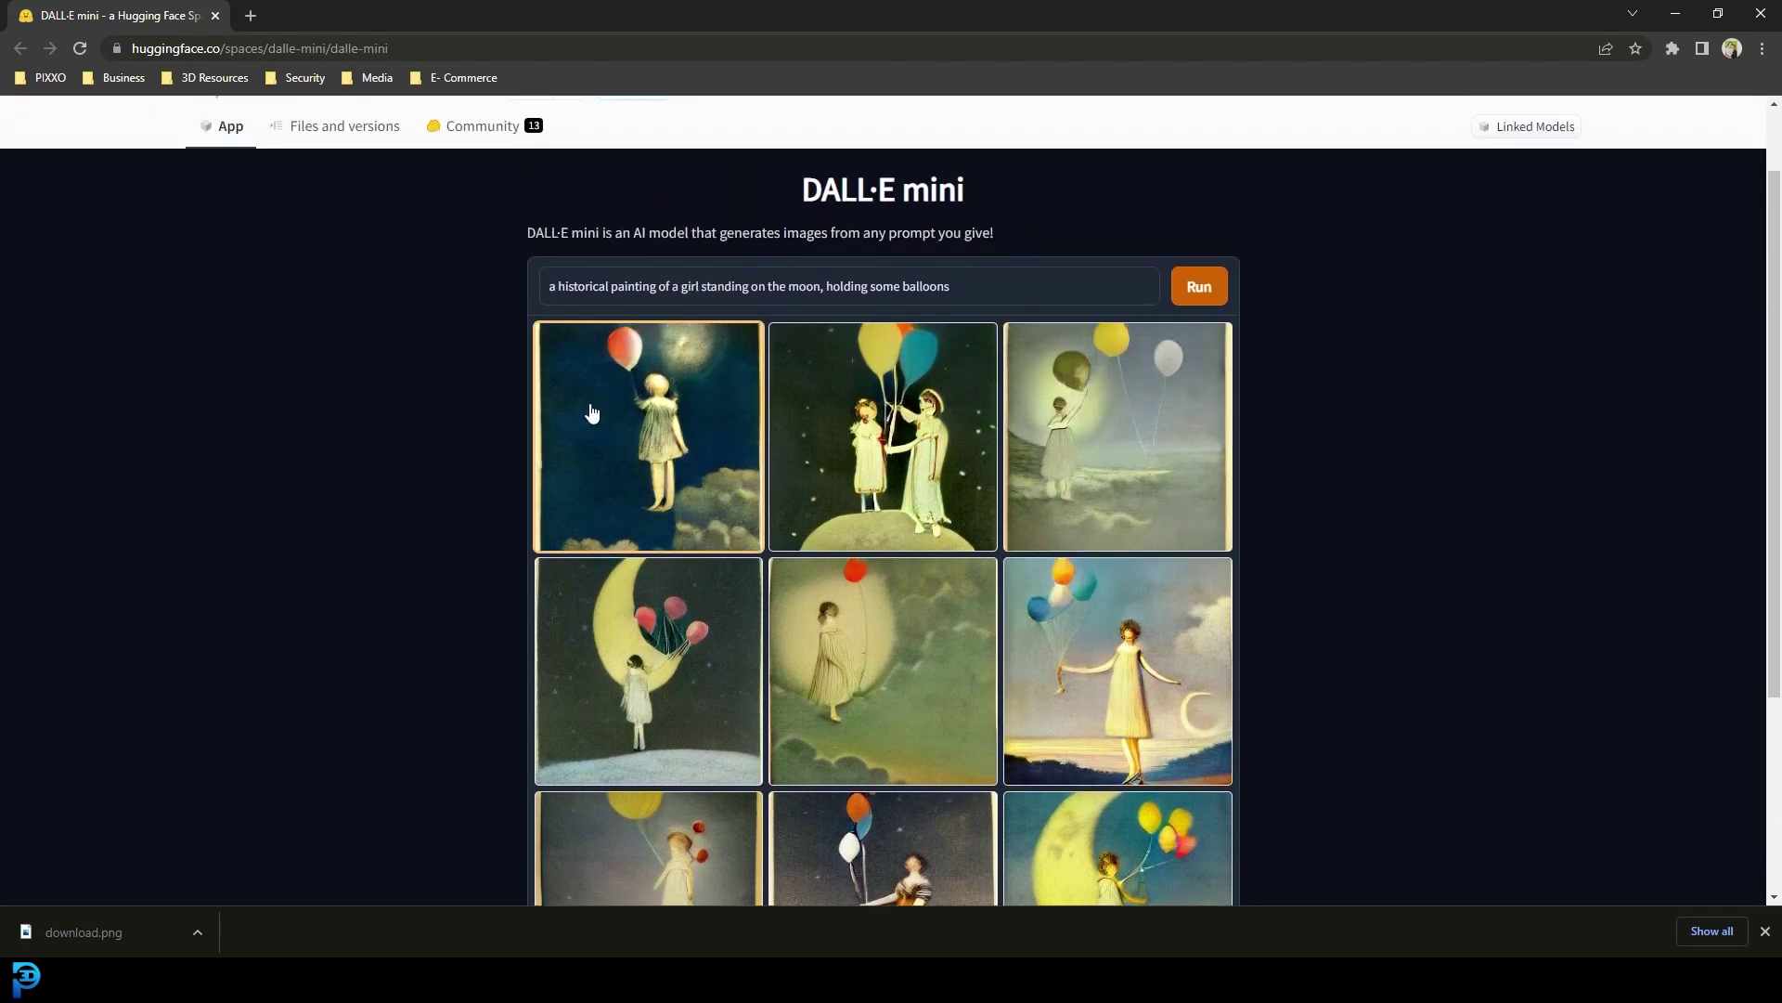
scroll(882, 436, "down", 2)
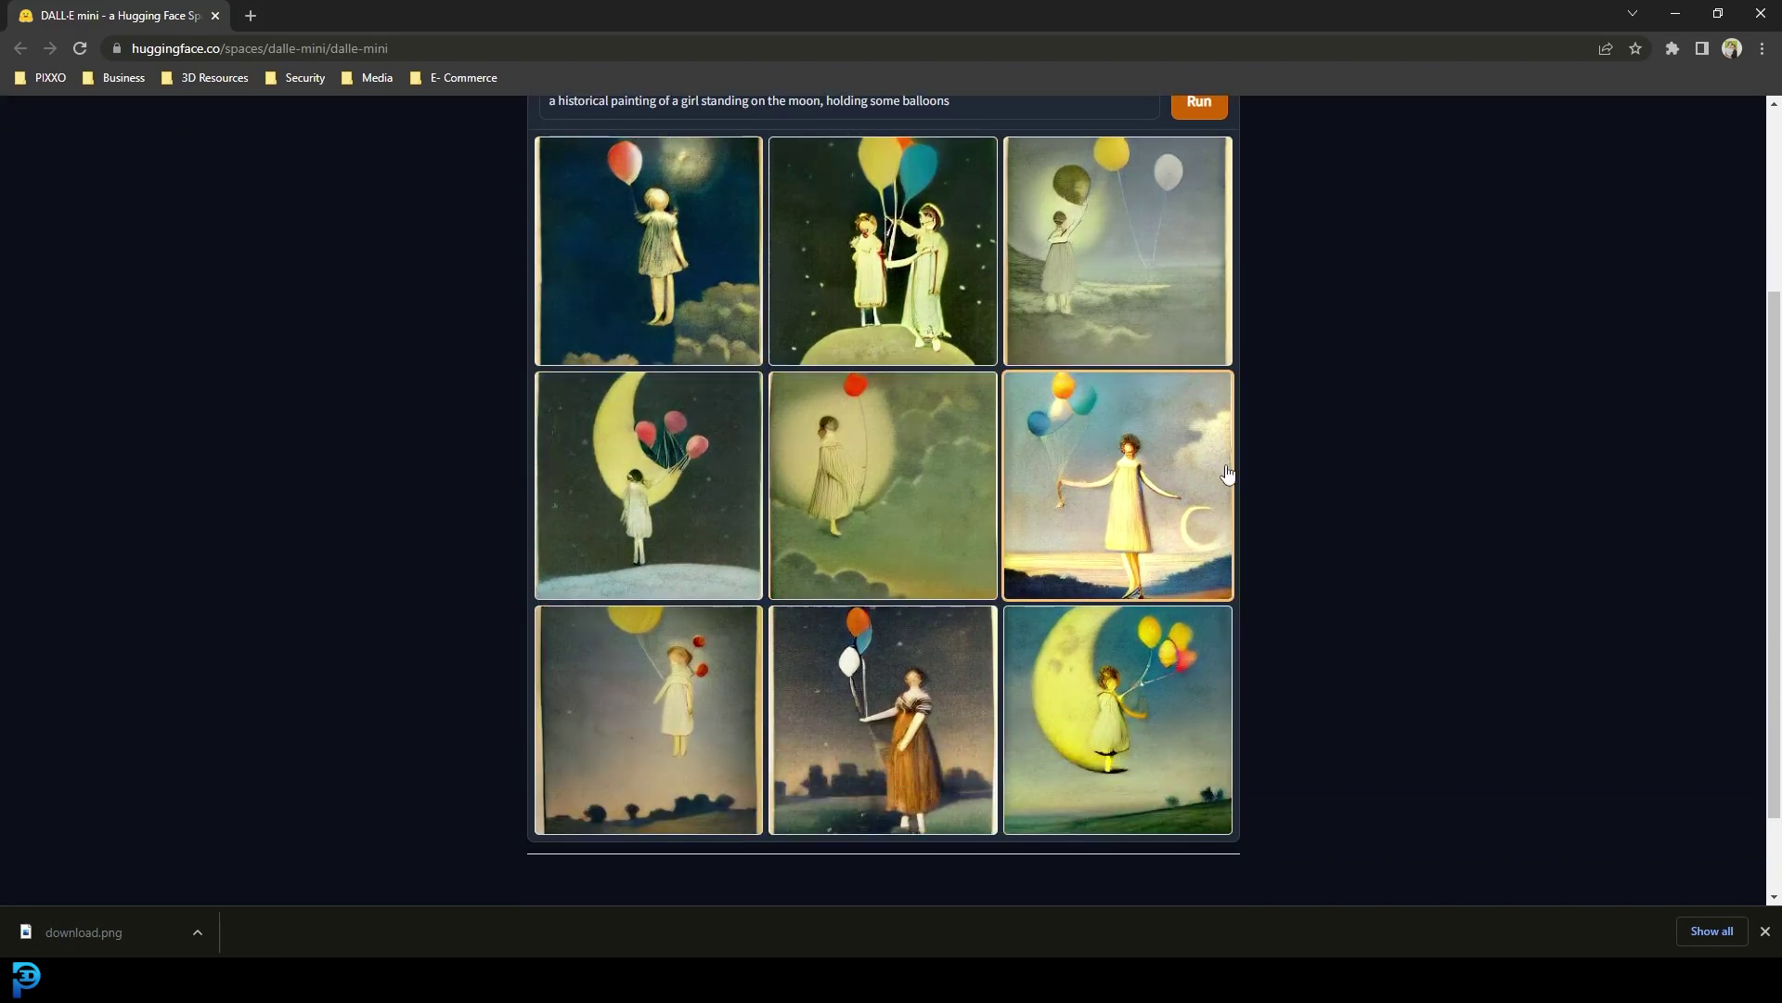
scroll(1206, 417, "up", 3)
Regenerate a fresh set of girl-on-the-moon images and scroll through them.
left_click(1197, 376)
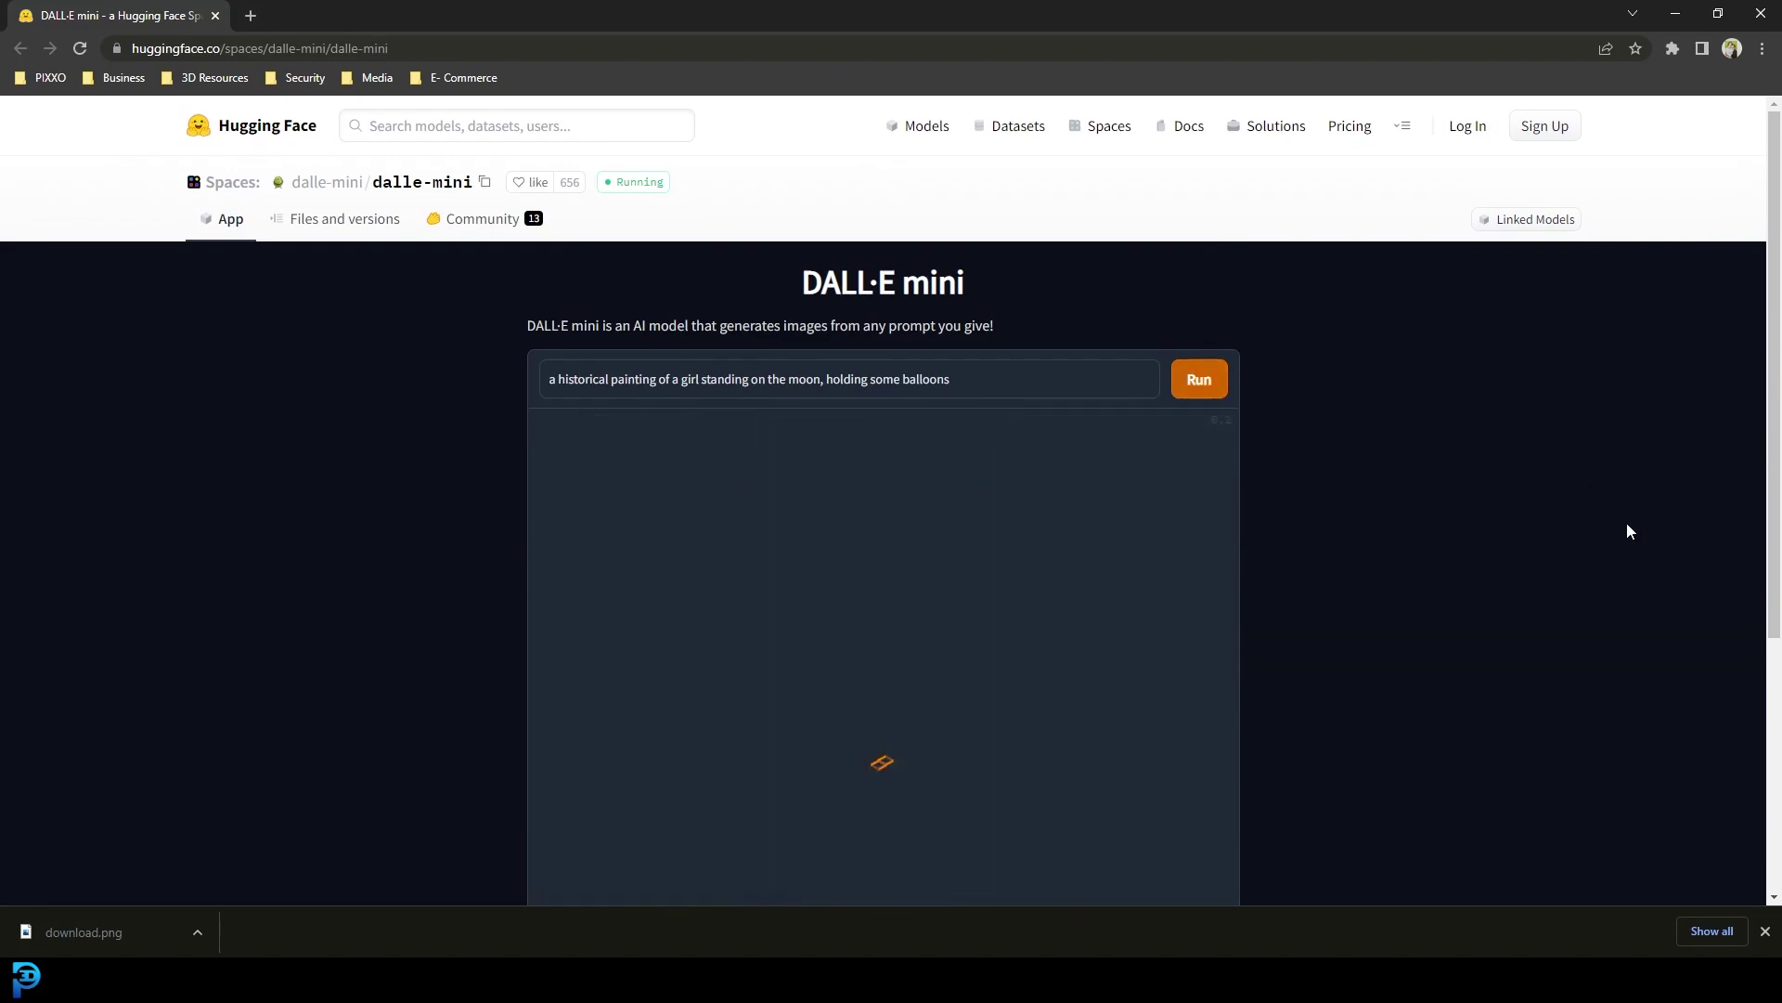
scroll(1418, 583, "down", 3)
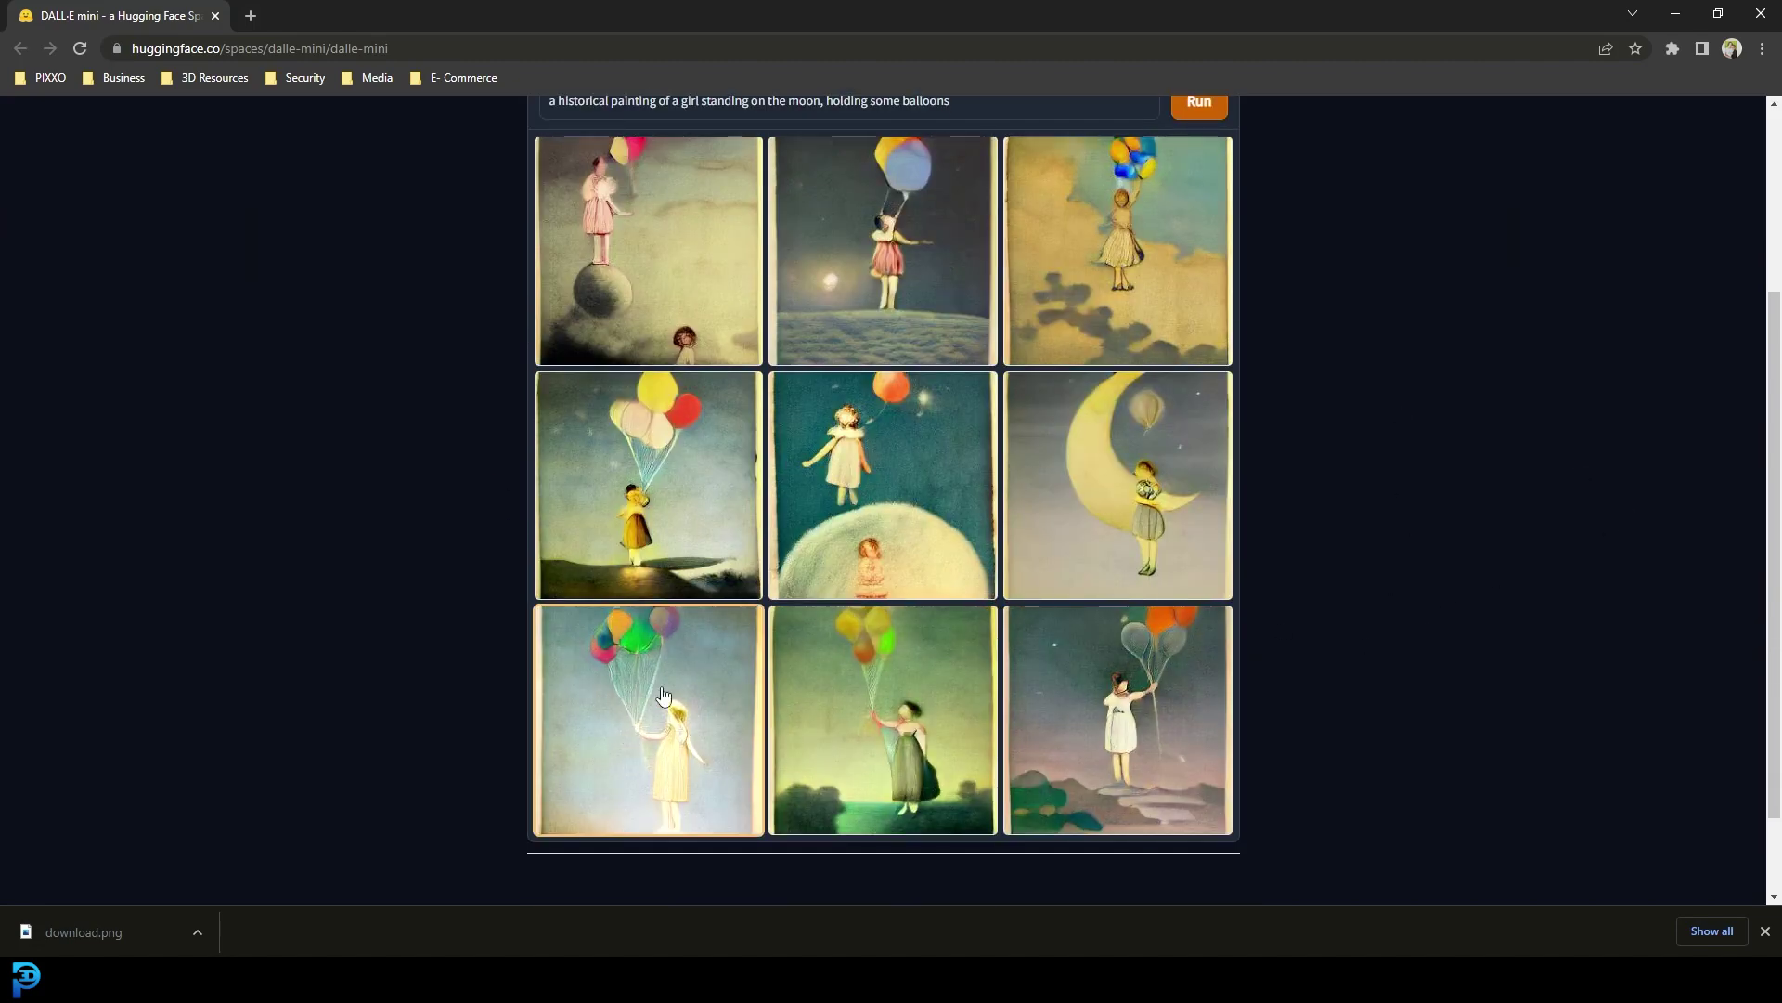
scroll(829, 492, "up", 1)
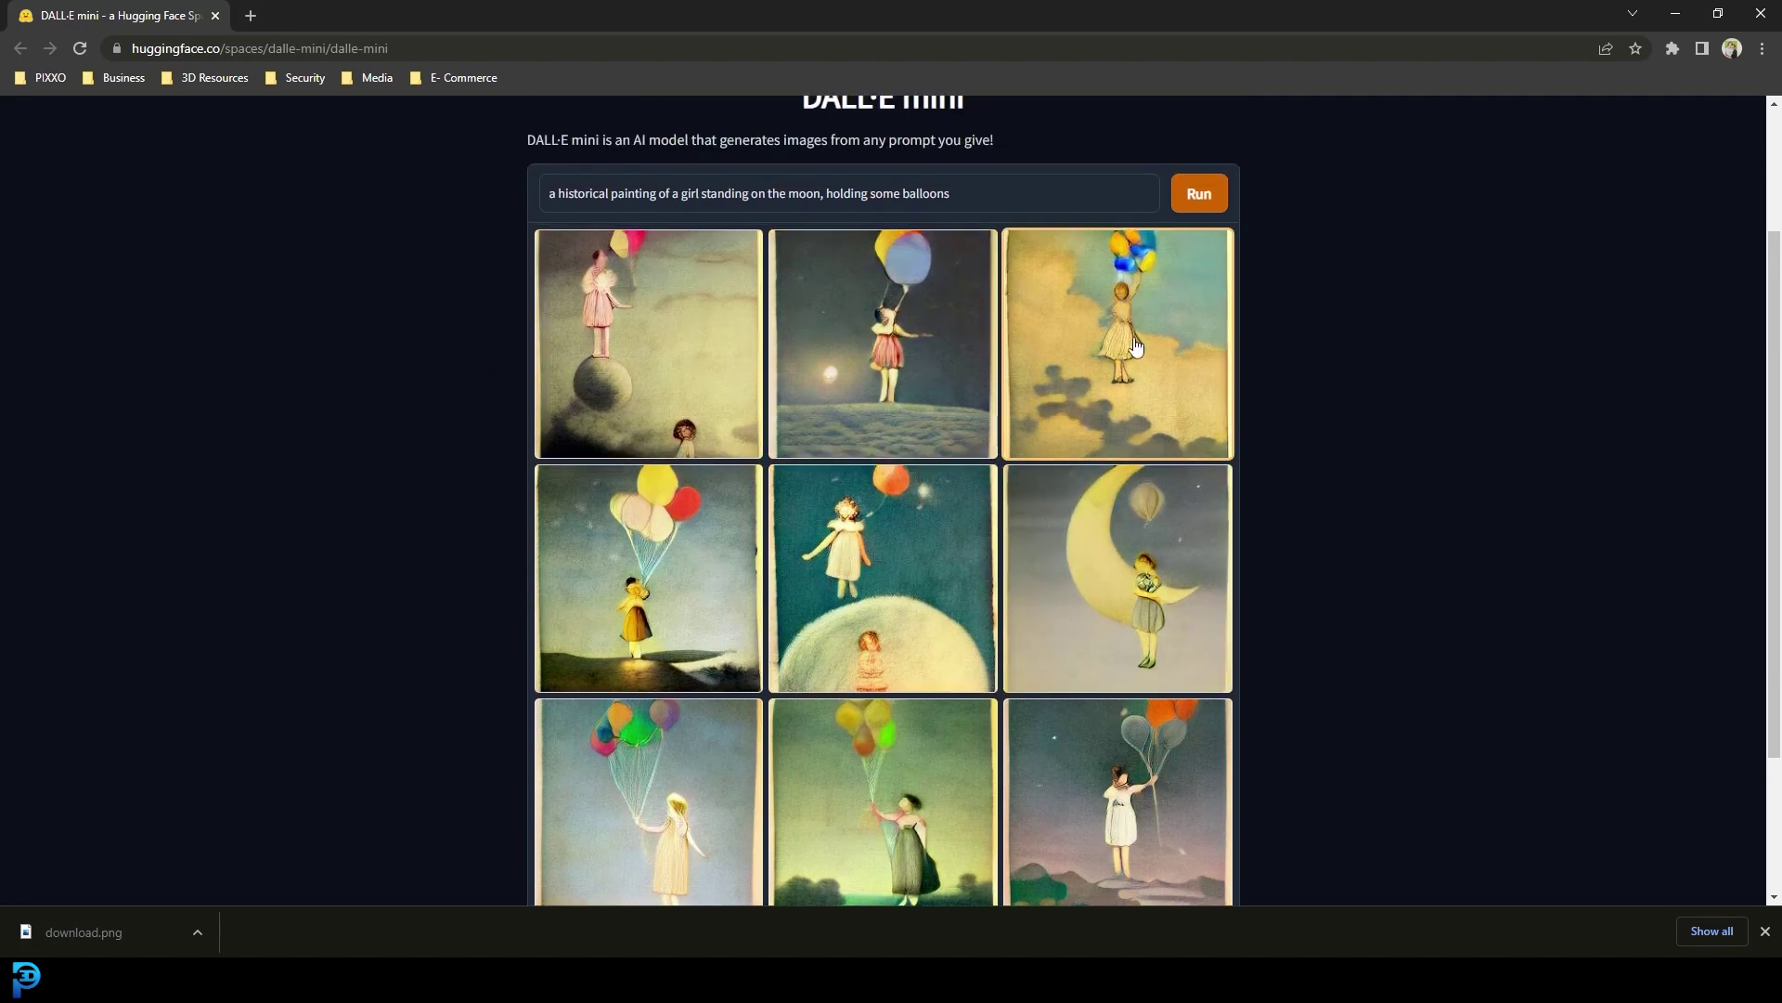
scroll(928, 511, "down", 2)
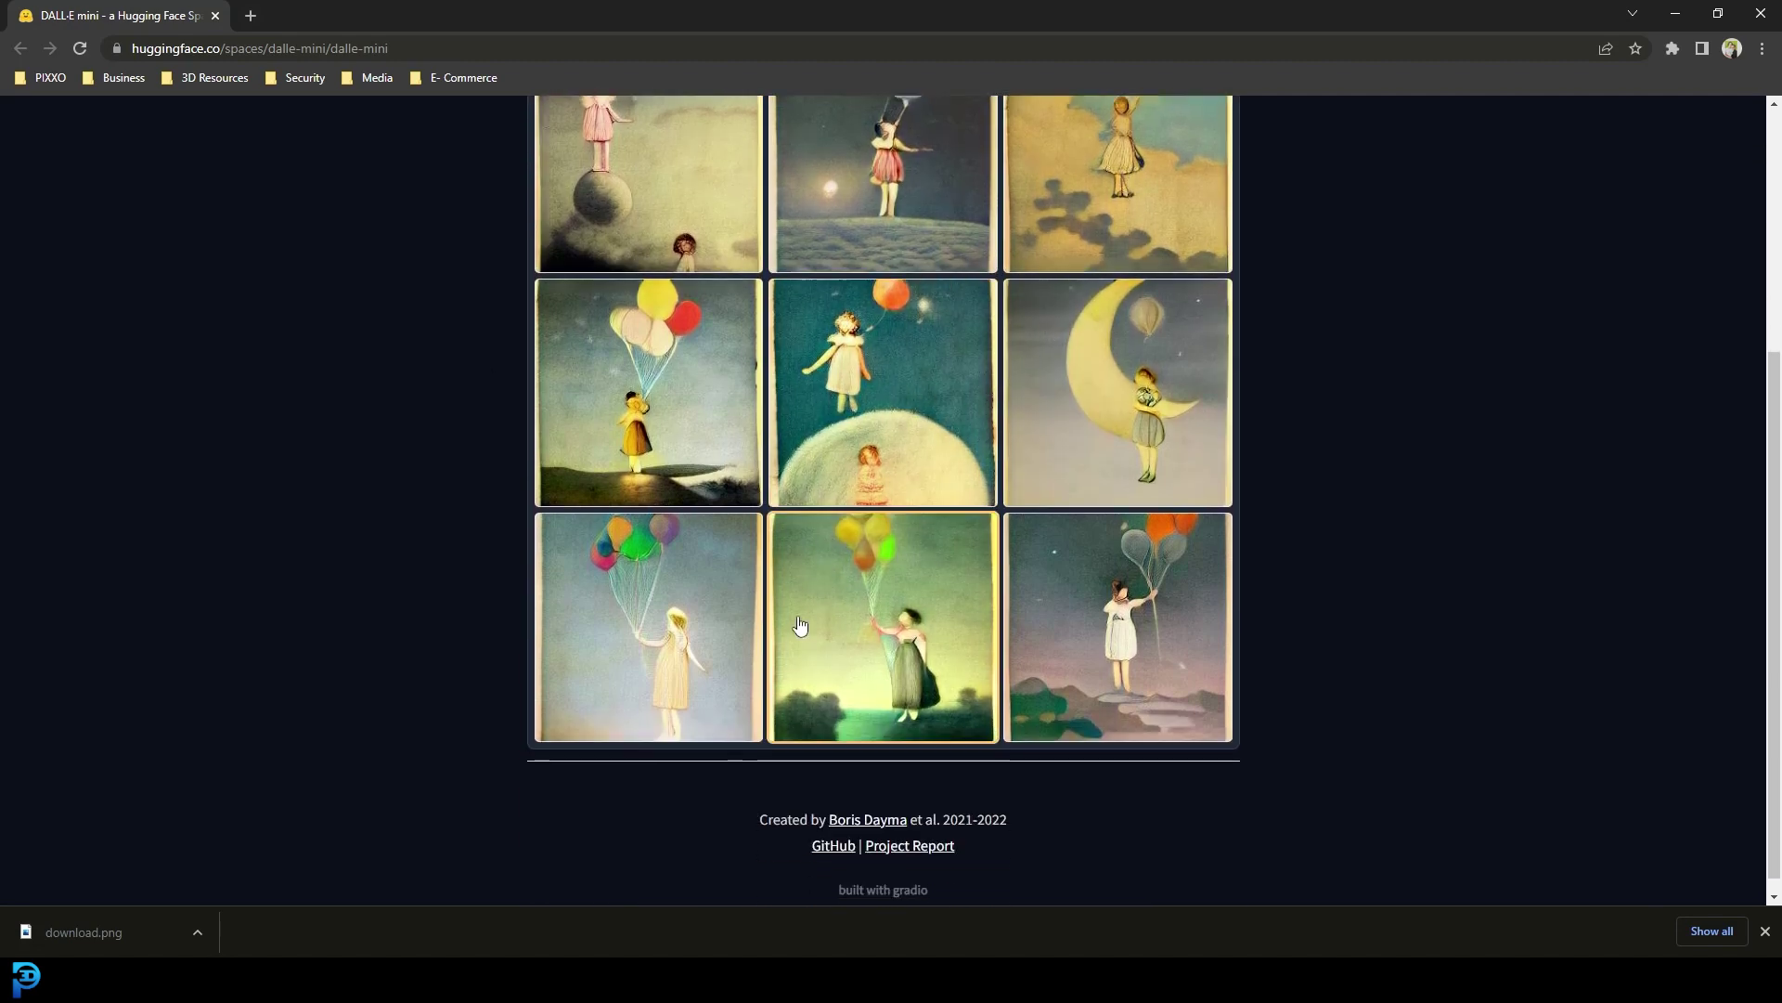
Enlarge the bottom-left balloon girl and step through the variants, wrapping round to the third and beyond.
left_click(666, 594)
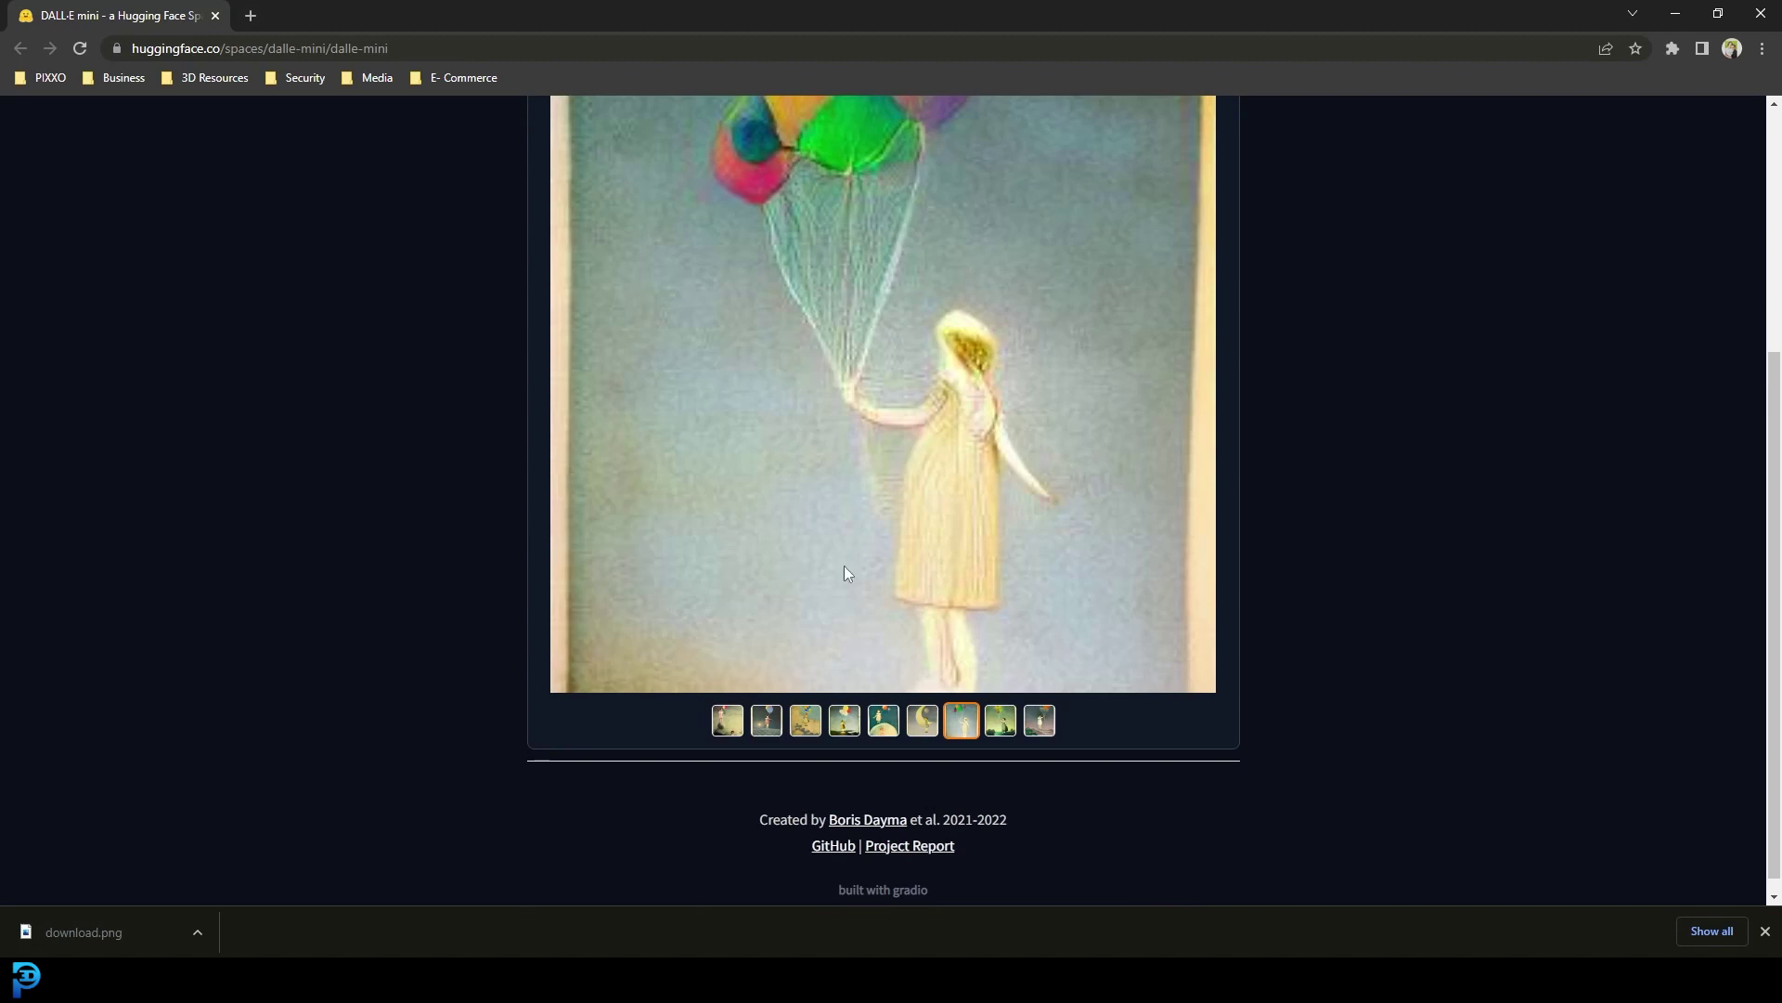
scroll(844, 565, "up", 1)
left_click(925, 558)
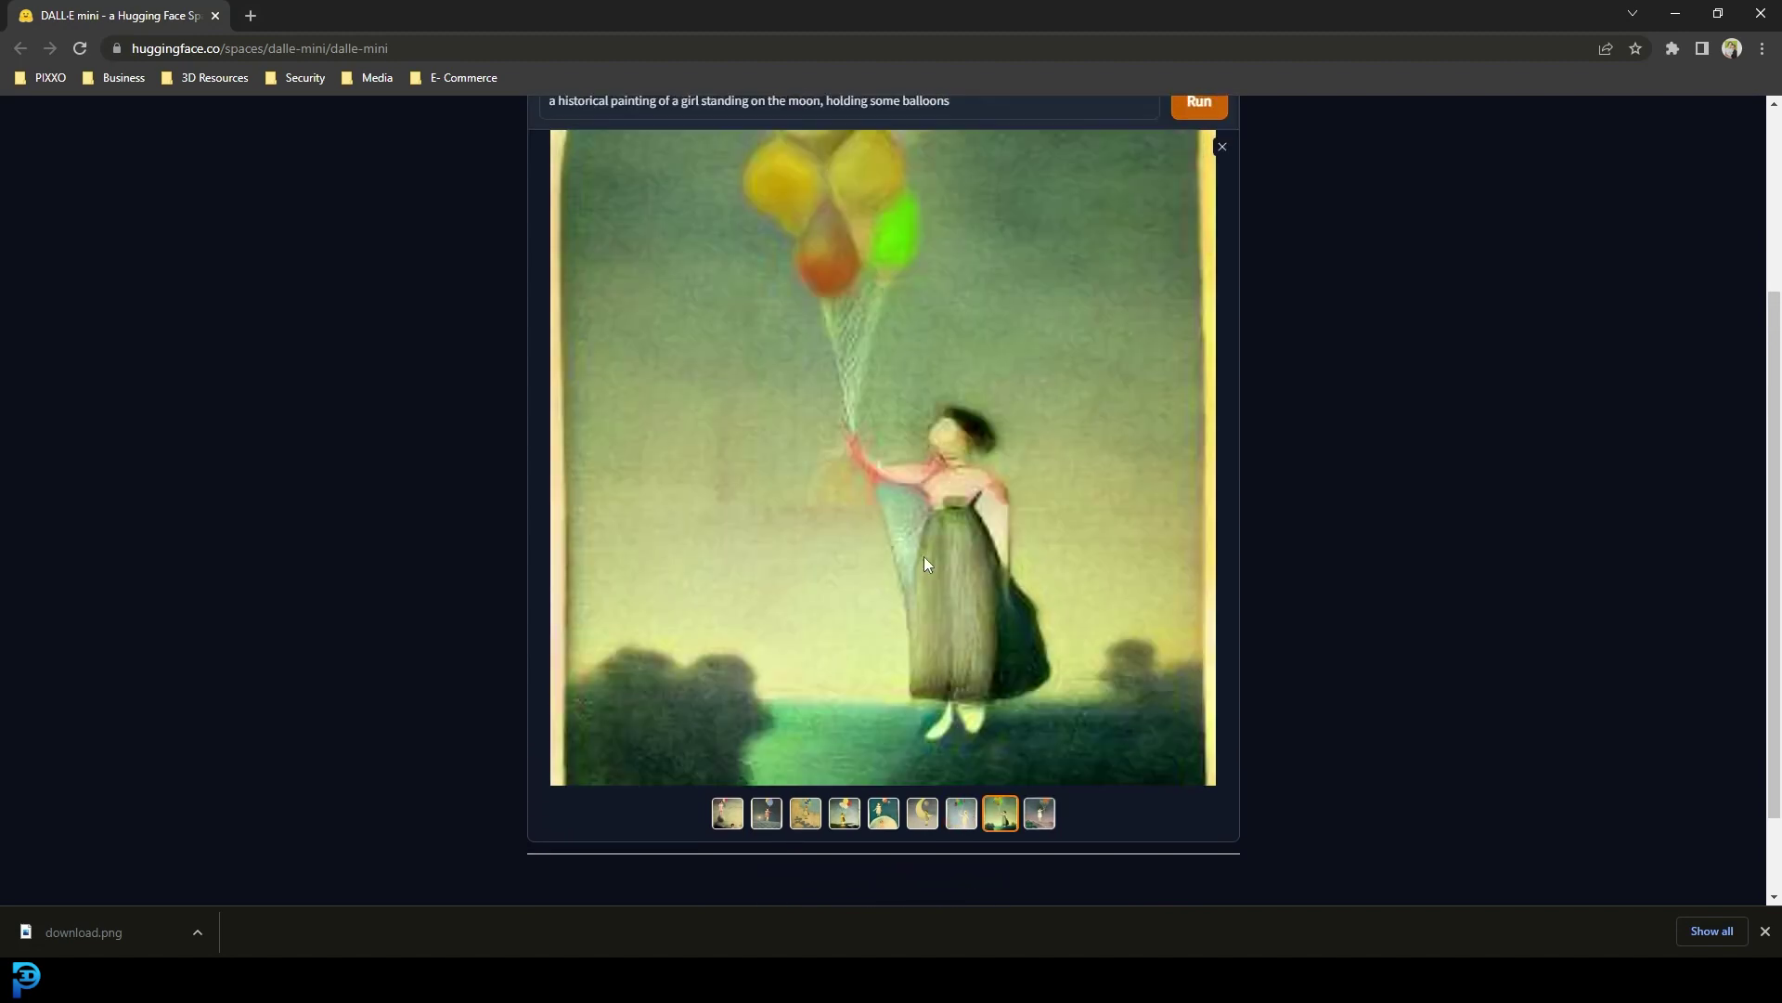
left_click(925, 558)
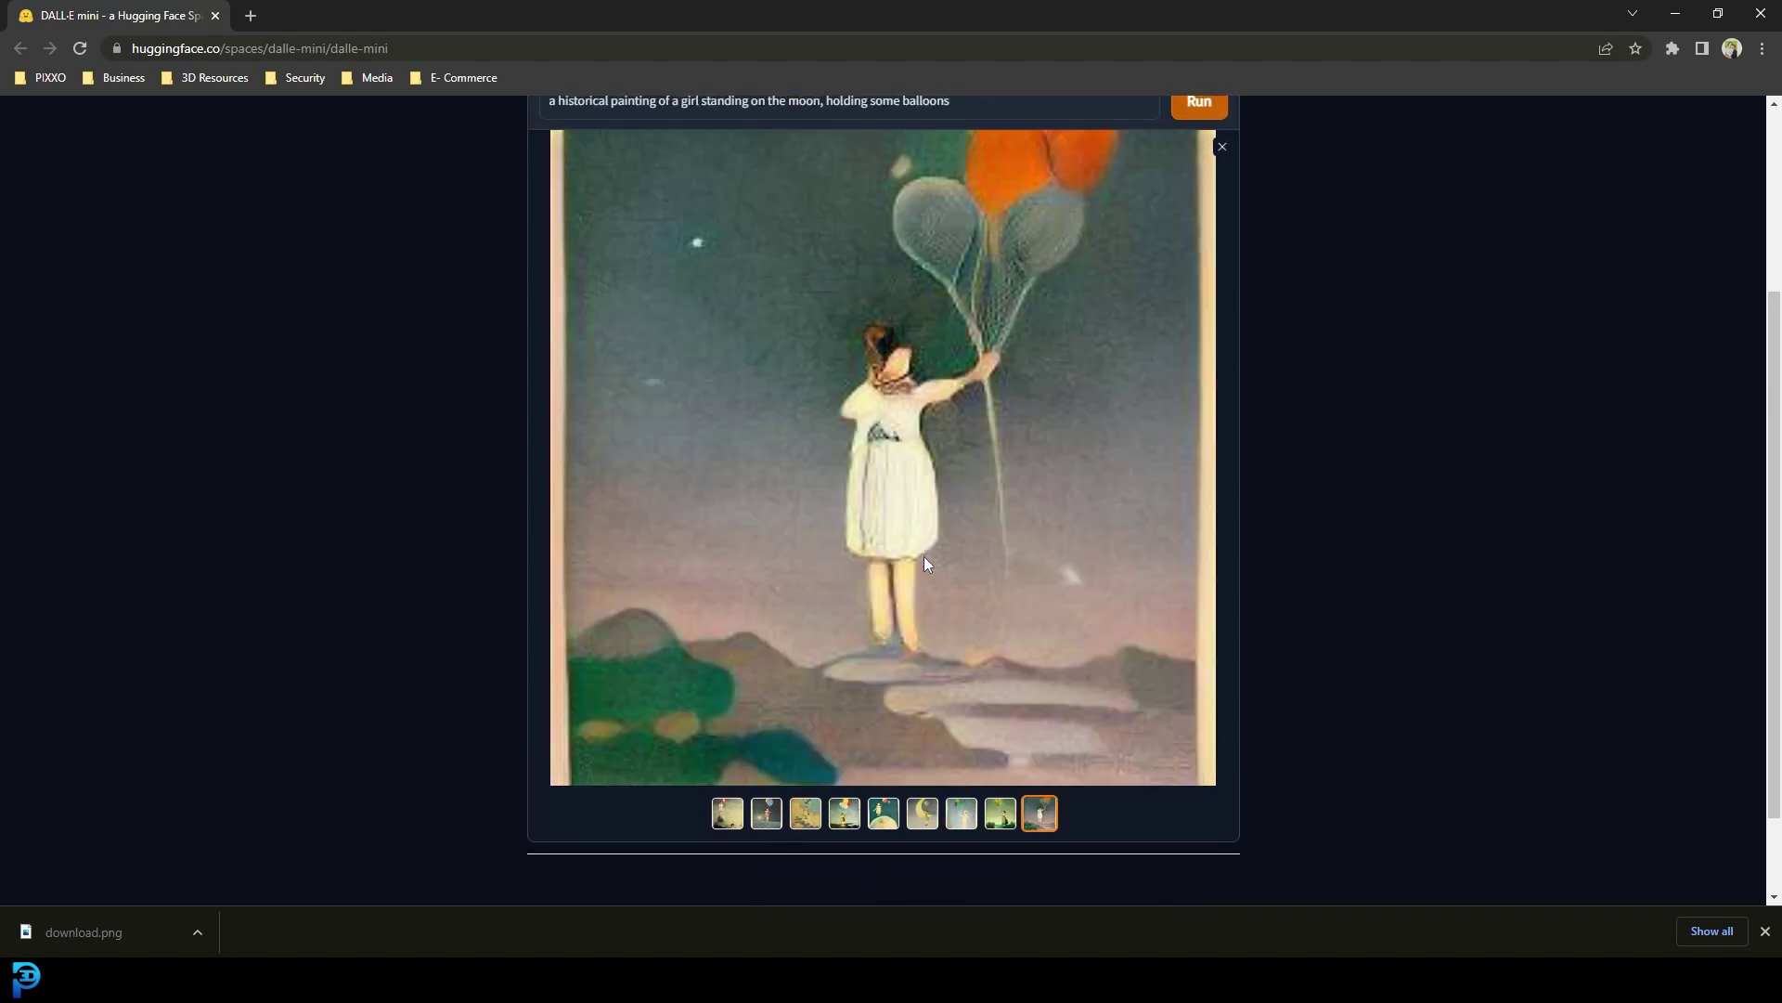
left_click(925, 558)
left_click(924, 563)
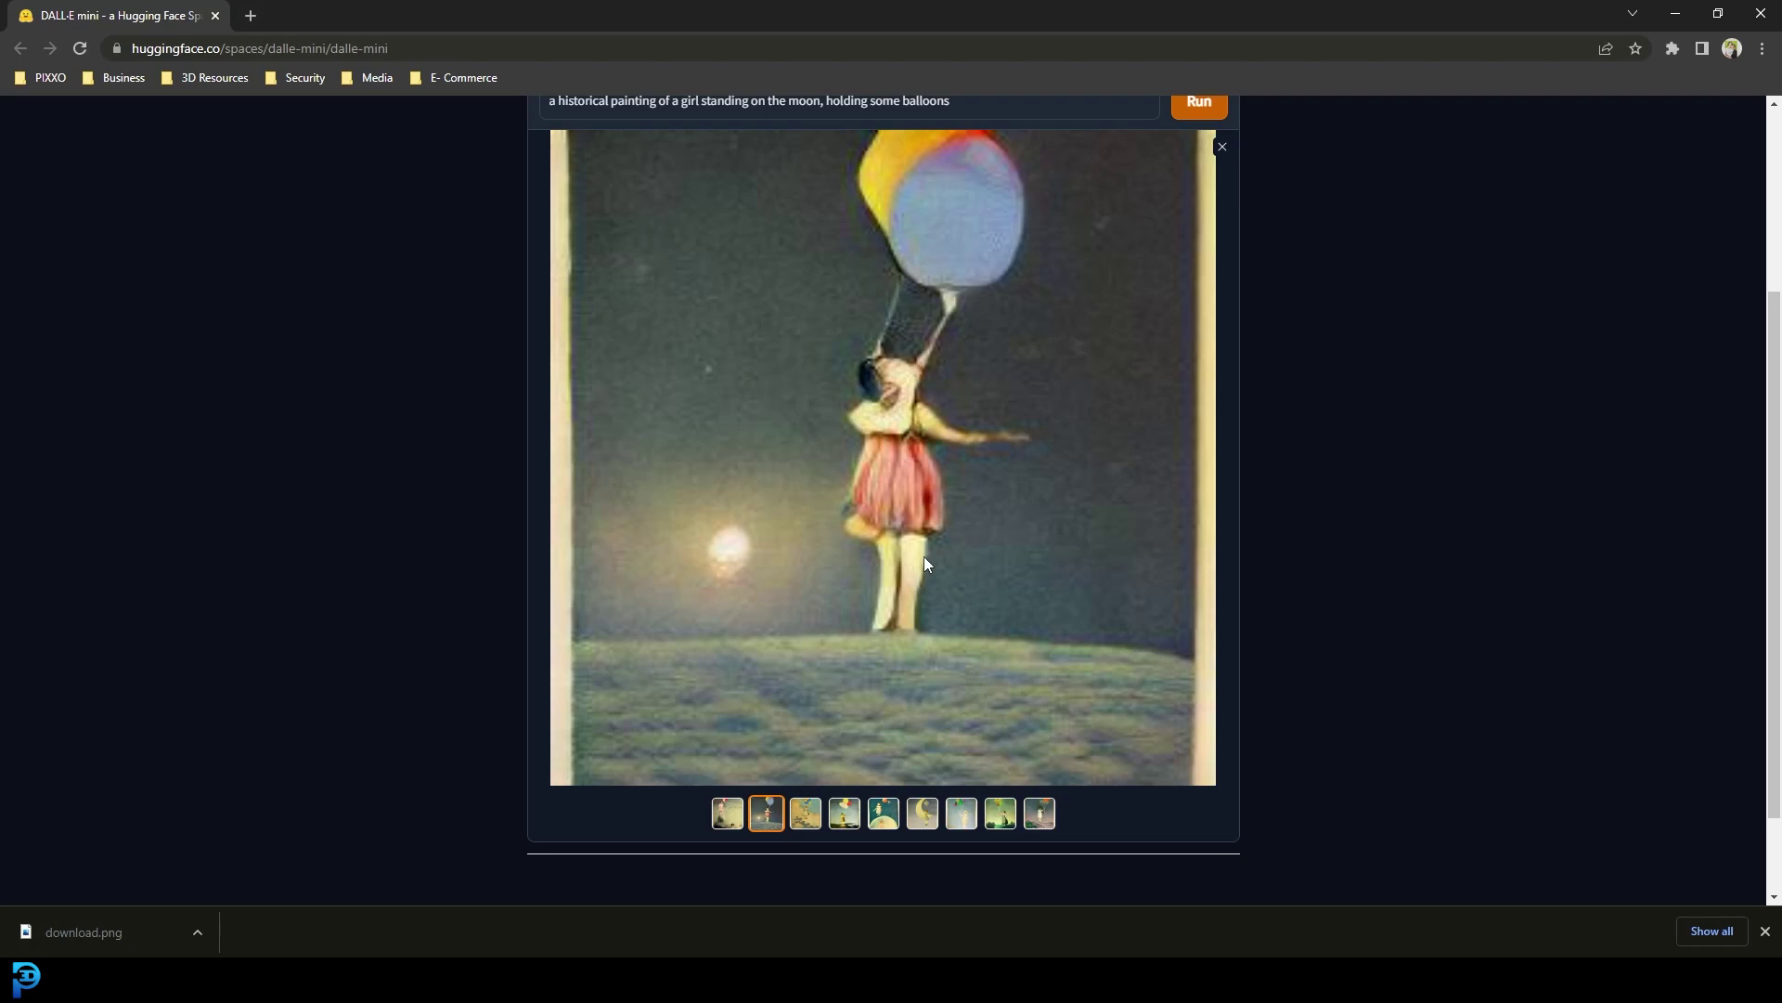
left_click(925, 563)
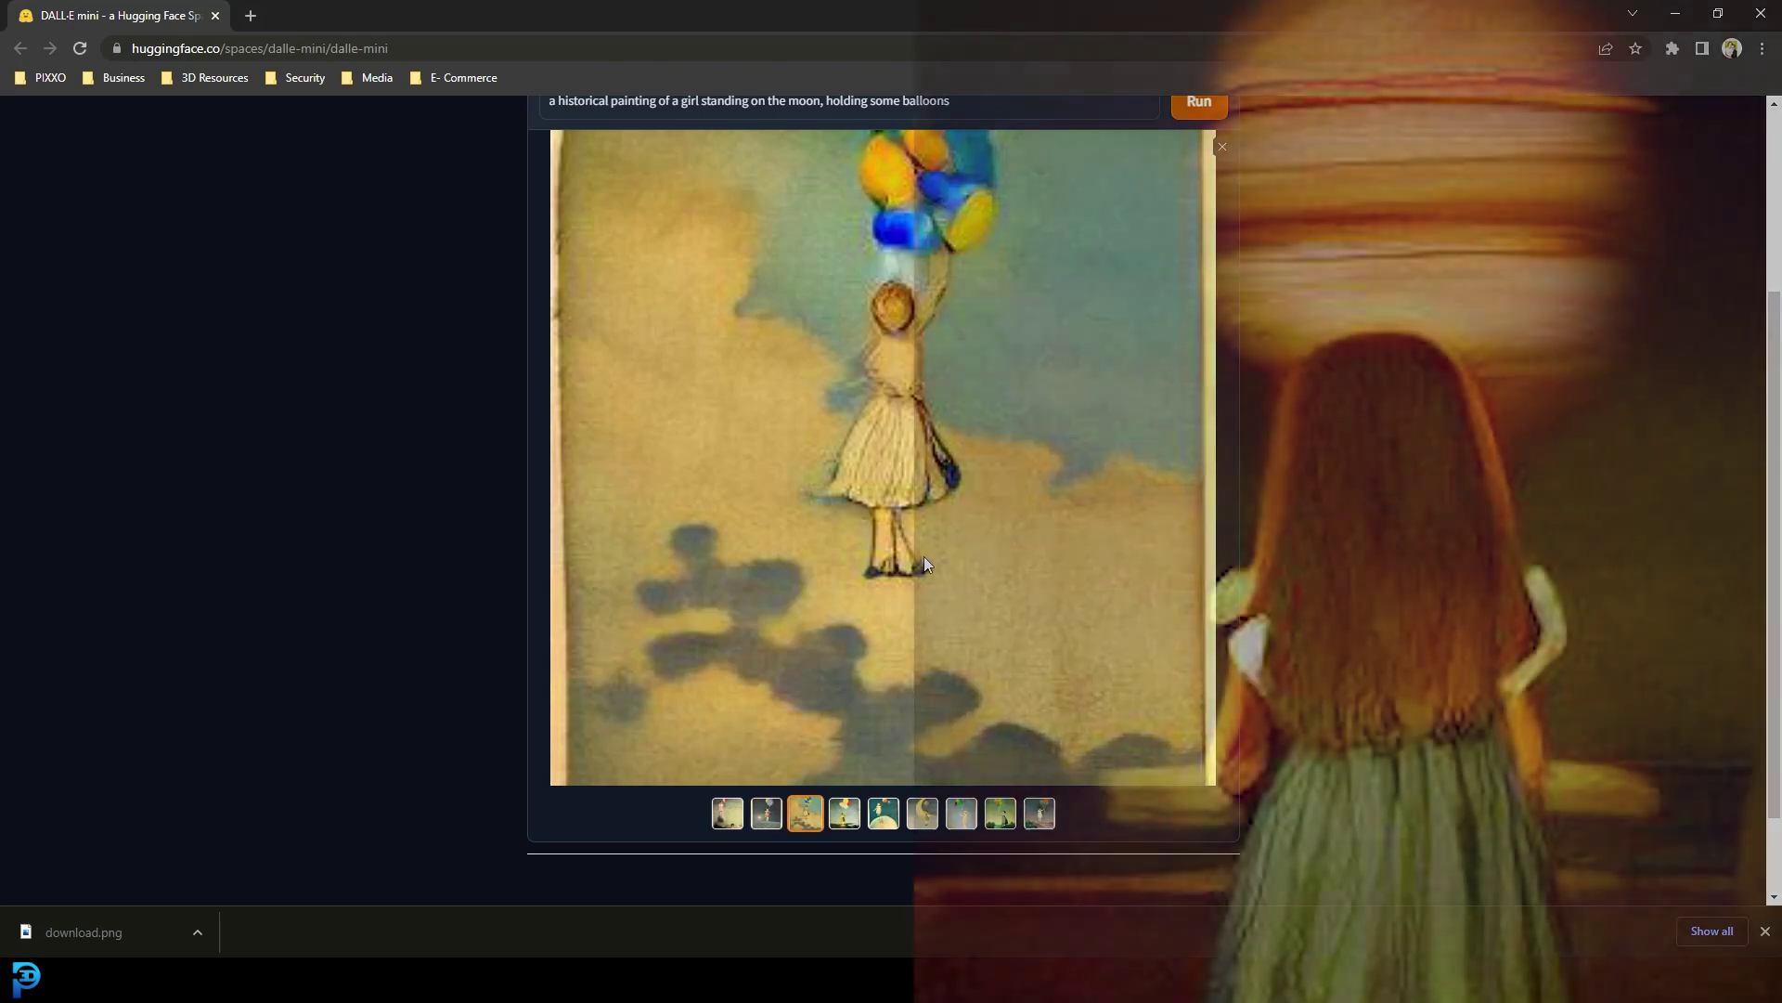
left_click(924, 563)
Advance through the remaining enlarged girl-on-the-moon images to the sixth one.
left_click(891, 569)
left_click(864, 576)
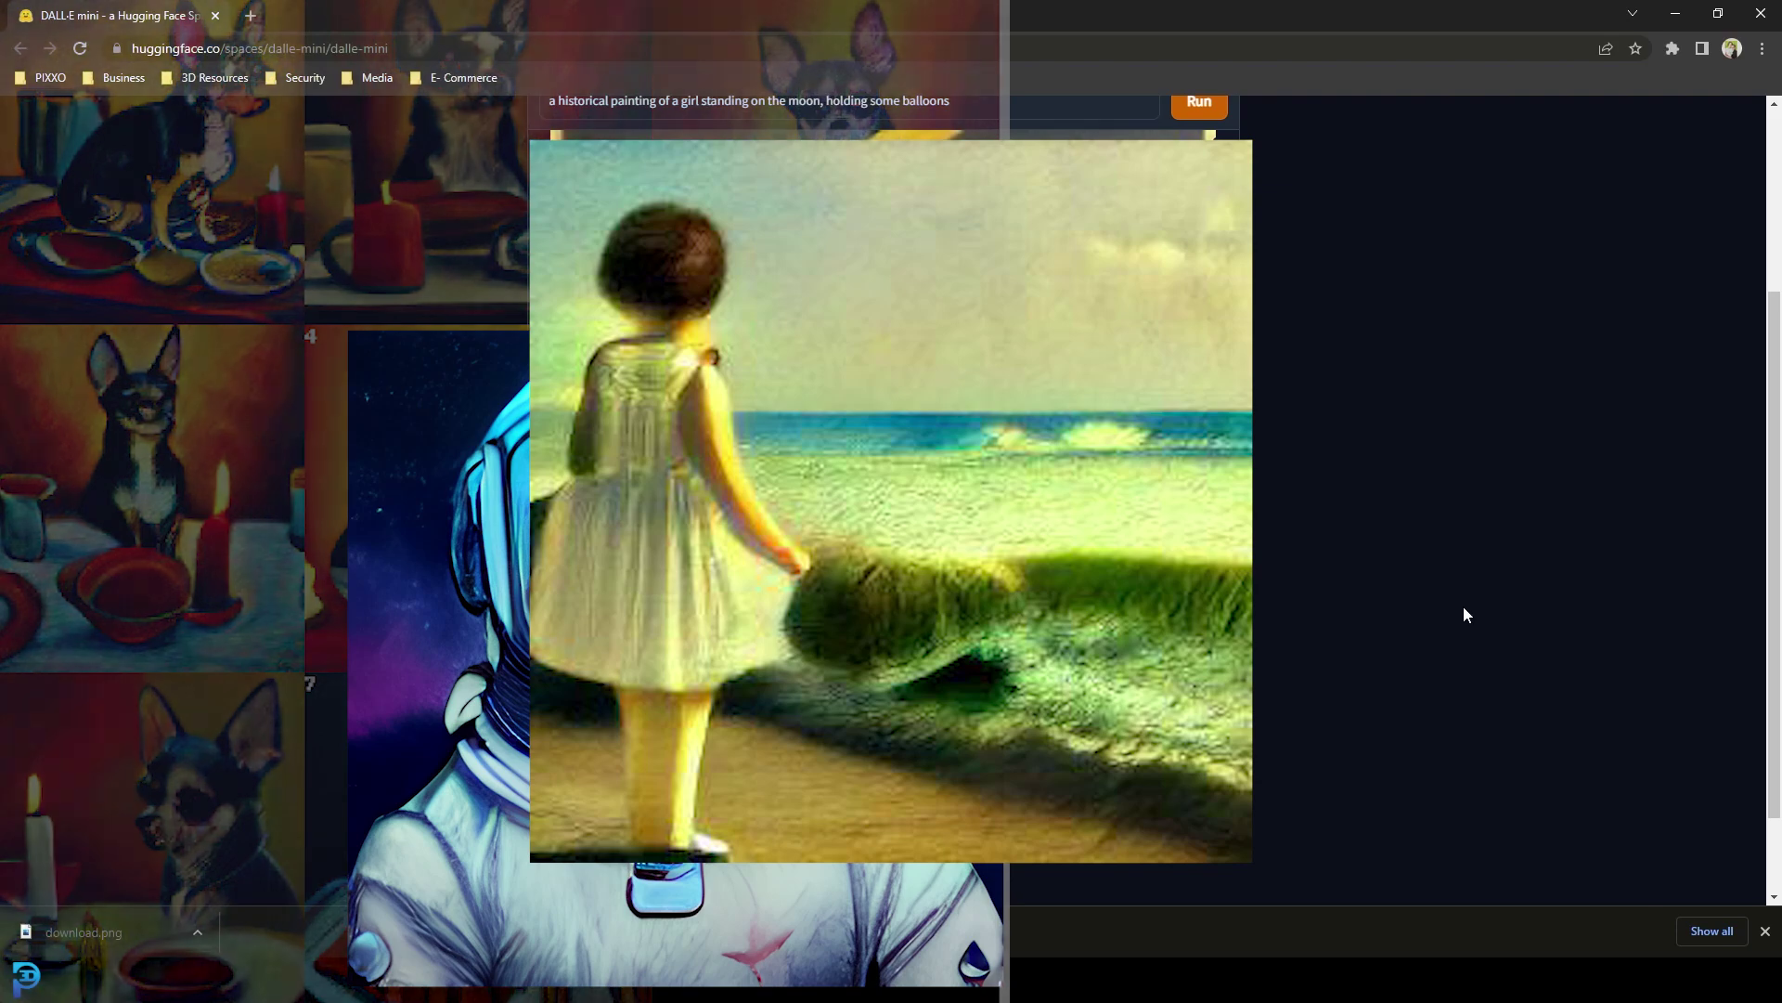
scroll(1478, 606, "up", 2)
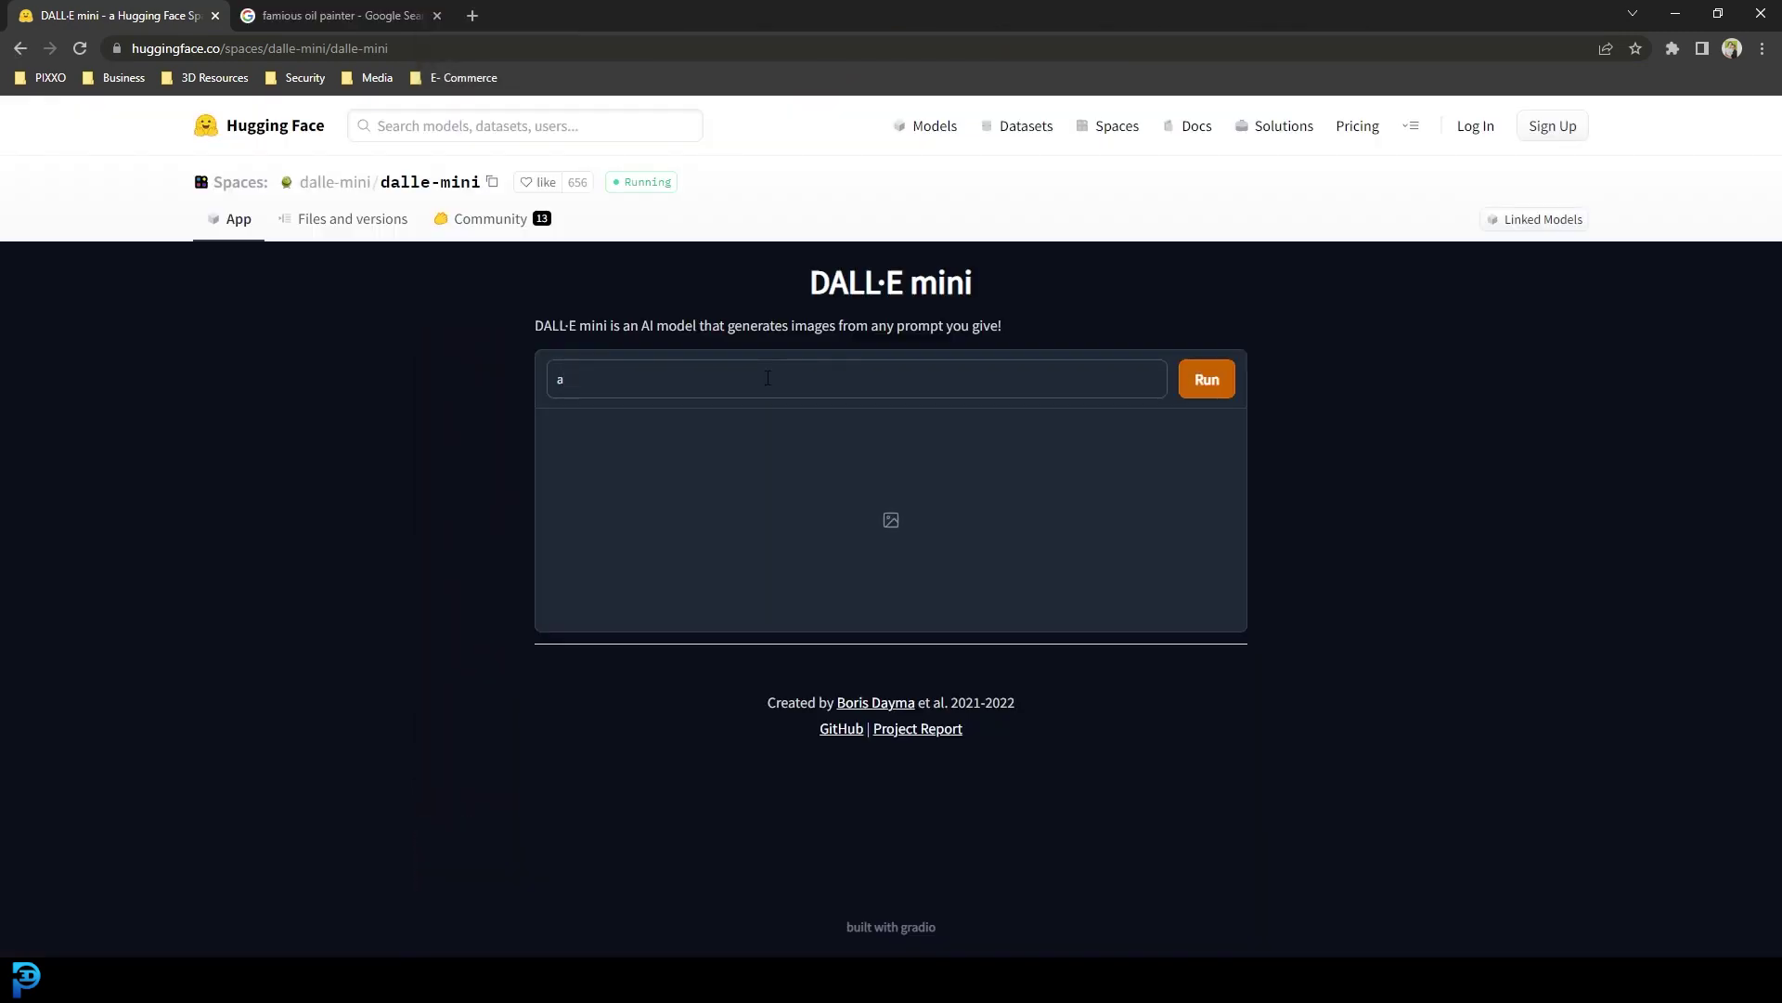
Generate images for the historical painting of a man seen from behind among desert cacti.
type("istorical painting of a man, viewed from the back, standing in a fie")
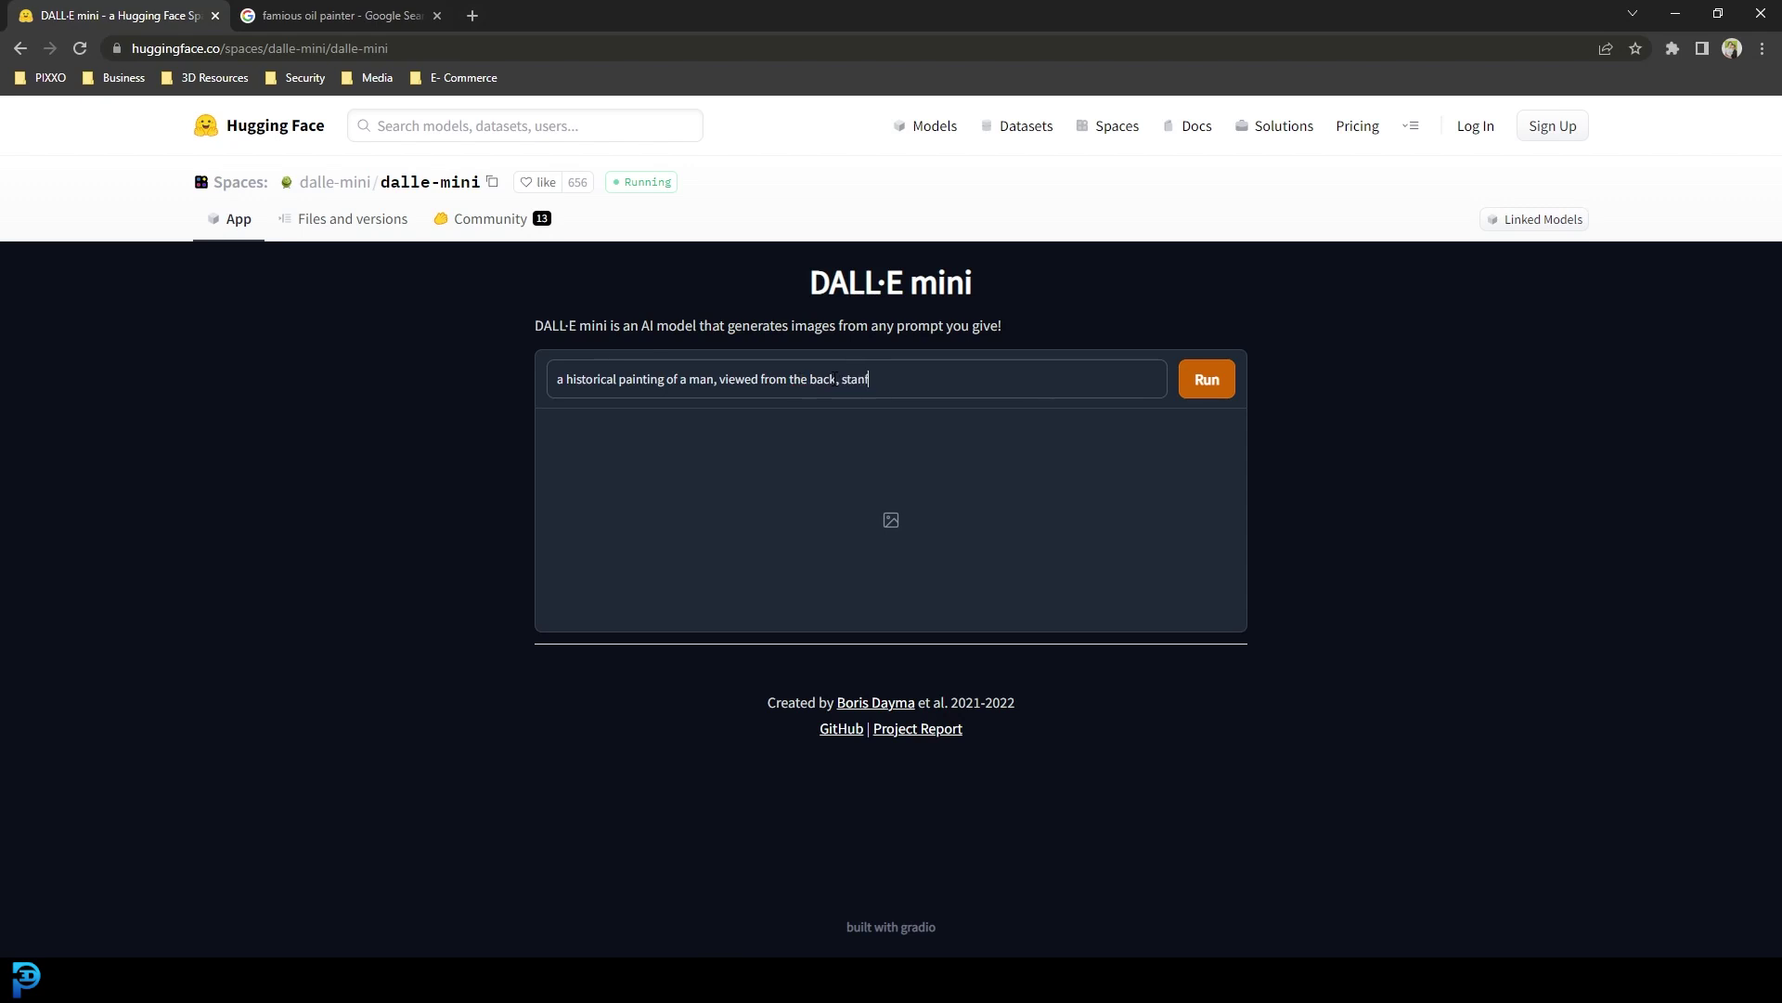
type("ld of cacti, in the middle of teh")
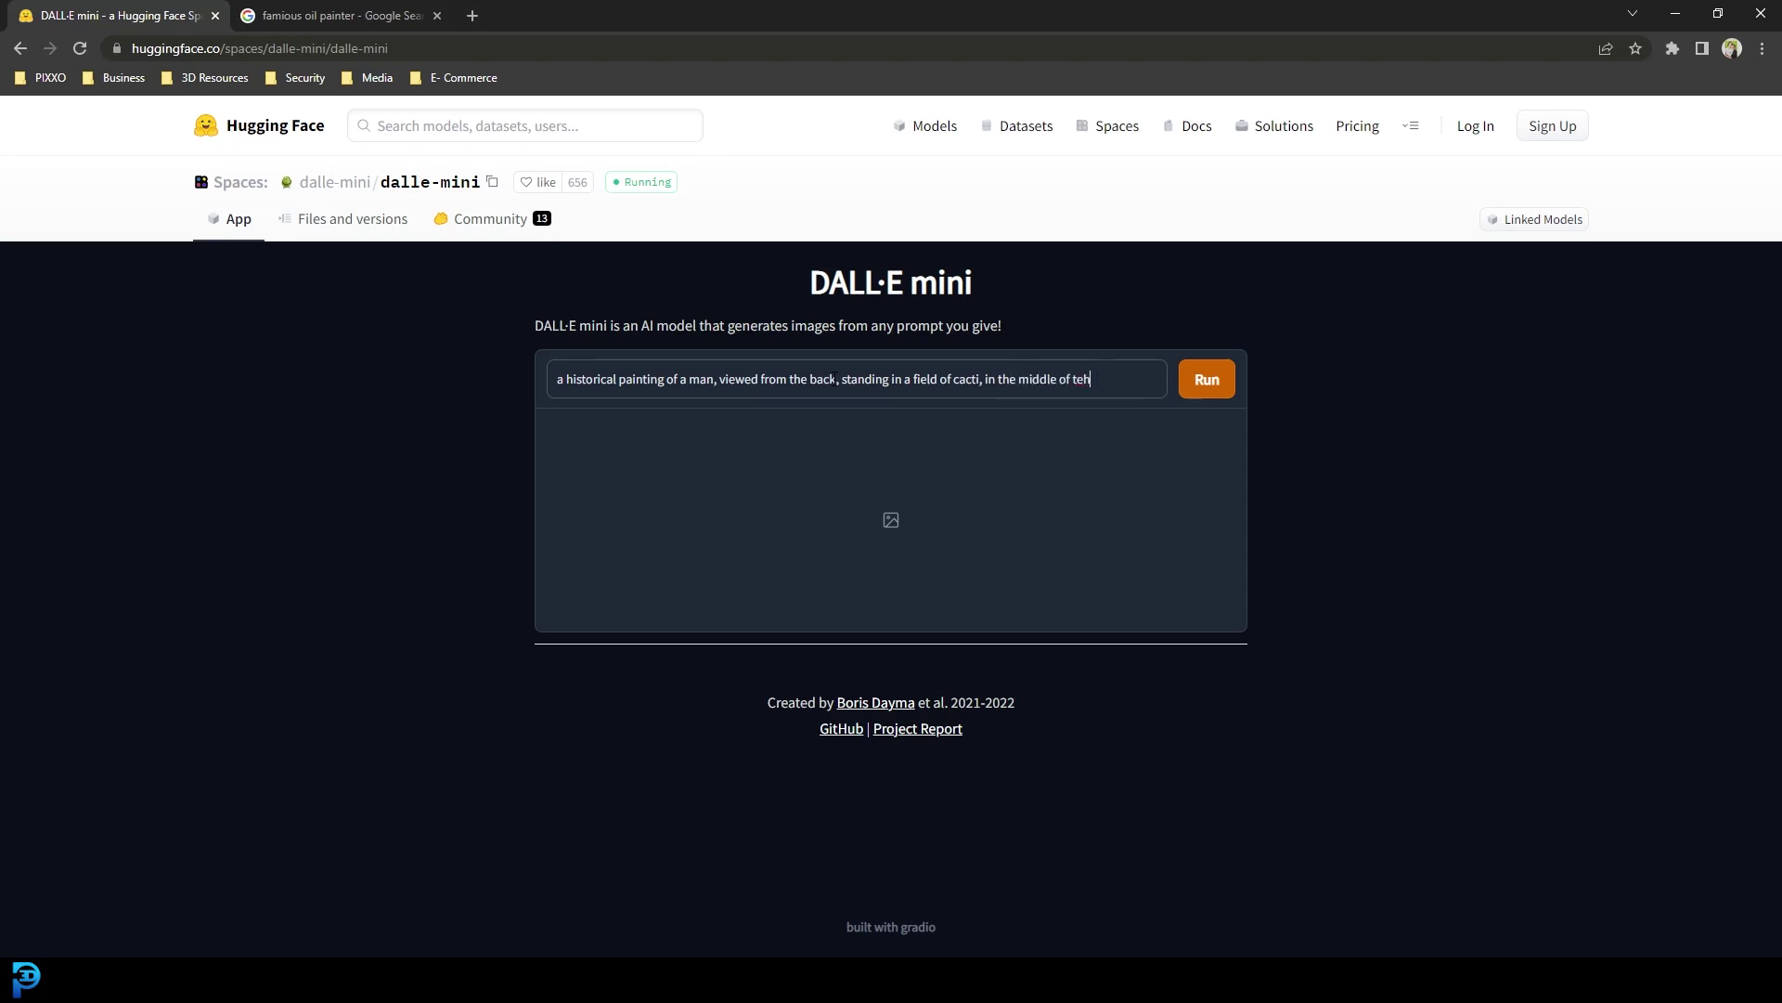
key("BackSpace")
key("BackSpace")
type("he desert.")
left_click(1210, 388)
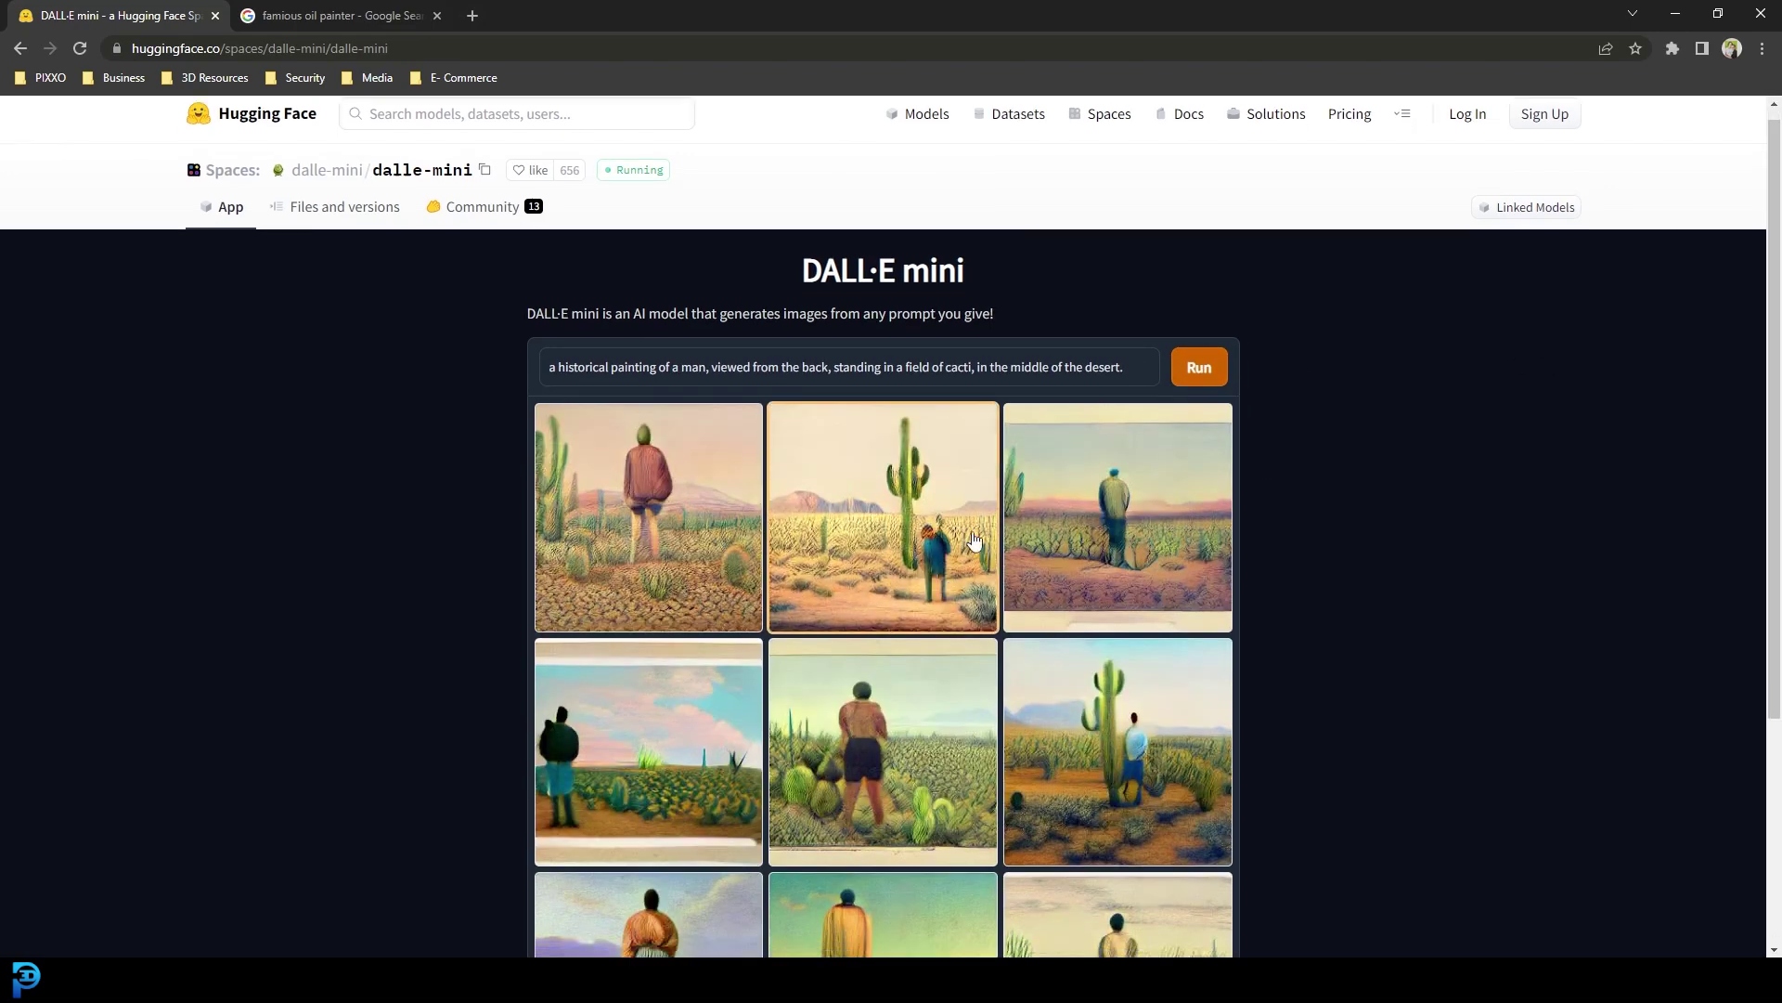
scroll(1278, 496, "down", 3)
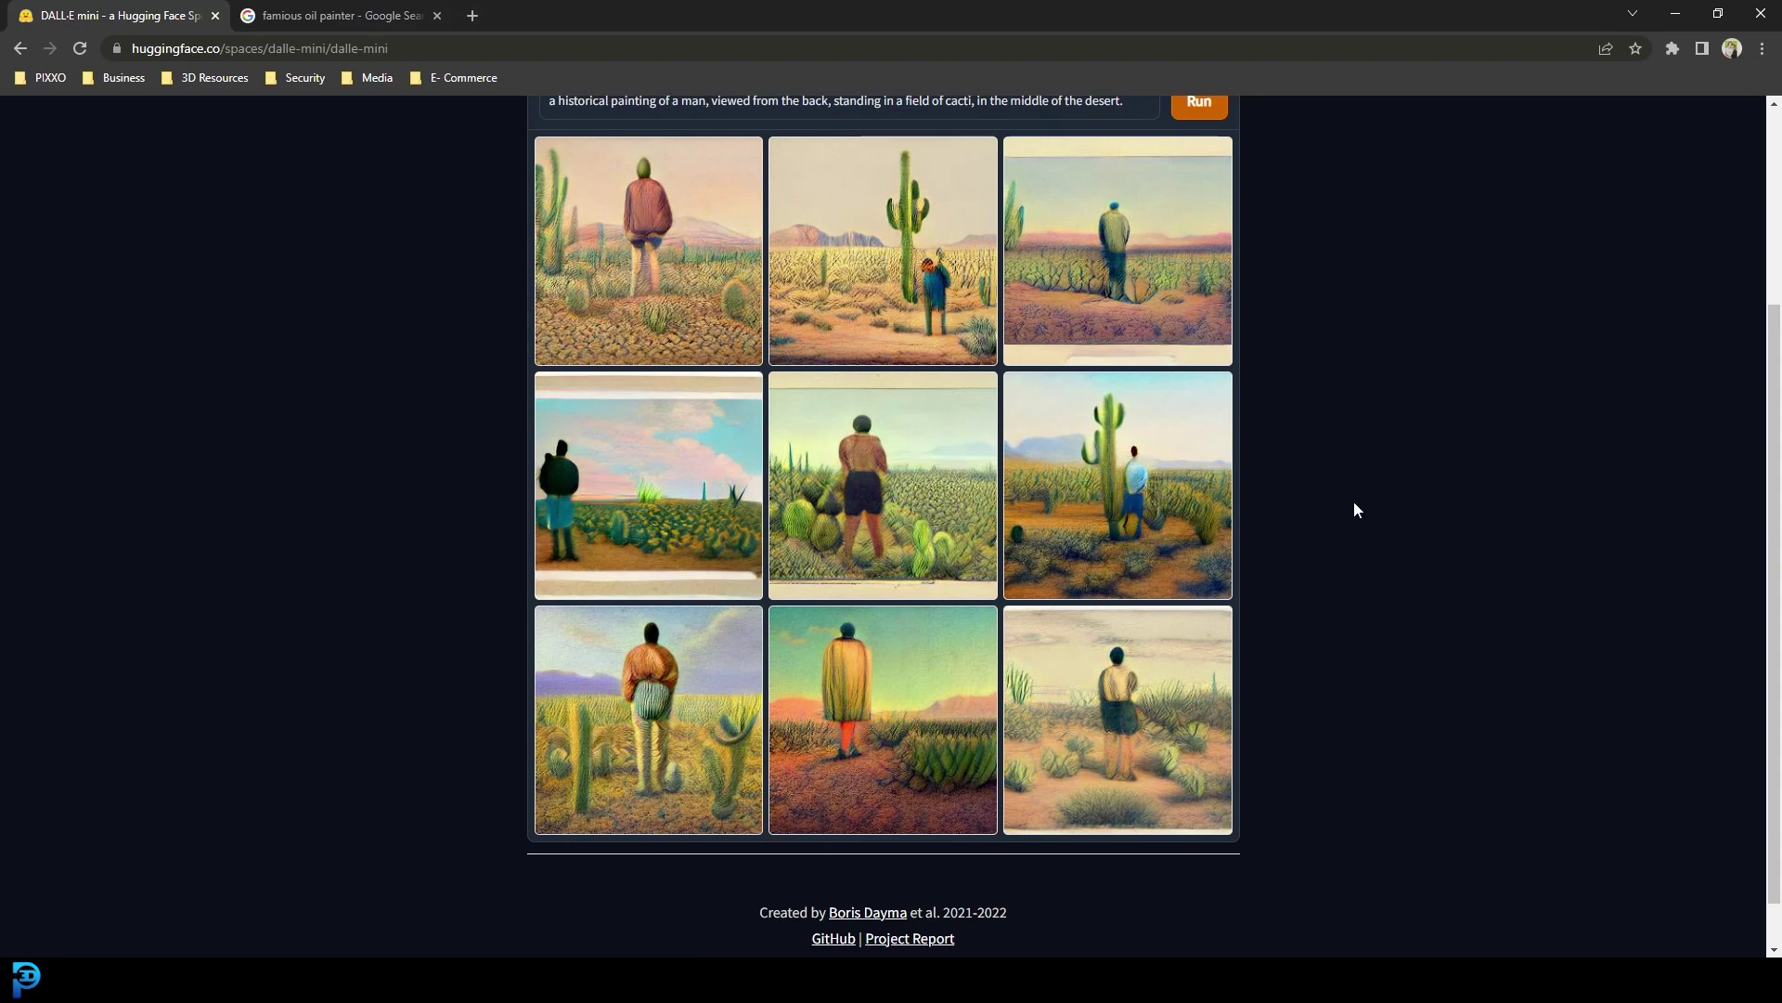
scroll(1156, 446, "up", 1)
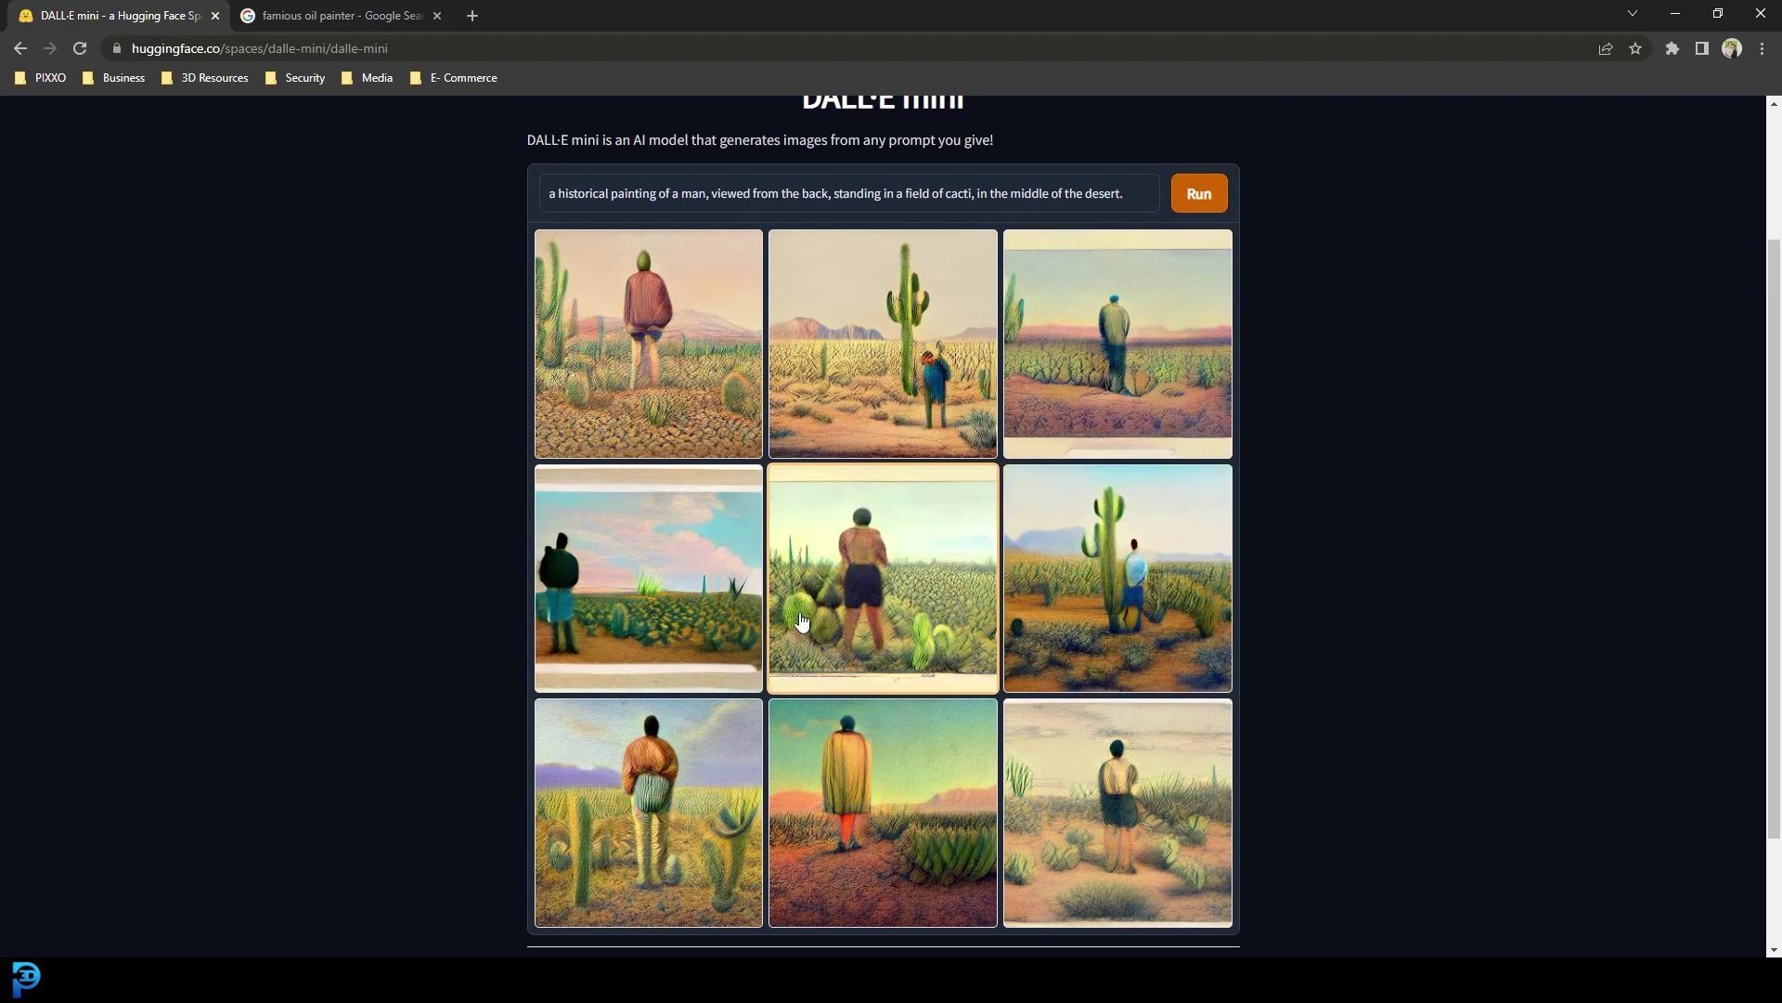
Enlarge the top-left desert image, step through the first six variants, then close the viewer.
left_click(637, 325)
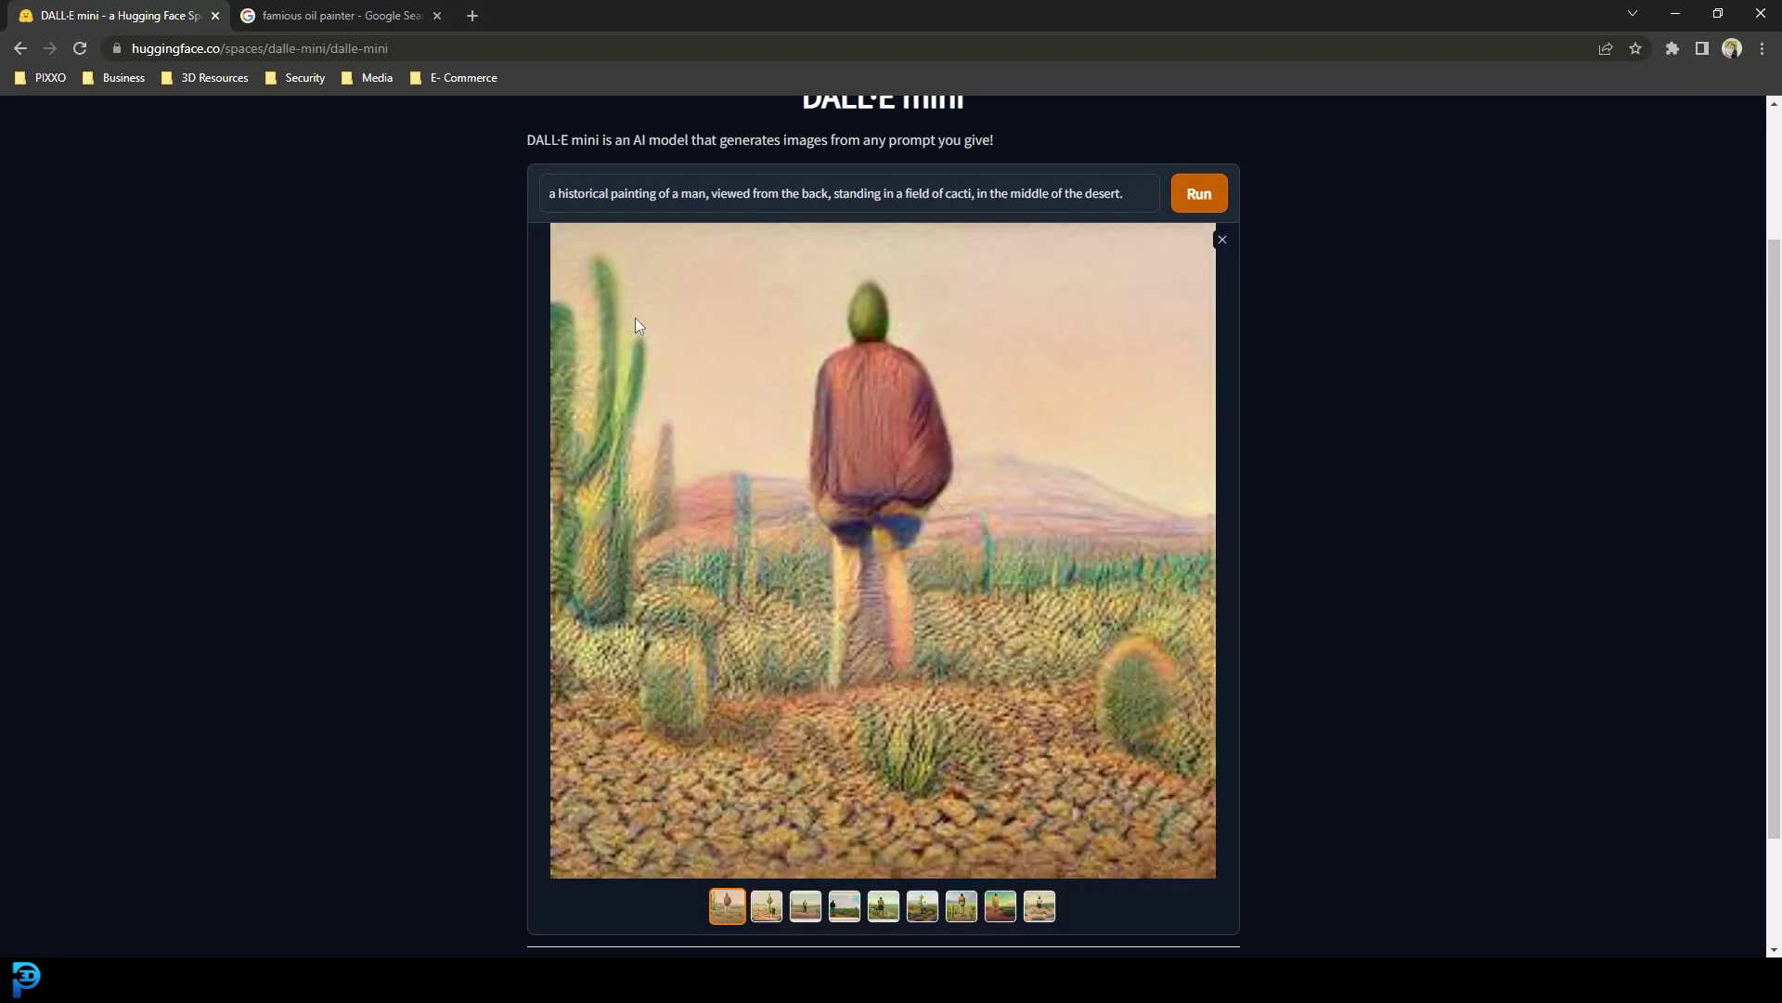
left_click(636, 325)
left_click(637, 325)
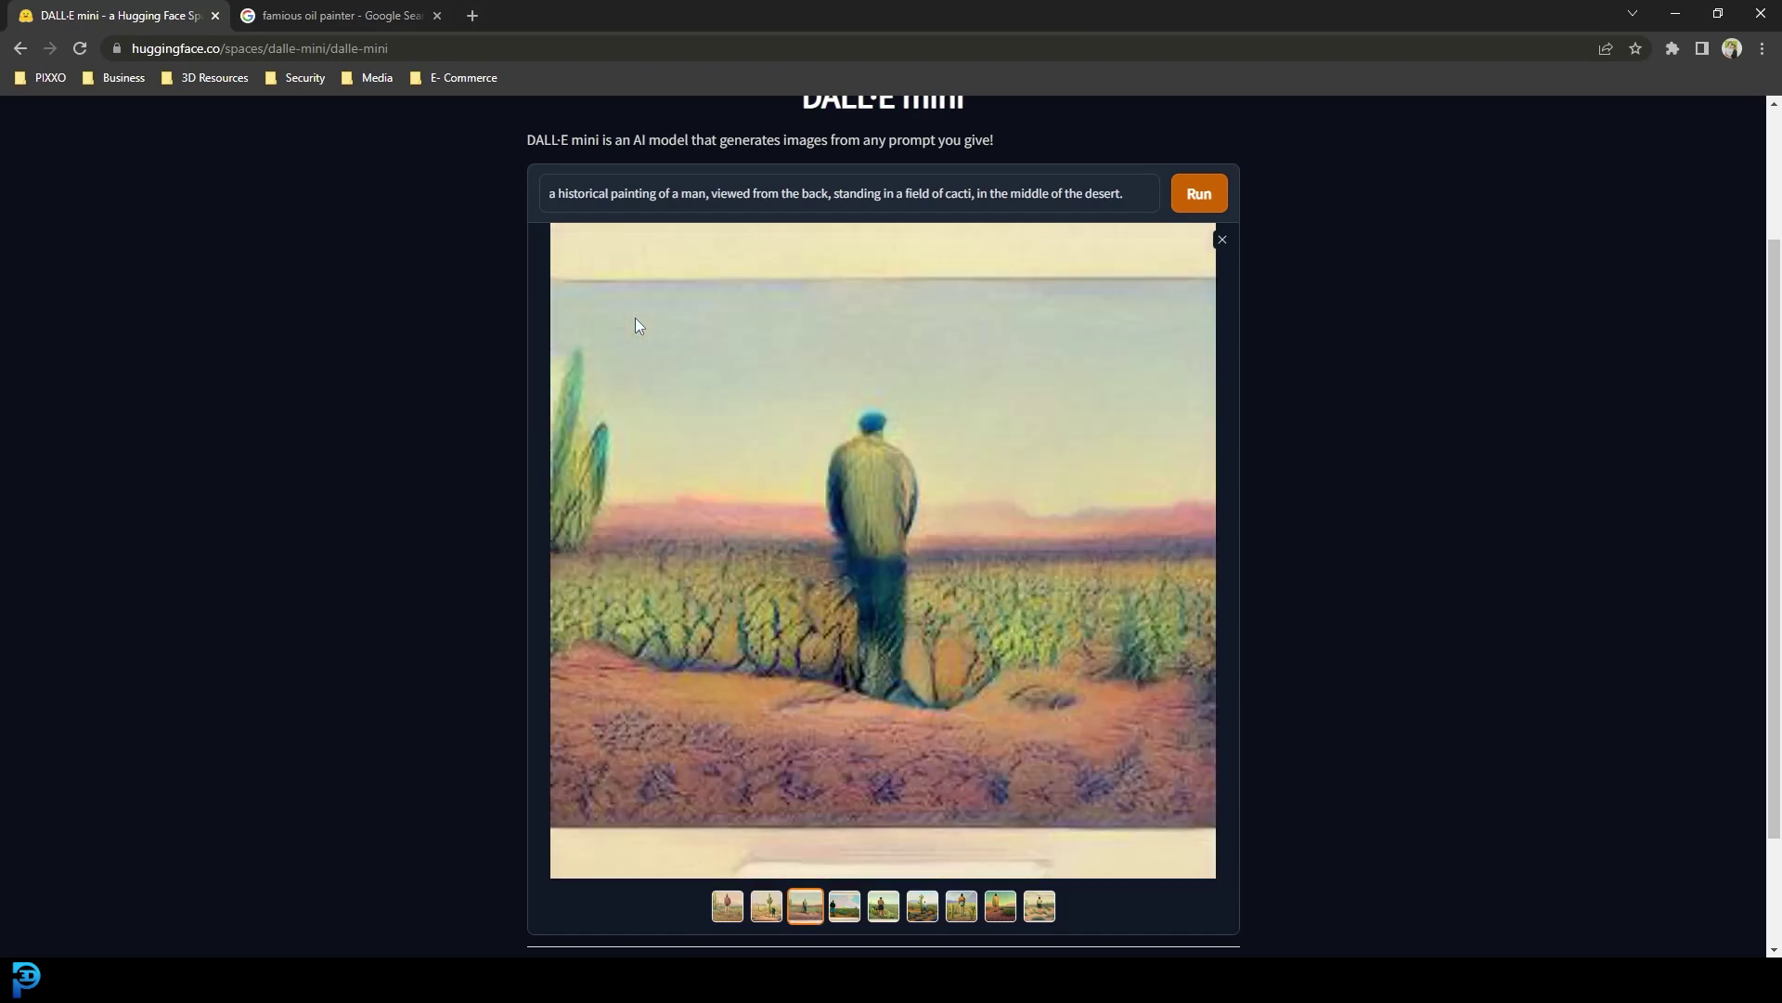
left_click(636, 321)
left_click(636, 321)
left_click(636, 320)
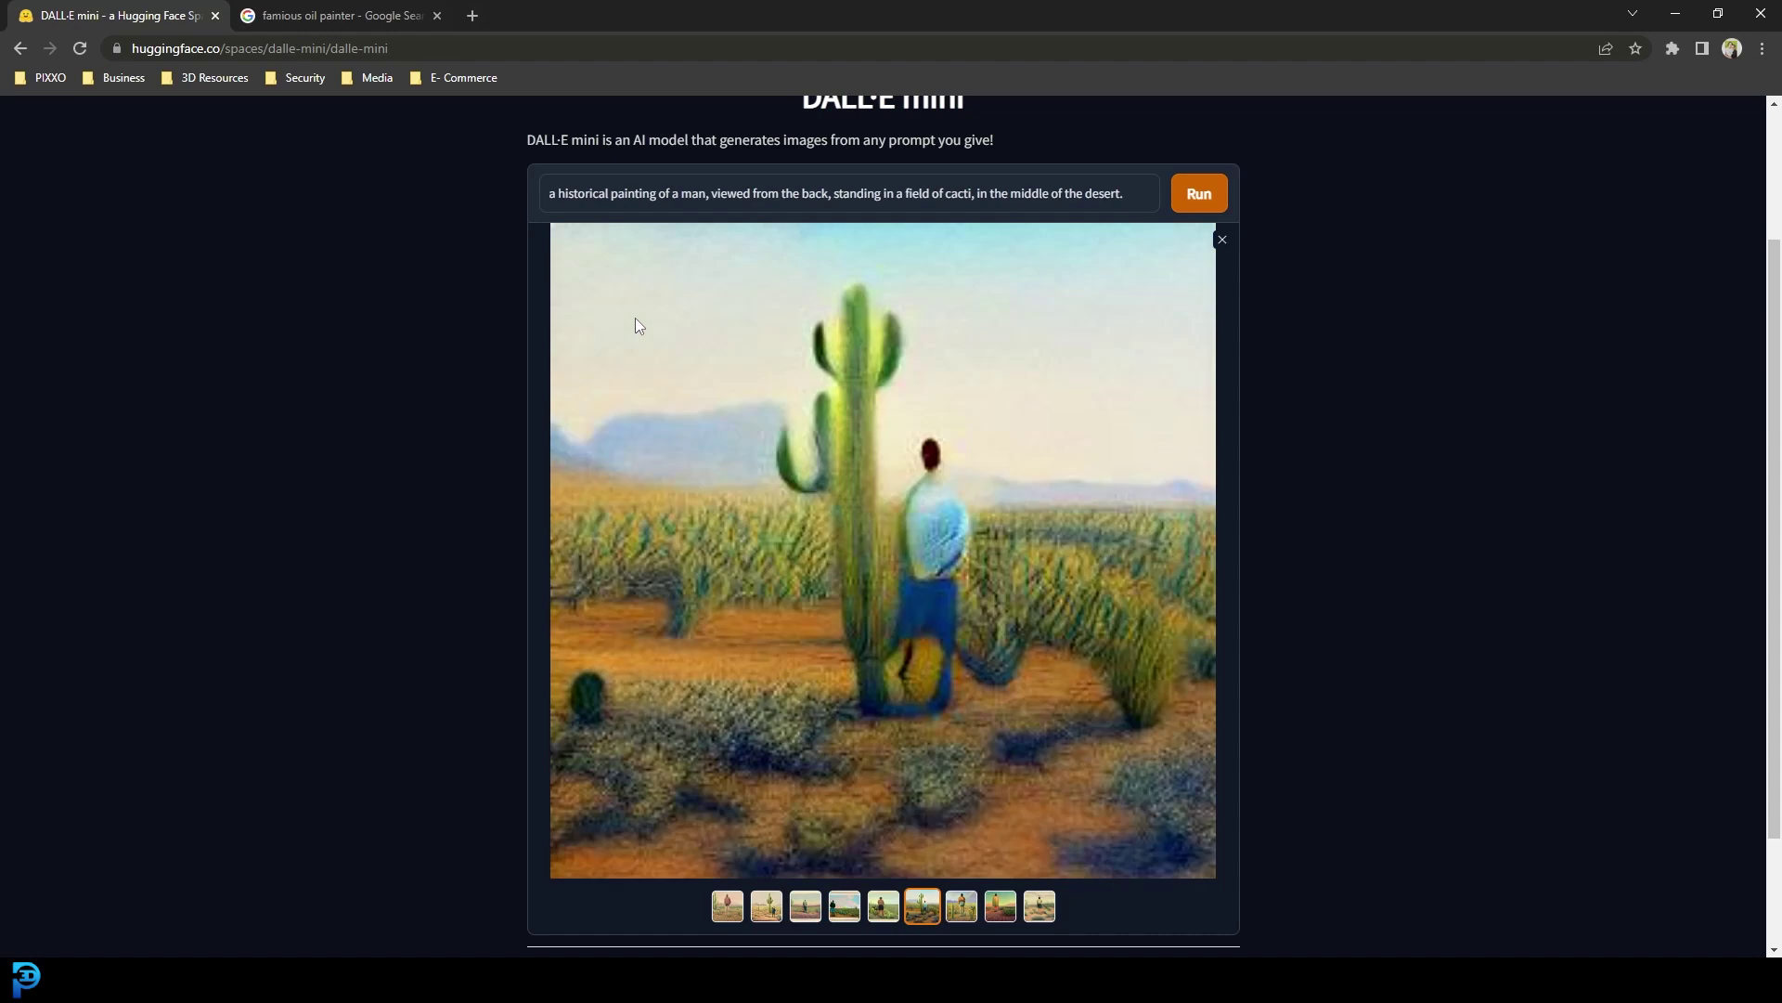
left_click(1223, 241)
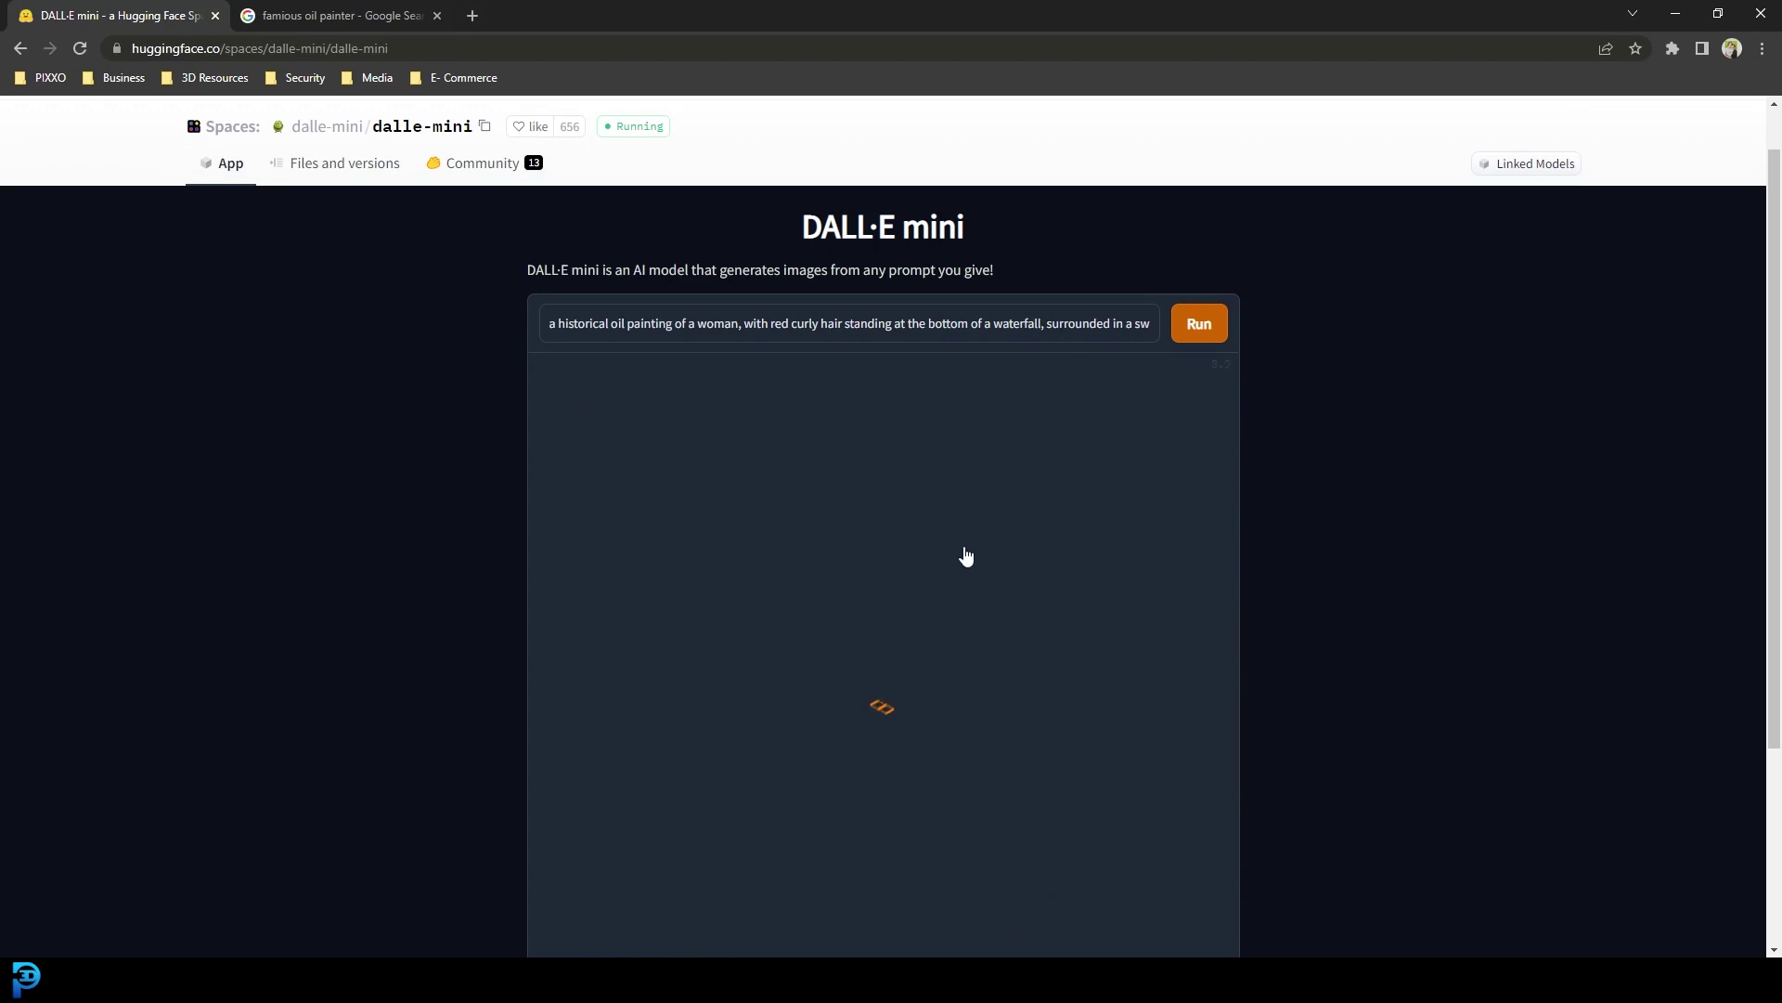
Enlarge the top-right red-haired woman painting and step through variants up to the sixth, then close.
scroll(1112, 578, "down", 2)
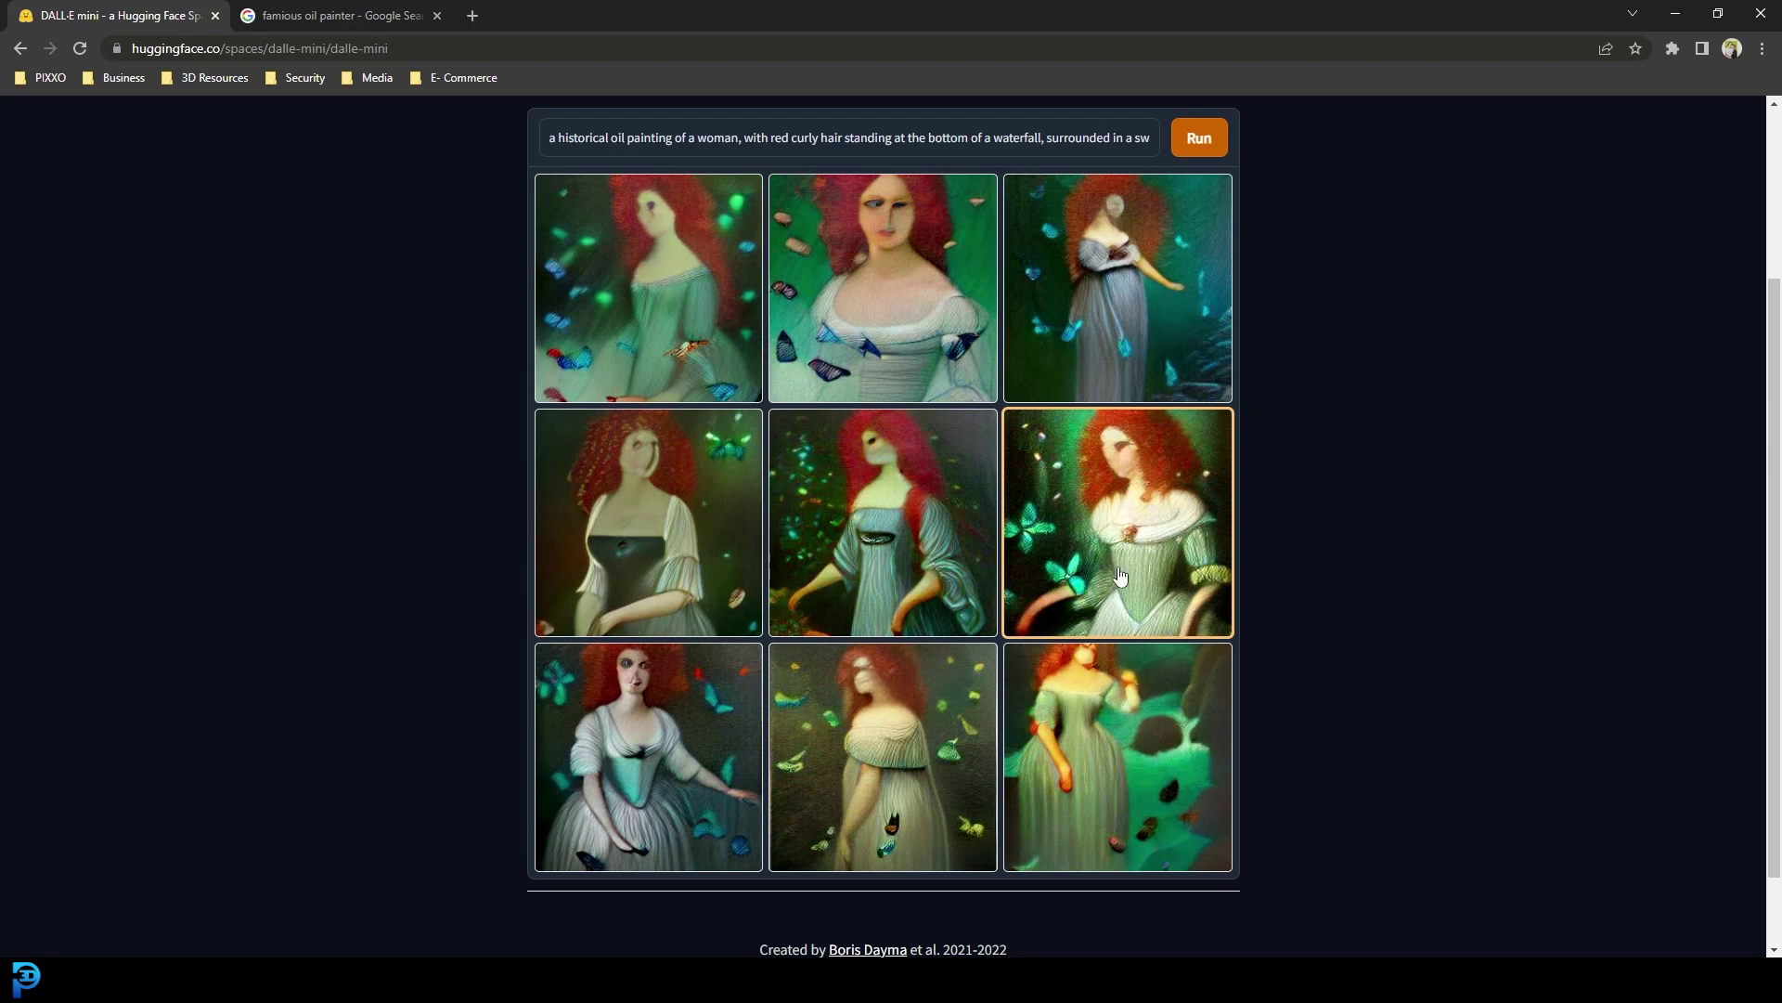
scroll(1159, 338, "up", 1)
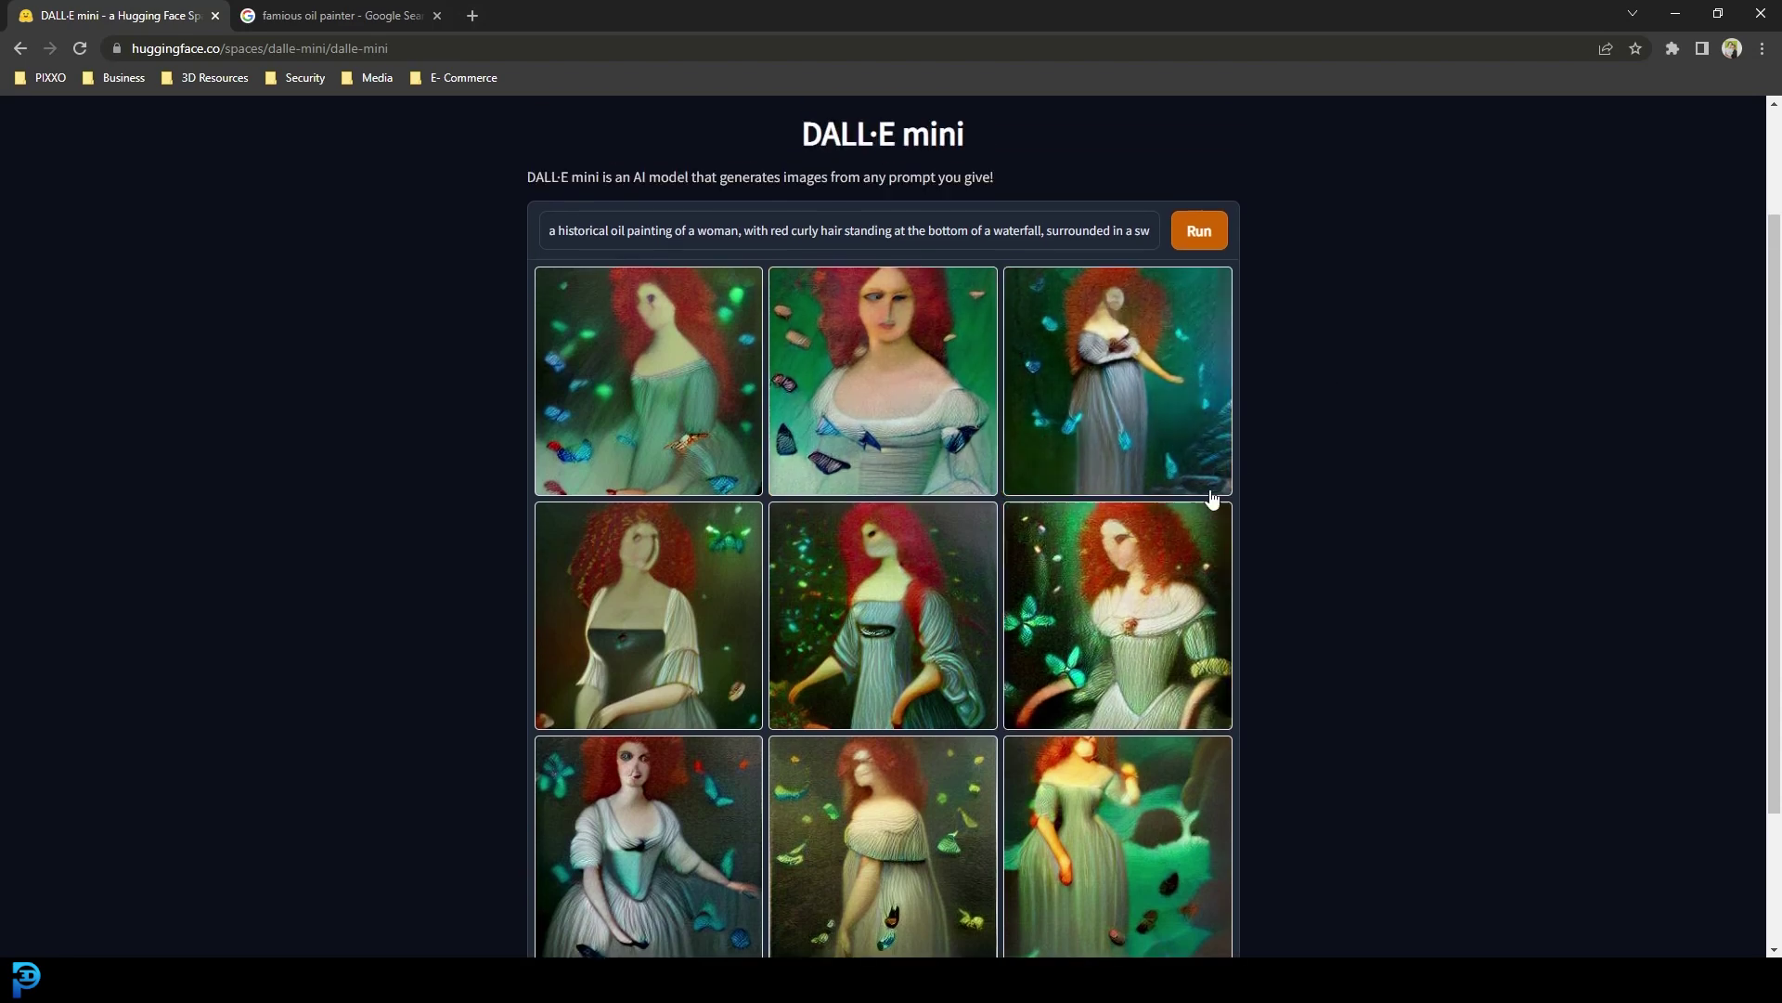
left_click(1080, 362)
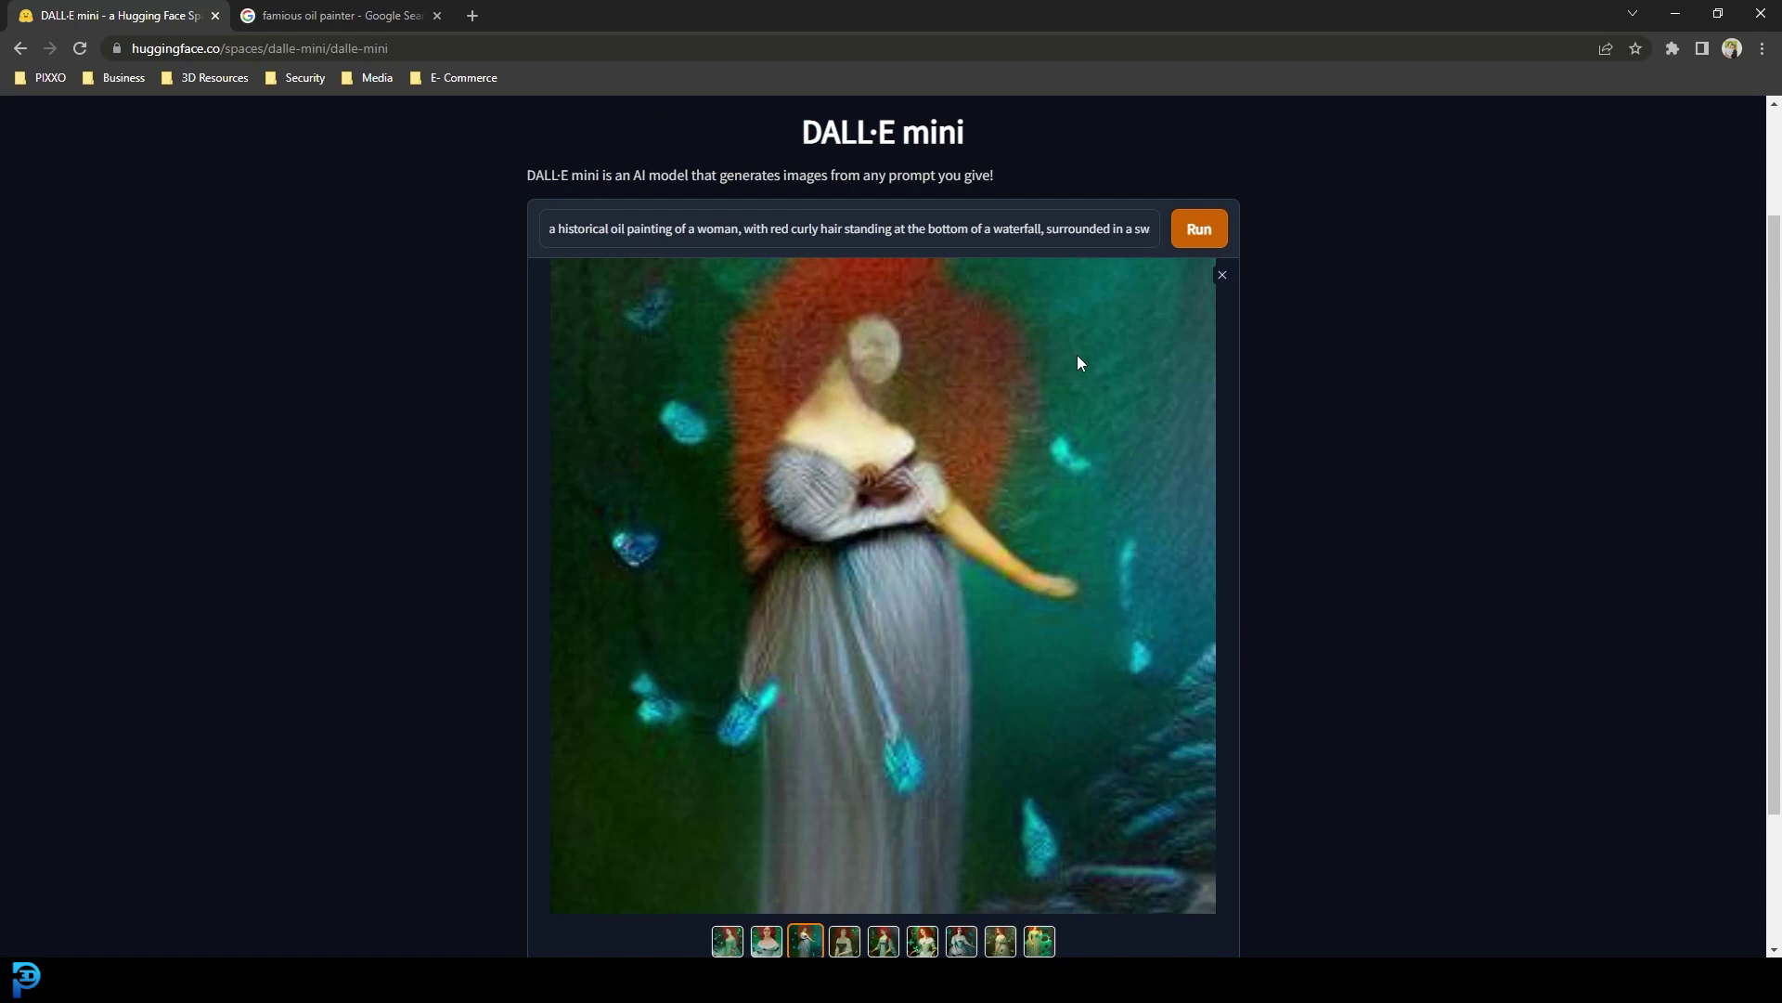
key("Right")
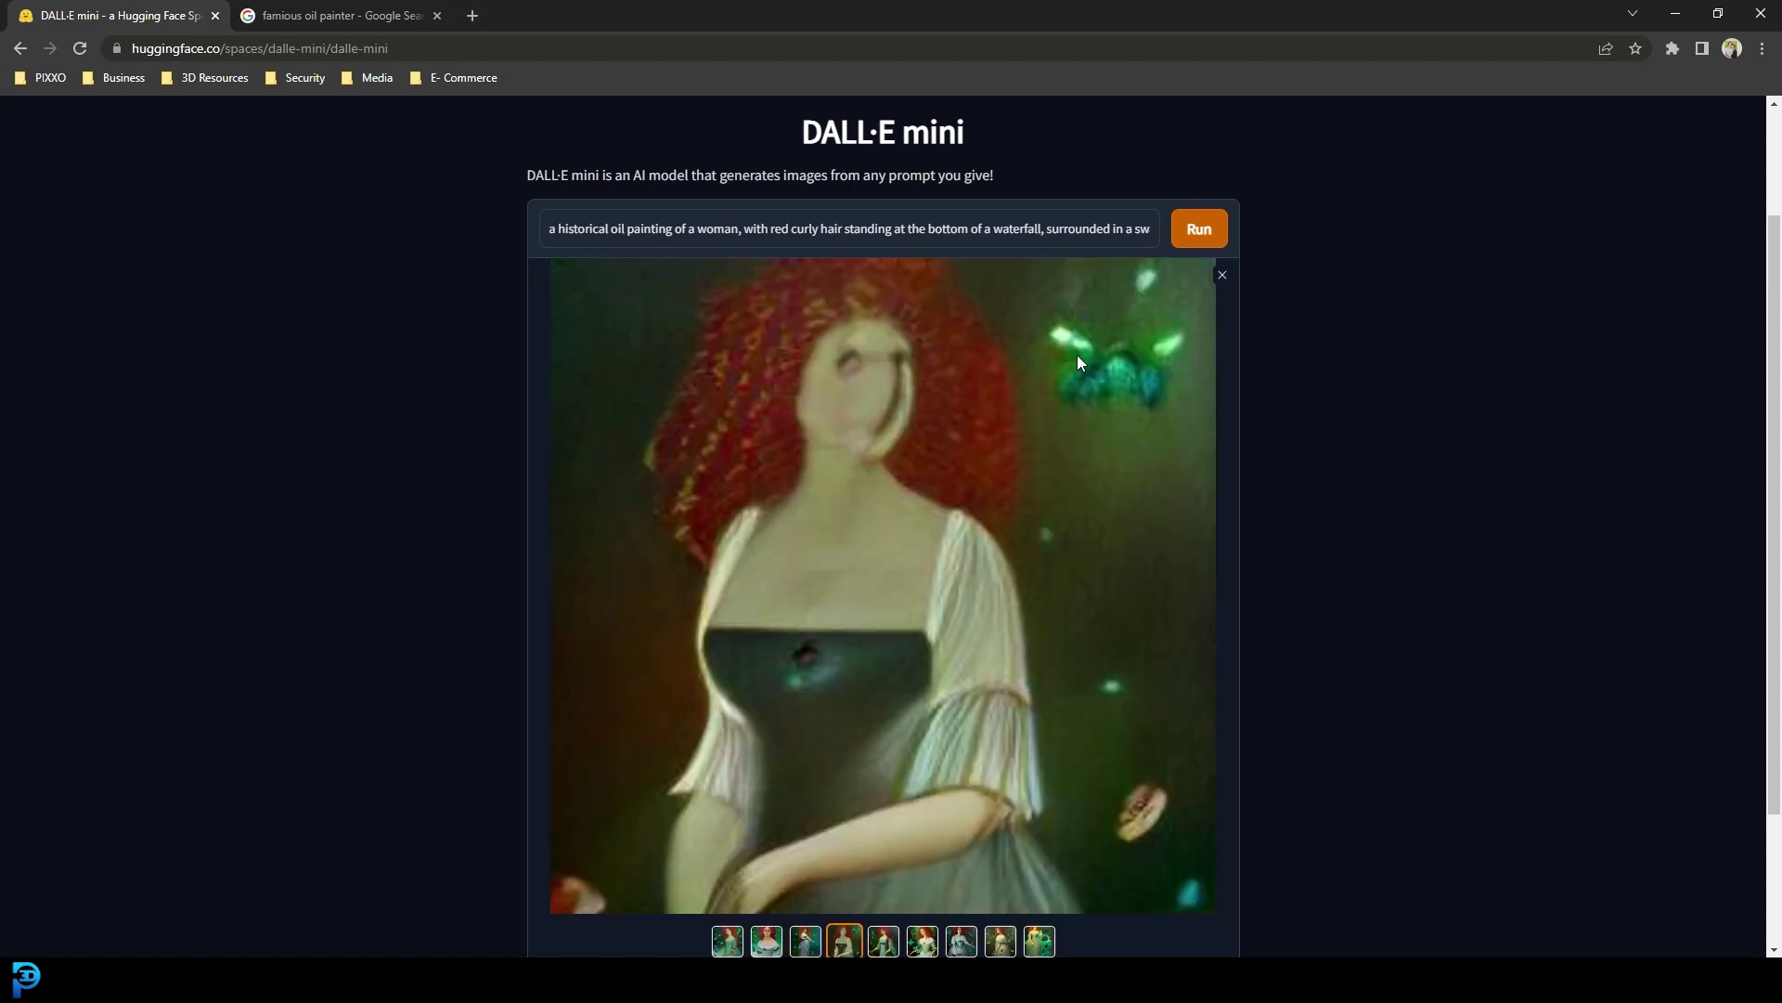
key("Right")
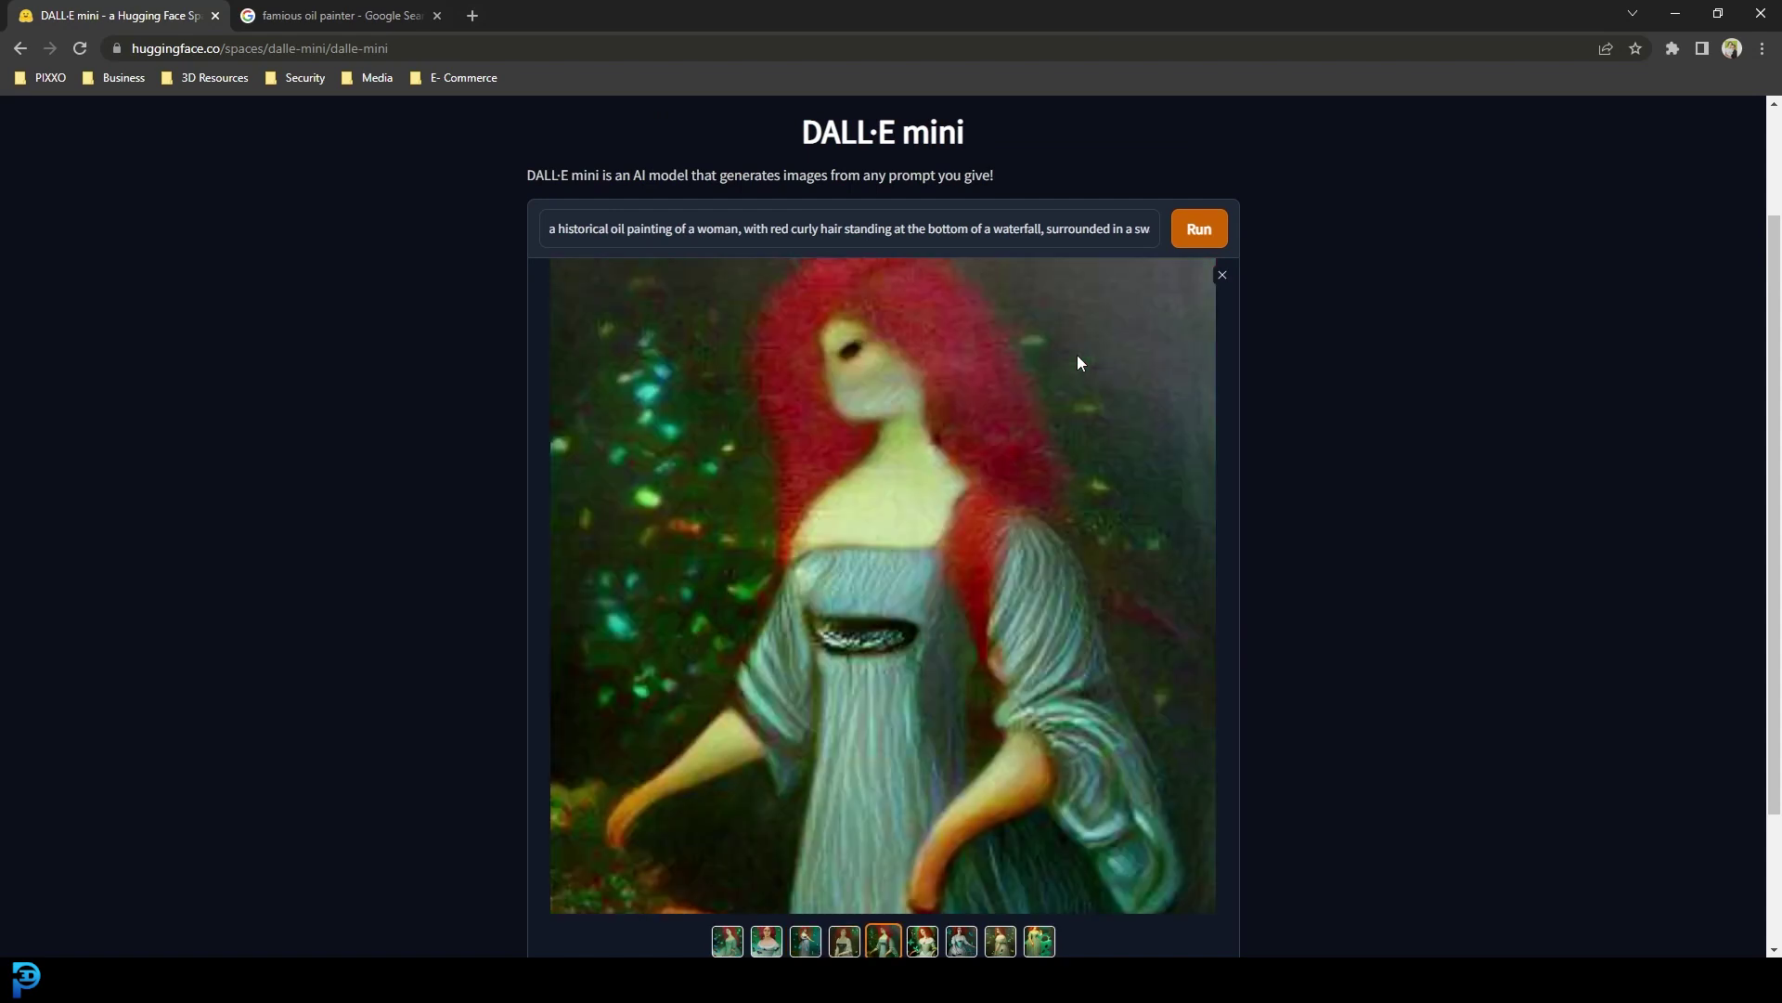
key("Right")
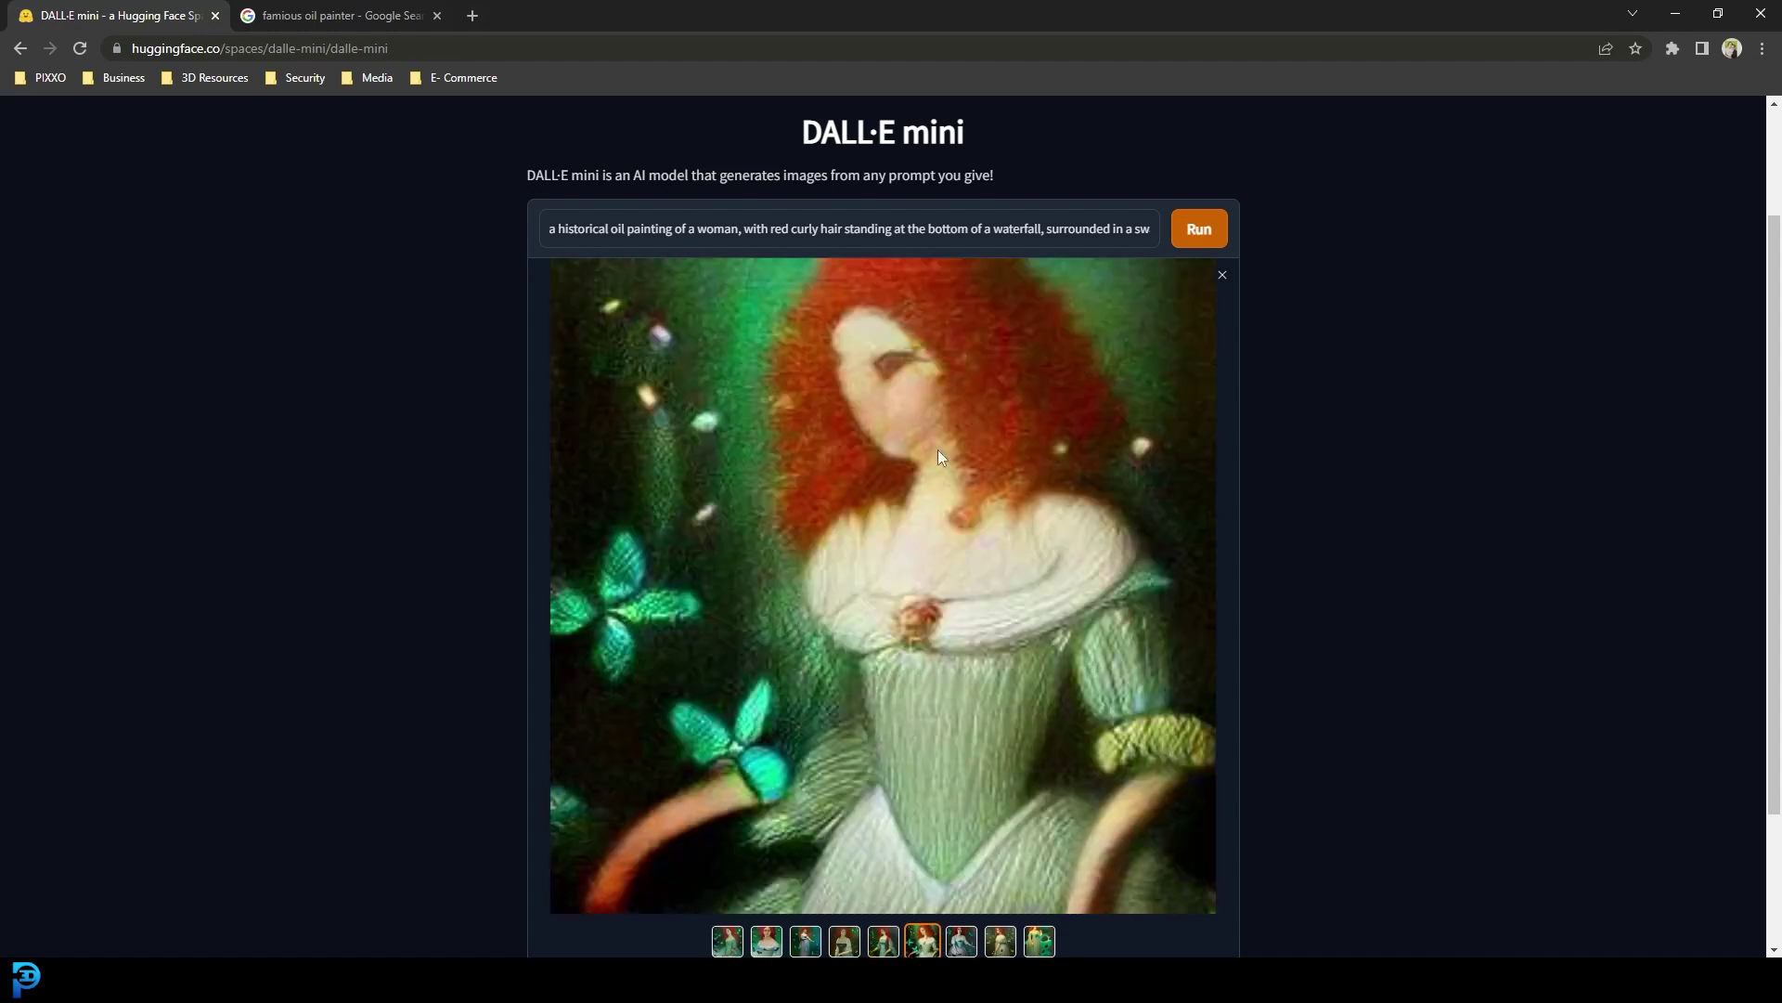
scroll(1019, 527, "down", 2)
scroll(1019, 526, "up", 3)
left_click(1223, 370)
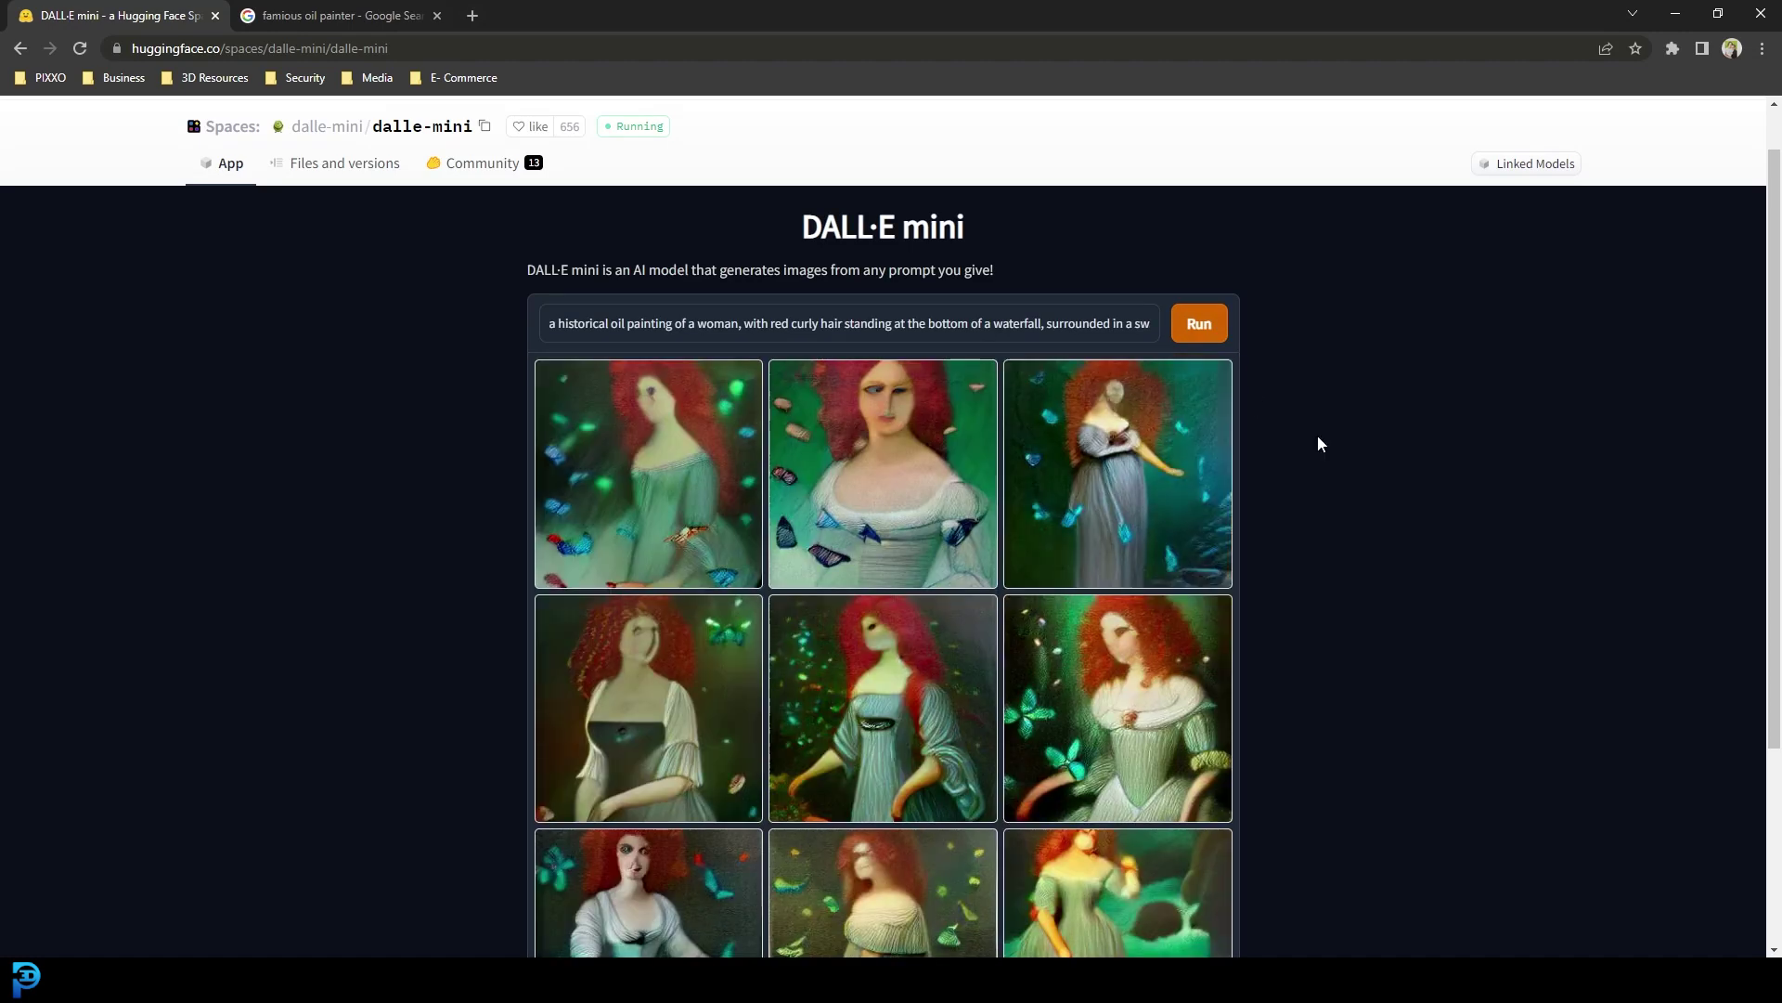
Capture the nine-image grid with Lightshot and save it as Screenshot_1.png.
scroll(1369, 479, "down", 1)
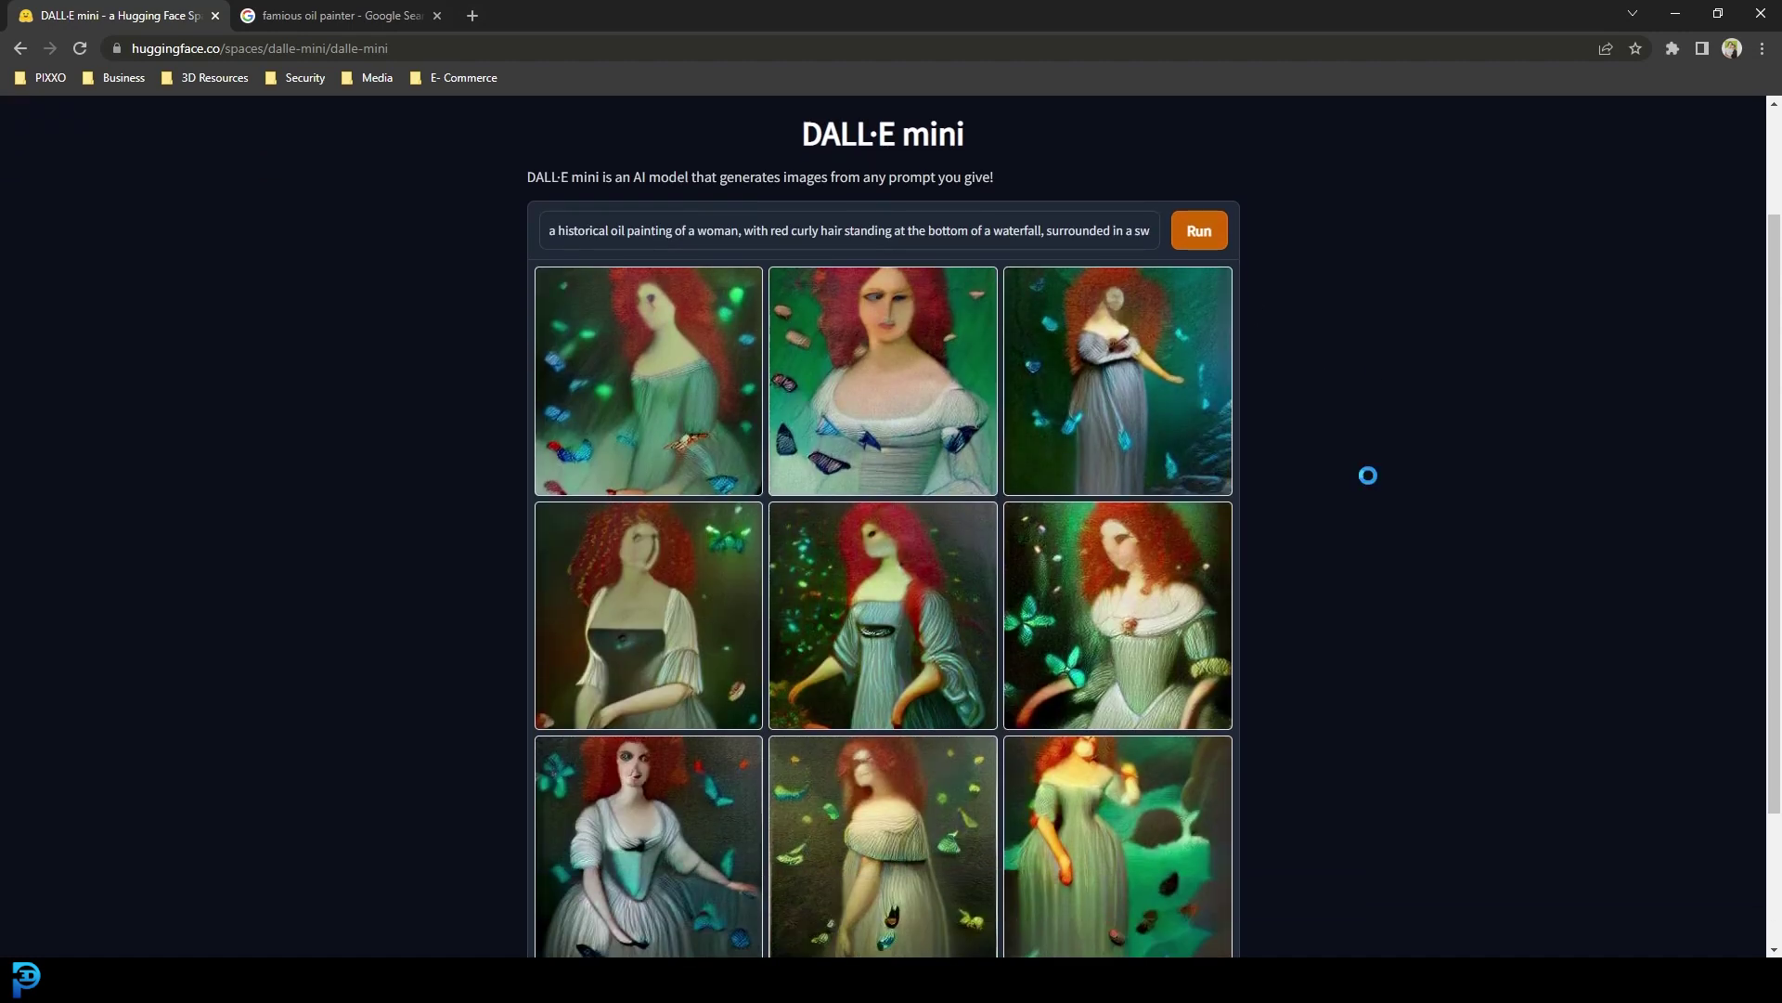
key("Print")
key("ctrl+s")
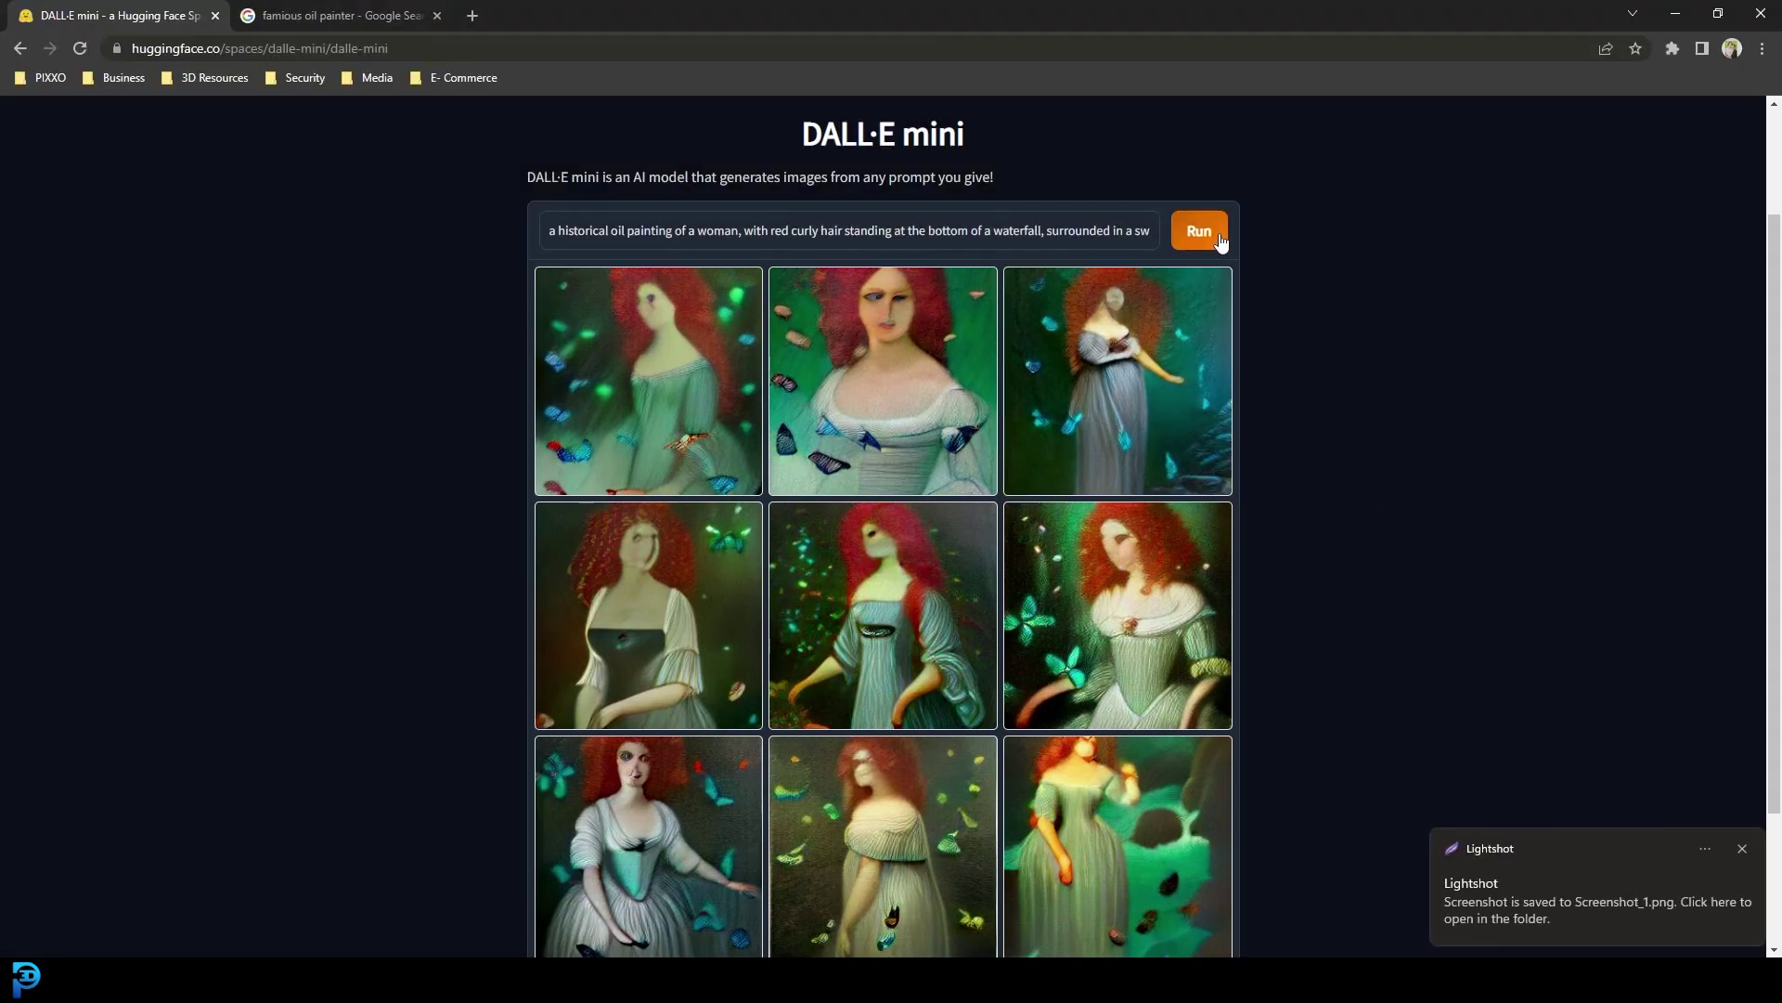
Regenerate the woman prompt's variants and enlarge the second image for a closer look.
left_click(1199, 244)
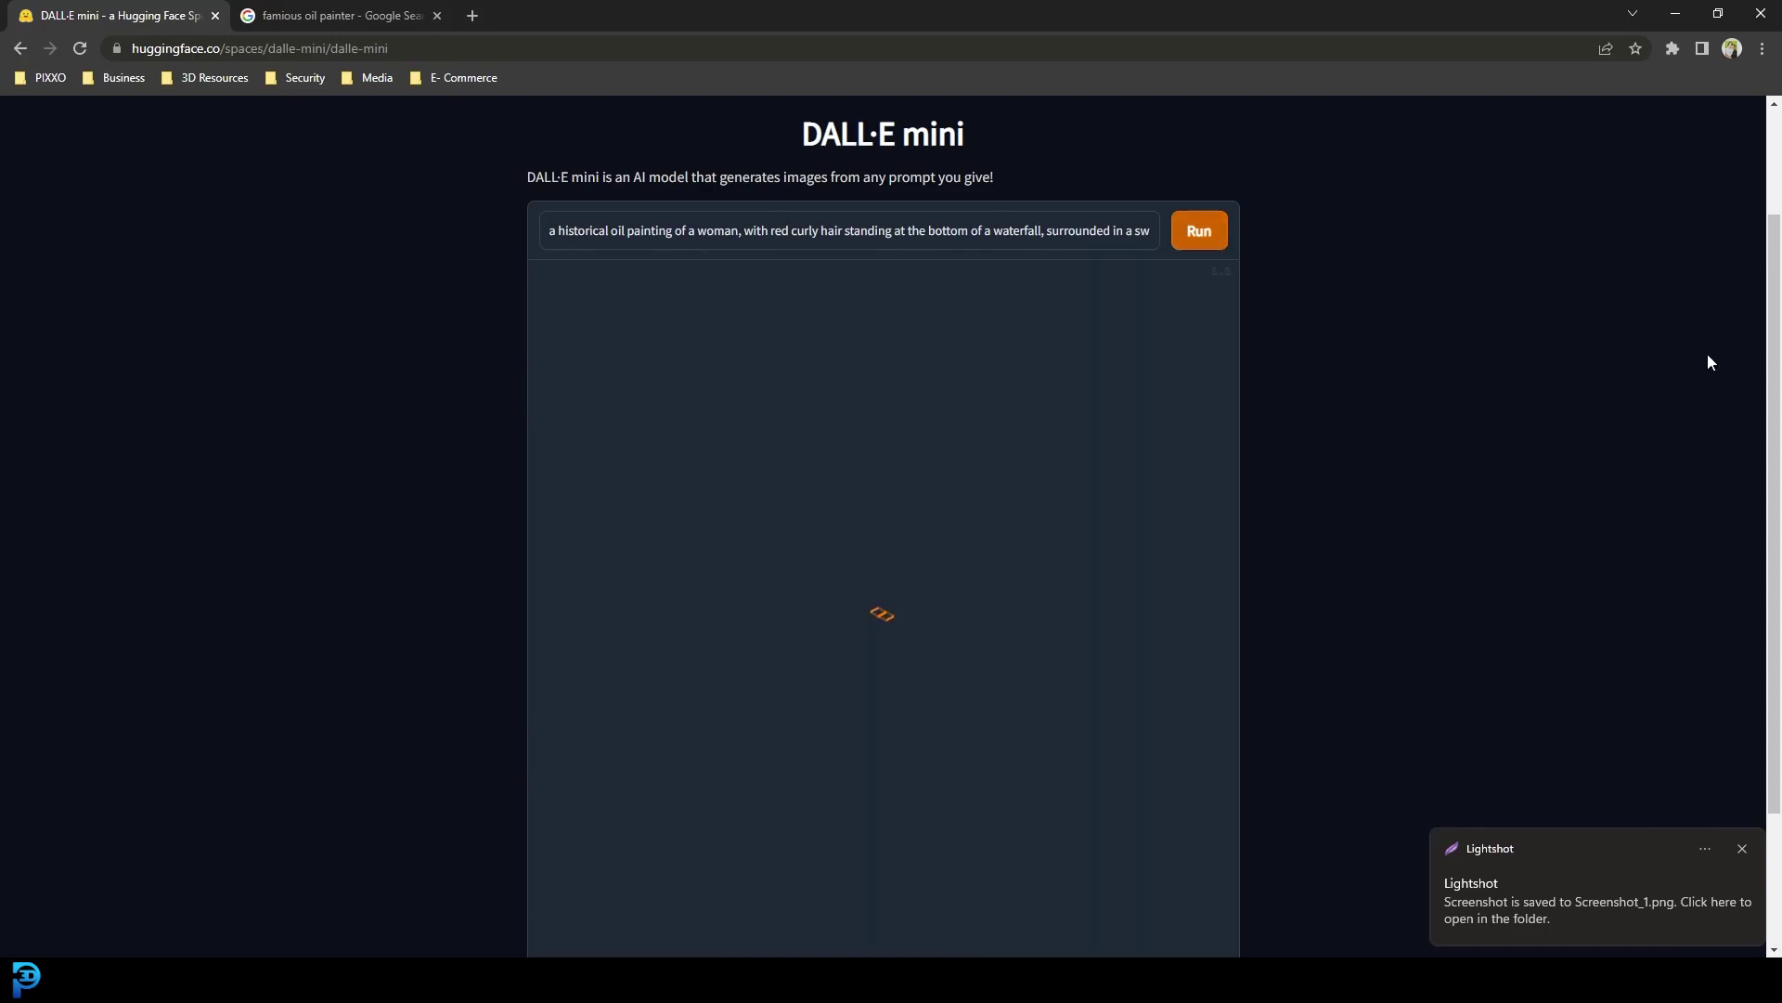
scroll(1437, 437, "down", 1)
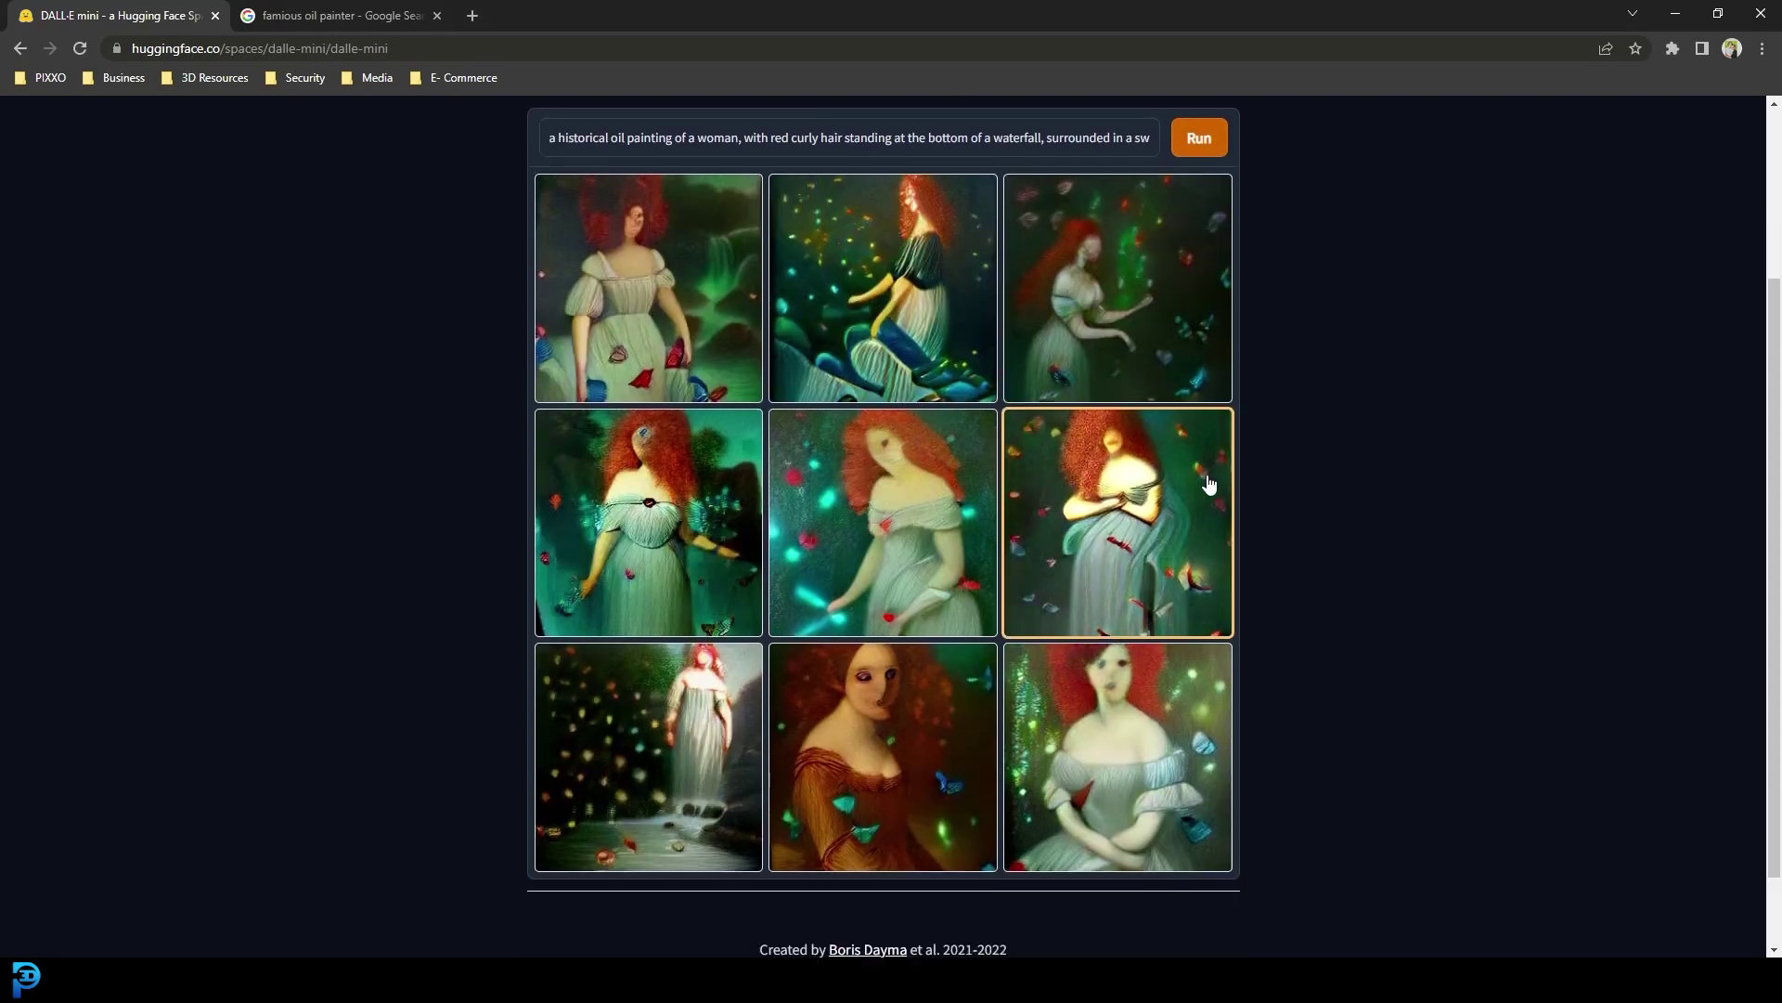
scroll(649, 696, "down", 1)
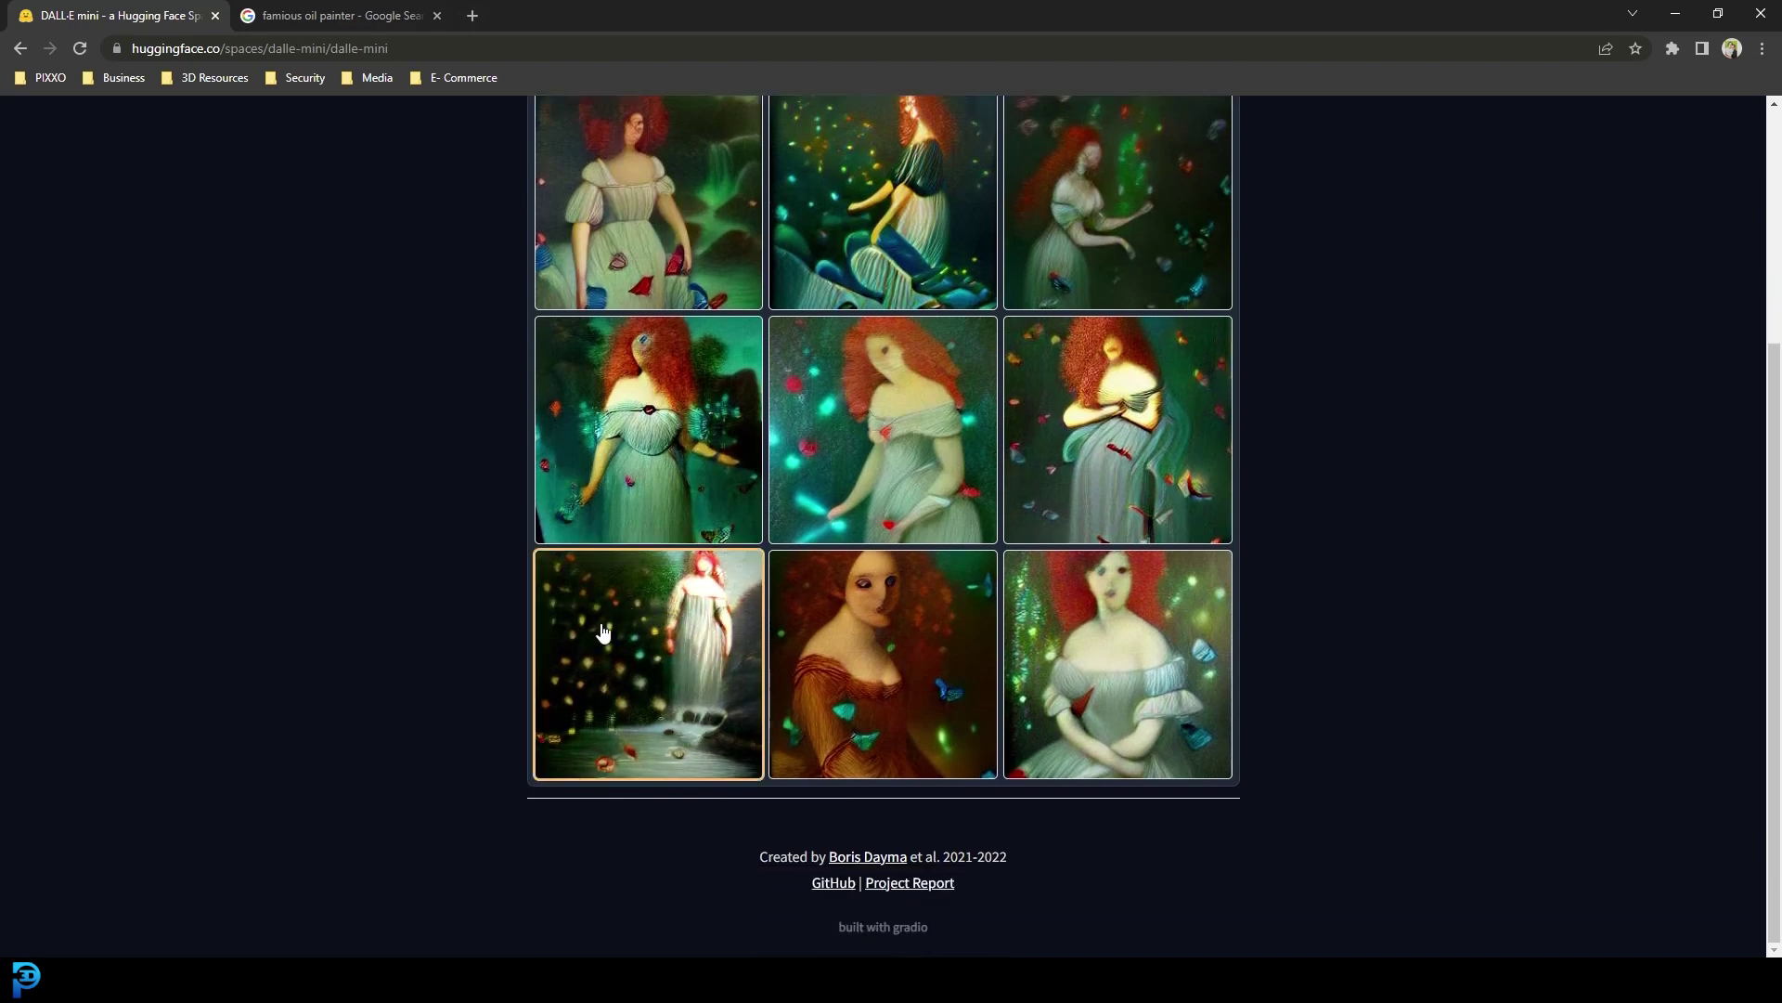
scroll(669, 615, "up", 2)
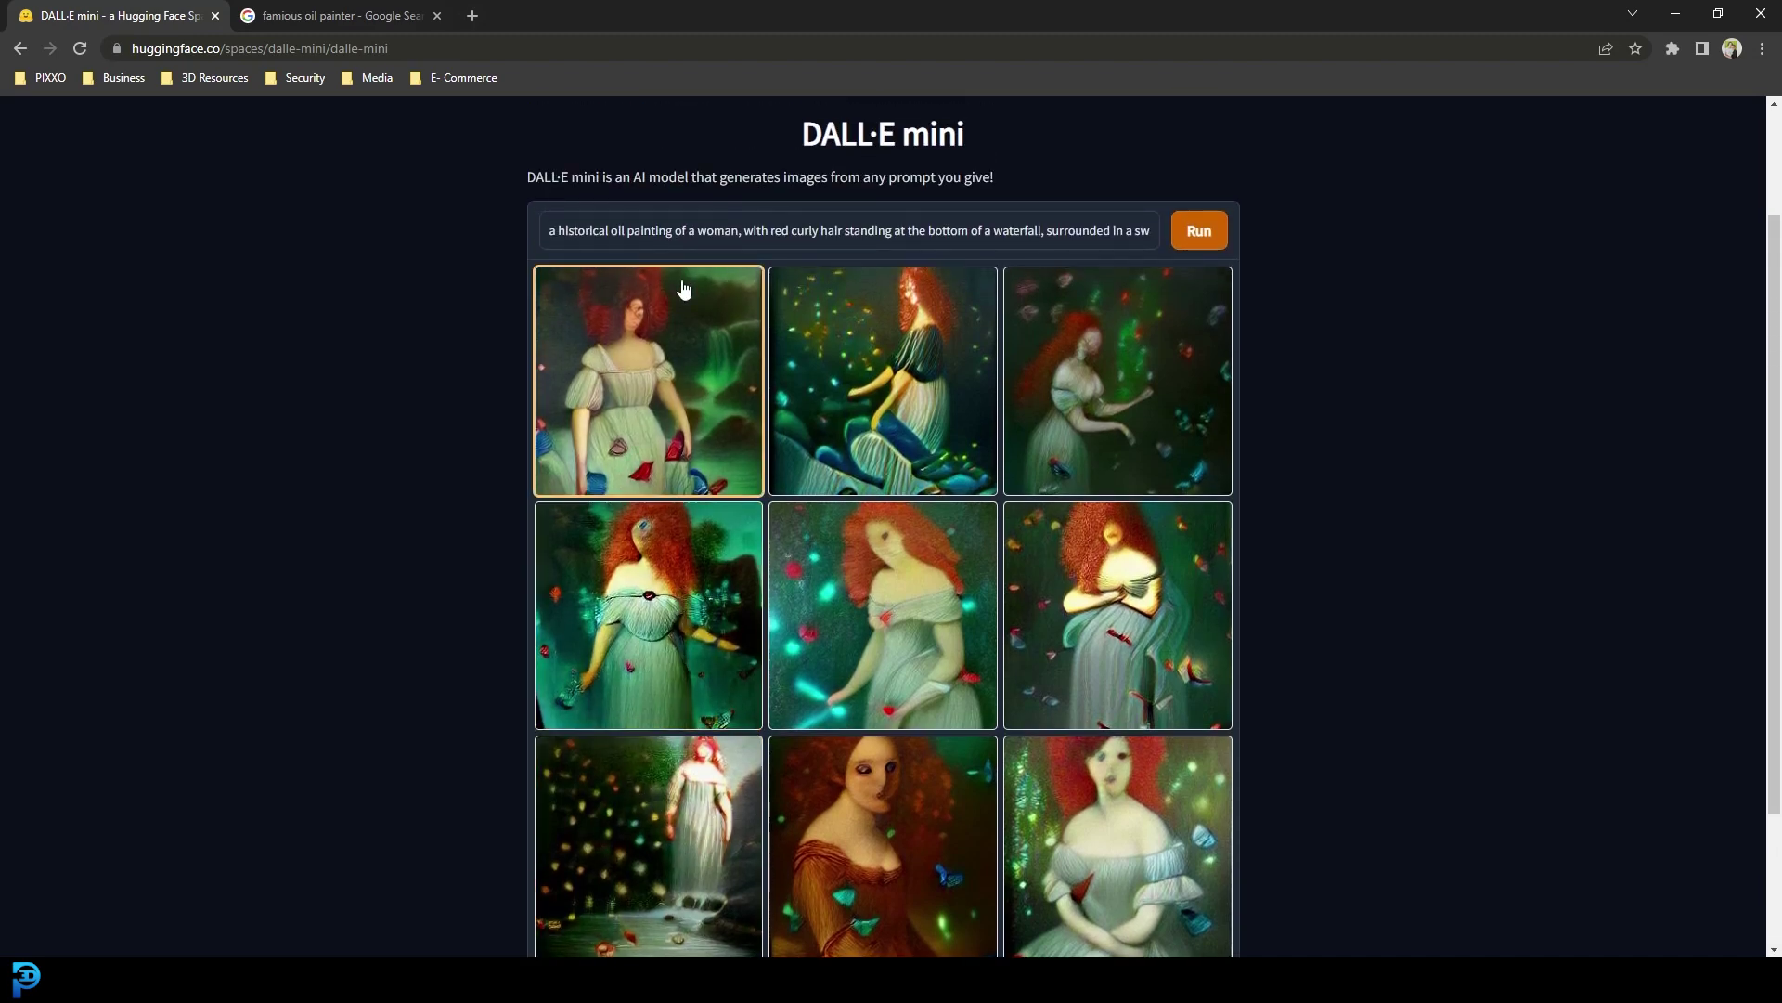
left_click(888, 369)
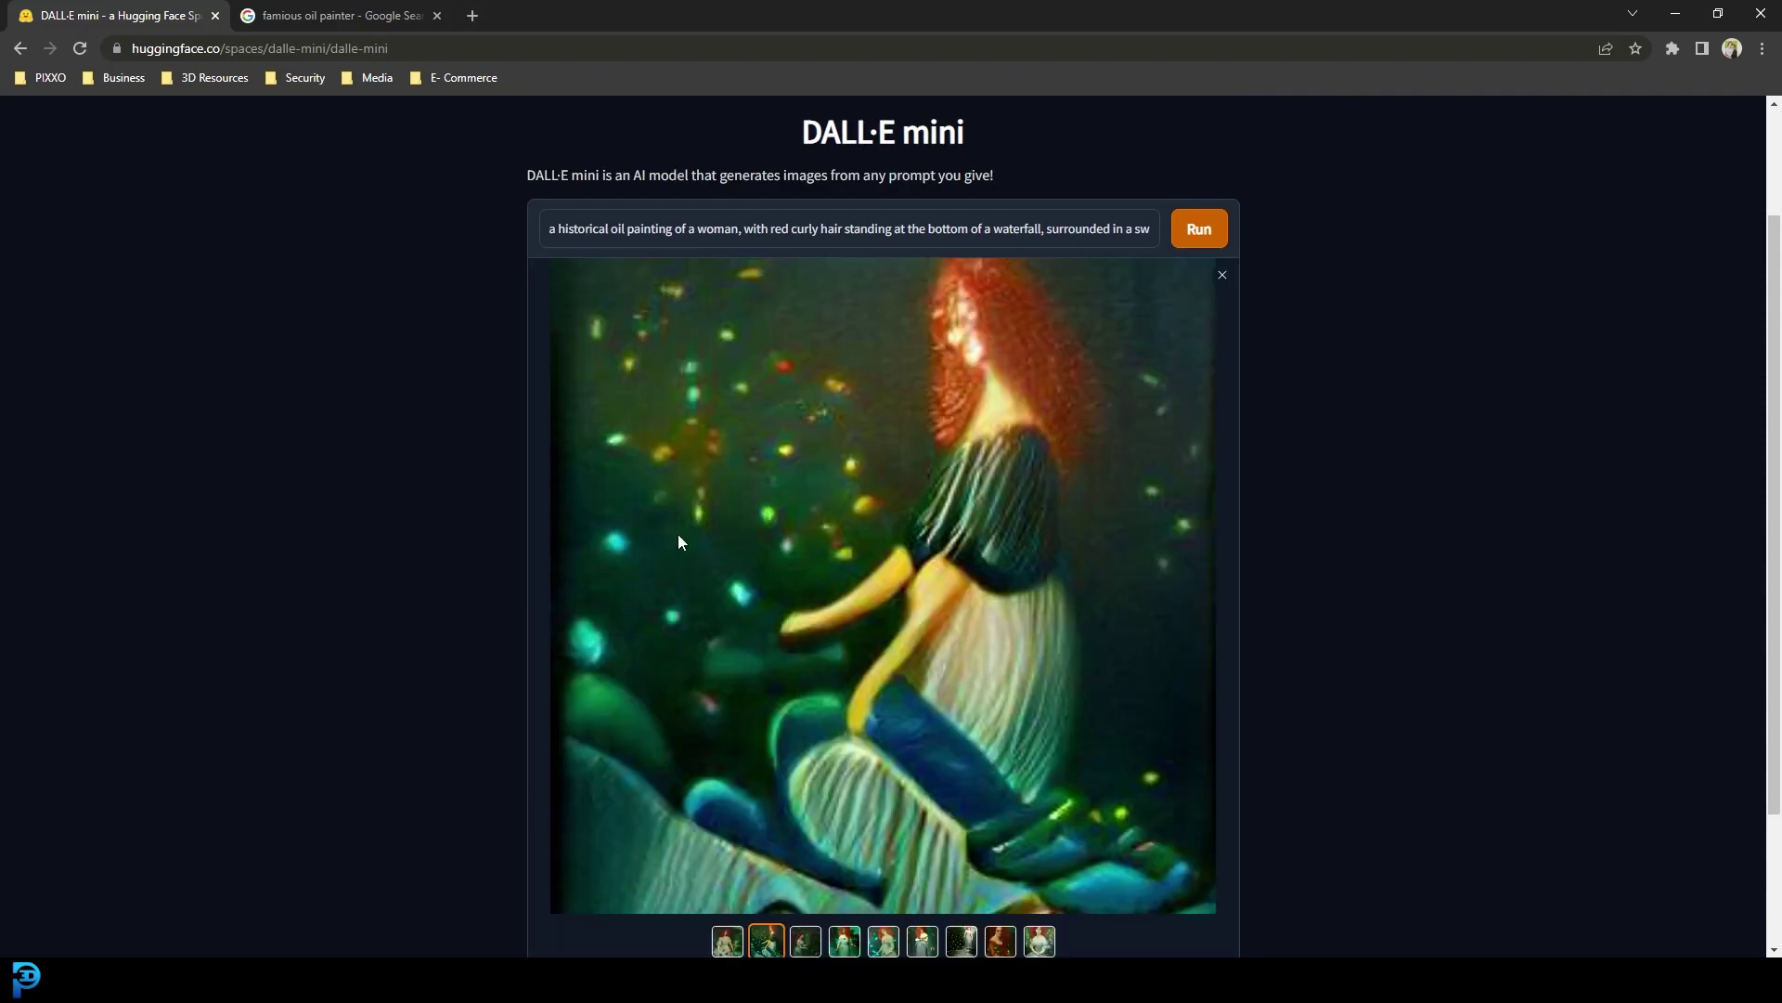
scroll(679, 536, "down", 2)
scroll(822, 717, "up", 3)
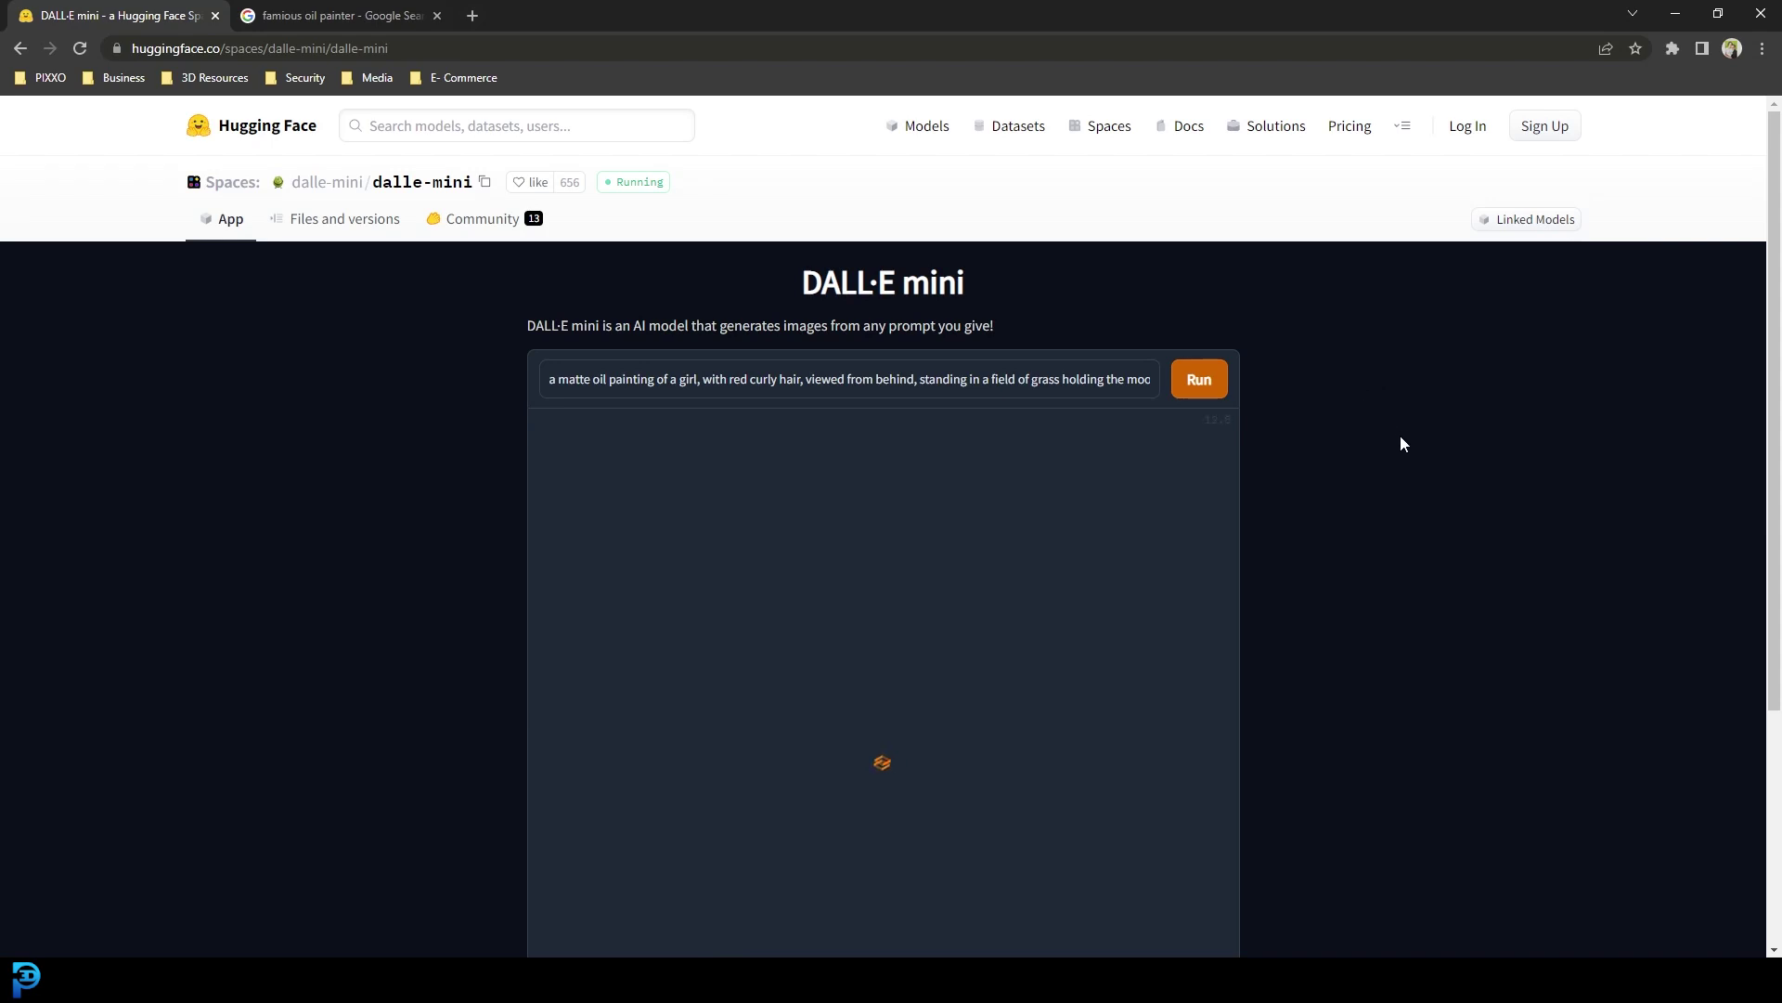
Enlarge the middle-left red-haired girl painting and save a Lightshot capture of it.
scroll(1388, 464, "down", 1)
scroll(1395, 476, "down", 1)
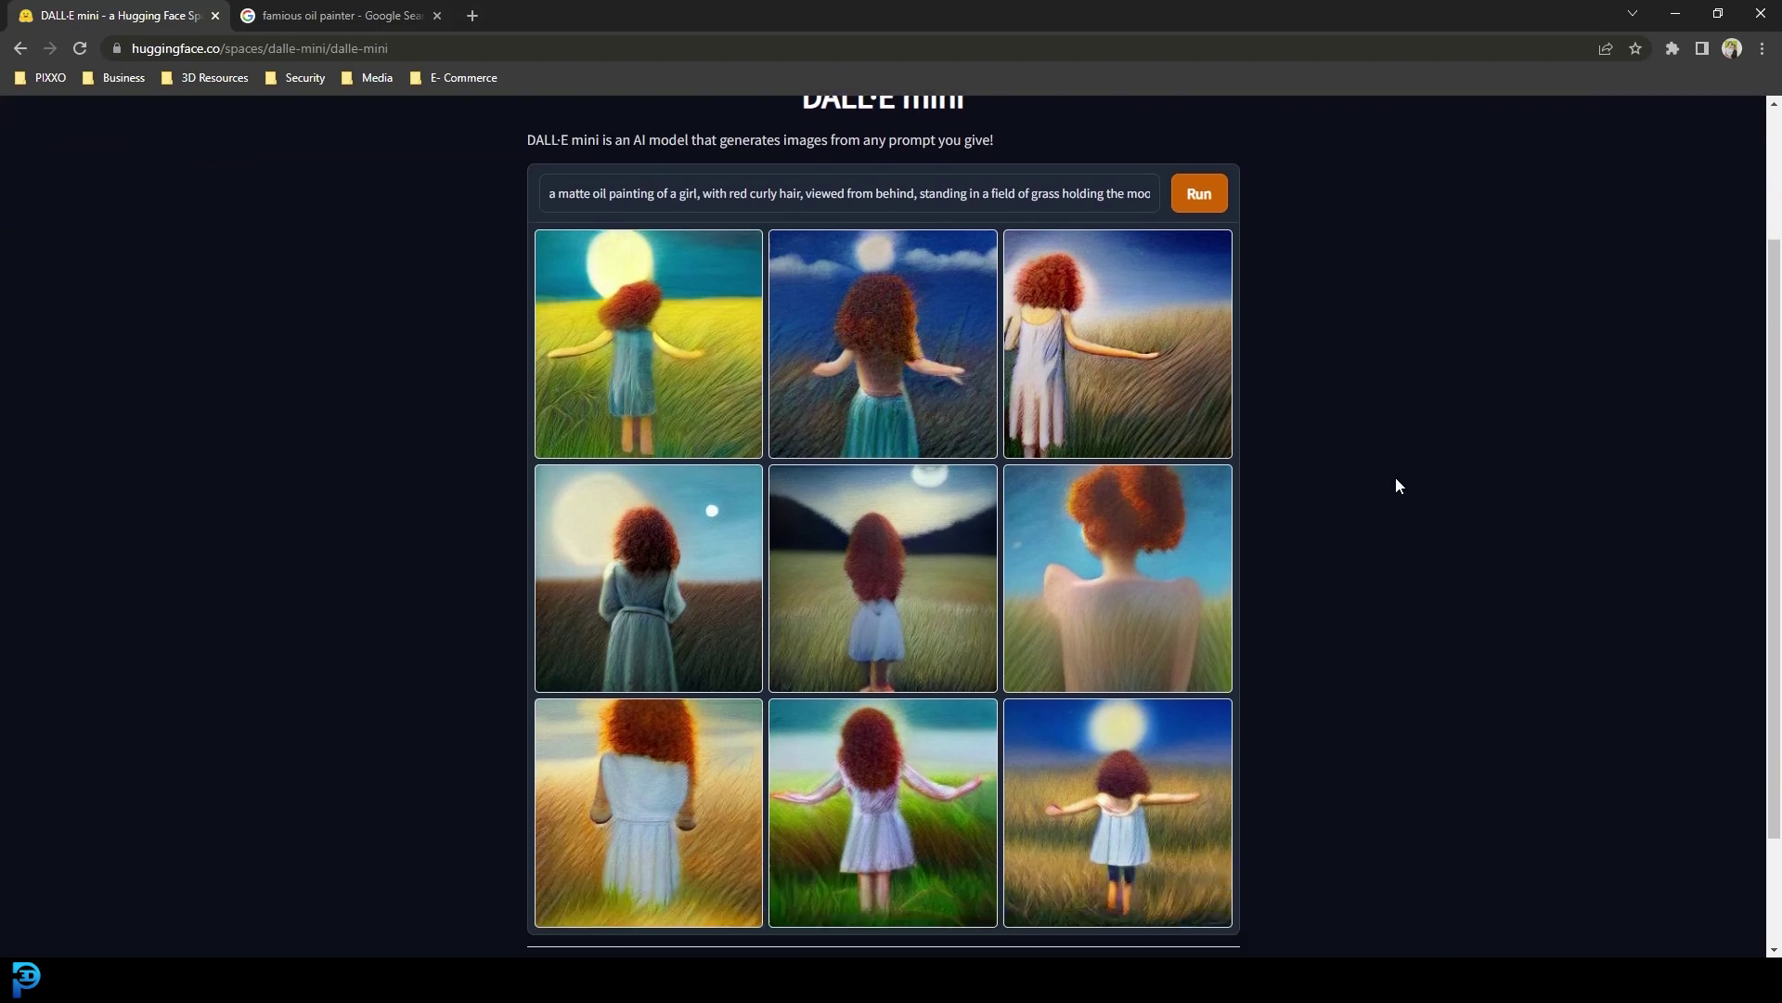
scroll(1433, 481, "up", 1)
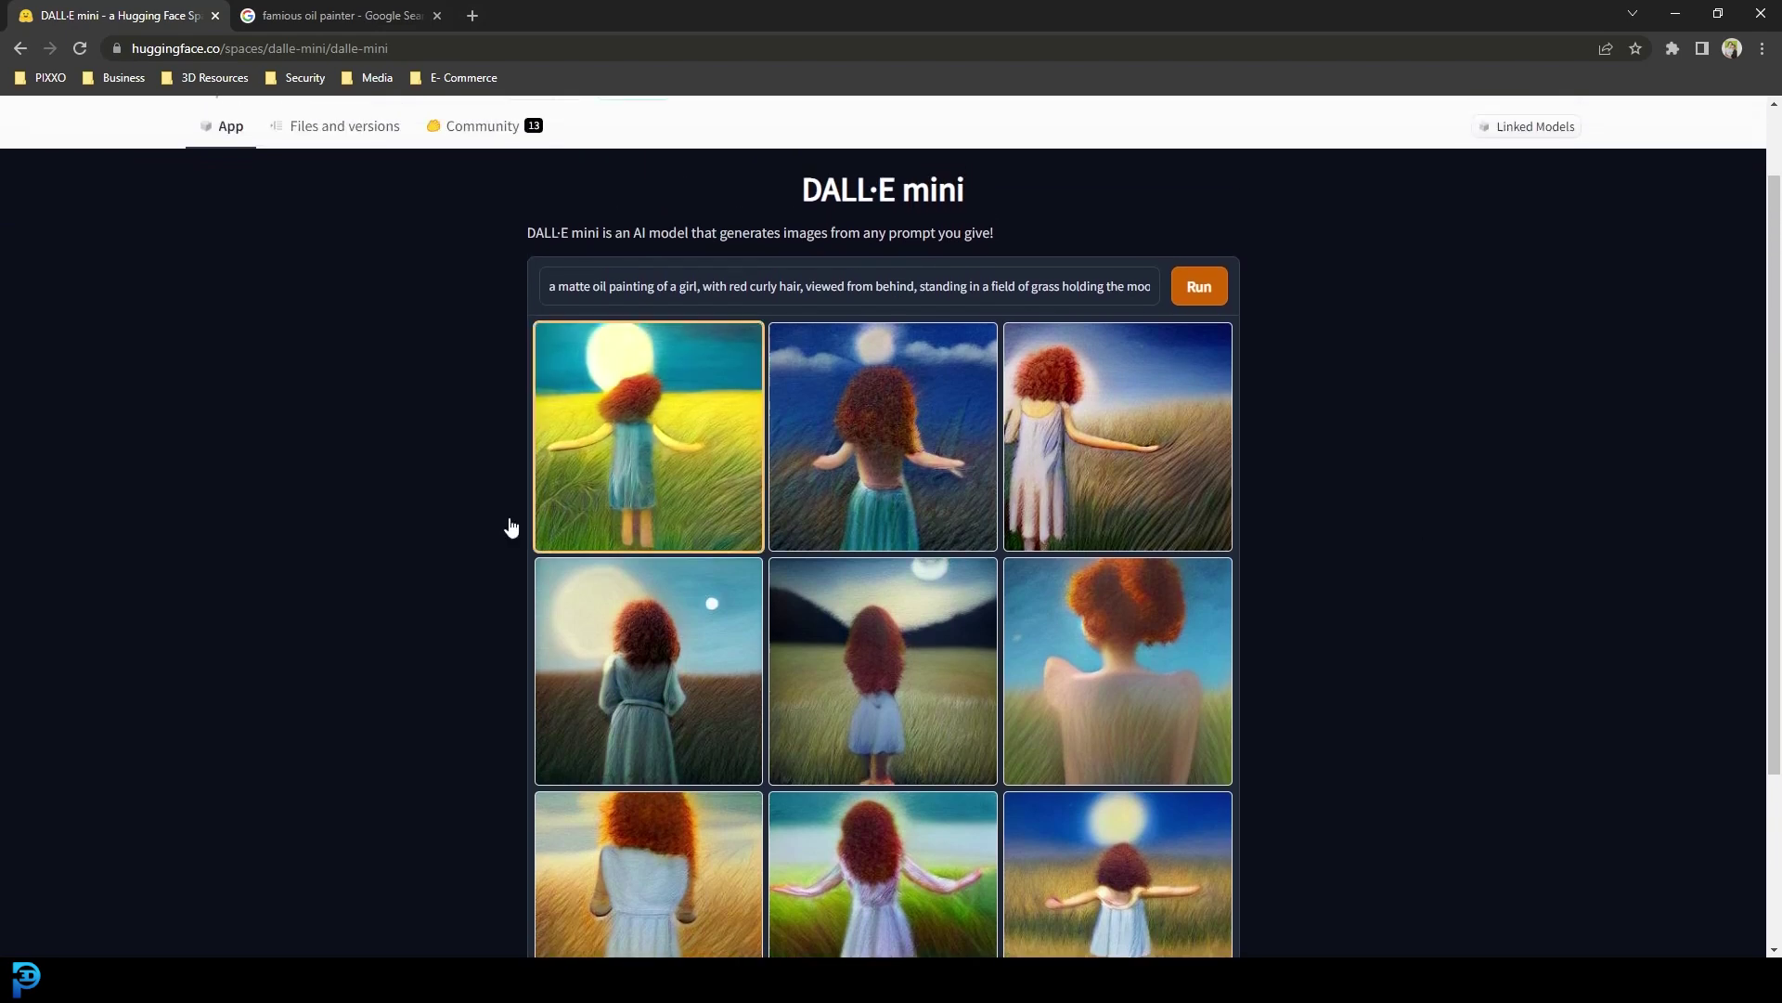
scroll(1321, 533, "down", 1)
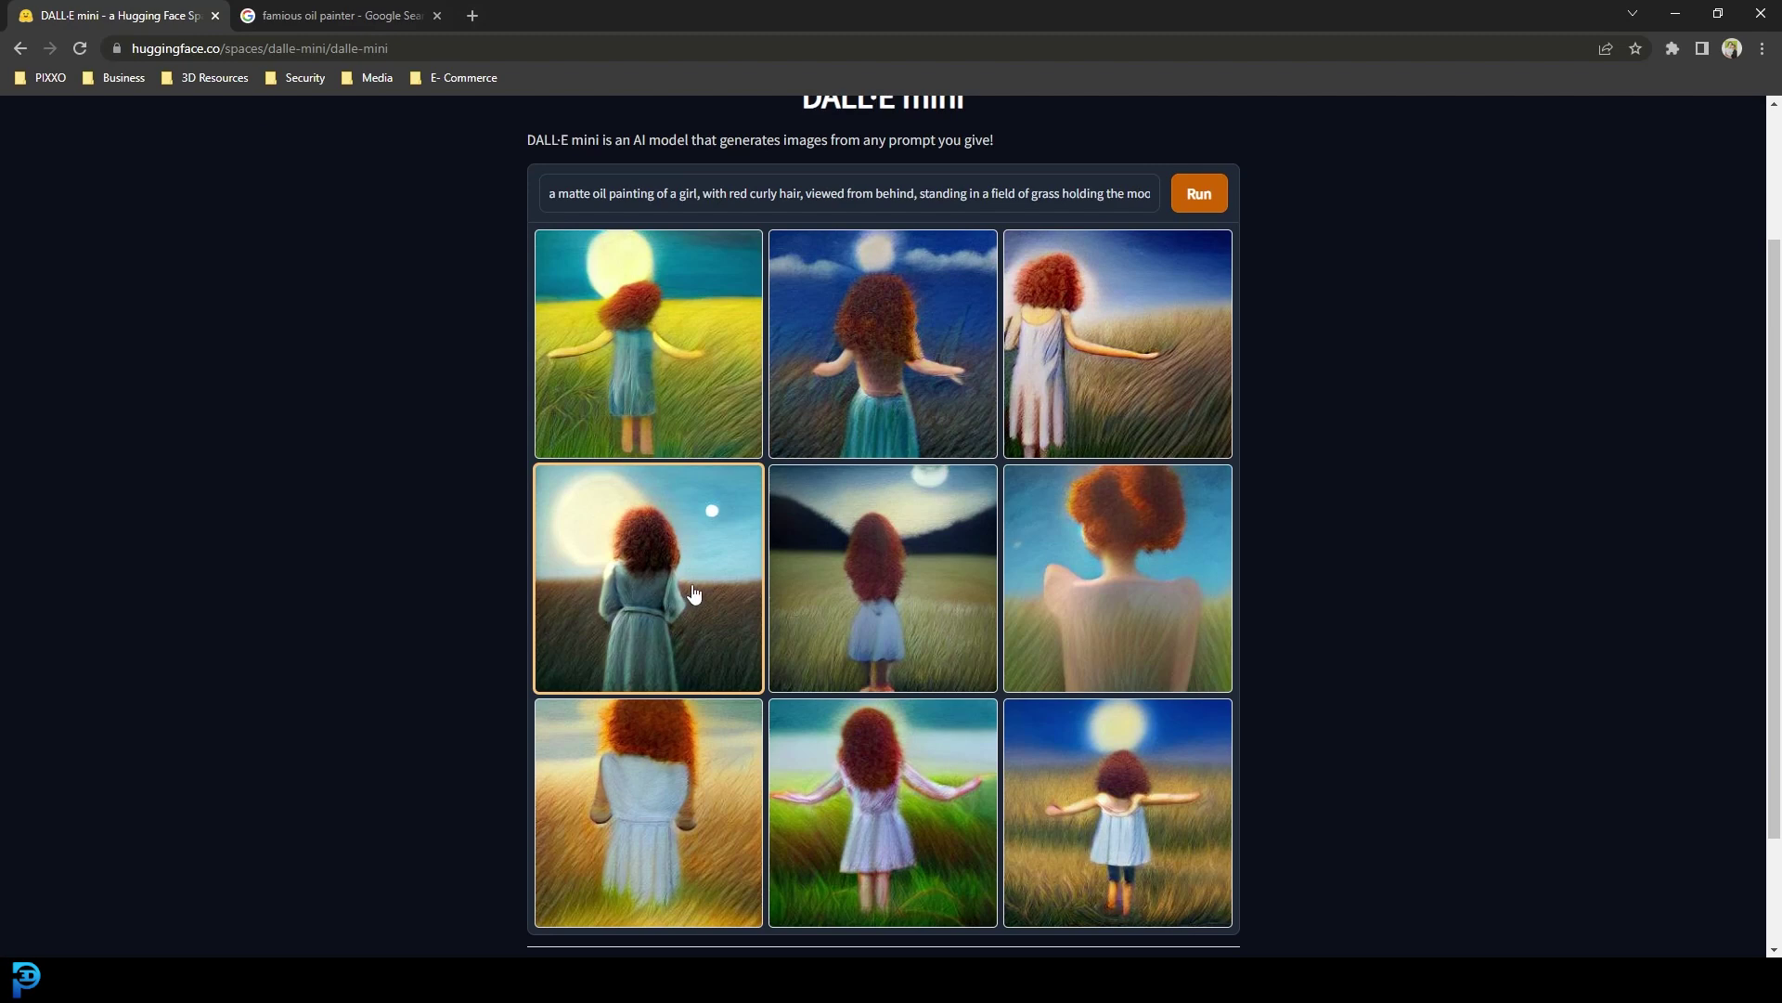
left_click(702, 599)
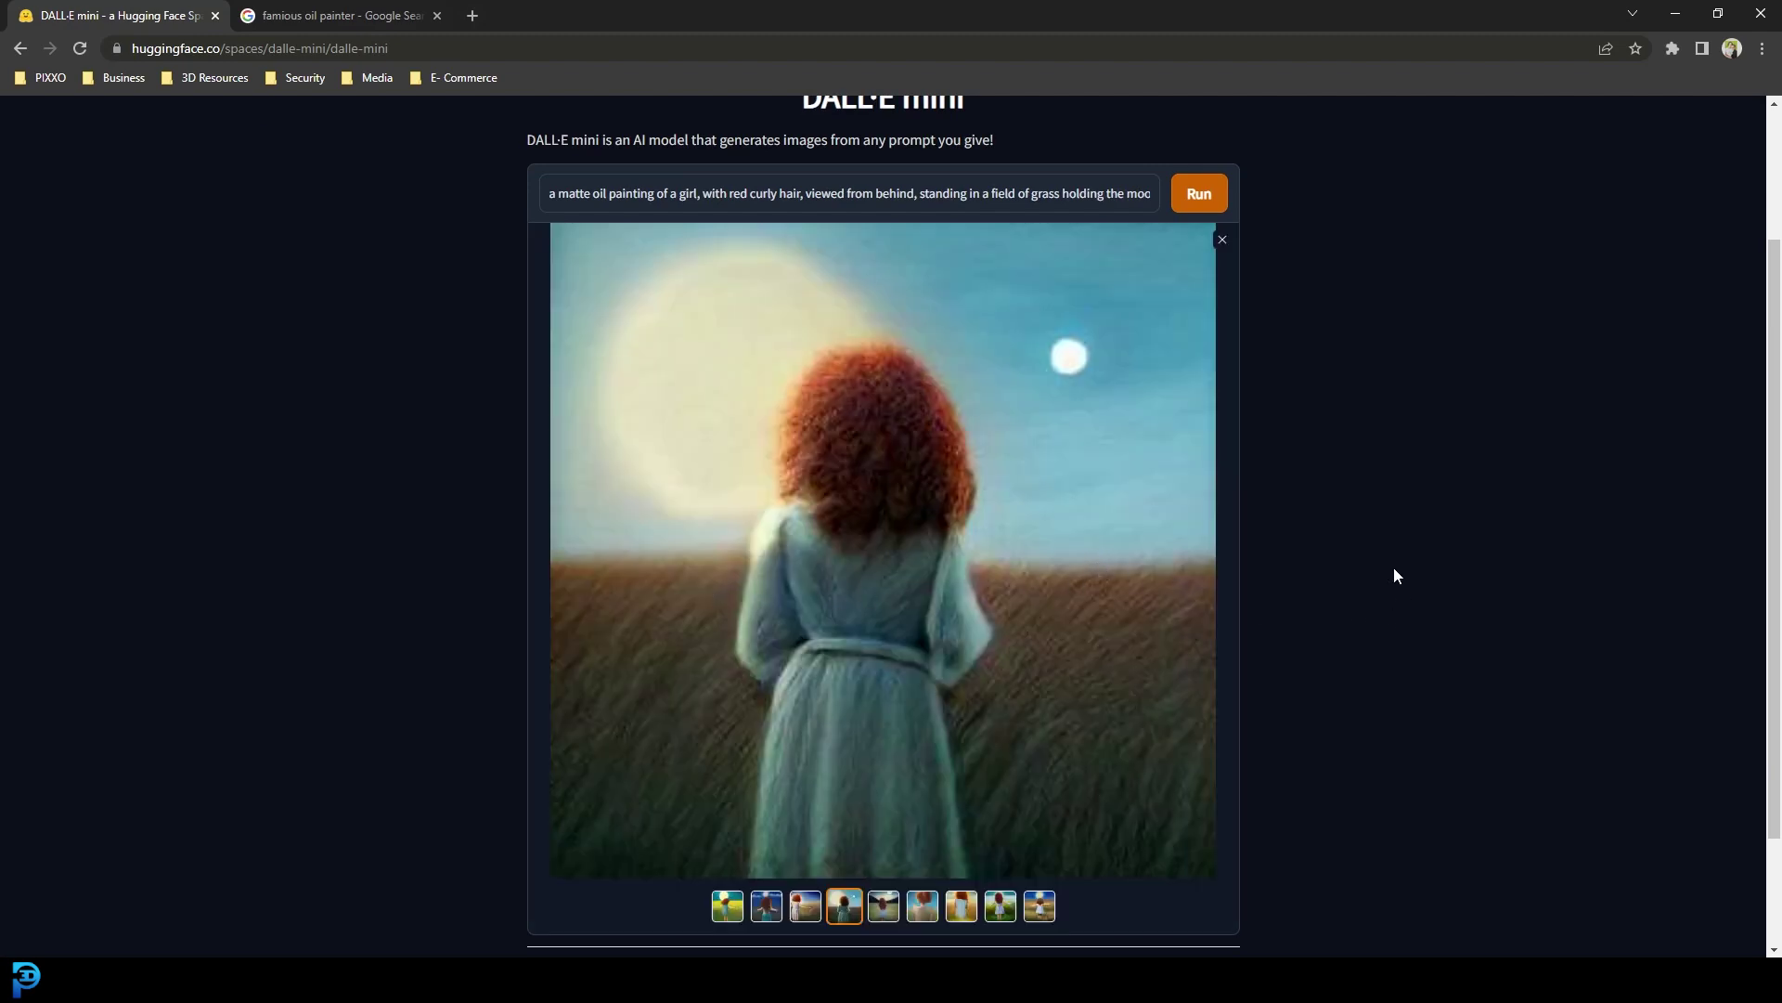
key("Print")
left_click_drag(550, 222, 1217, 877)
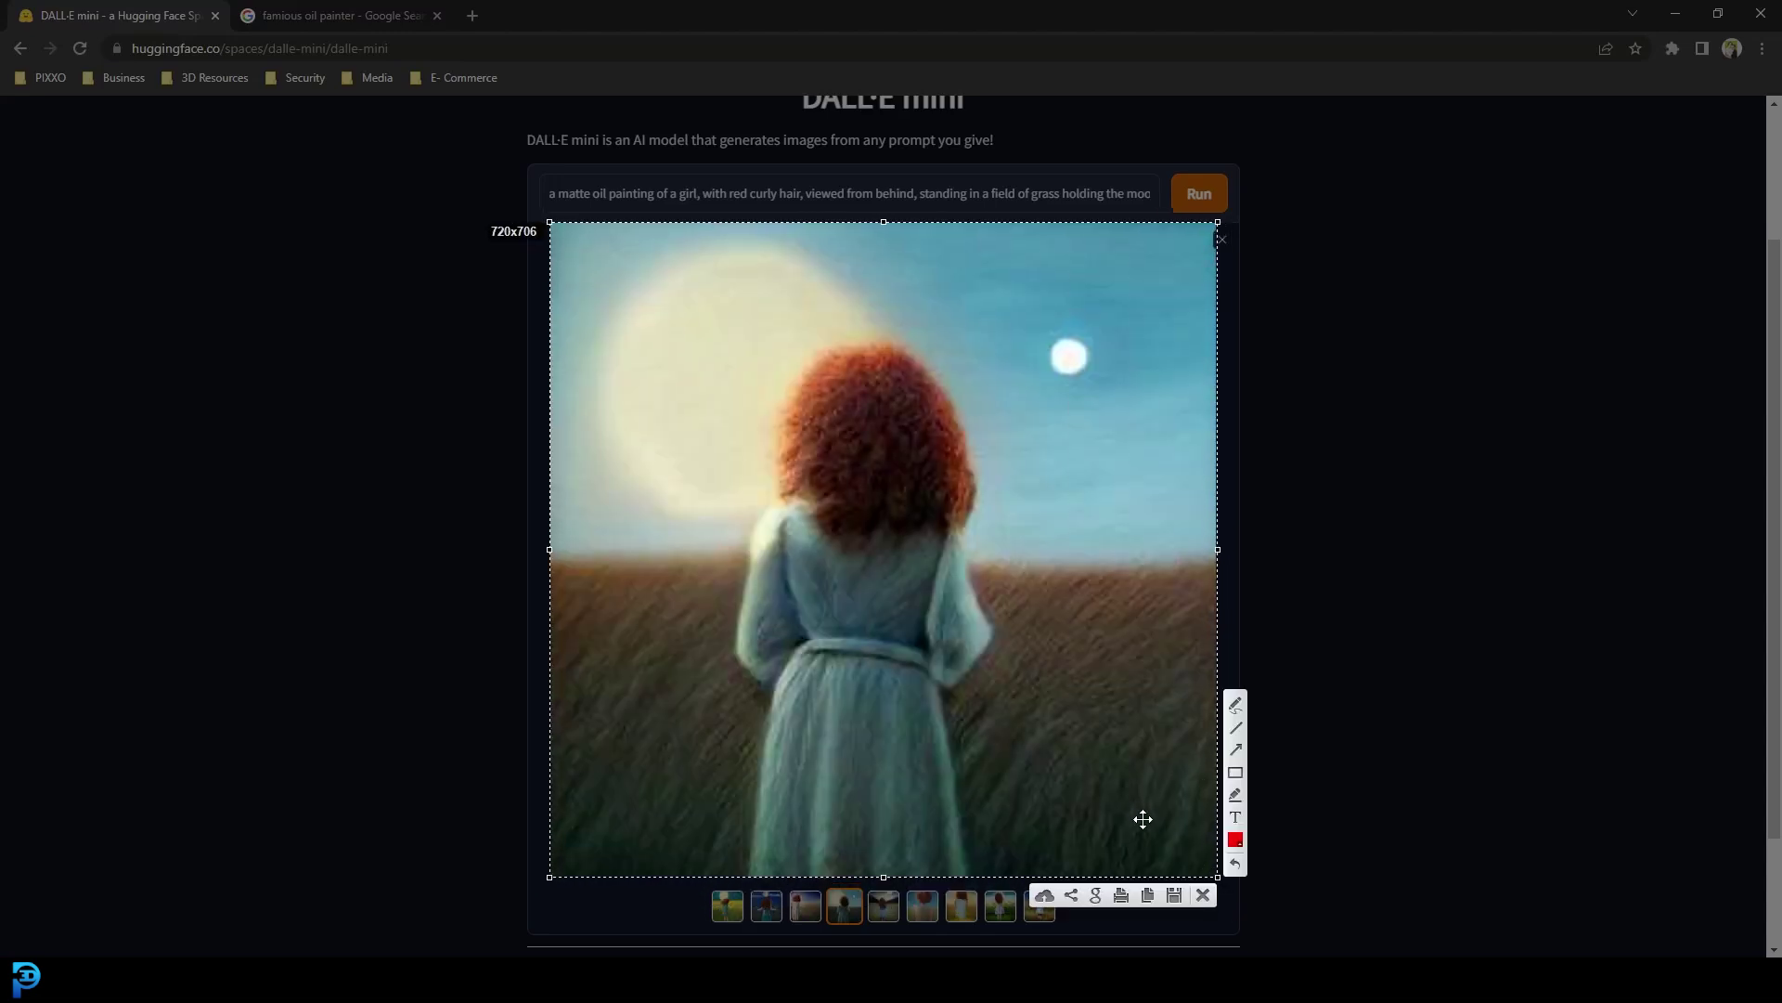
key("ctrl+s")
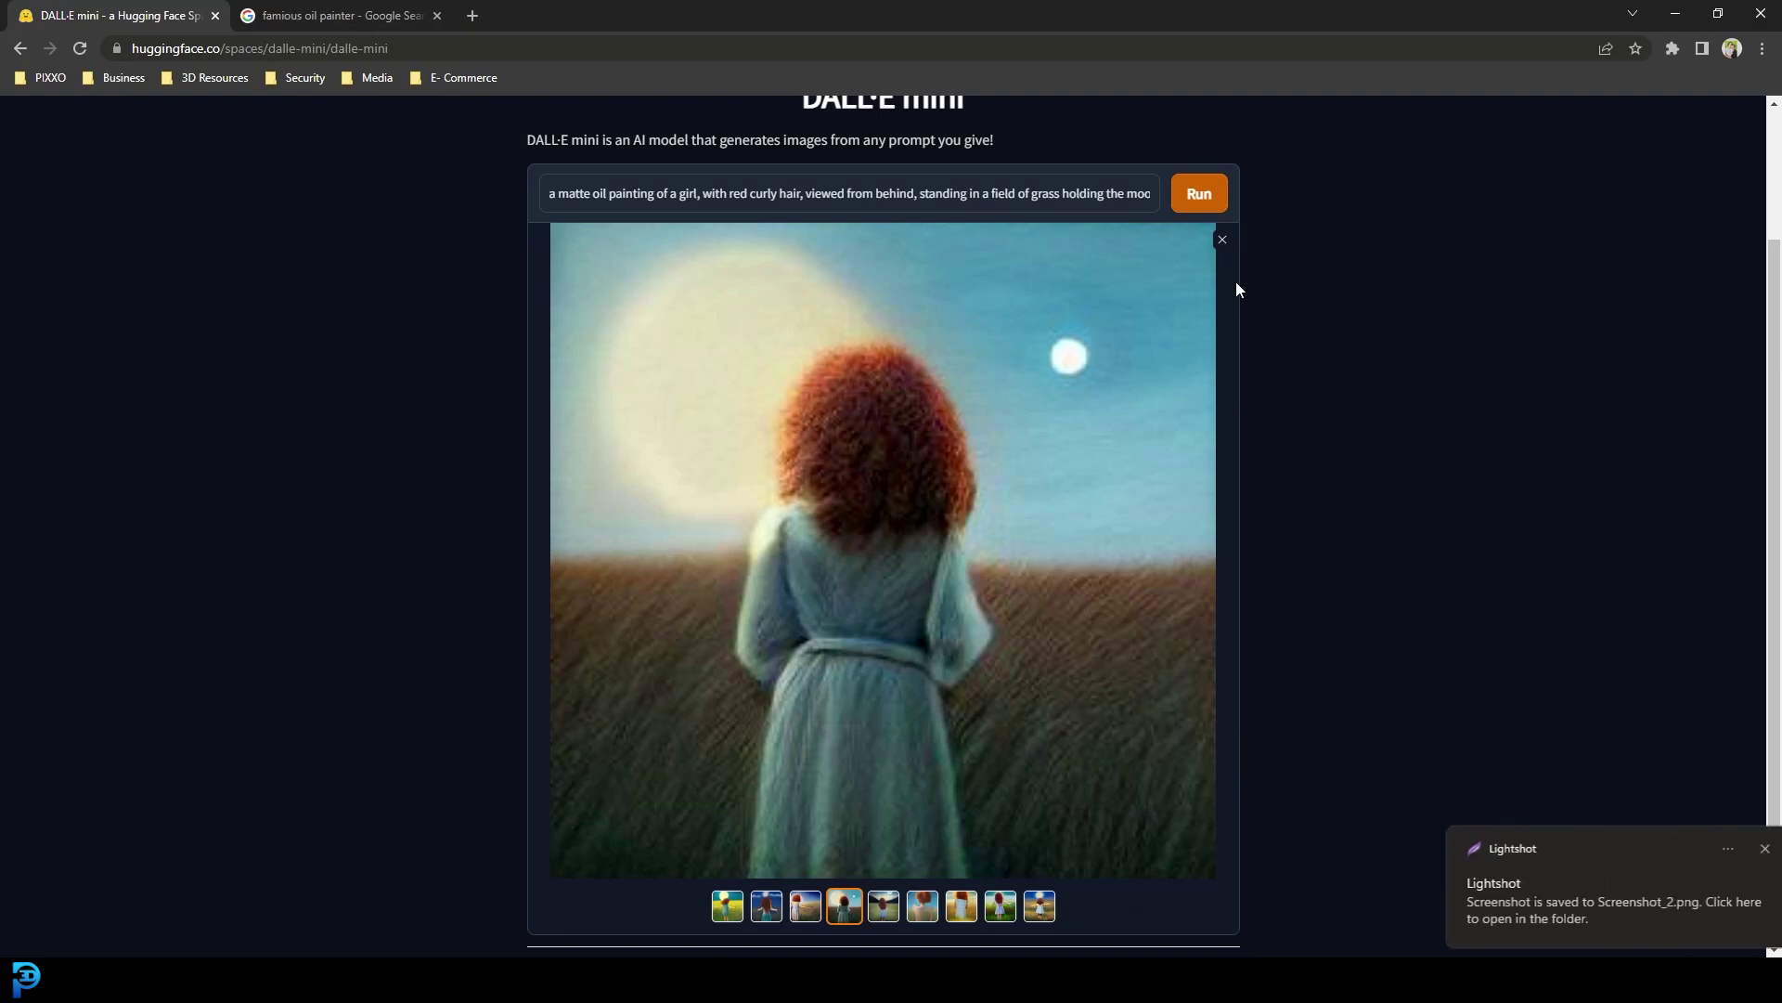
Return to the grid and save a screenshot of all nine paintings in the 3x3 grid.
left_click(1222, 240)
scroll(1357, 555, "down", 1)
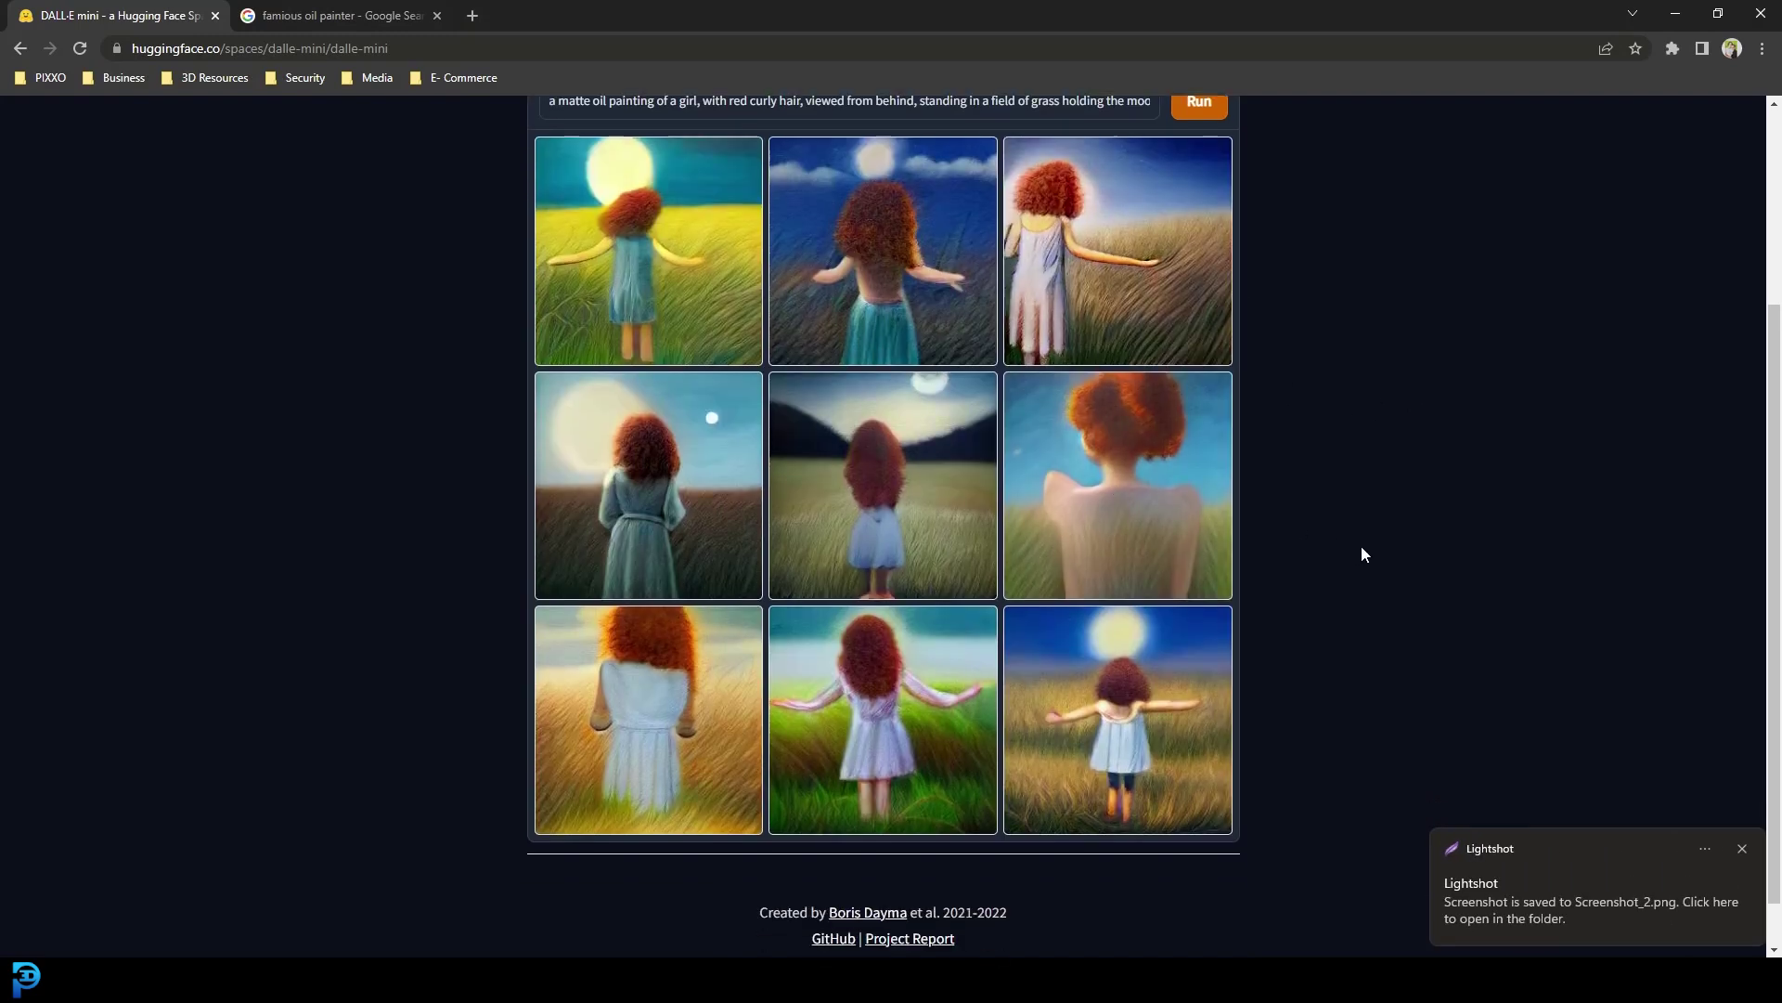
key("Print")
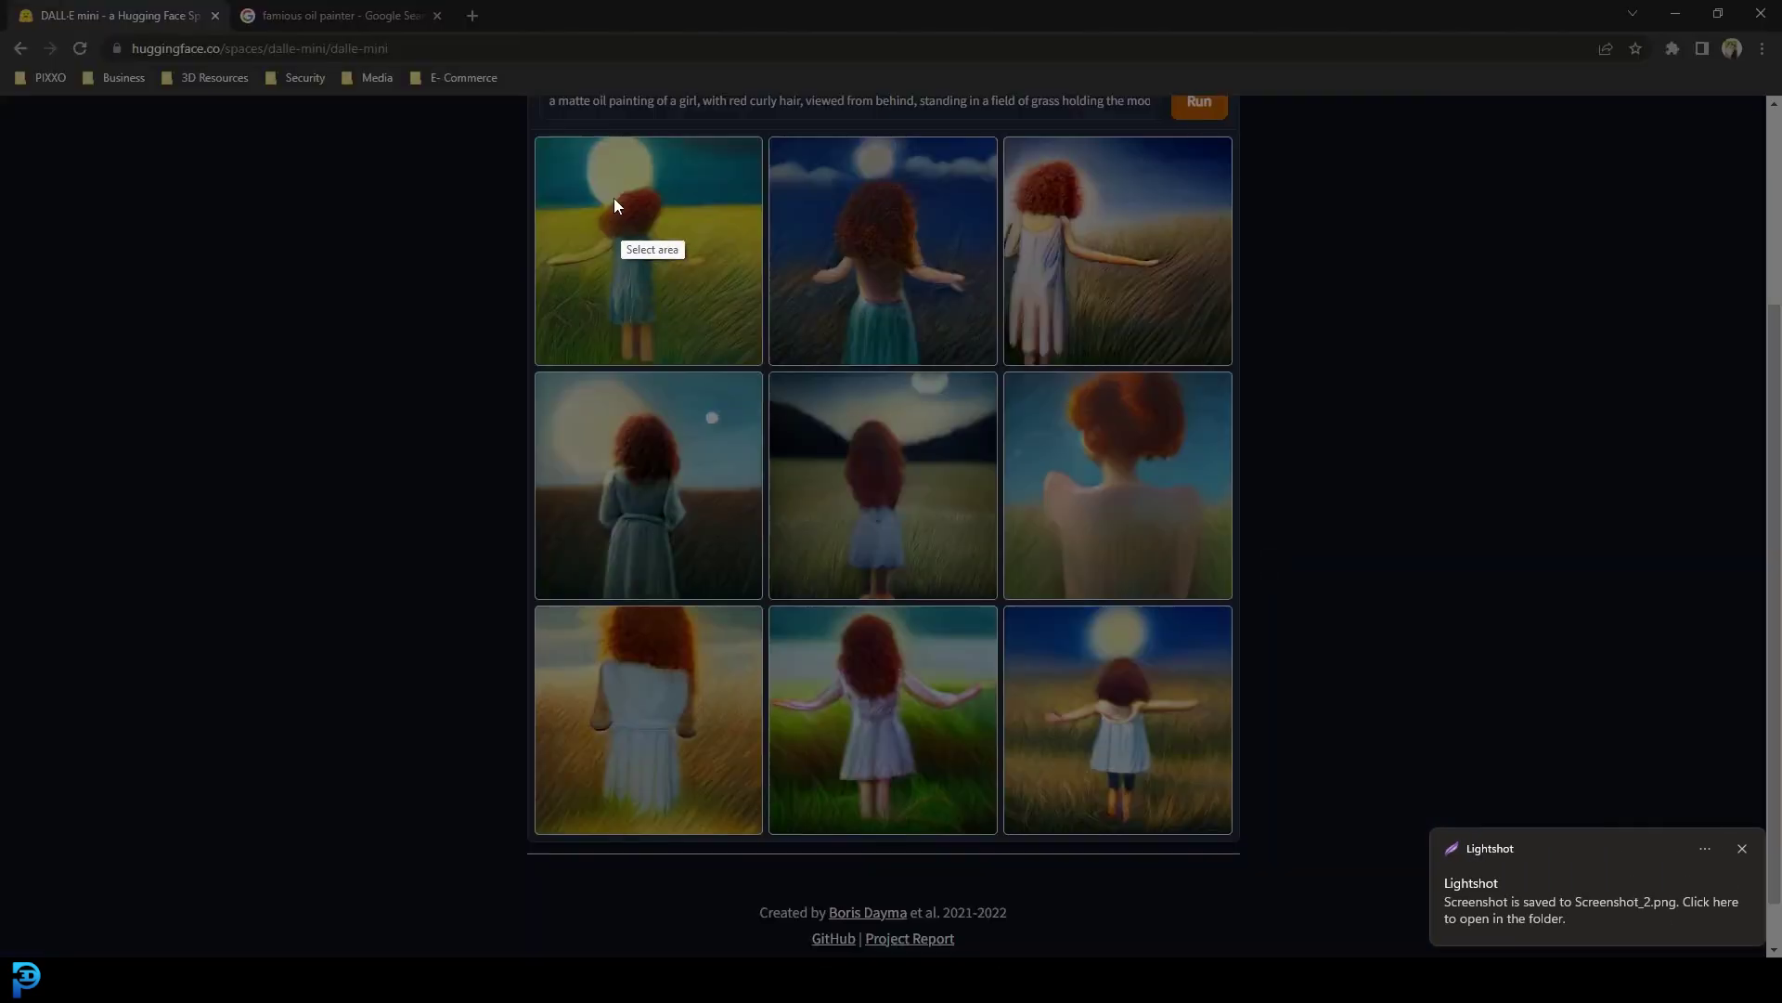
left_click_drag(532, 132, 1234, 835)
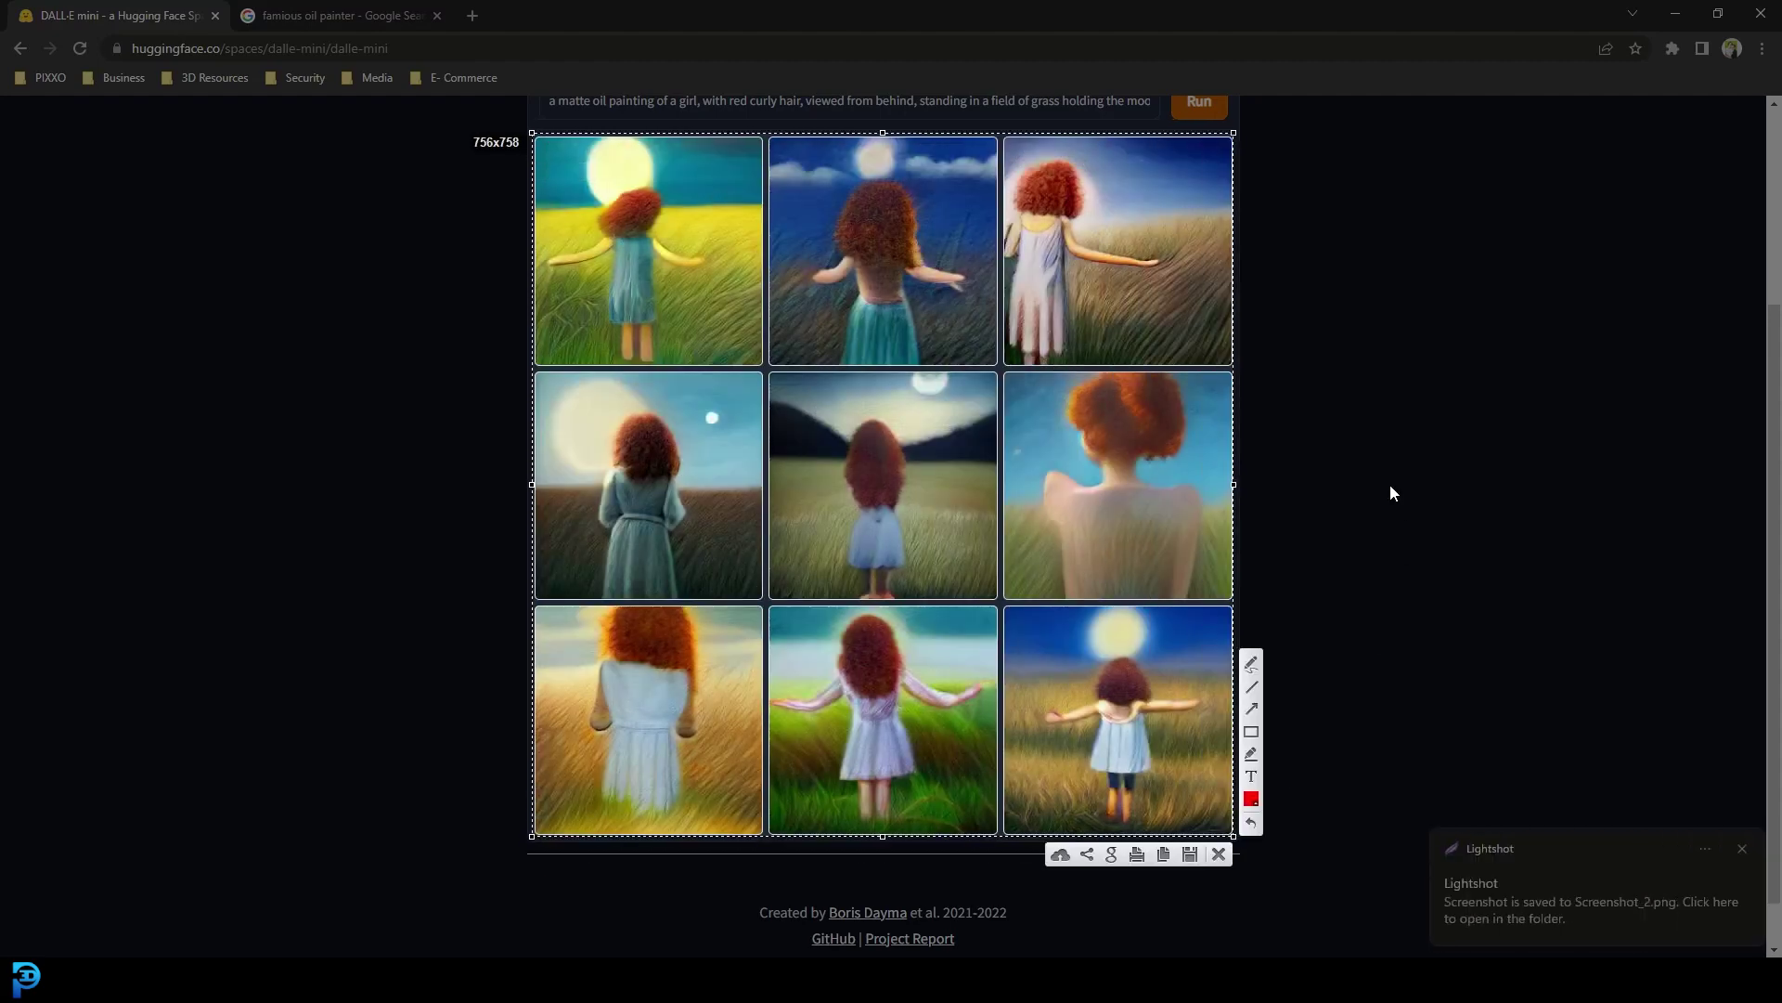
key("ctrl+s")
scroll(1381, 464, "up", 1)
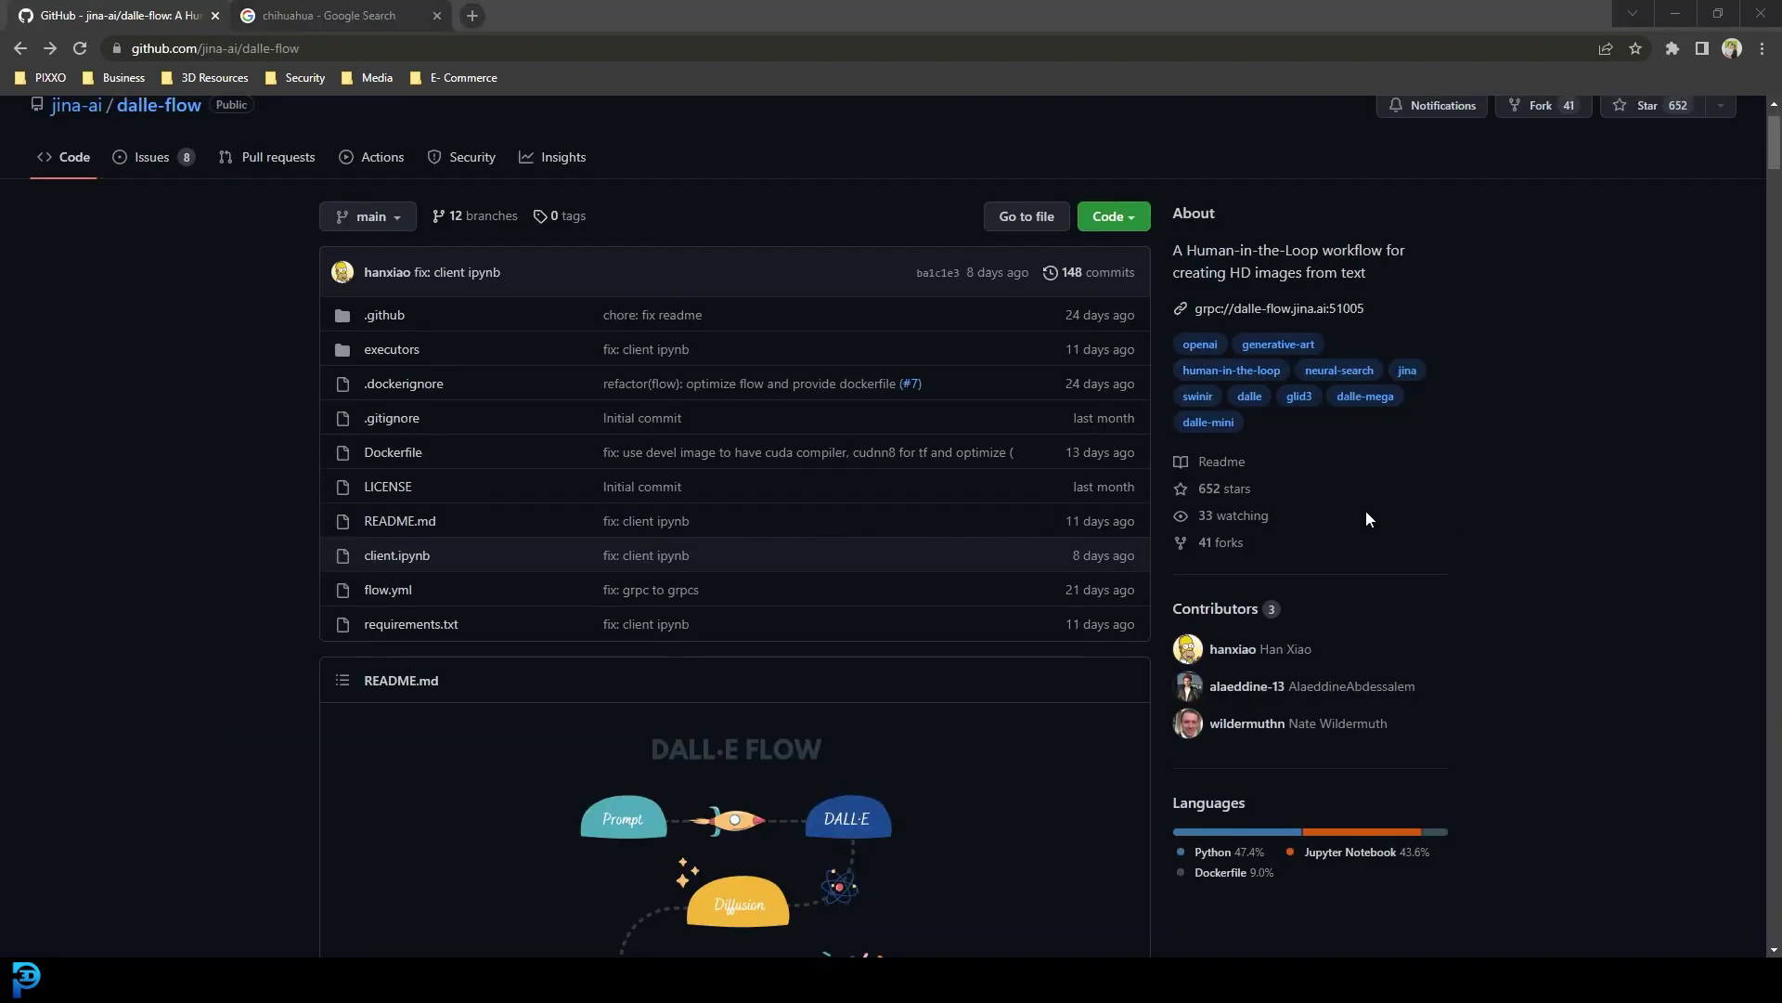
Scroll through the jina-ai/dalle-flow README's workflow diagram, description and example gallery.
scroll(1367, 518, "up", 1)
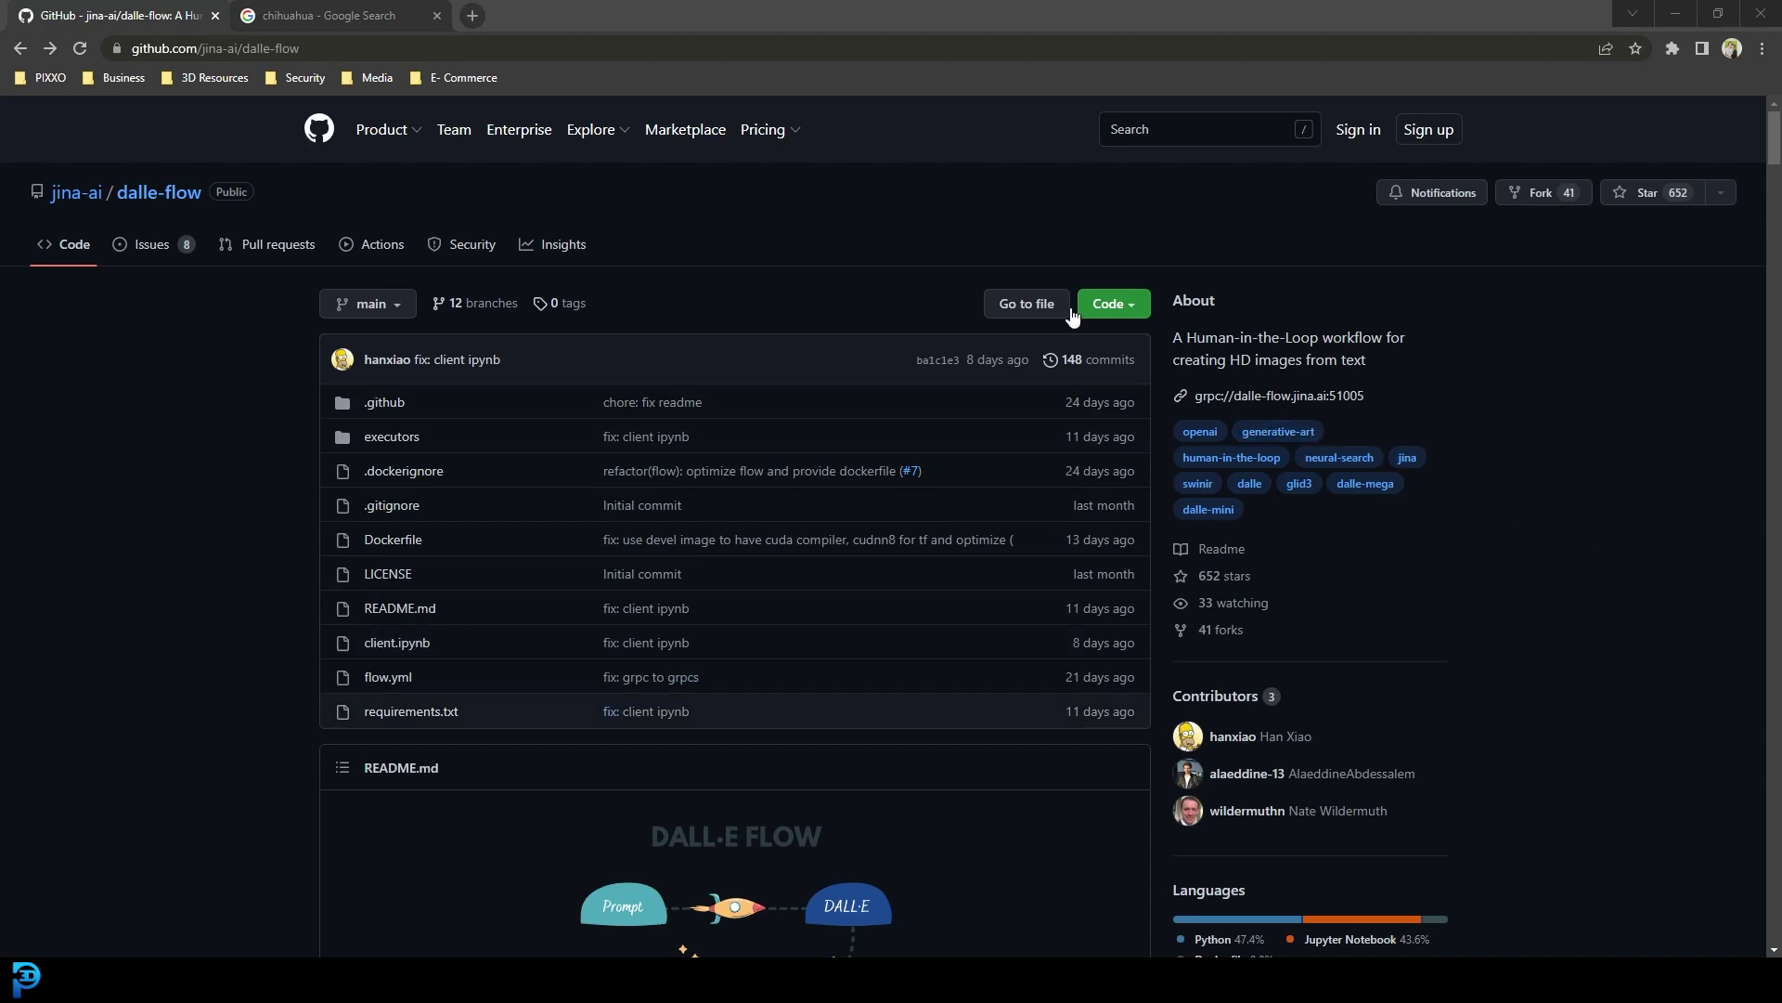
scroll(885, 474, "down", 5)
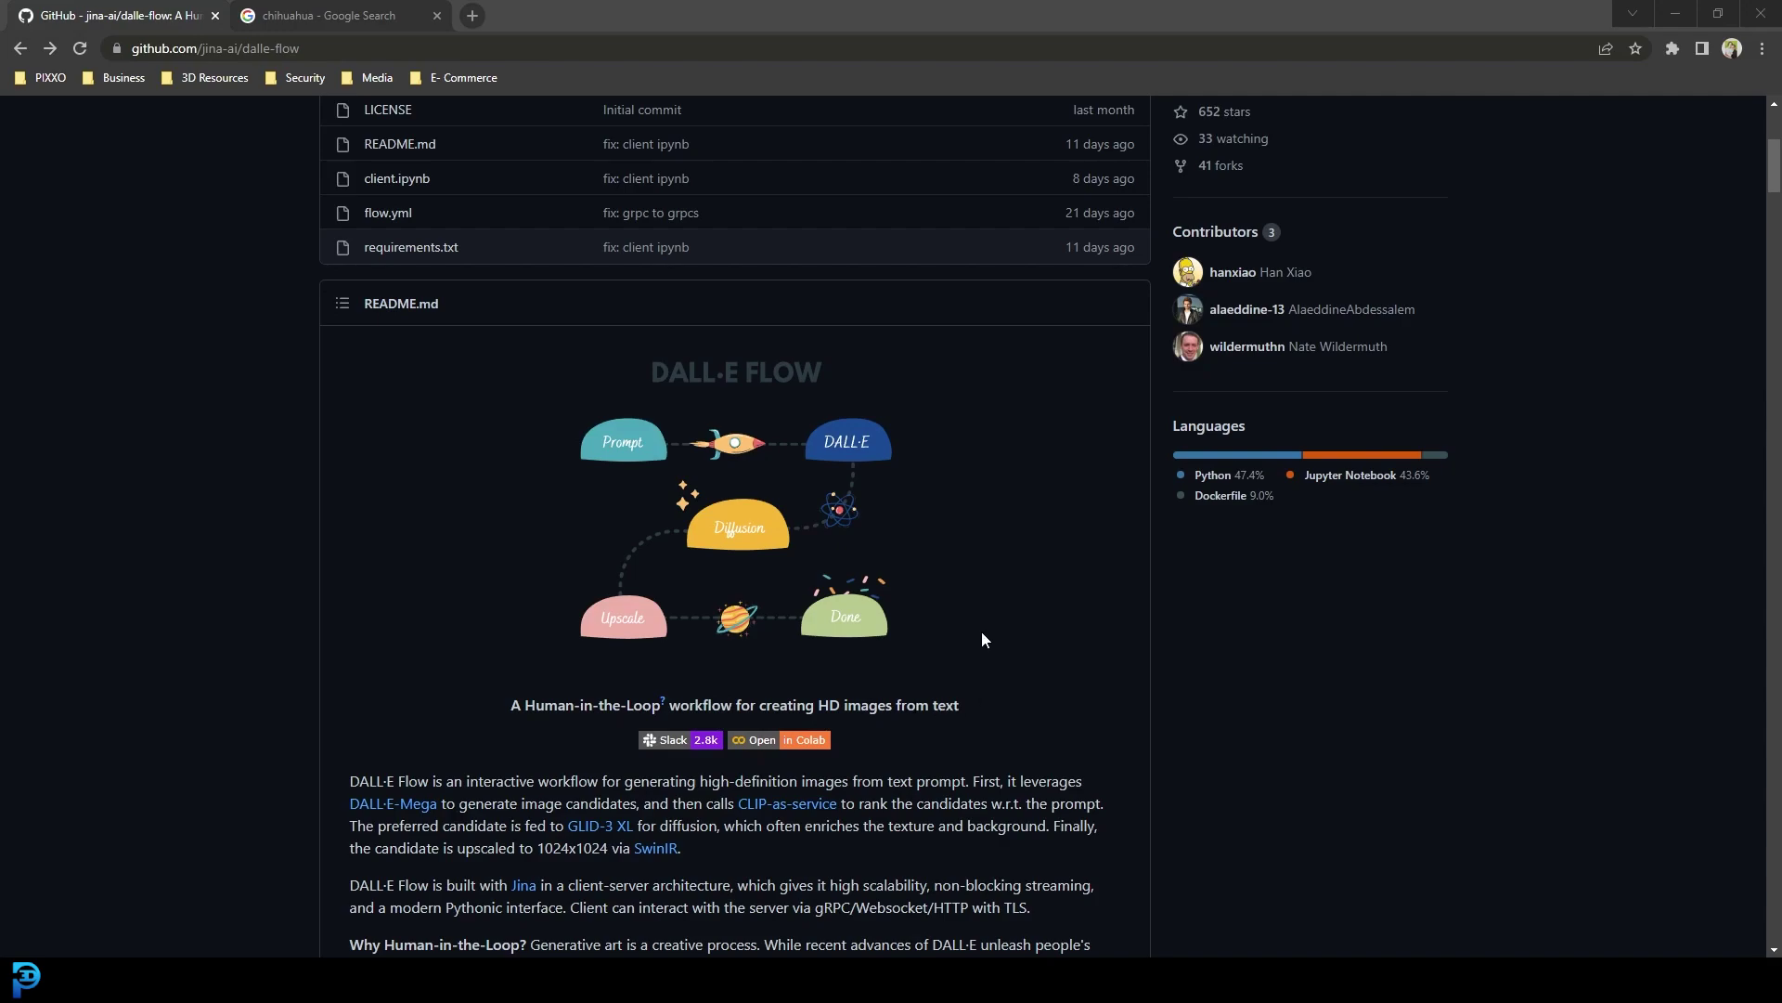
scroll(982, 688, "down", 10)
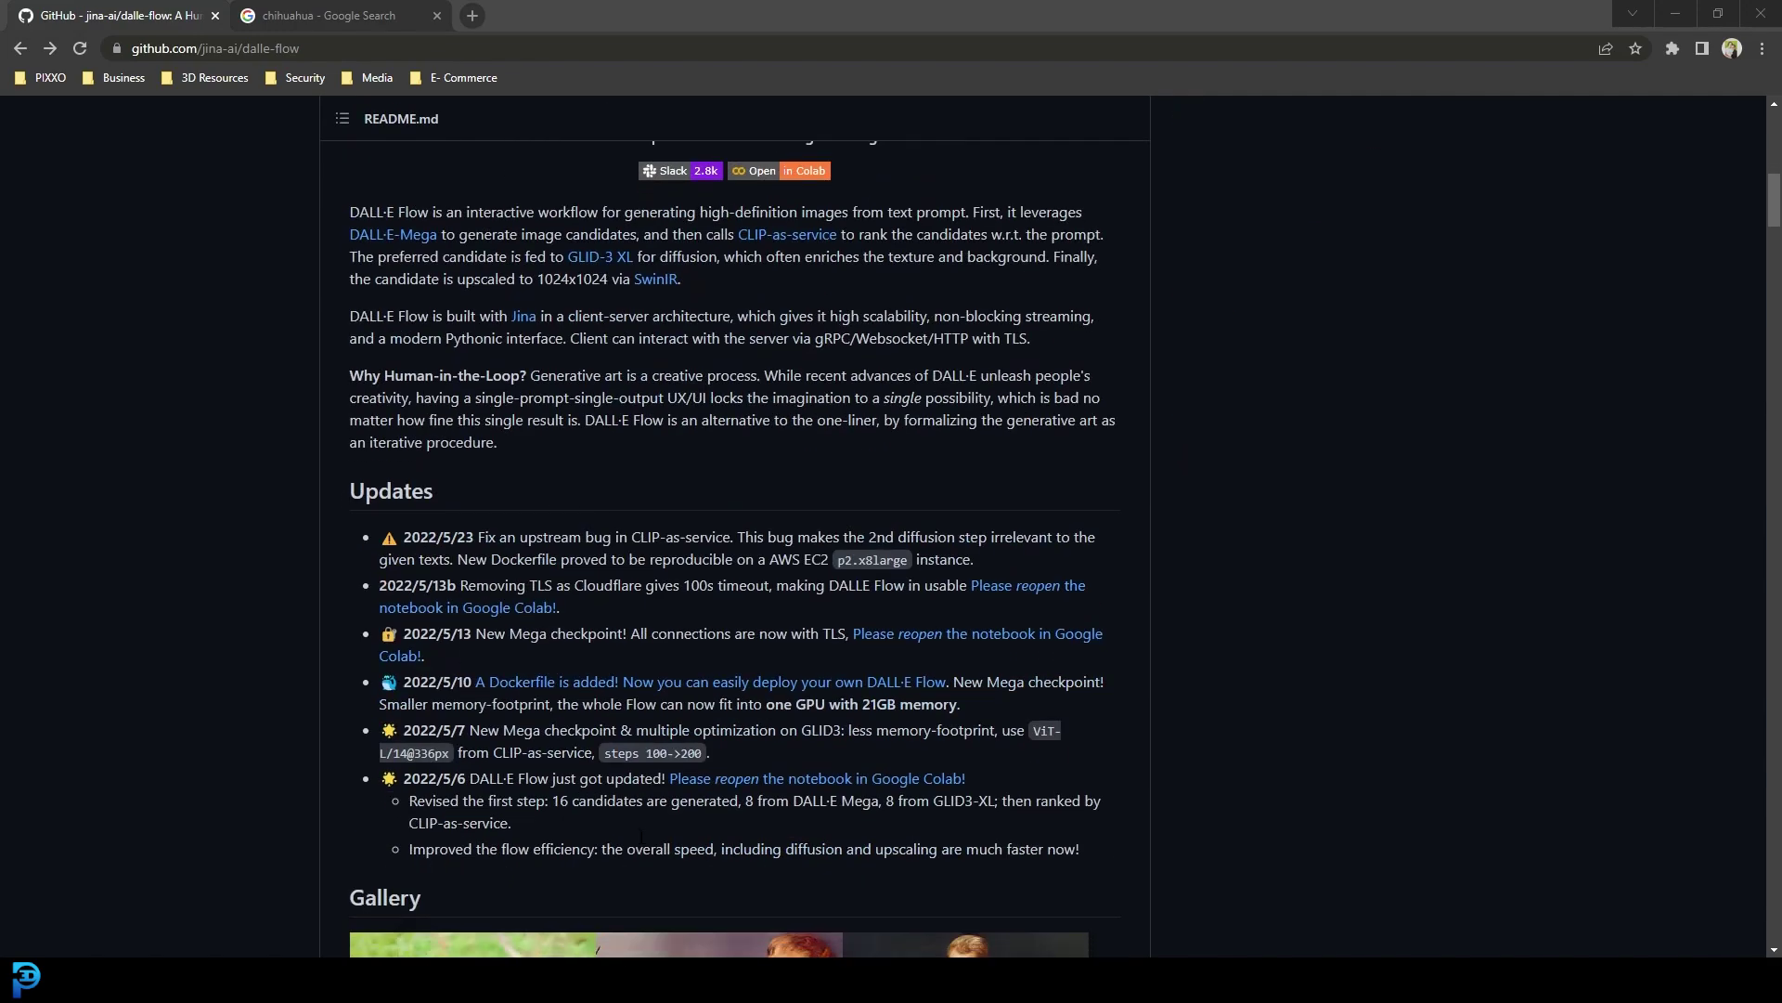
scroll(778, 388, "down", 6)
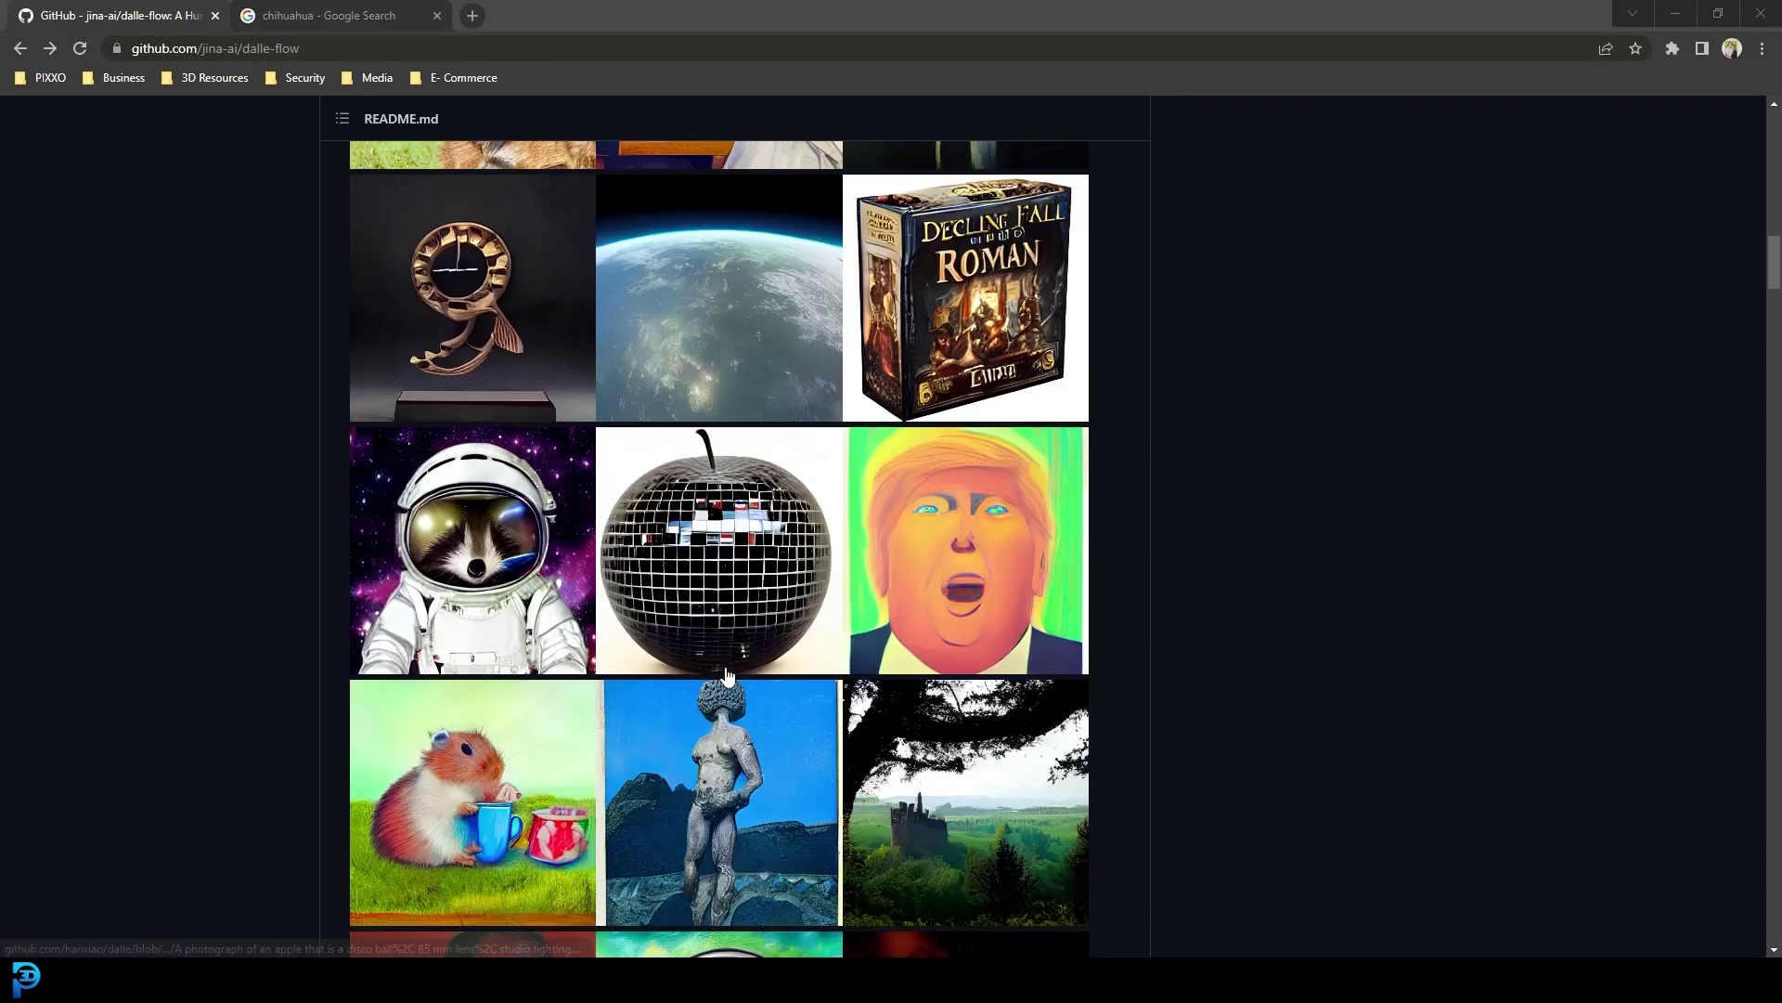
scroll(733, 639, "up", 8)
scroll(733, 638, "up", 5)
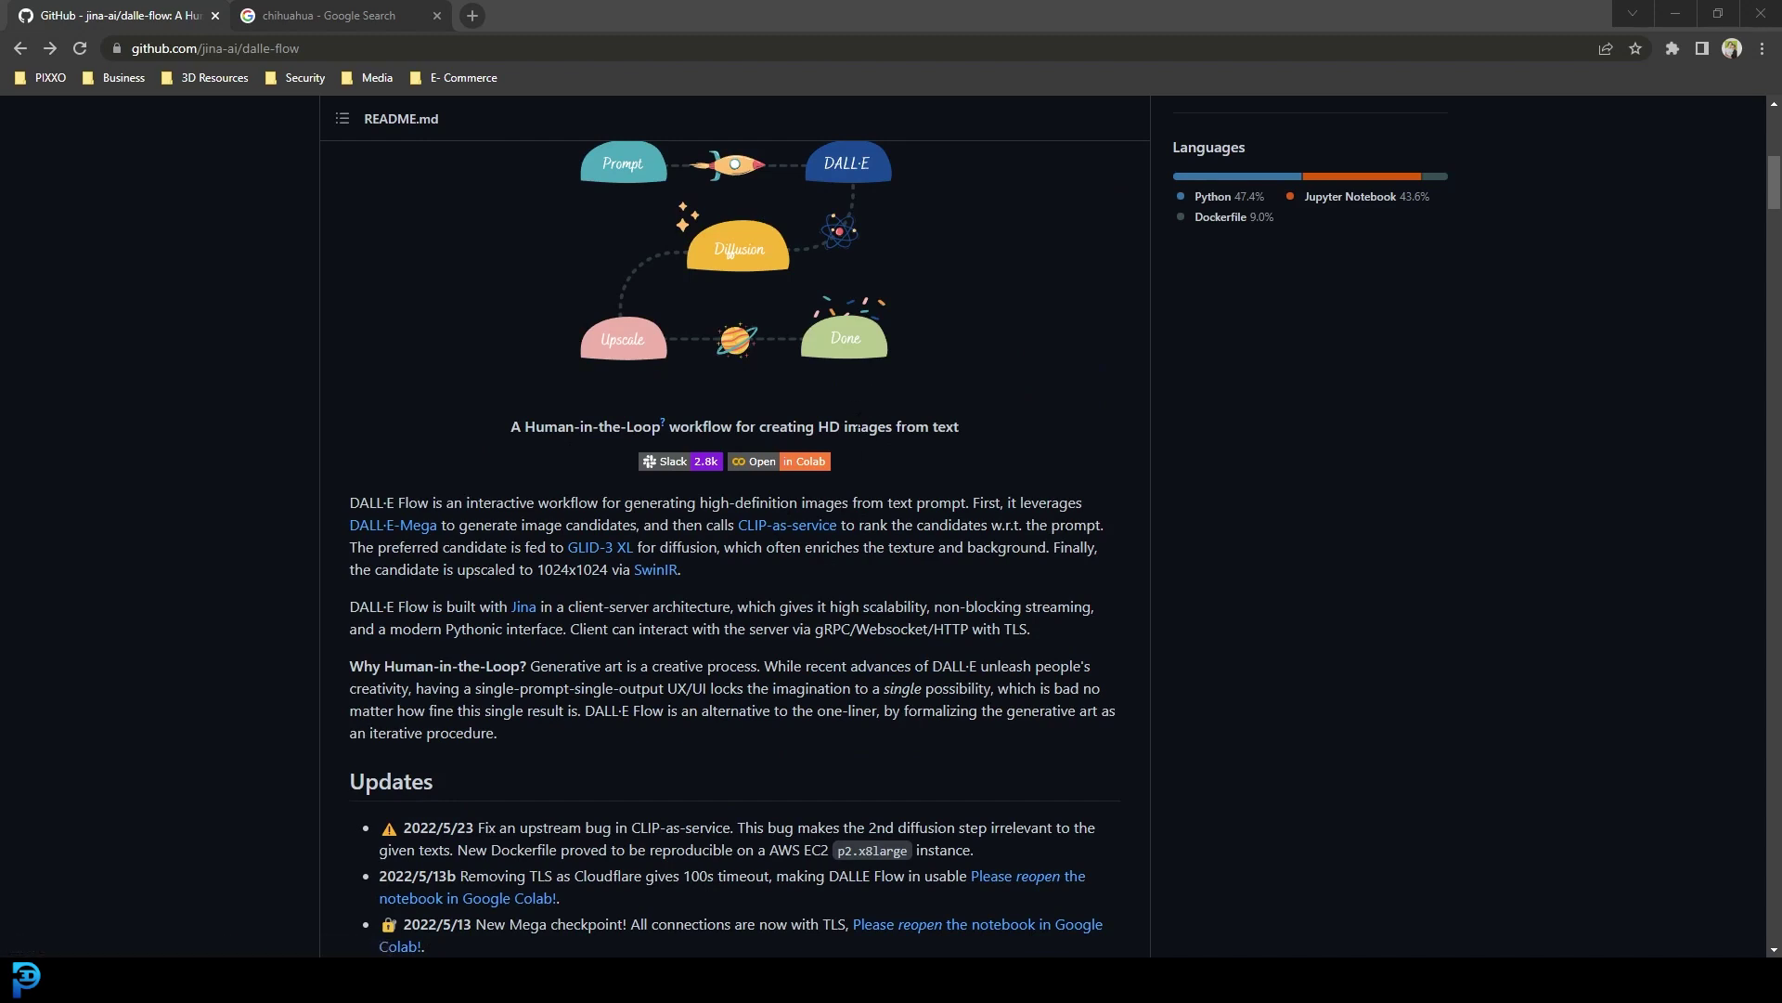
scroll(856, 423, "up", 2)
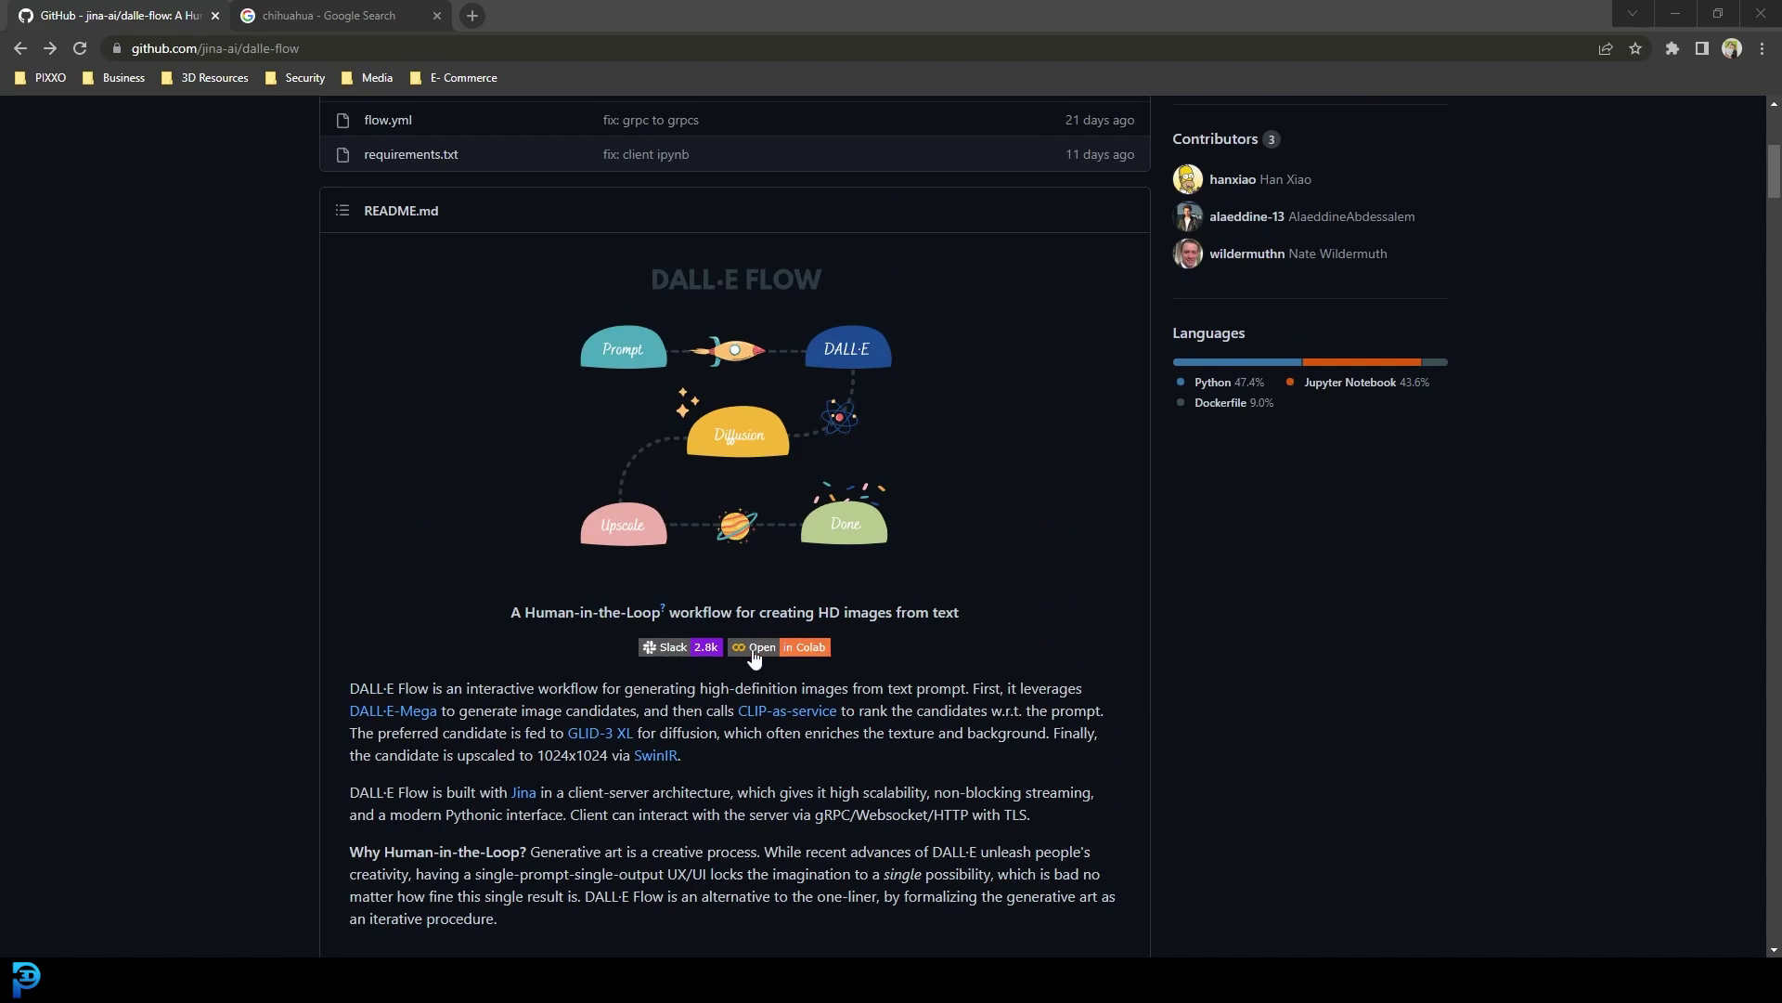
Launch client.ipynb in Colab from the Open in Colab badge and scroll to the install and prompt cells.
left_click(813, 648)
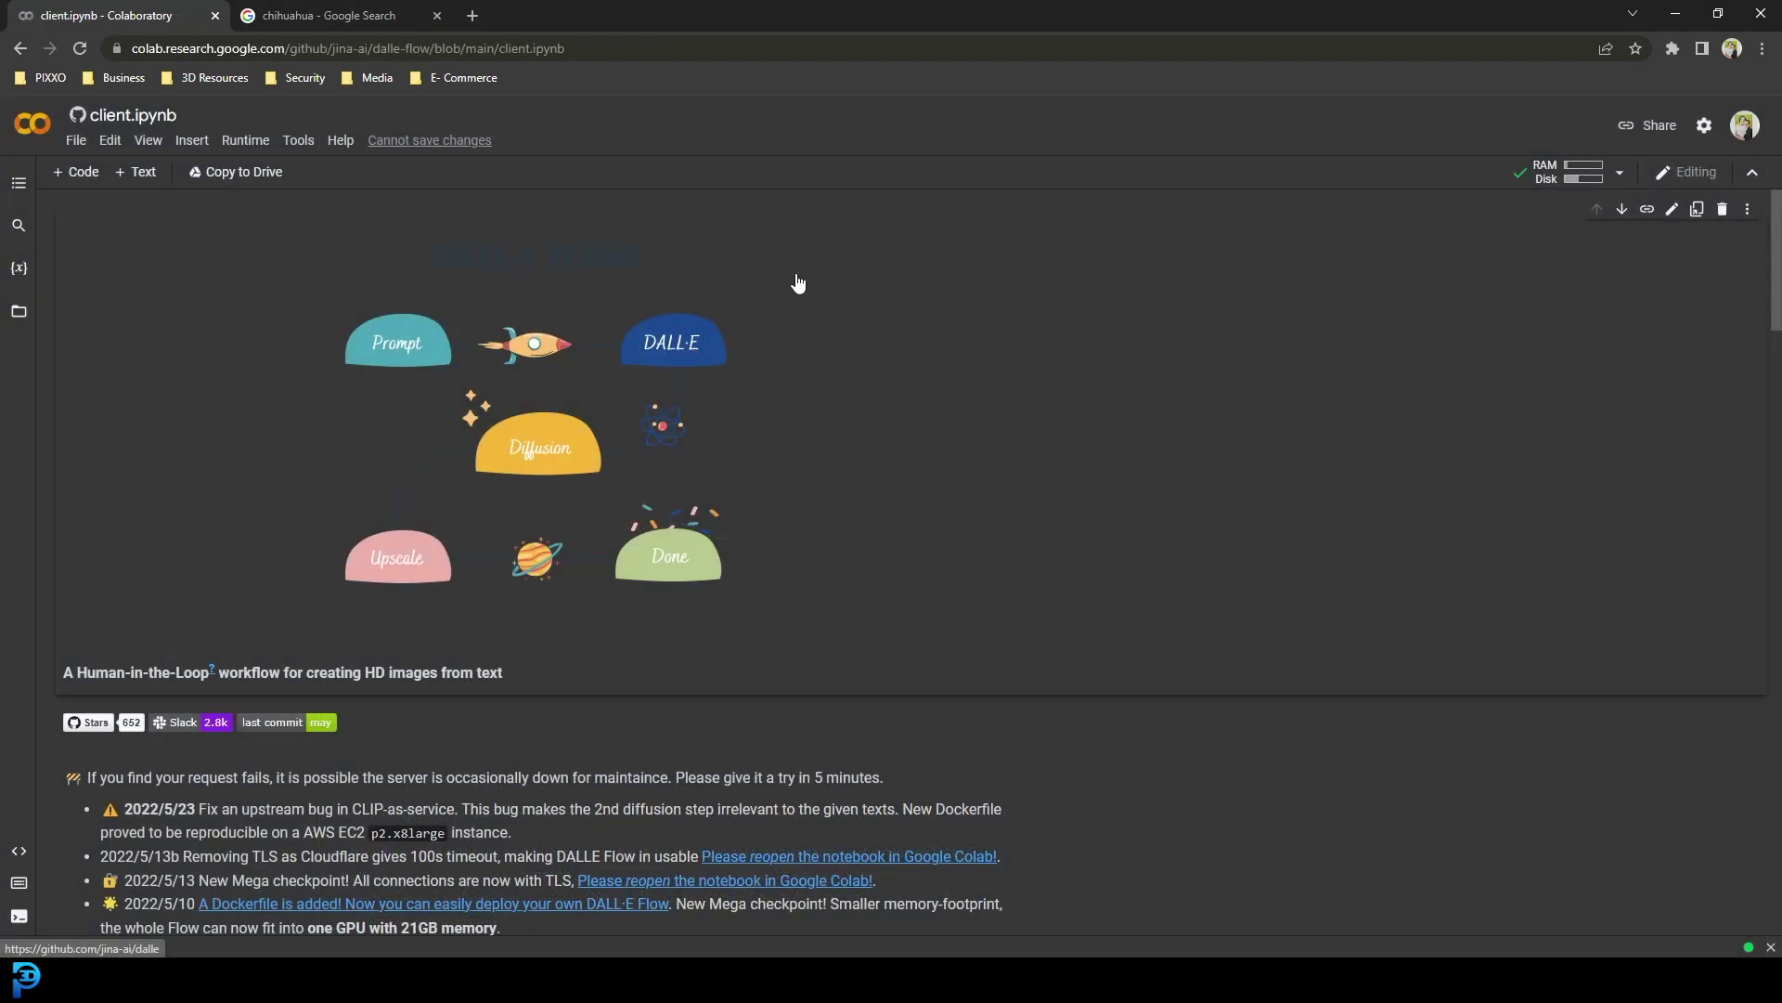
scroll(894, 520, "down", 2)
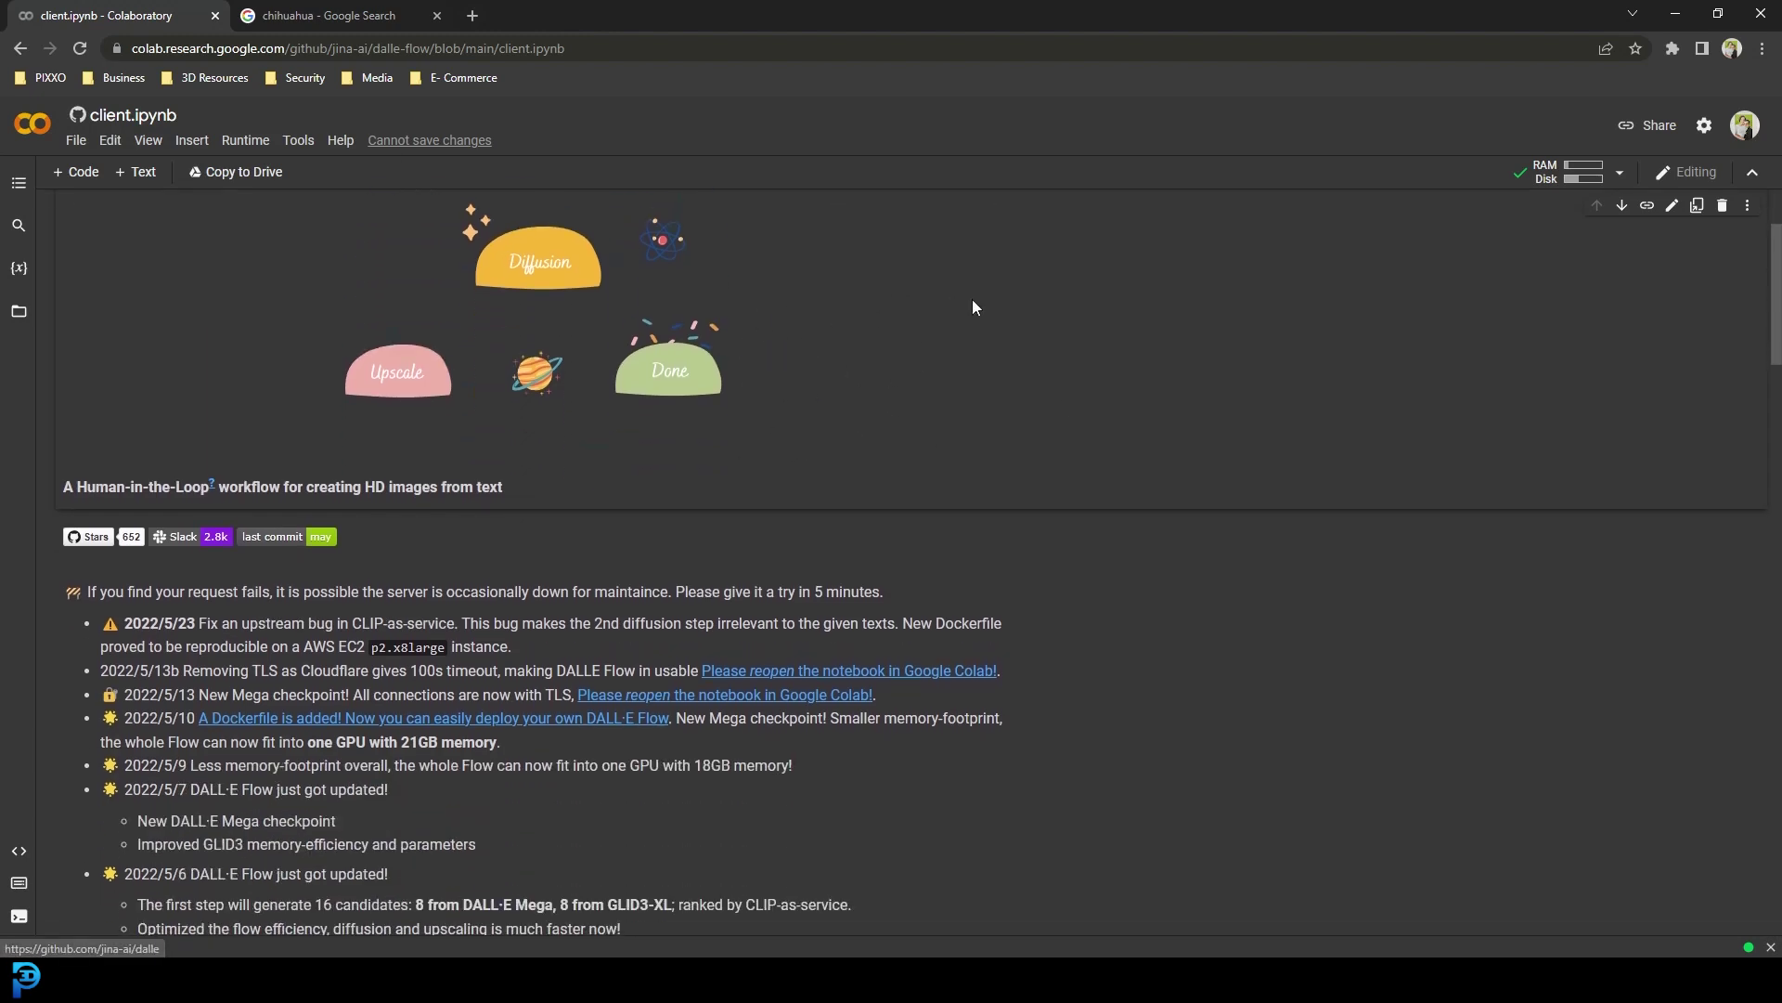
scroll(295, 587, "down", 5)
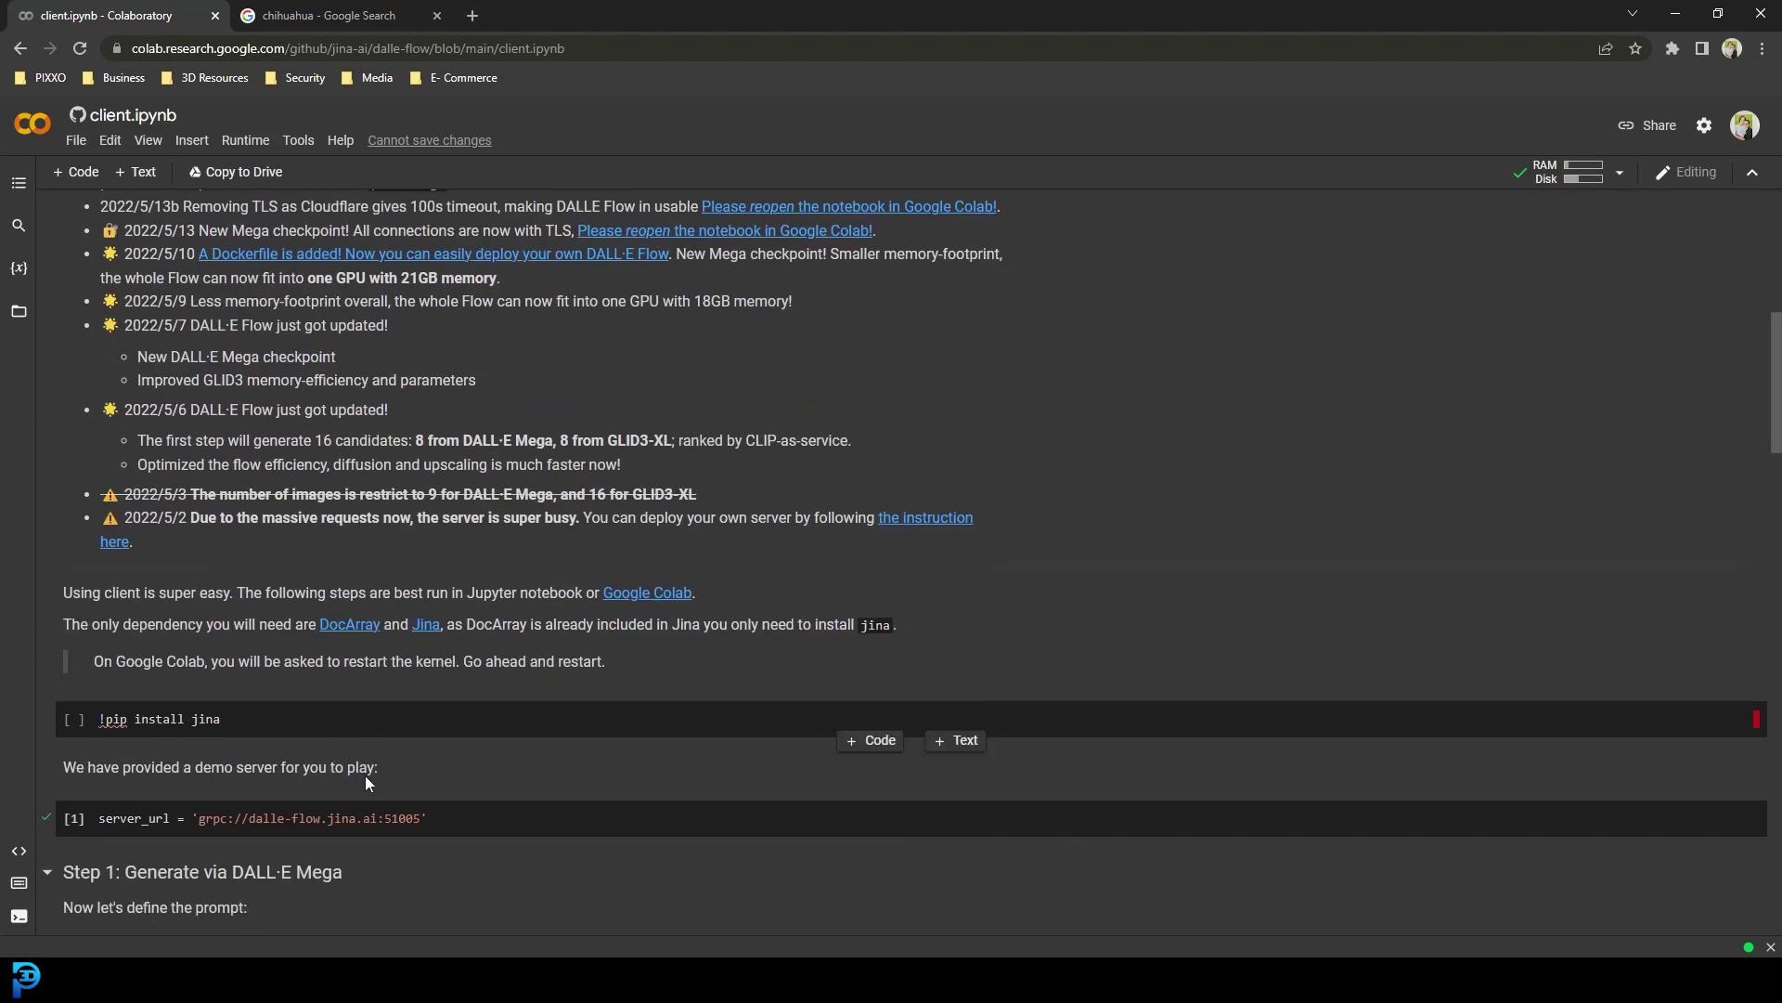
scroll(776, 583, "down", 1)
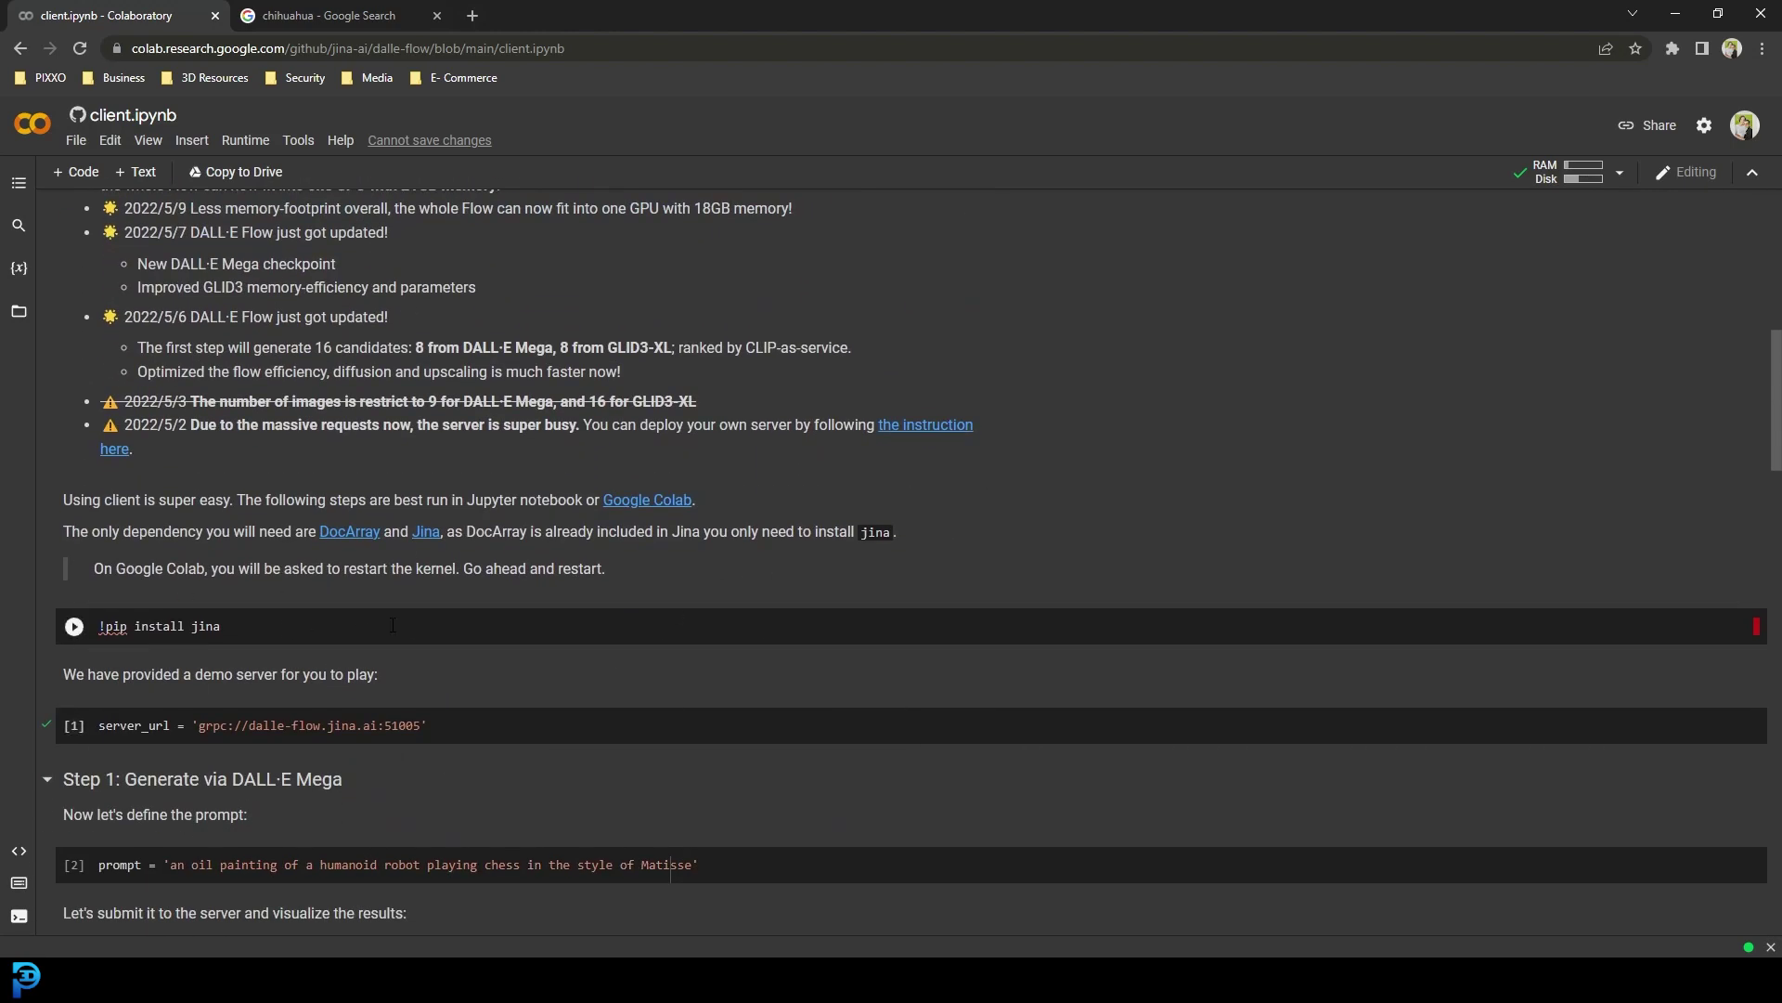
Run the !pip install jina cell, accepting the notebook warning with Run anyway.
left_click(74, 627)
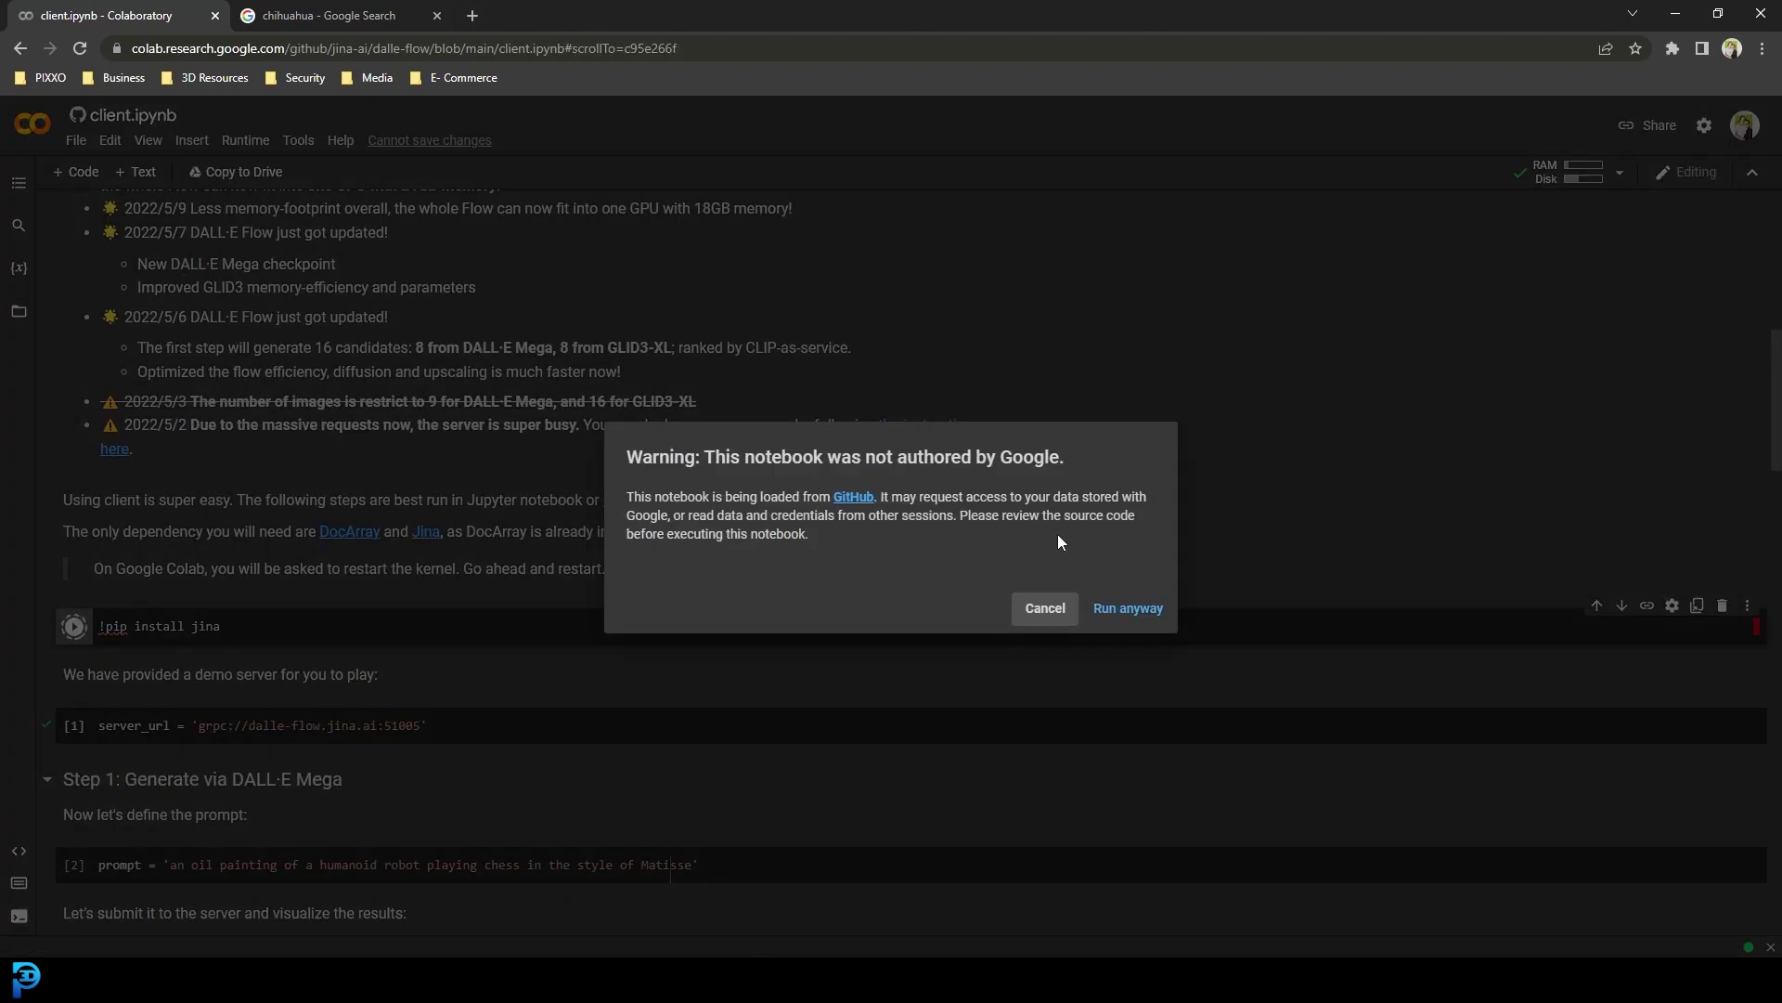
left_click(1141, 613)
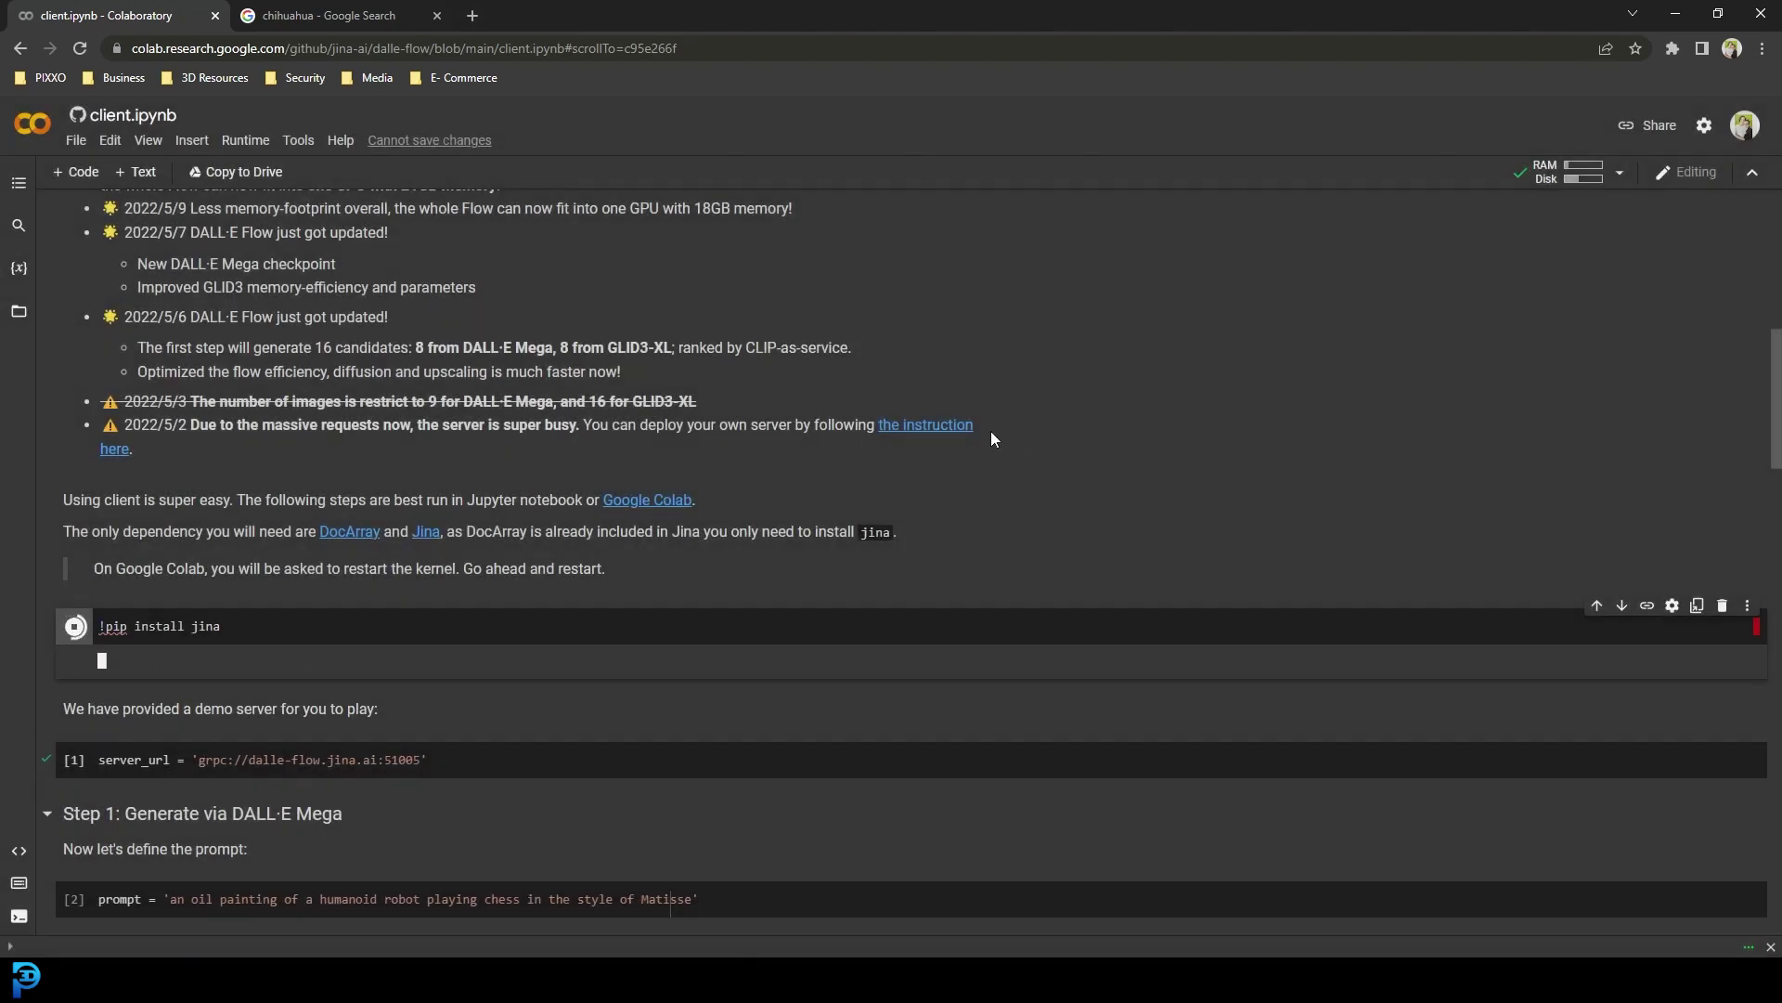
scroll(990, 440, "down", 3)
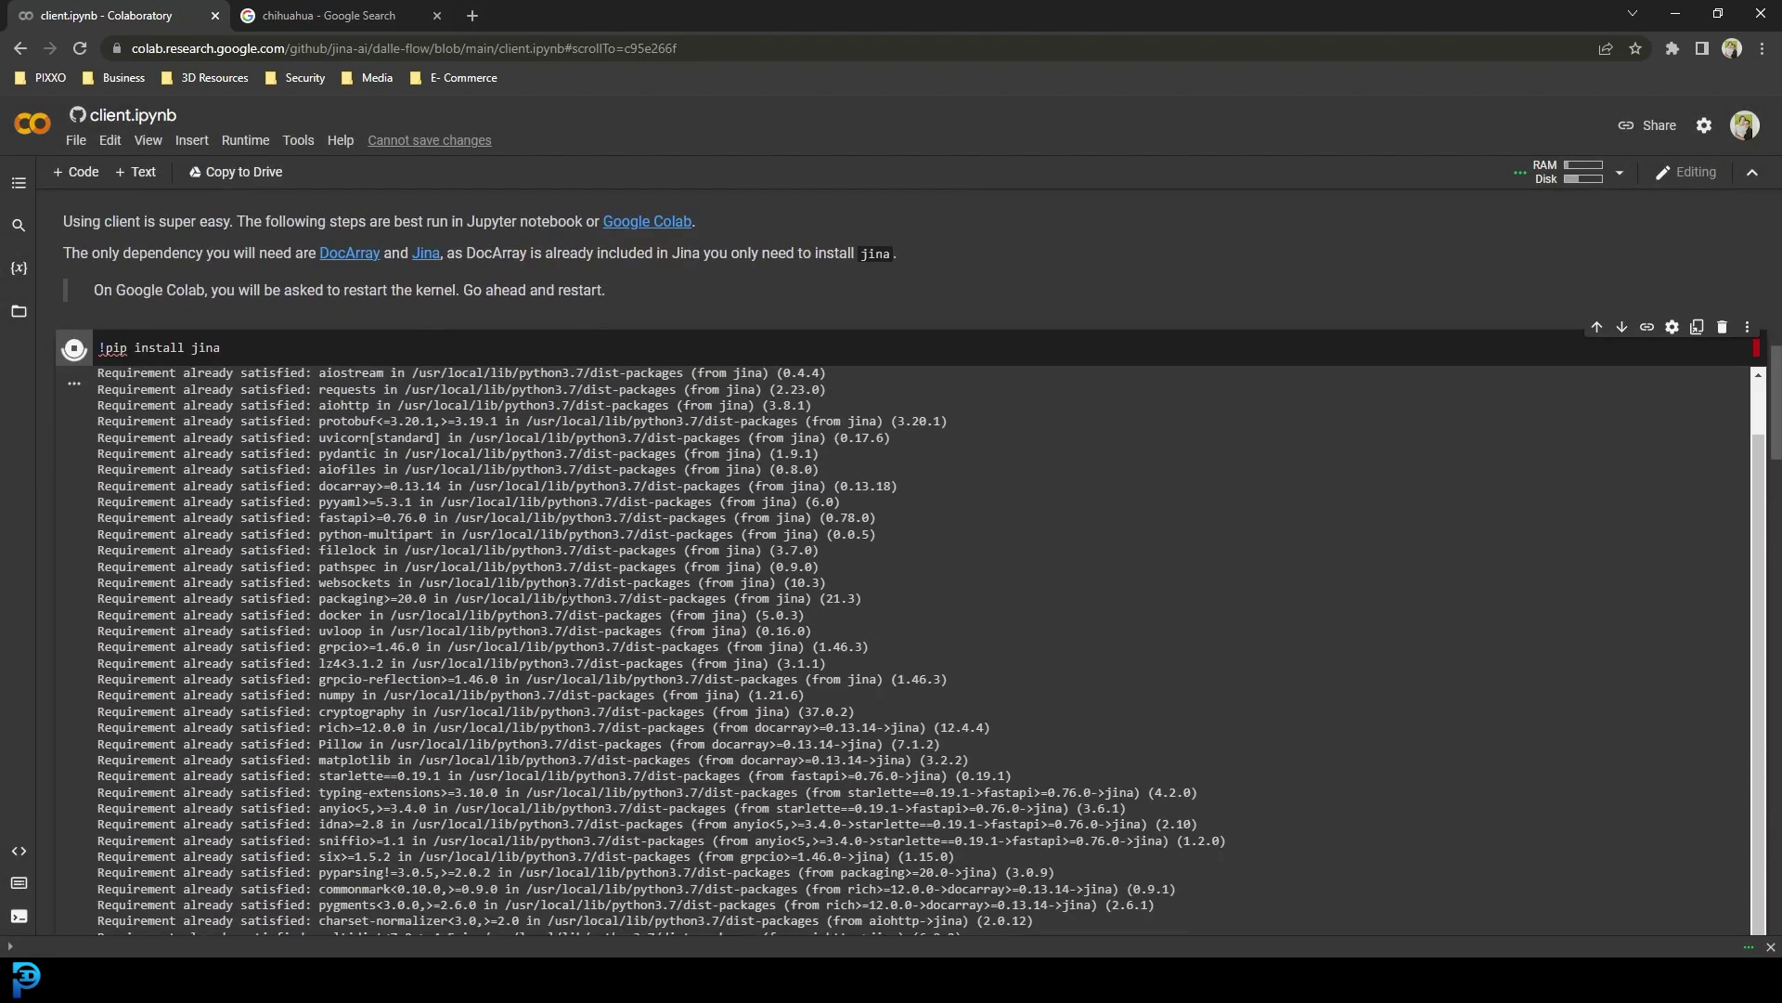
scroll(394, 421, "down", 1)
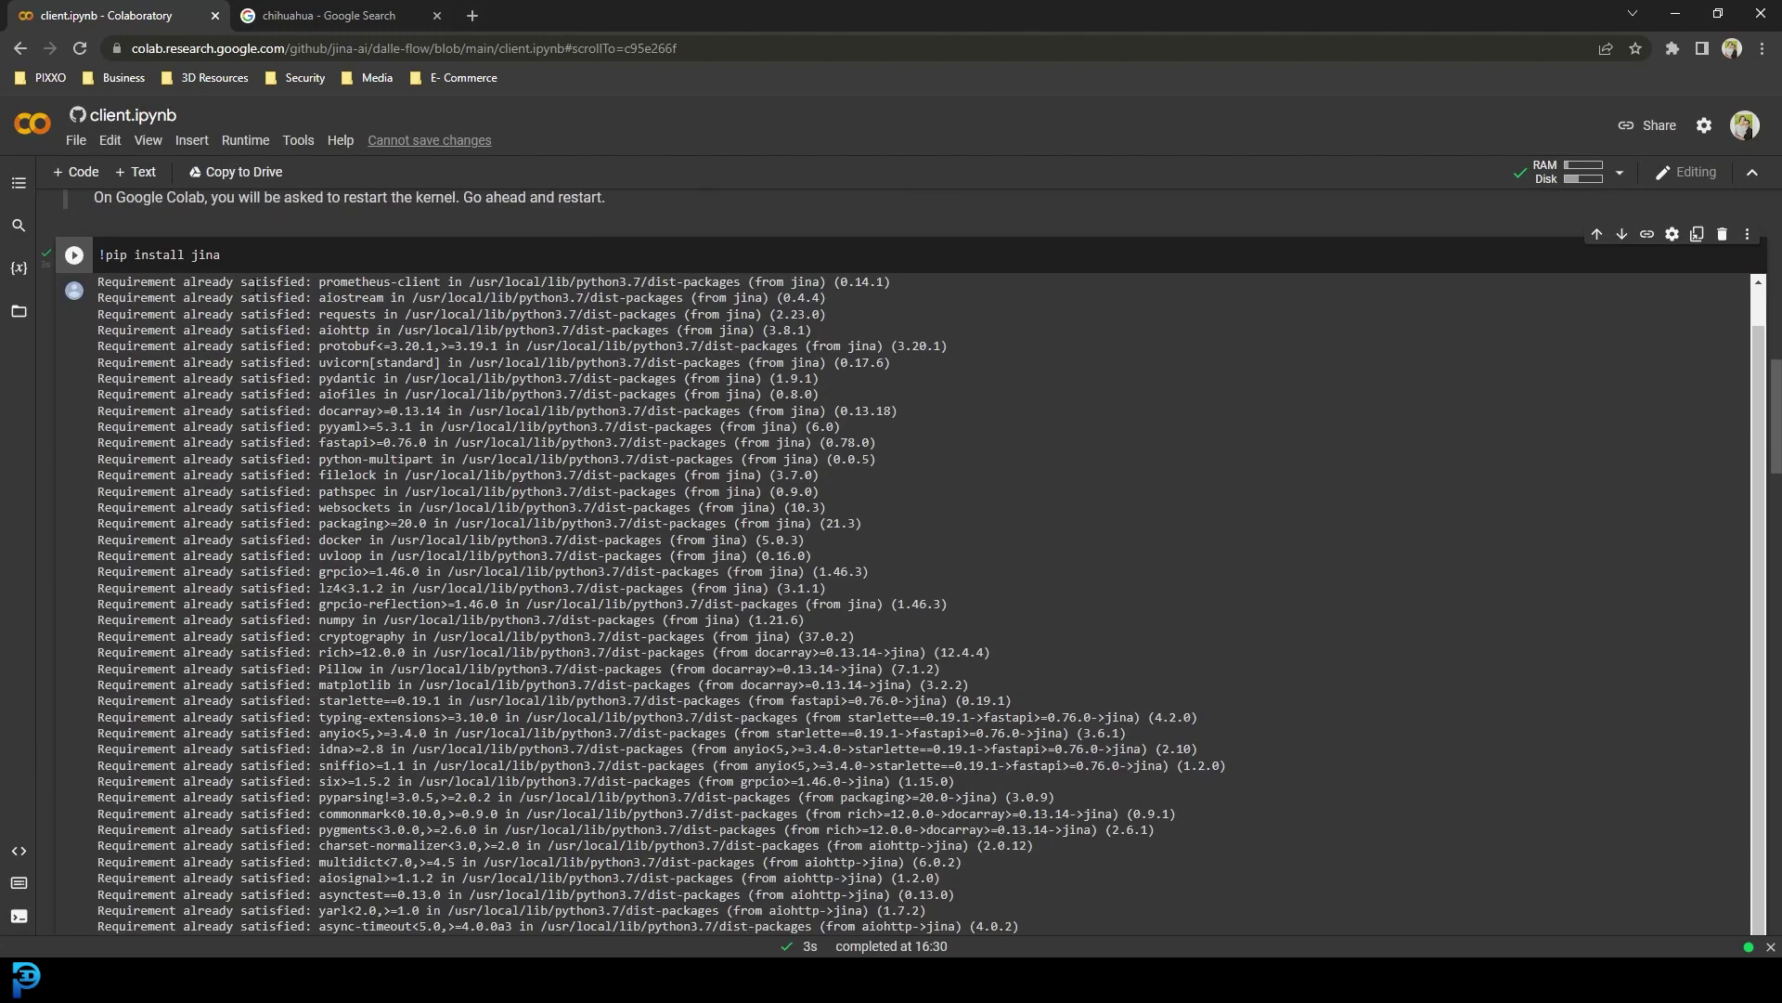
scroll(928, 464, "down", 5)
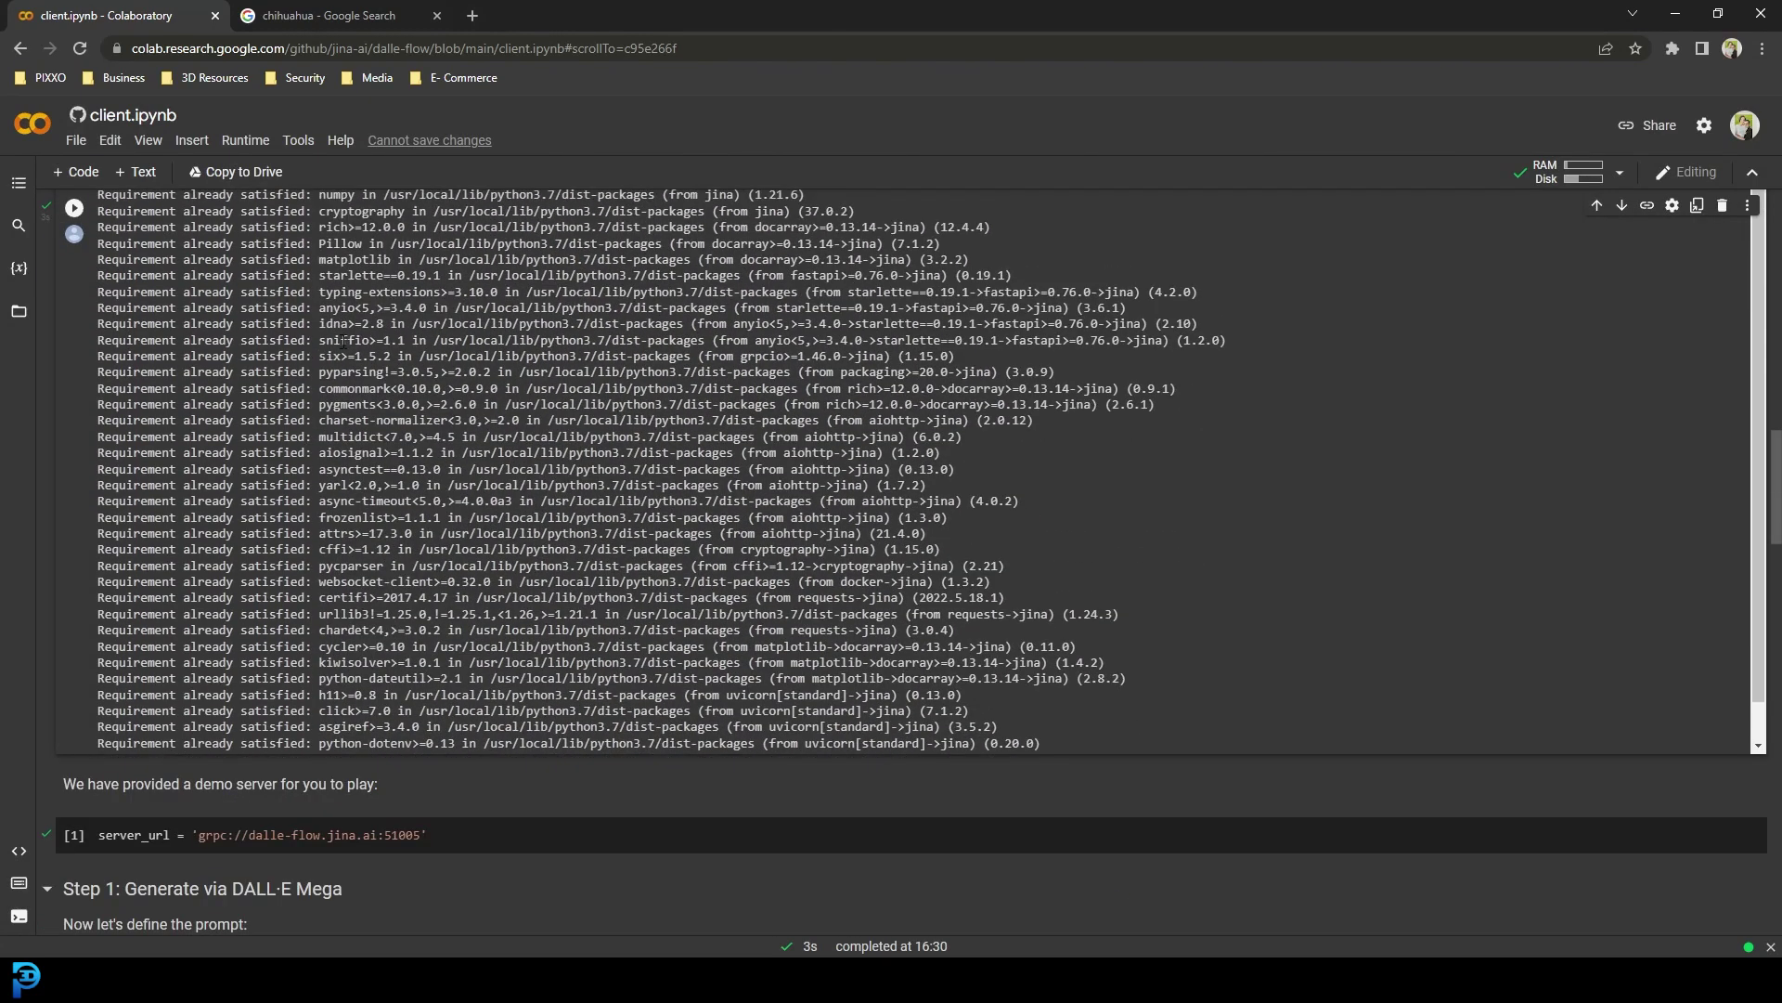
scroll(344, 342, "up", 4)
scroll(387, 227, "down", 1)
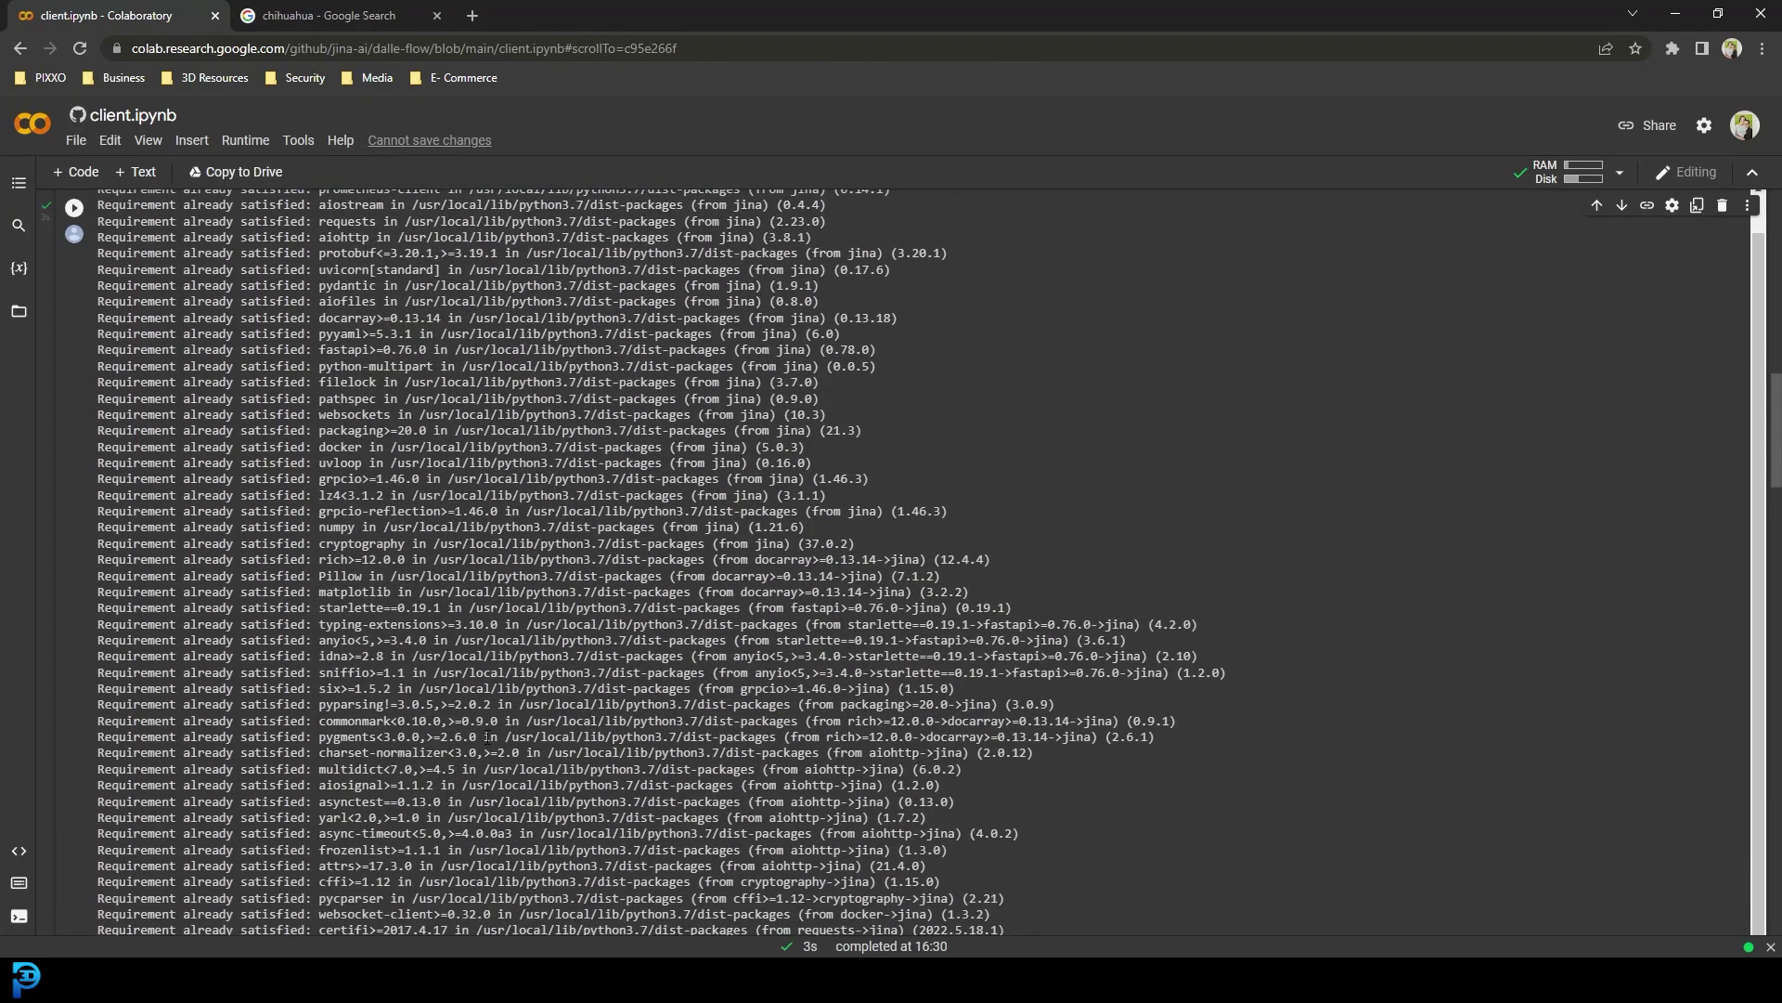
scroll(487, 738, "down", 8)
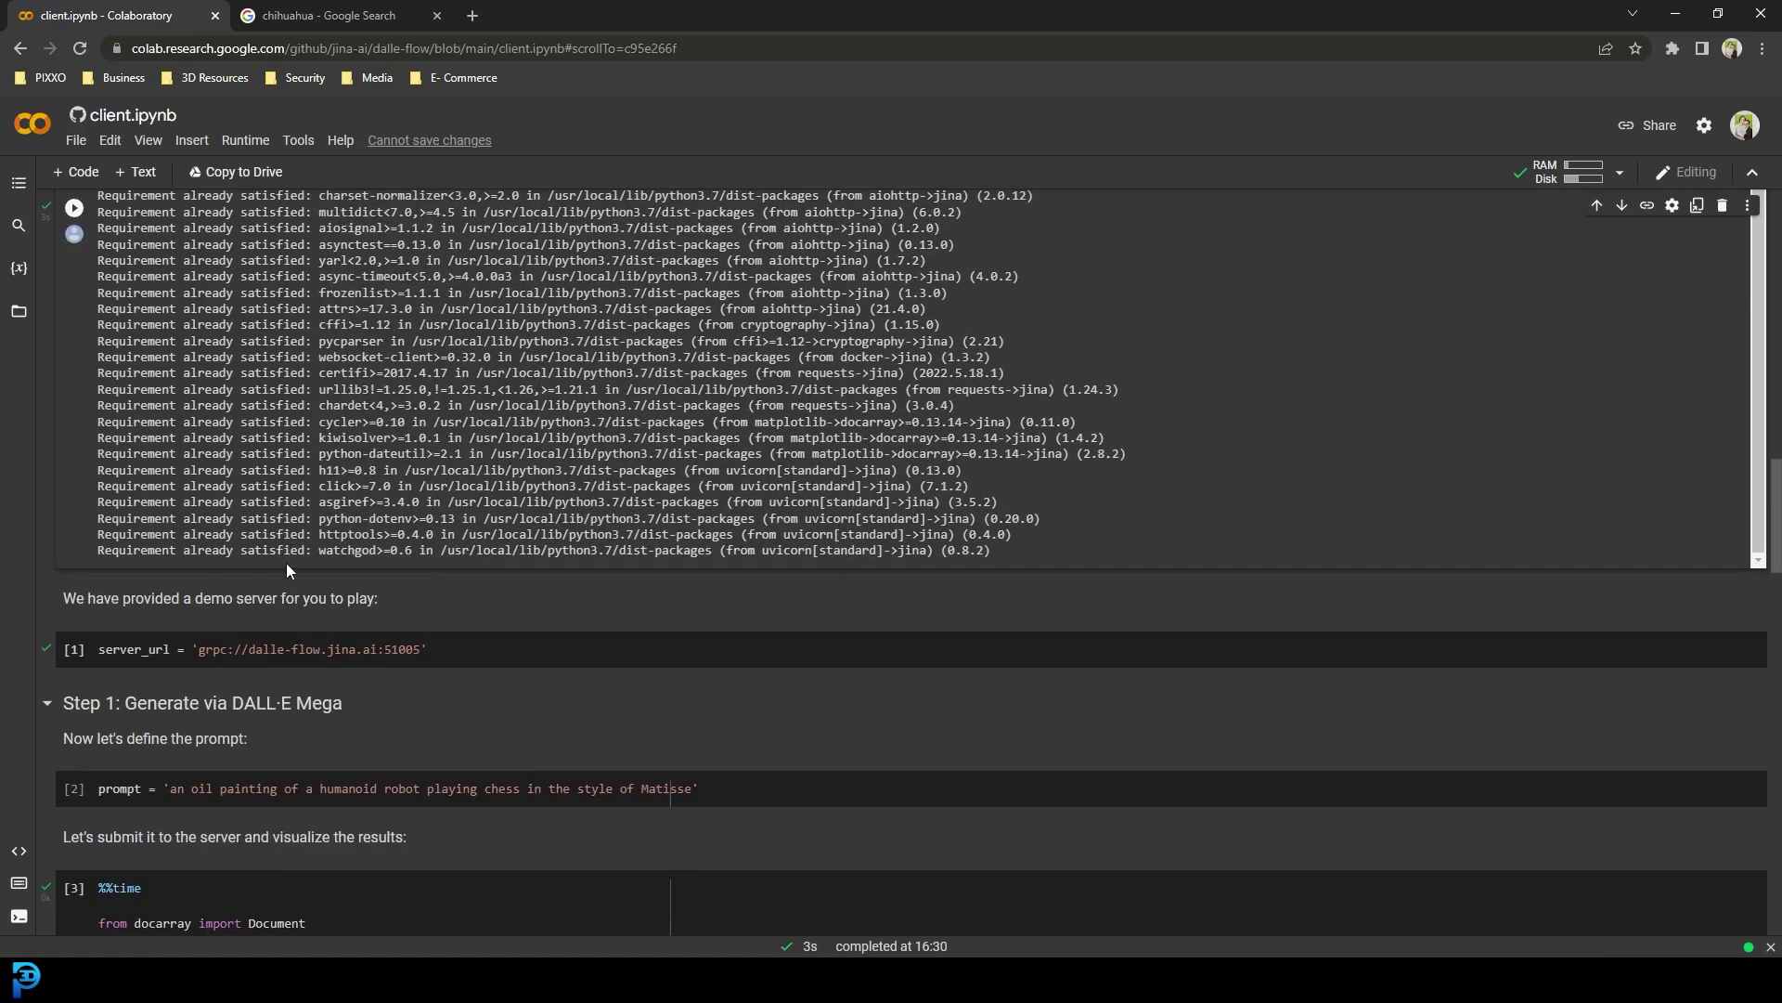
Restart the Colab runtime via Runtime > Restart runtime and confirm with Yes.
left_click(251, 141)
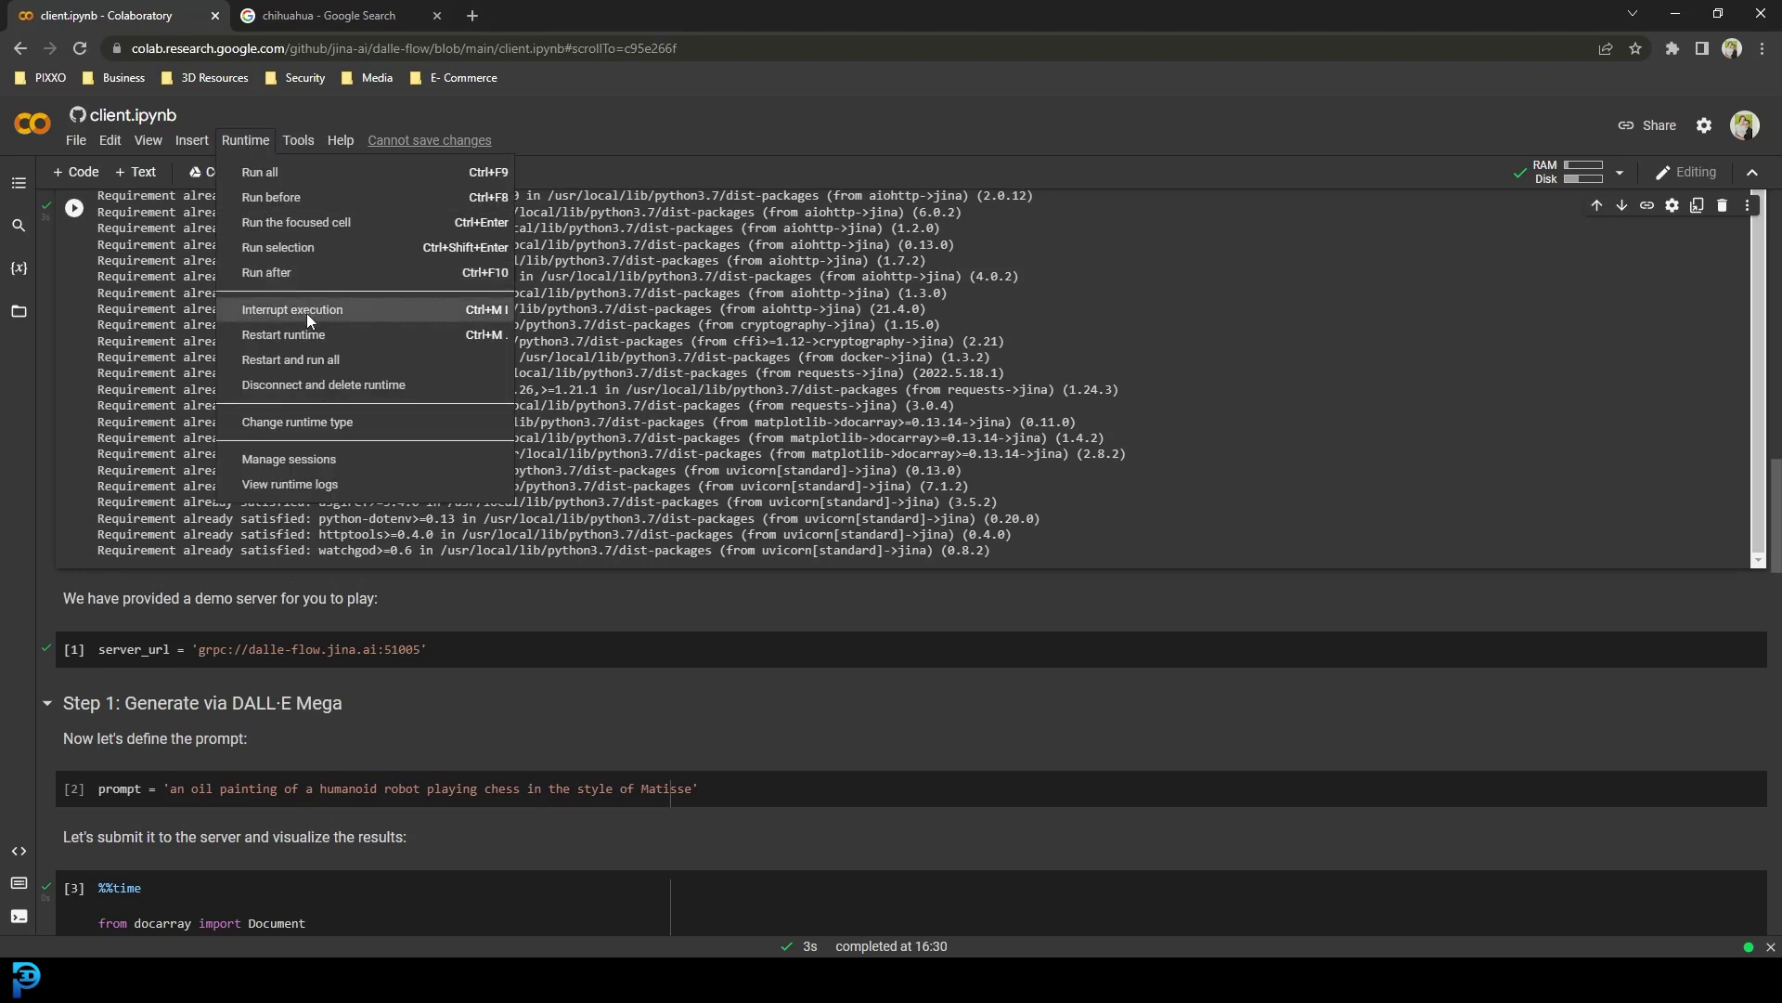
left_click(323, 336)
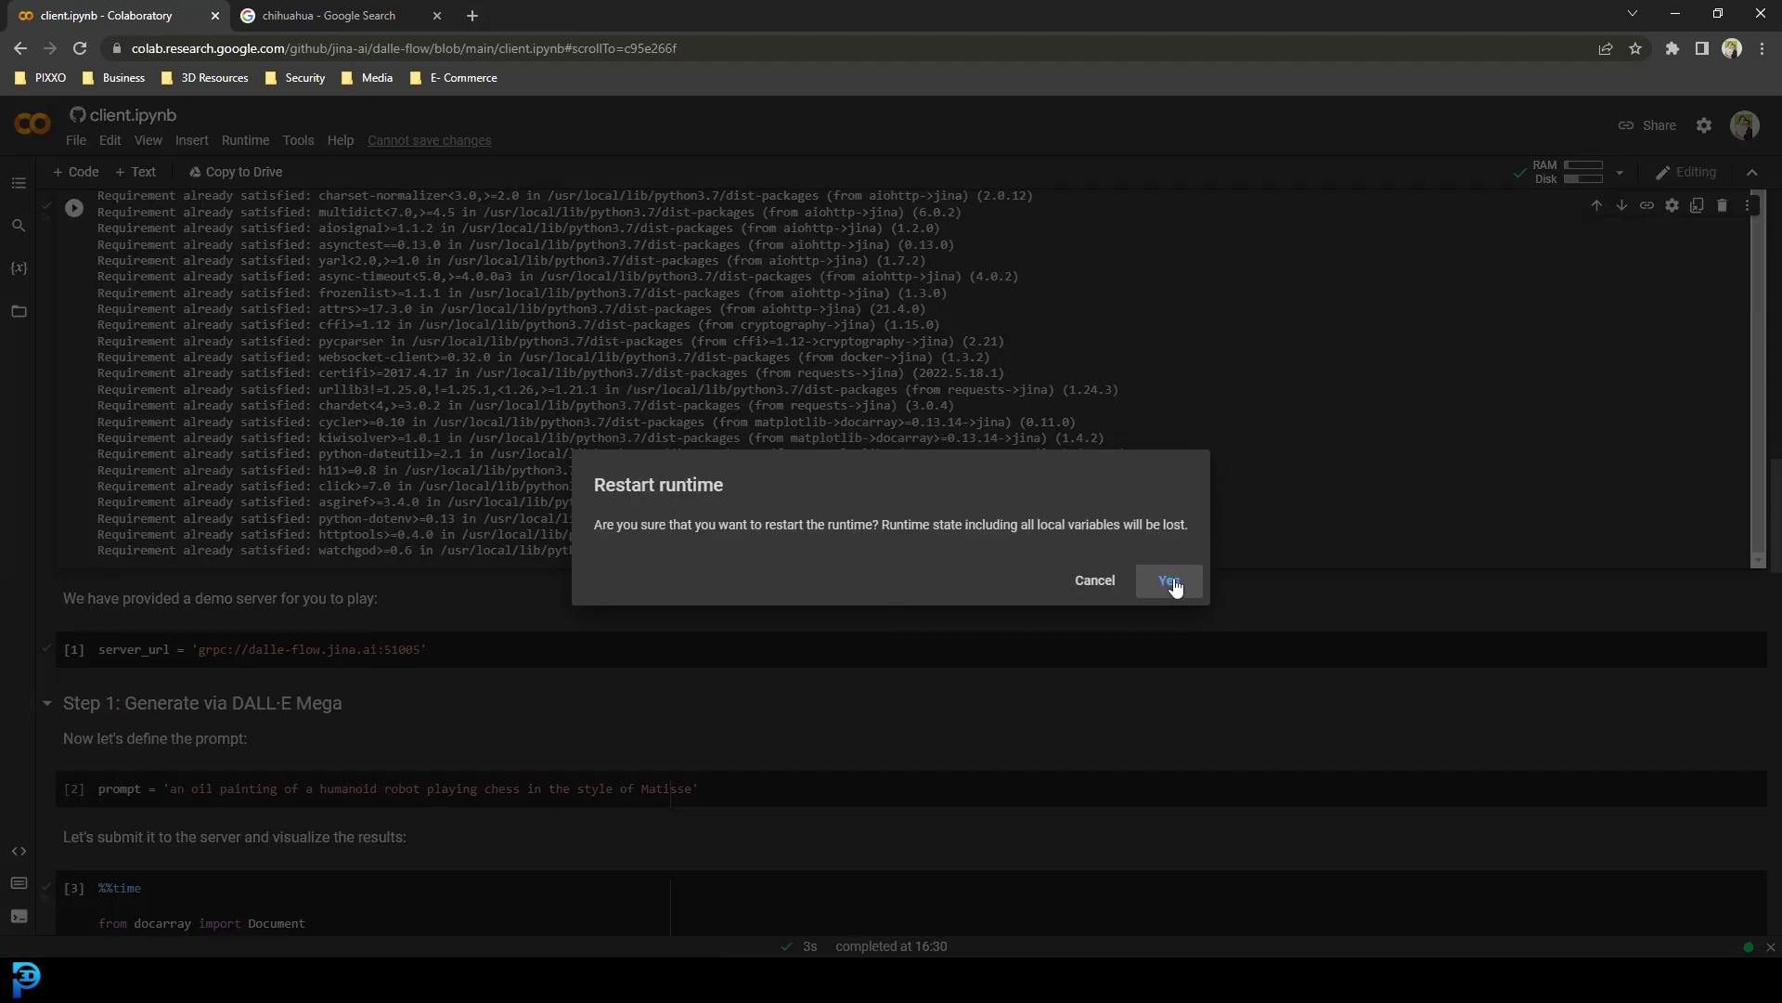
left_click(1167, 581)
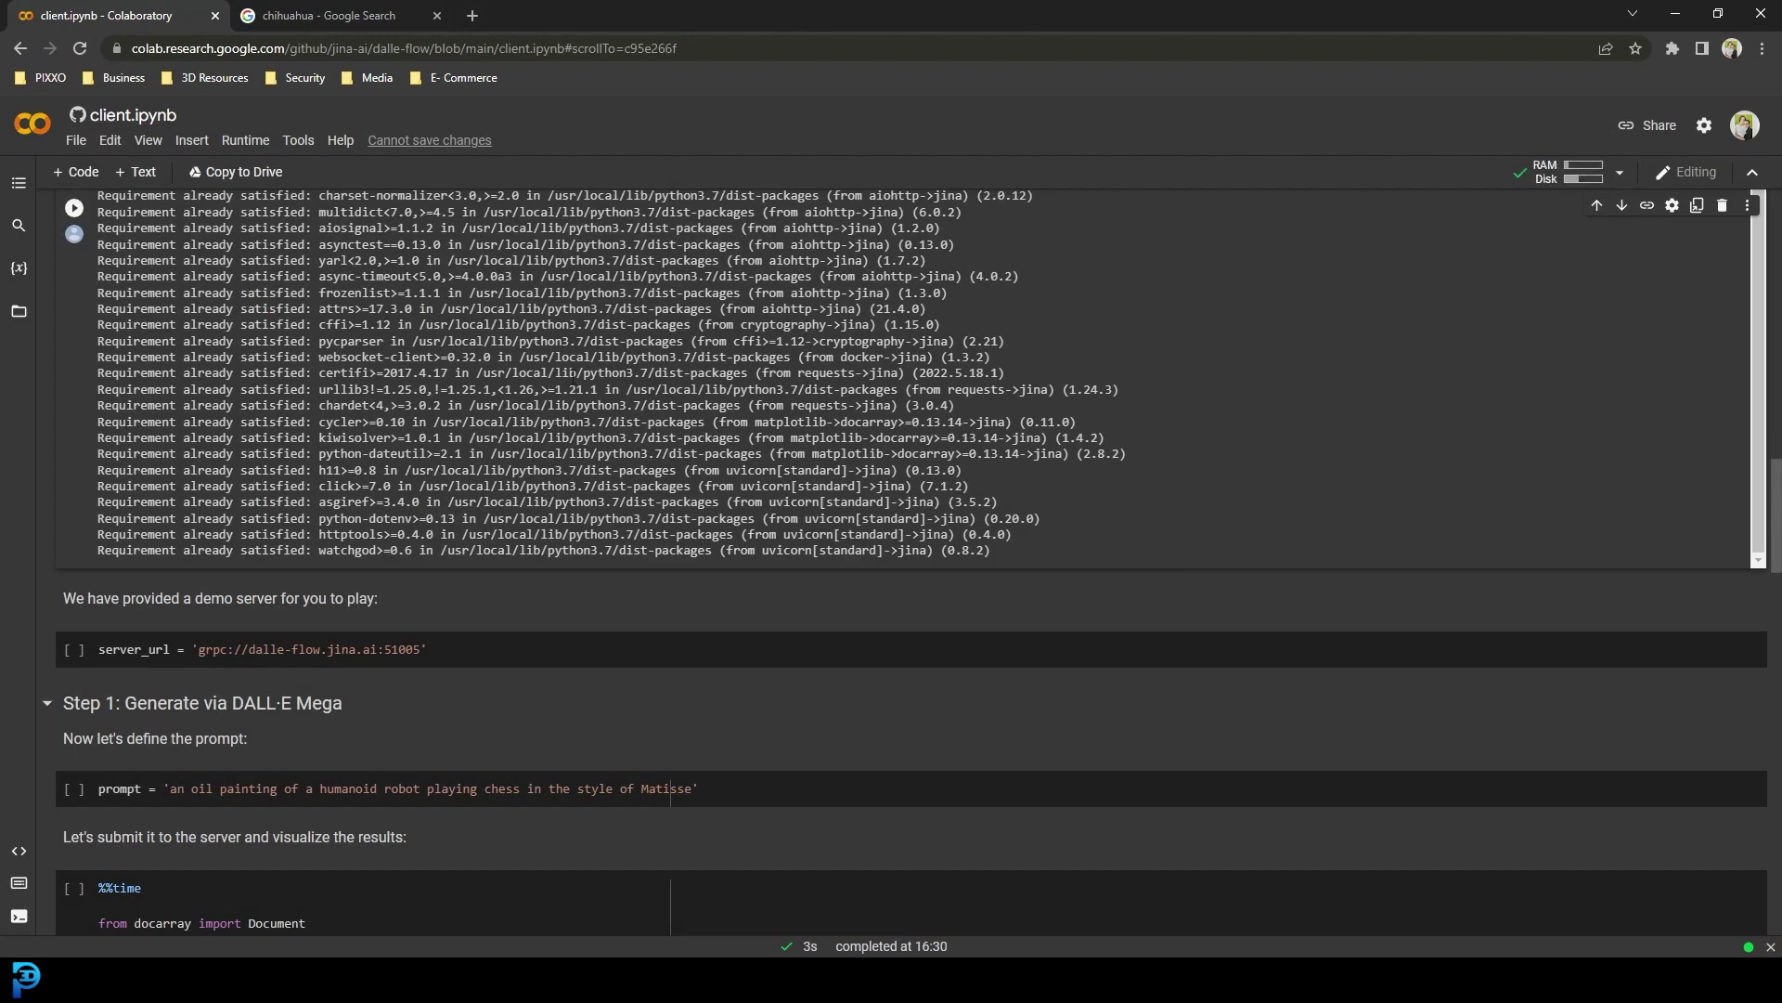
scroll(1603, 202, "up", 1)
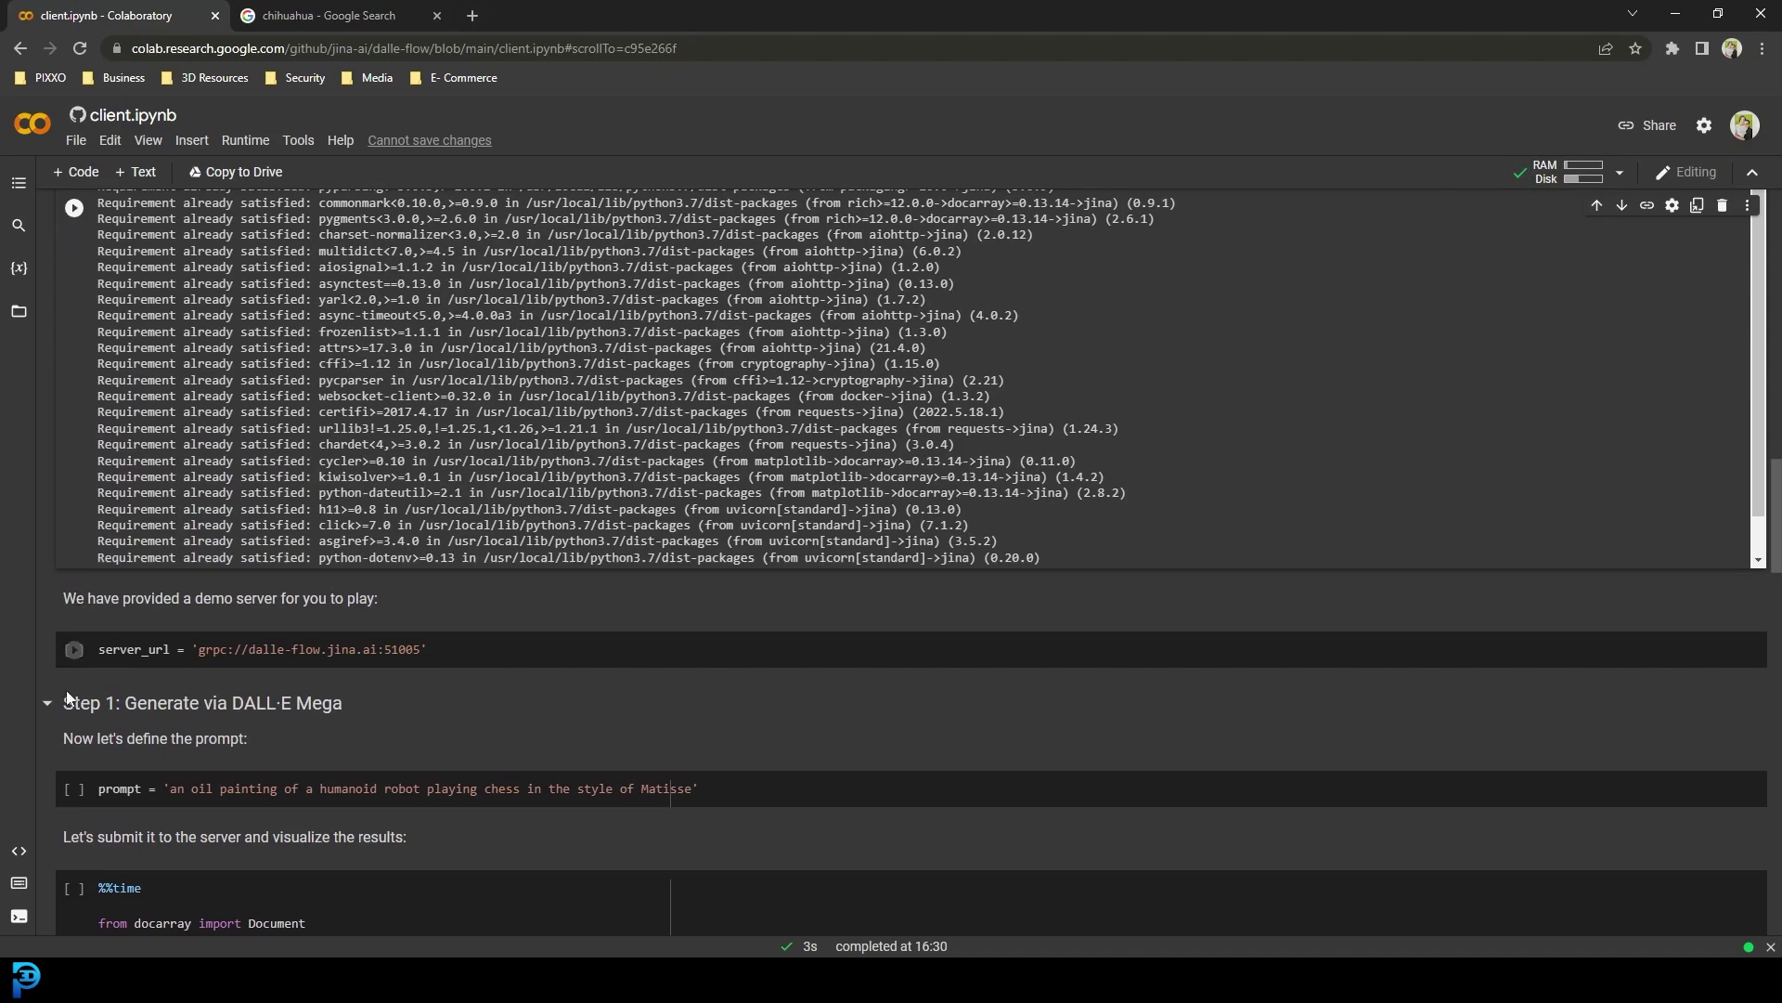
scroll(74, 650, "down", 3)
scroll(100, 501, "up", 1)
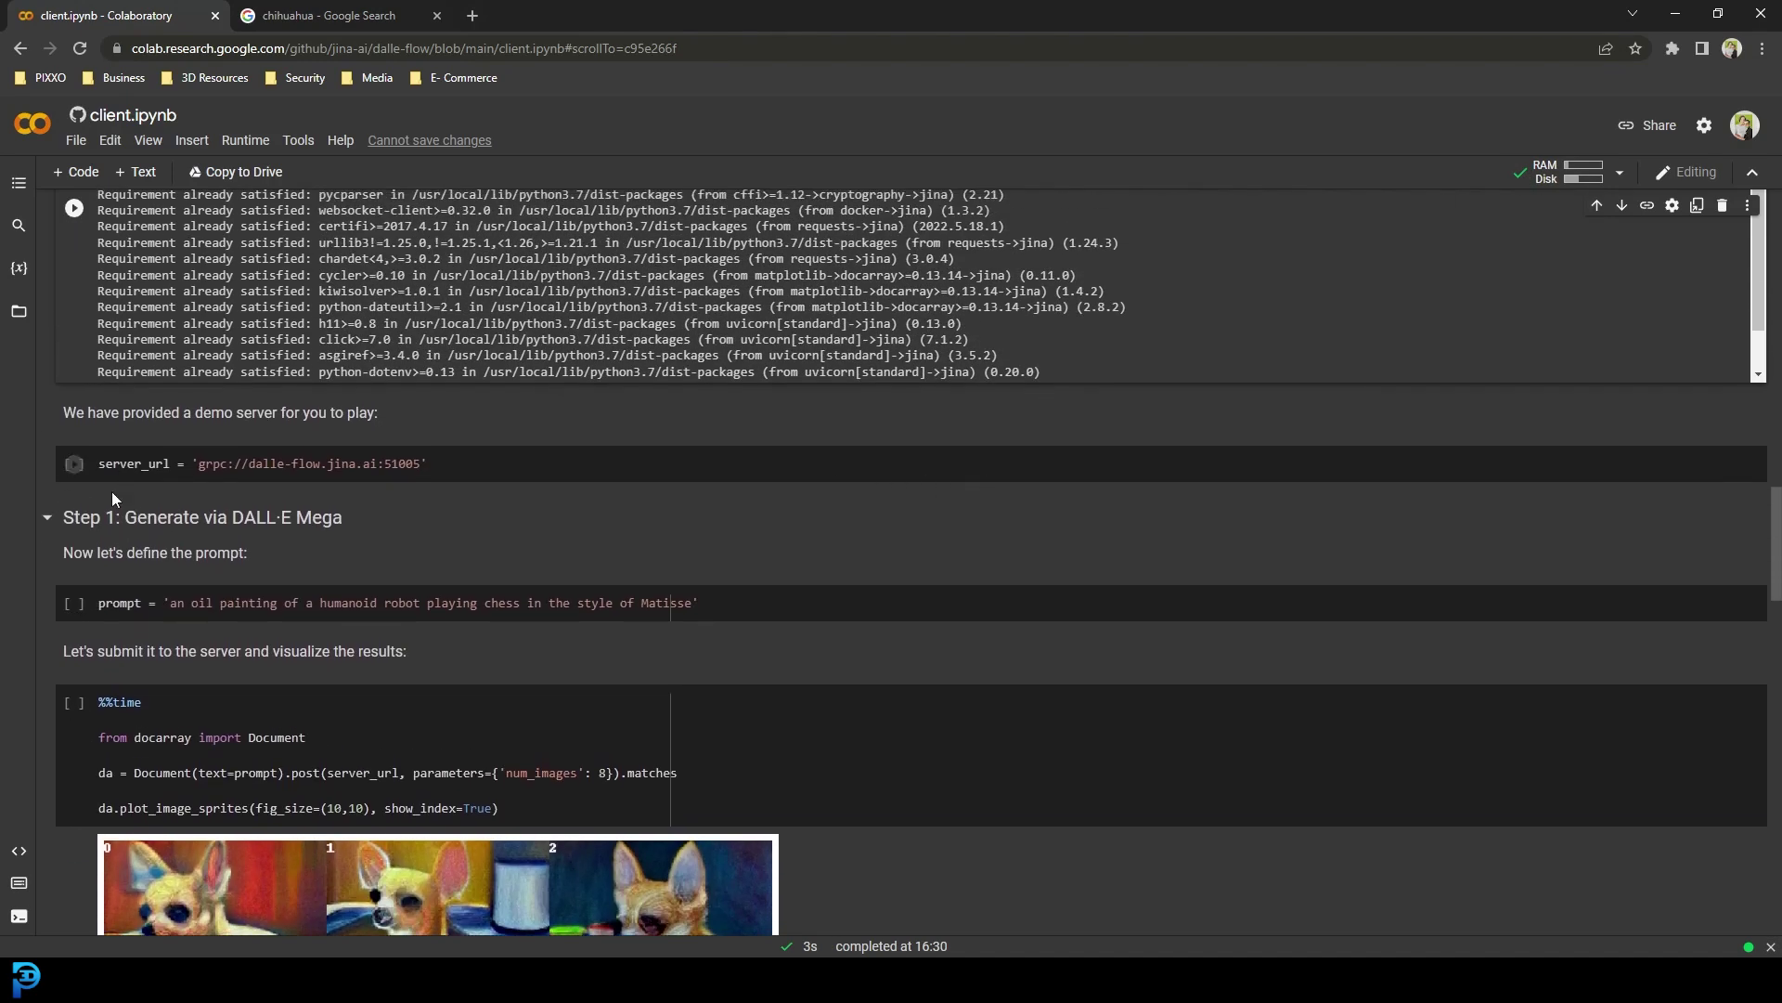
Run the server_url cell to set the demo gRPC server address, then review the earlier chihuahua grid.
left_click_drag(64, 412, 390, 415)
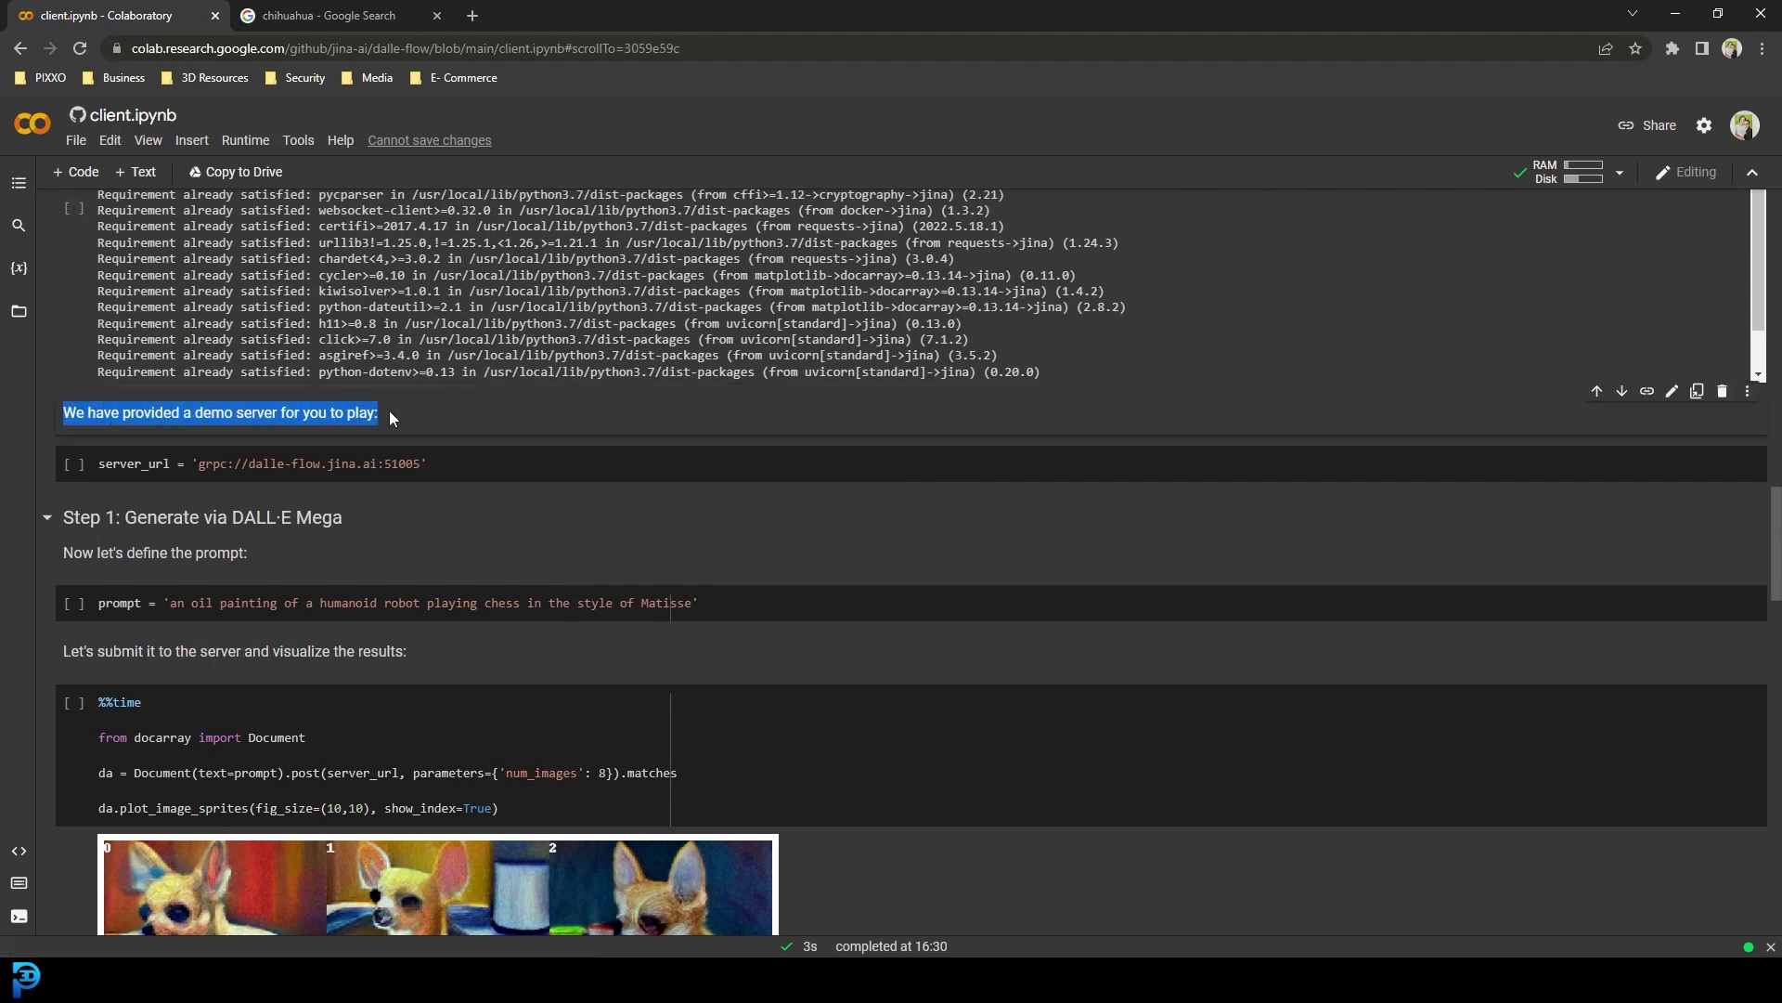
left_click(73, 463)
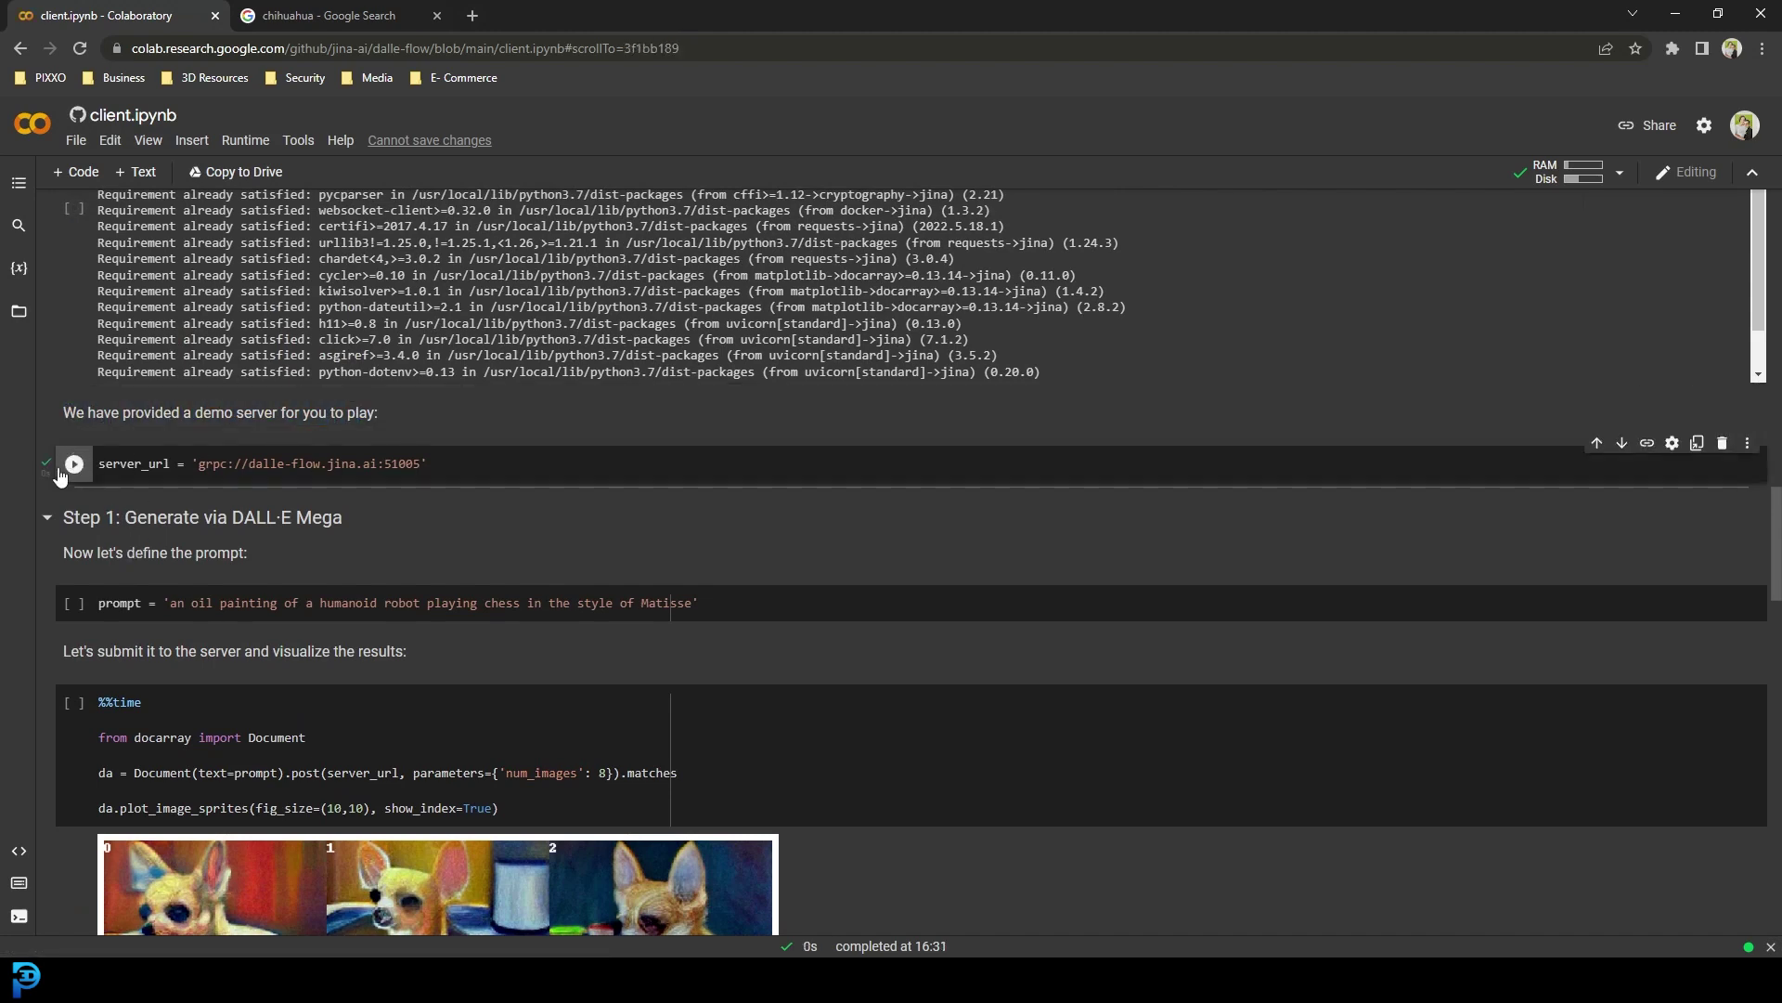
scroll(141, 506, "down", 1)
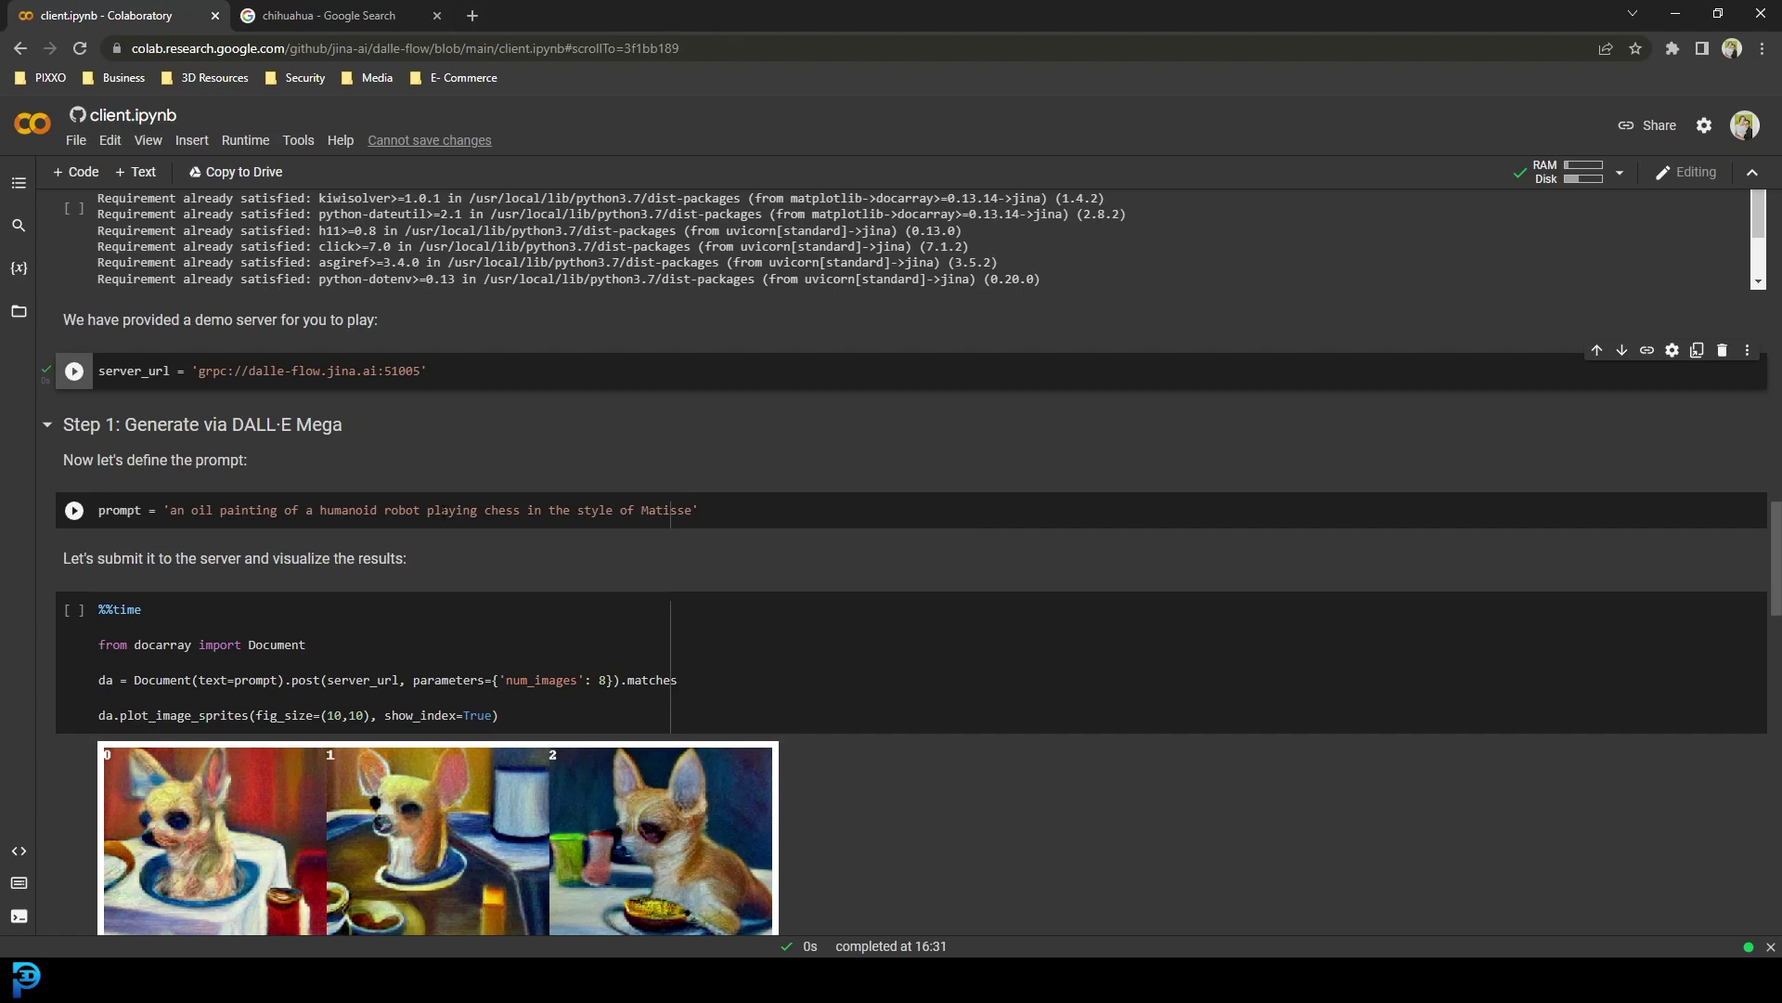
scroll(393, 654, "down", 4)
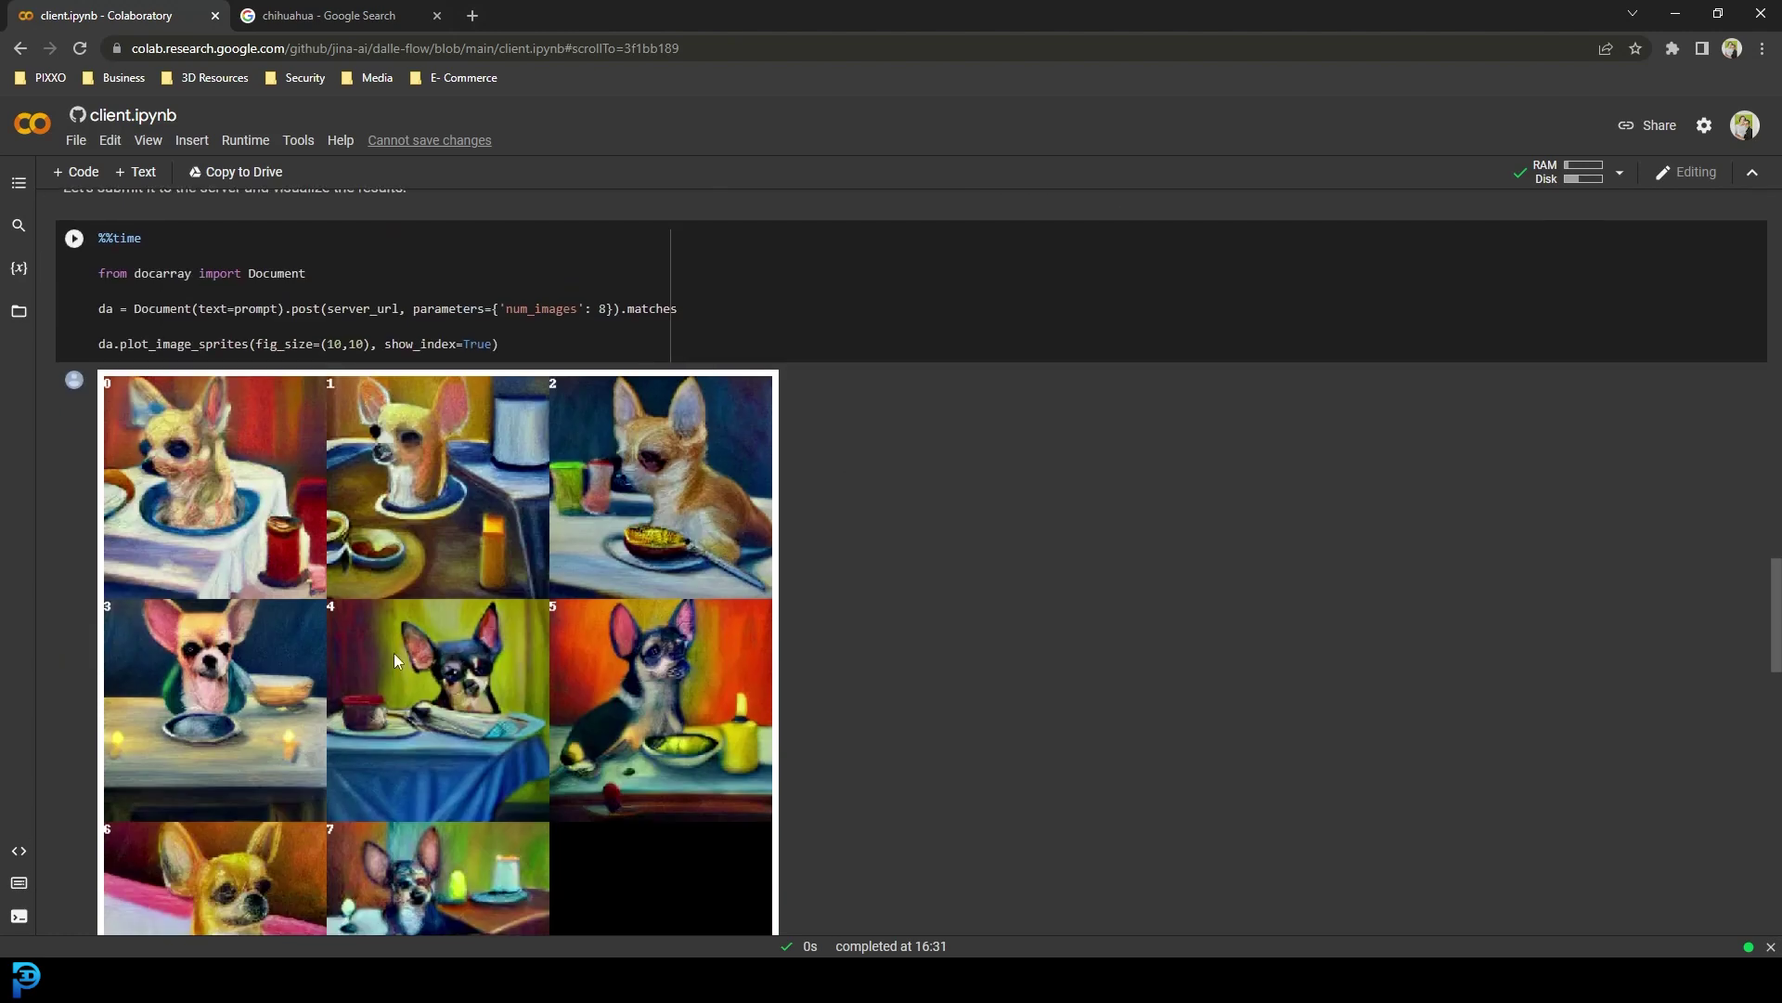
scroll(171, 513, "down", 1)
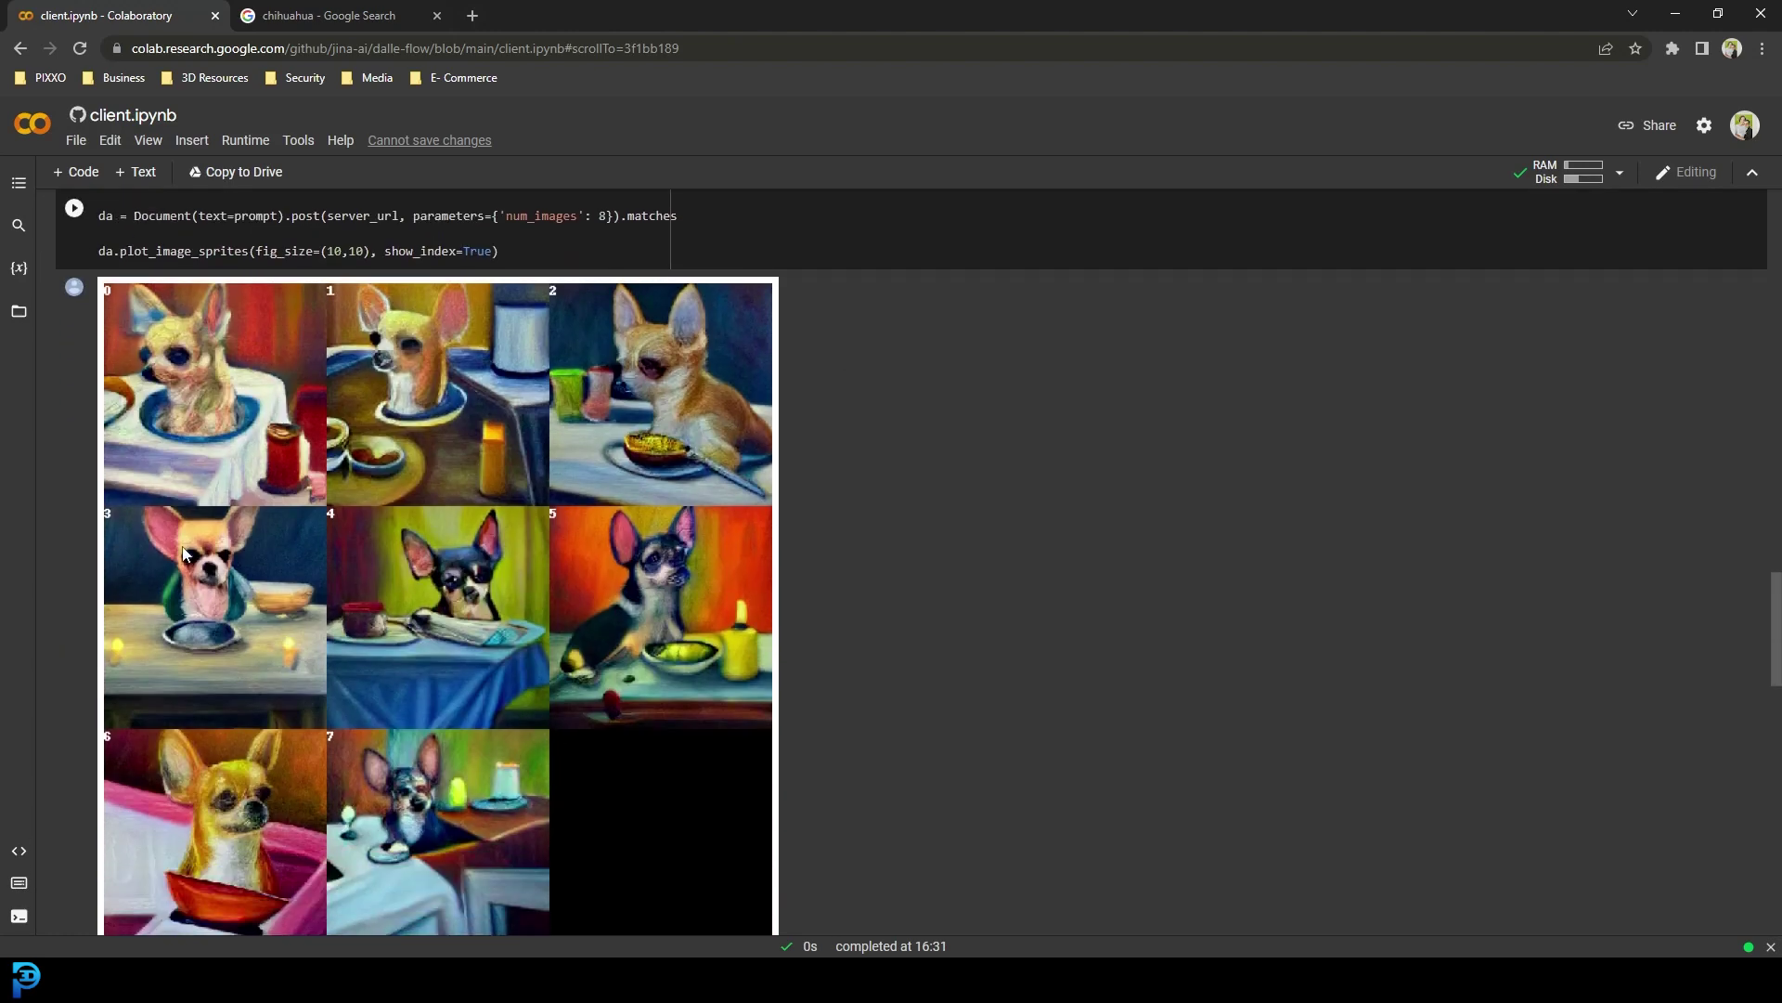
scroll(523, 588, "up", 2)
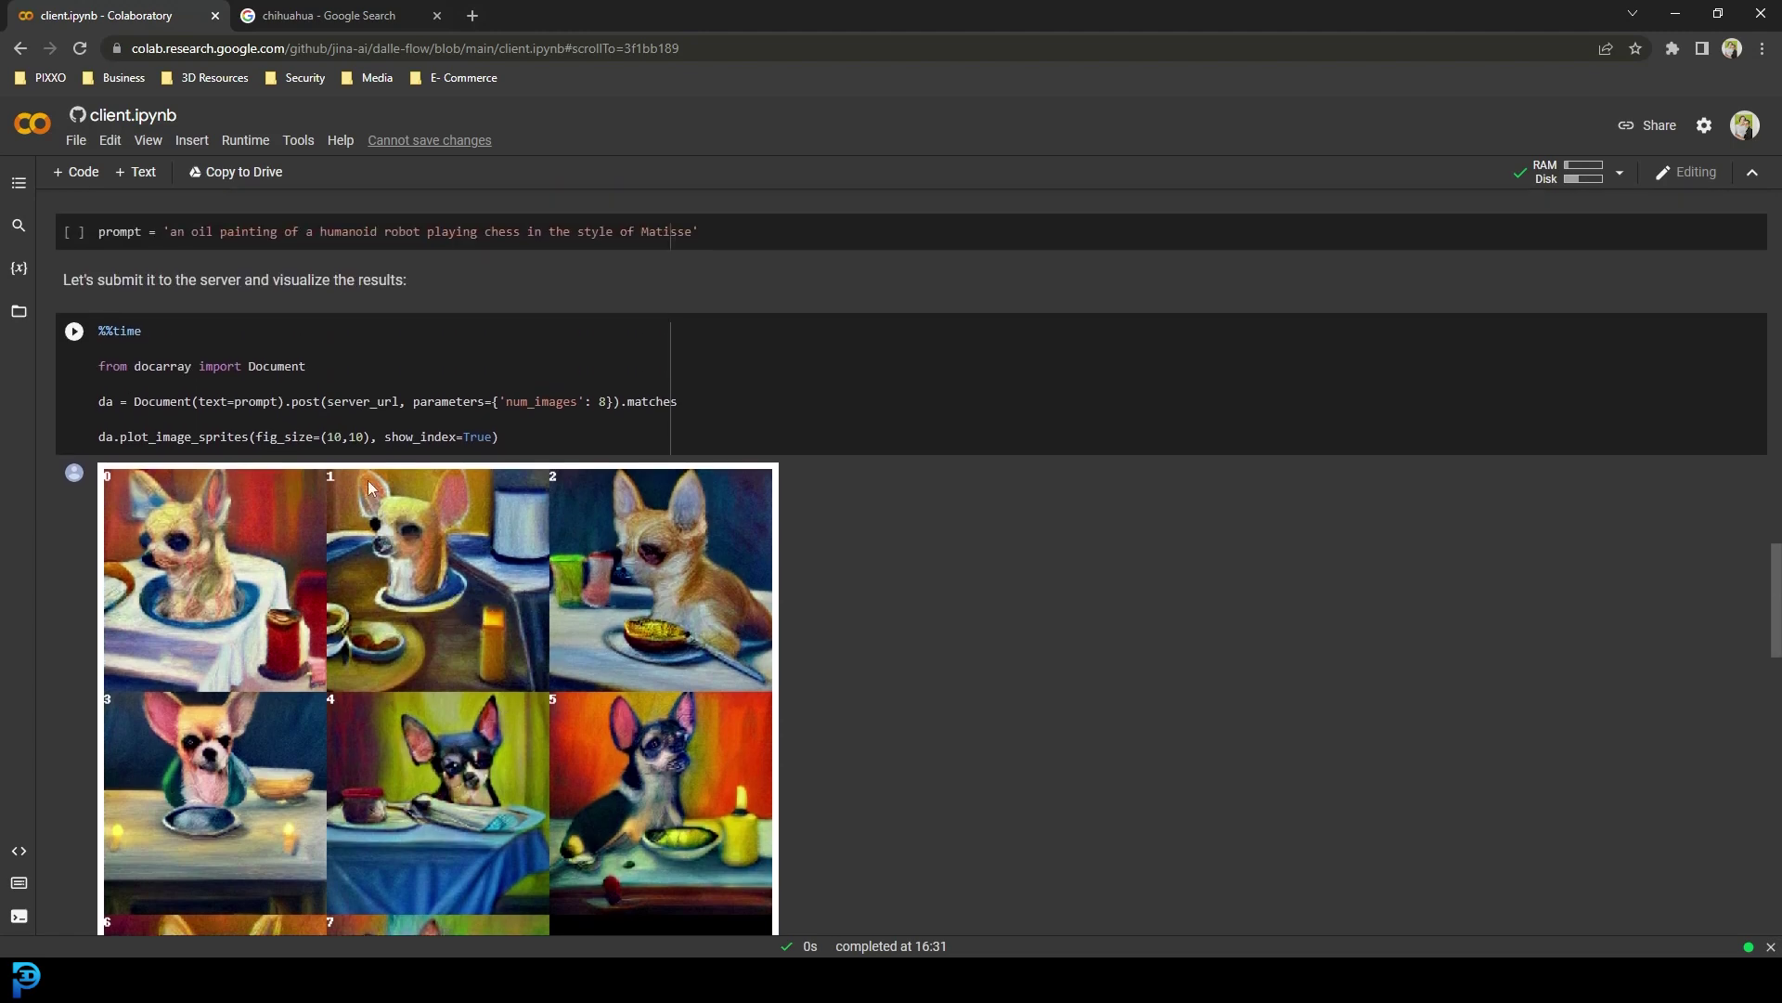
scroll(438, 740, "up", 2)
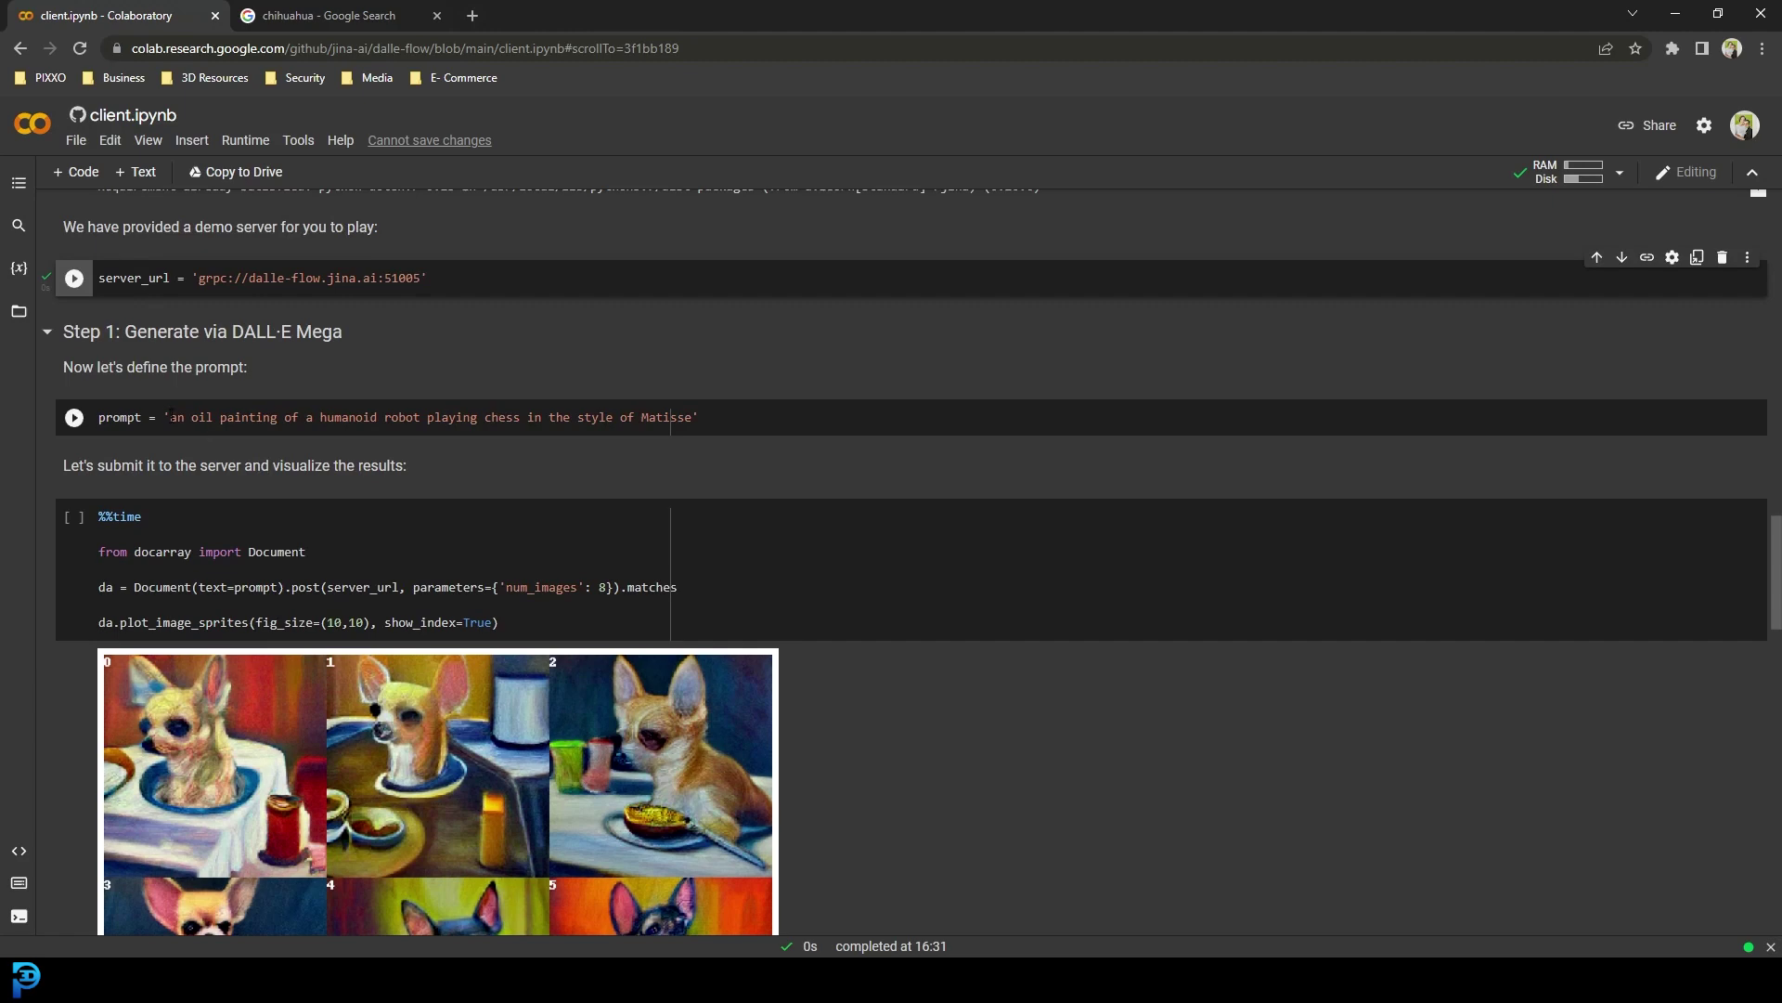
left_click_drag(168, 417, 98, 417)
Set the prompt to 'an oil painting of a chihuahua sitting at the dinner table, with warm candle lights' and run it.
left_click(692, 417, "shift")
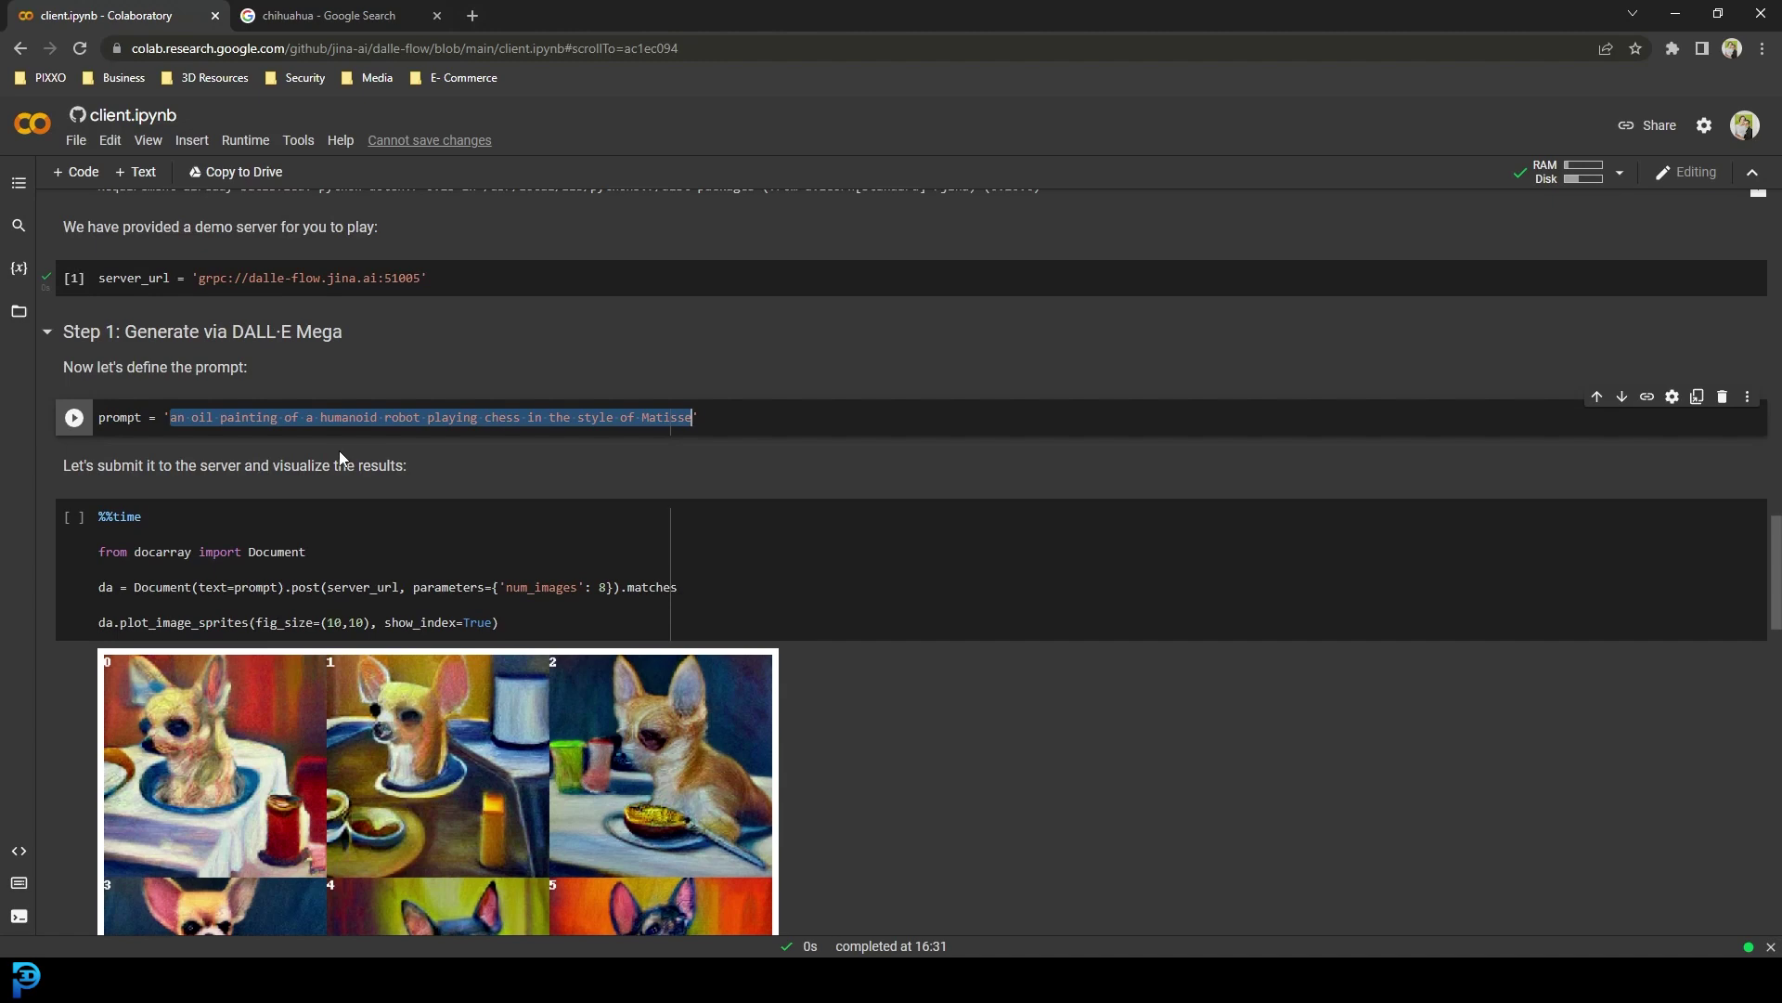
type("an oil painti")
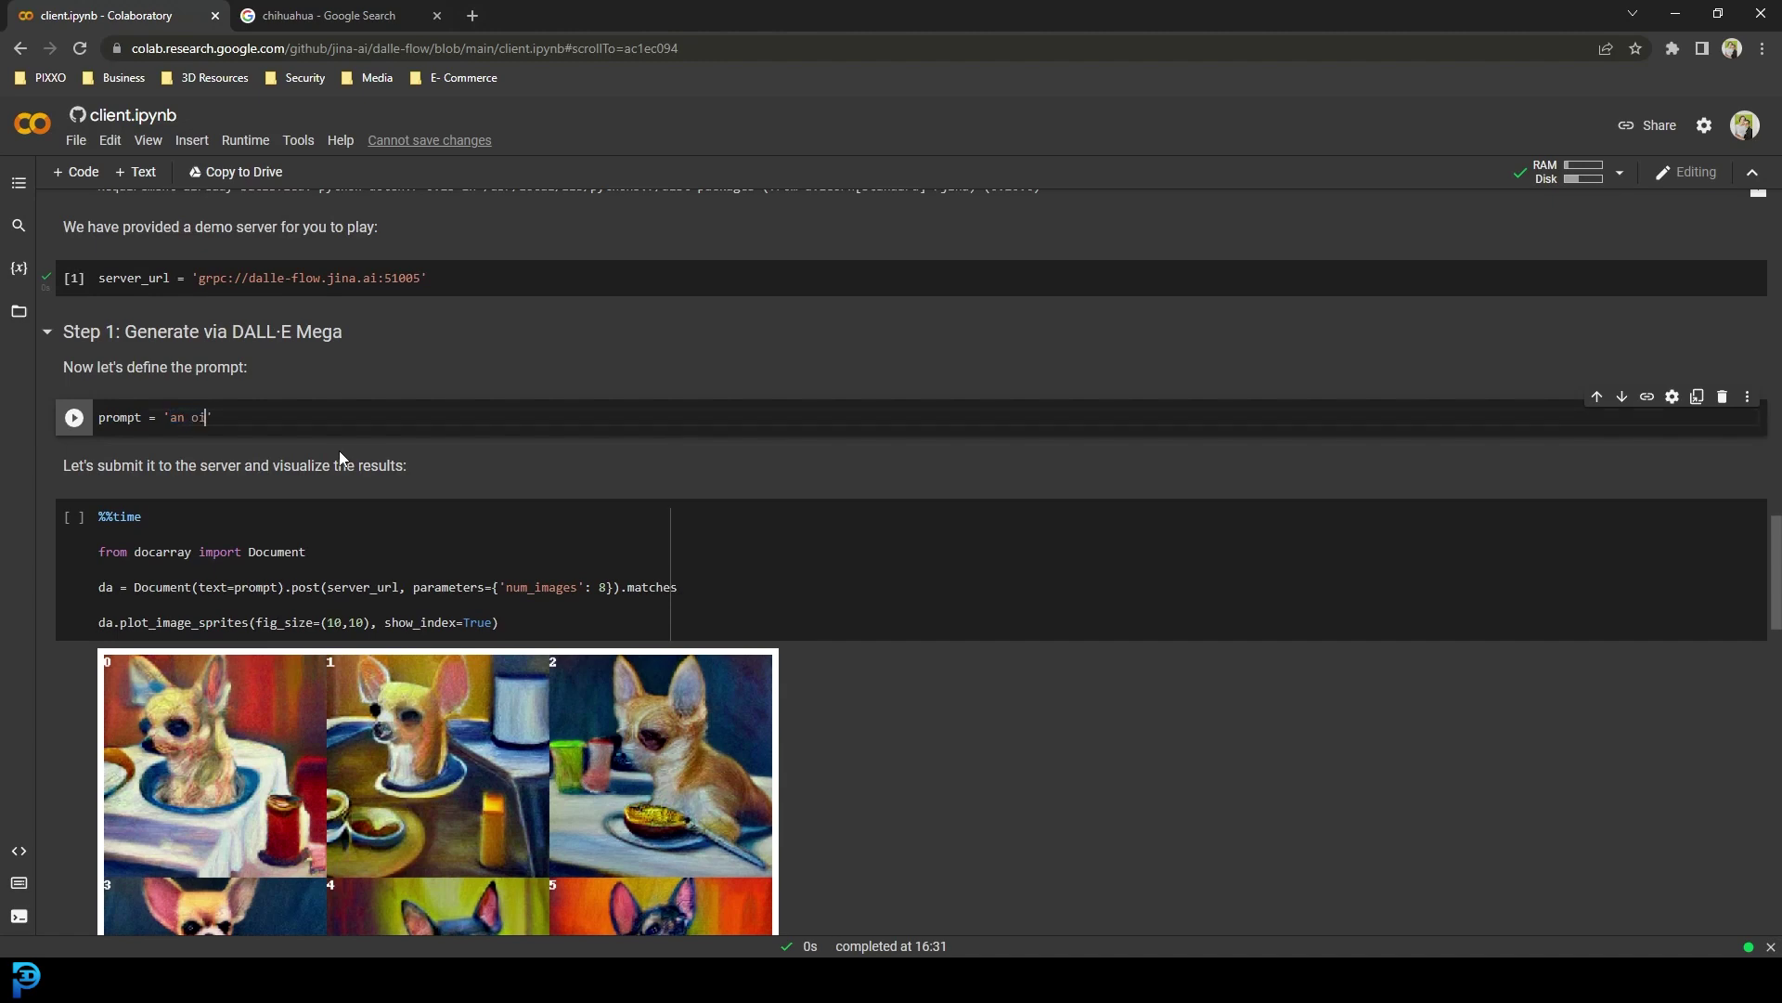
type("ng of a chihuahua sitting at the ")
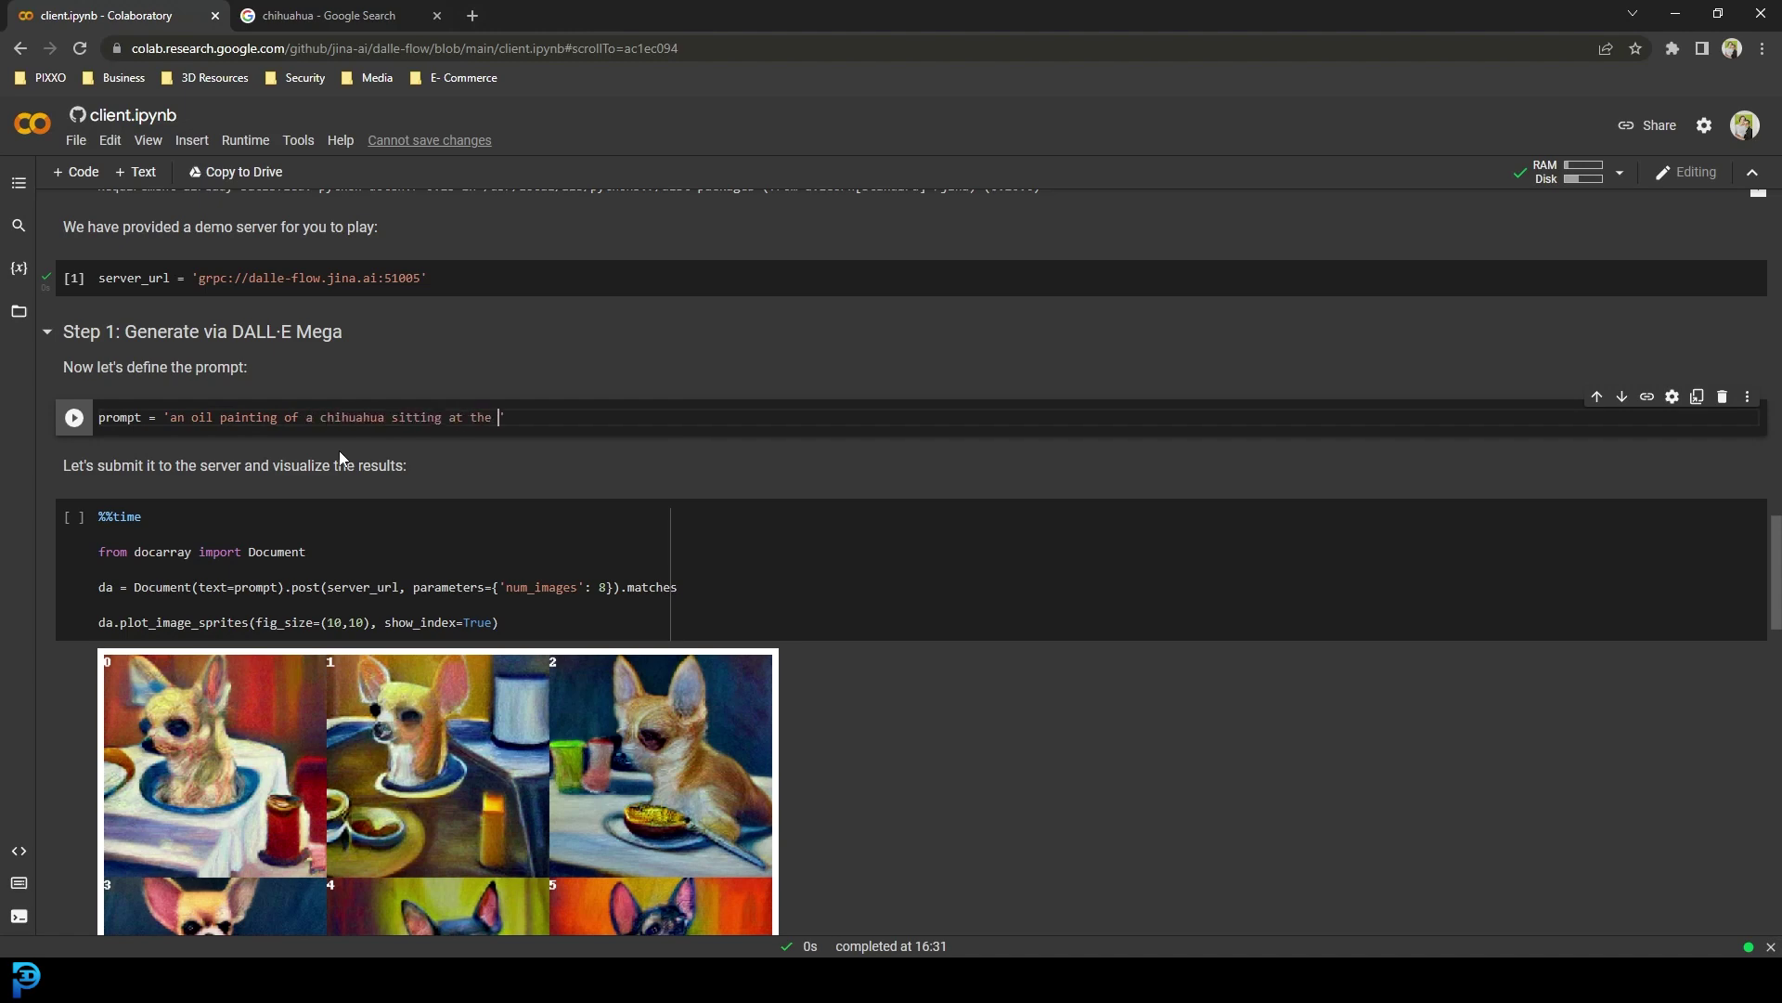
type("dinner table, with wal")
key("BackSpace")
type("rm candle lig")
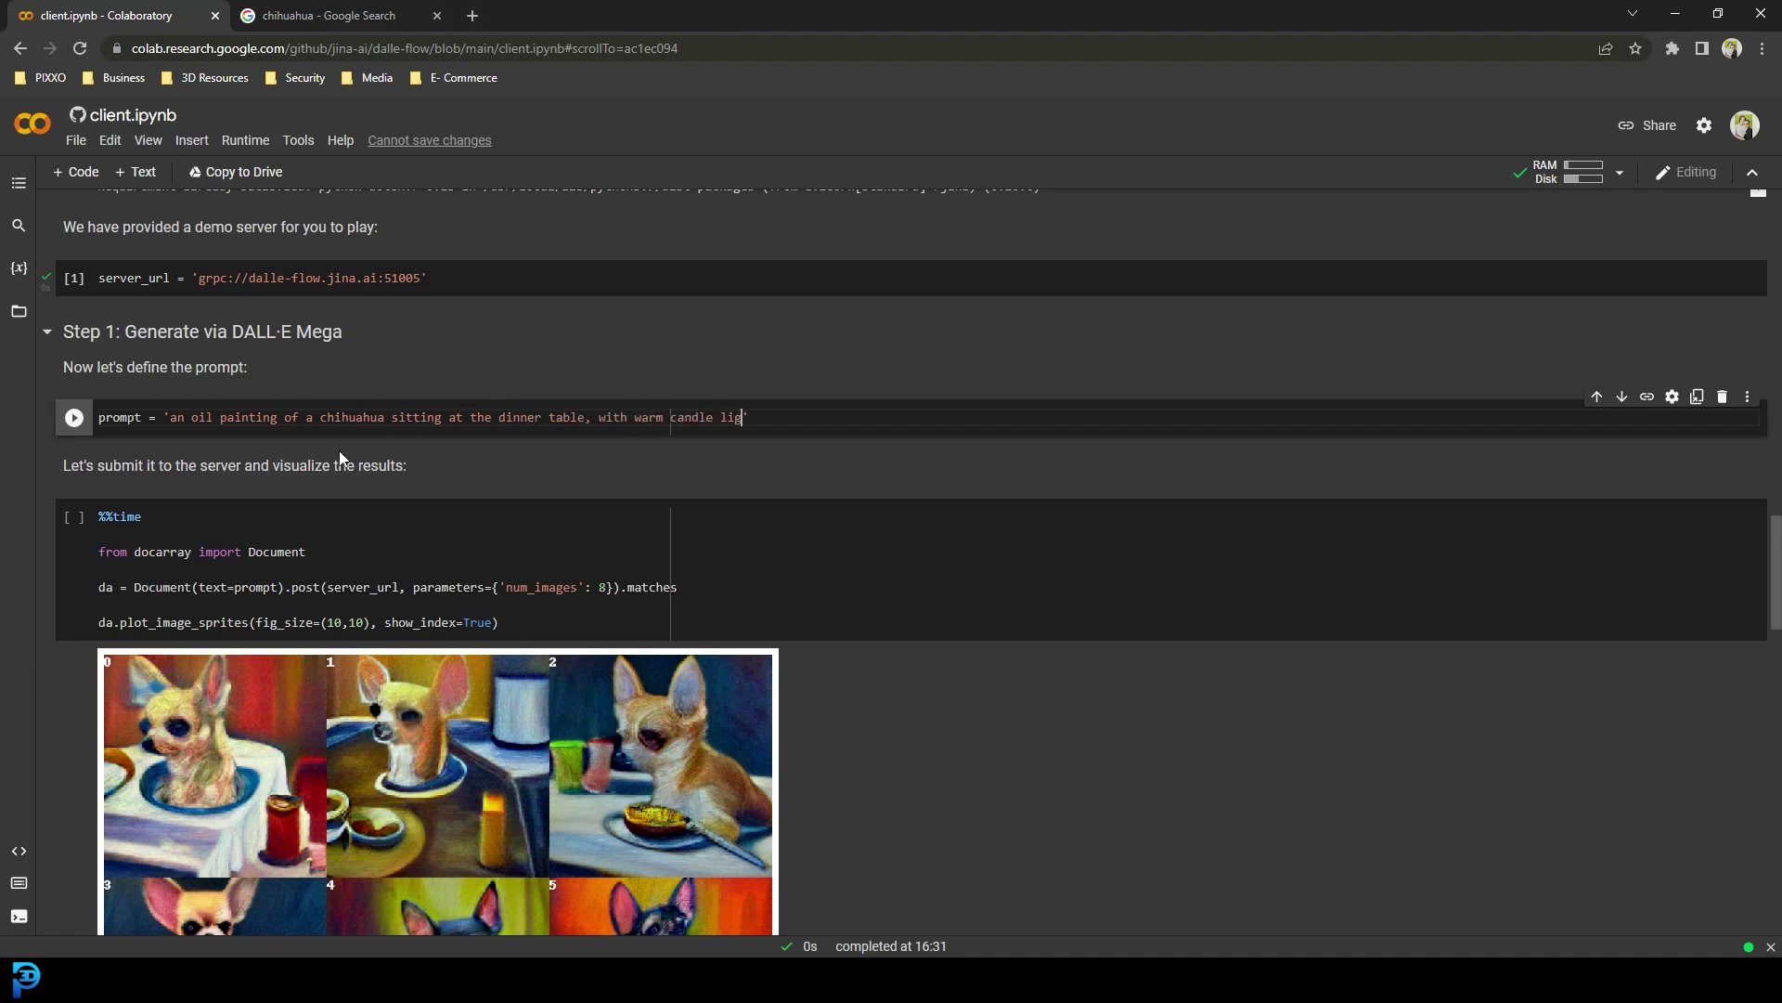
type("hts")
left_click(76, 419)
left_click_drag(74, 470, 214, 475)
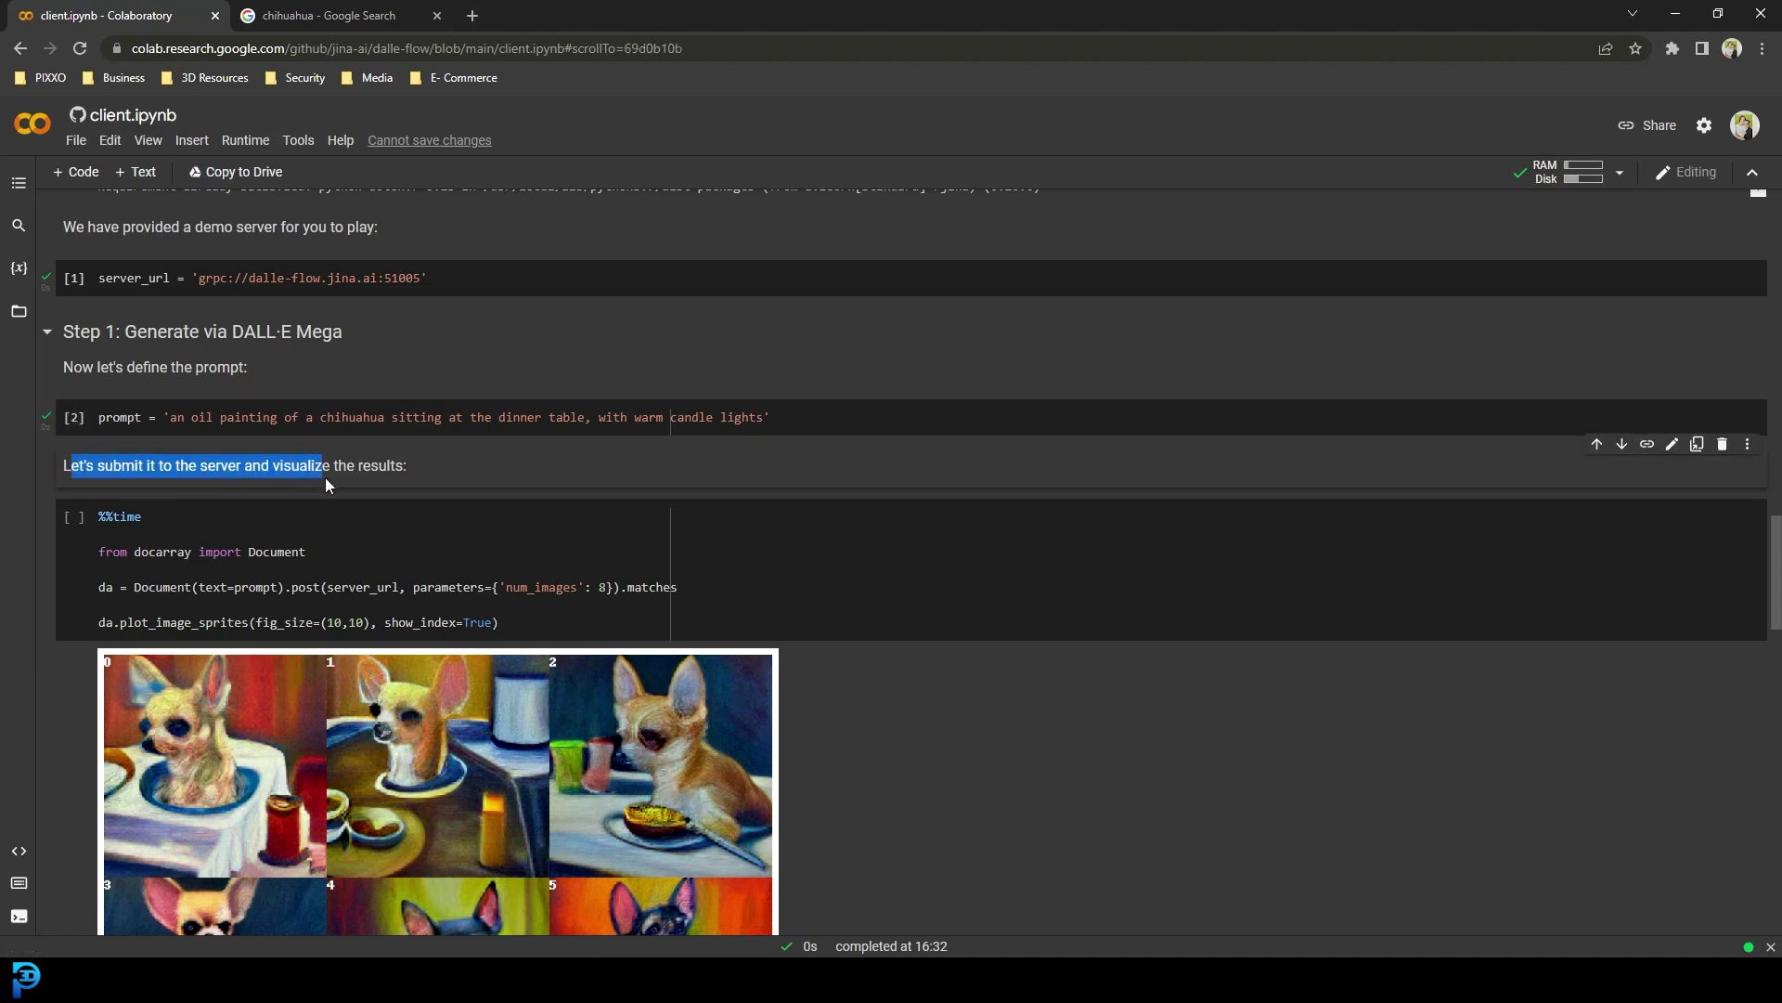
Run the %%time generation cell and review the eight chihuahua paintings and 52.9 s wall time.
left_click(76, 519)
scroll(512, 661, "down", 1)
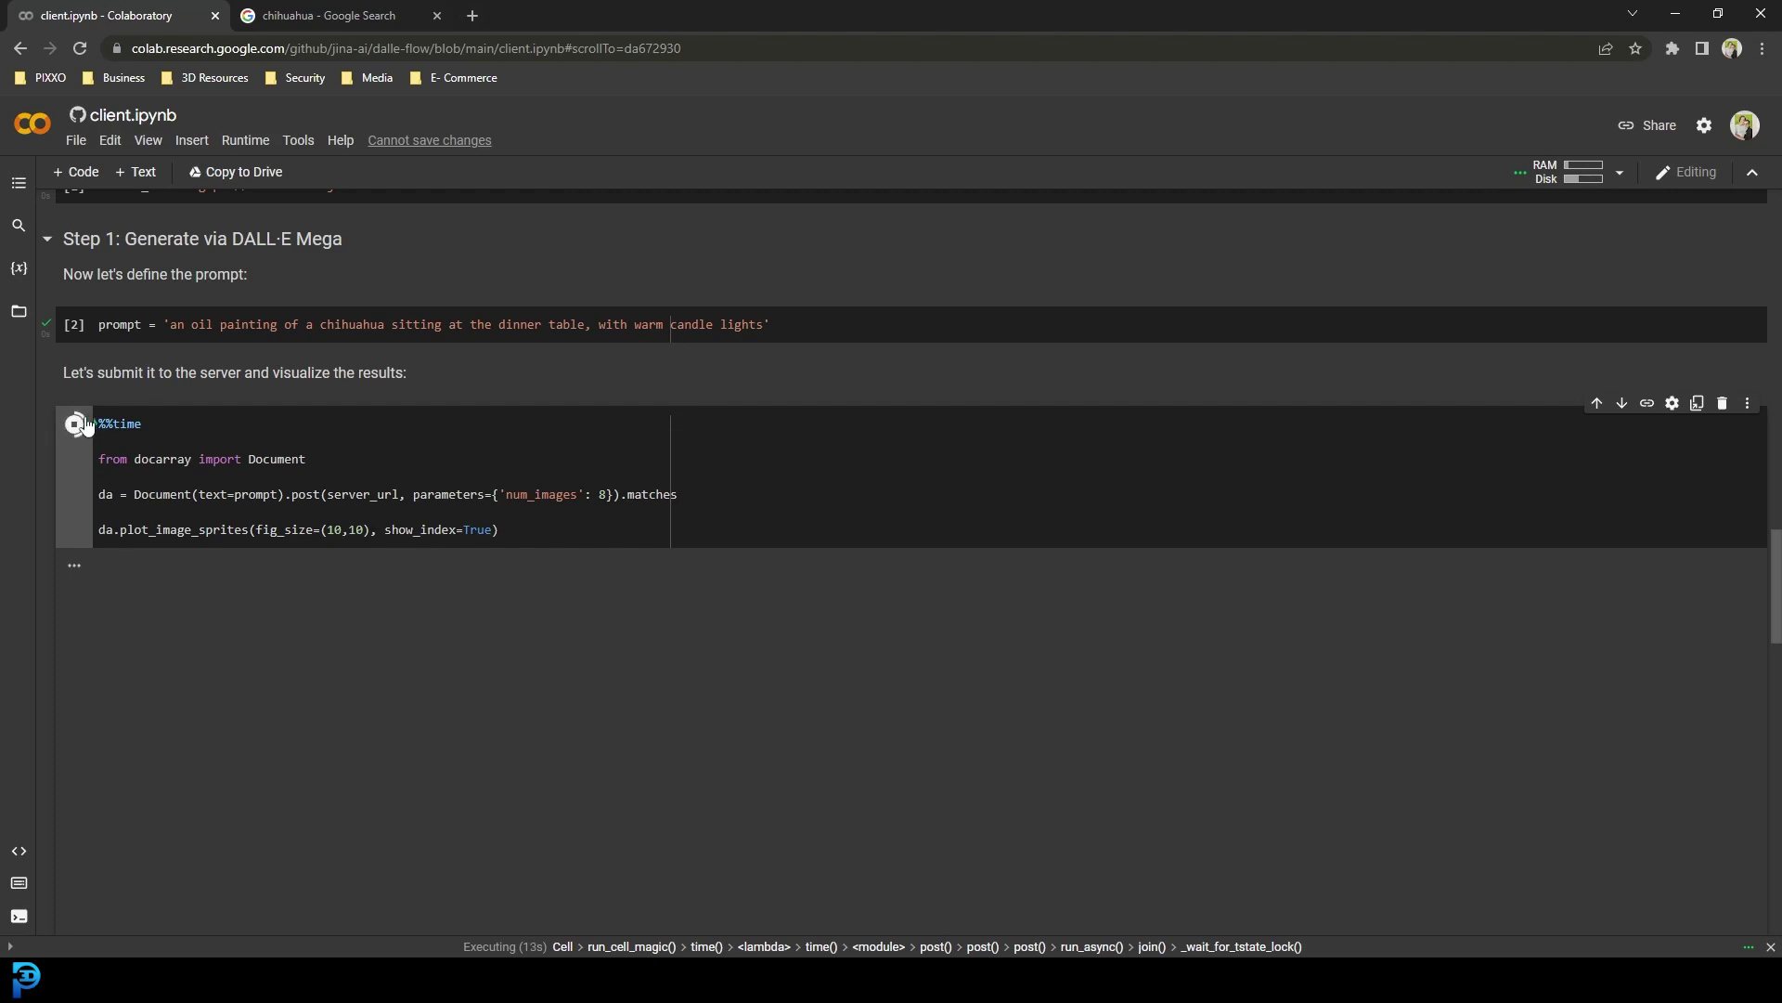
scroll(299, 567, "down", 2)
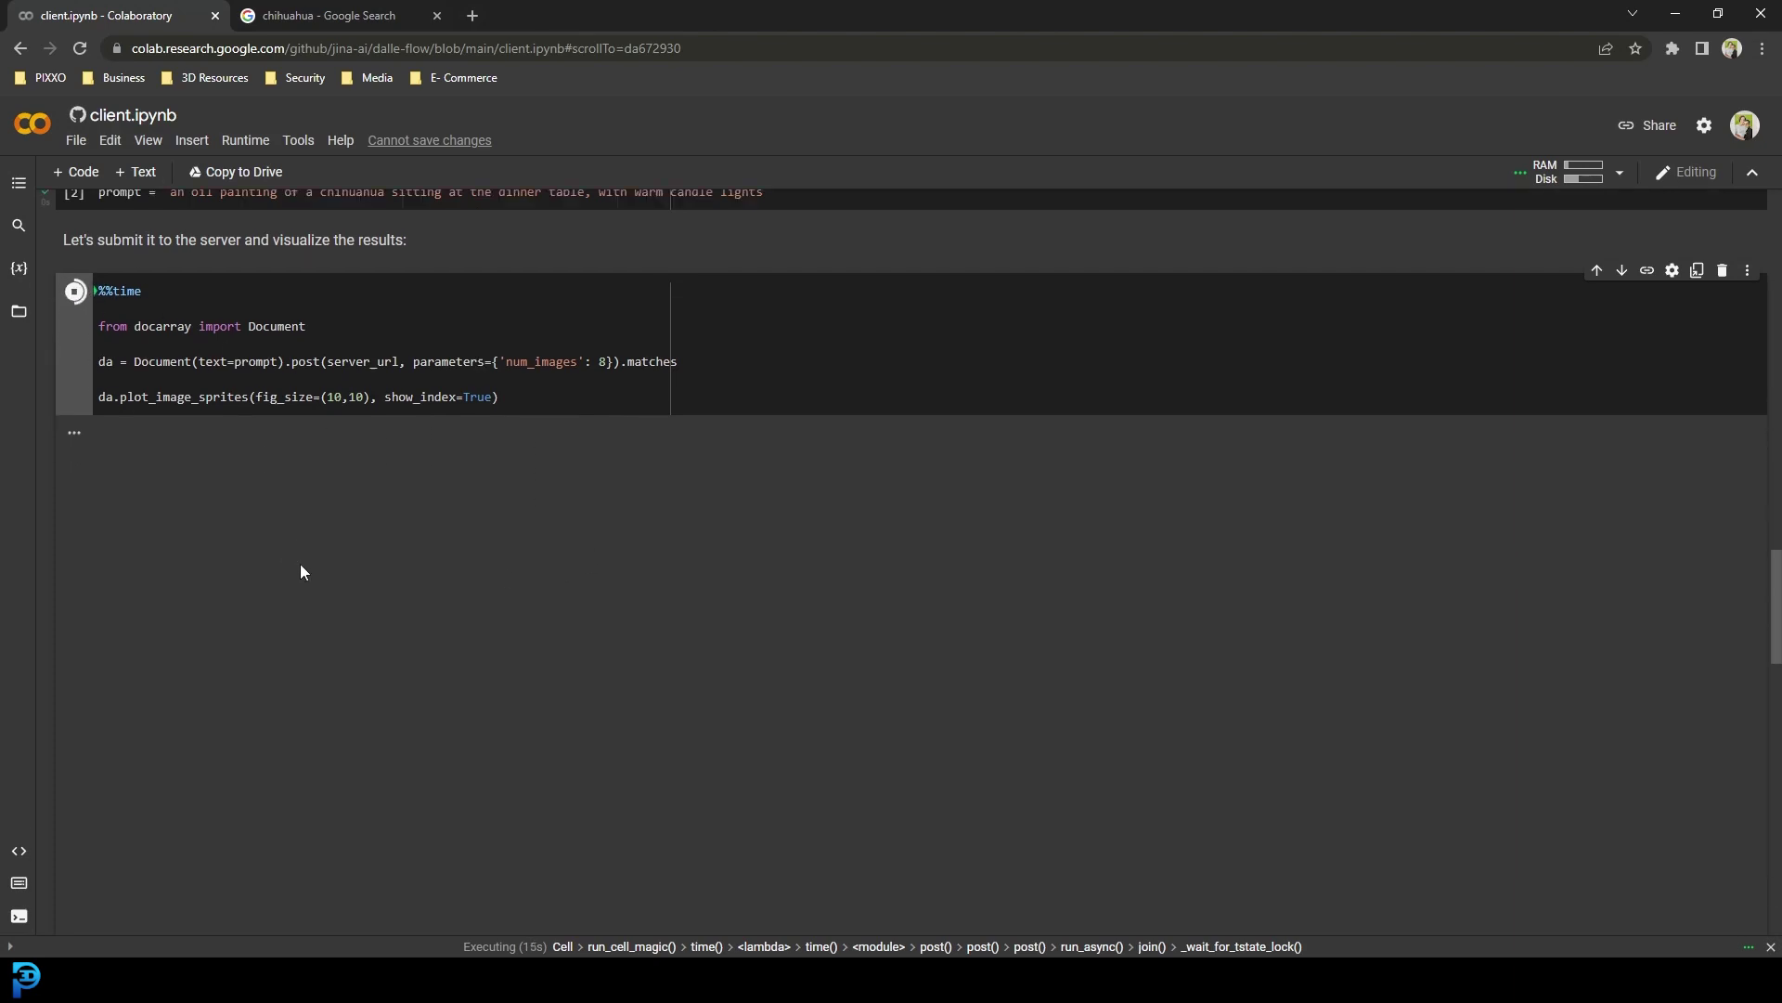
scroll(413, 611, "down", 1)
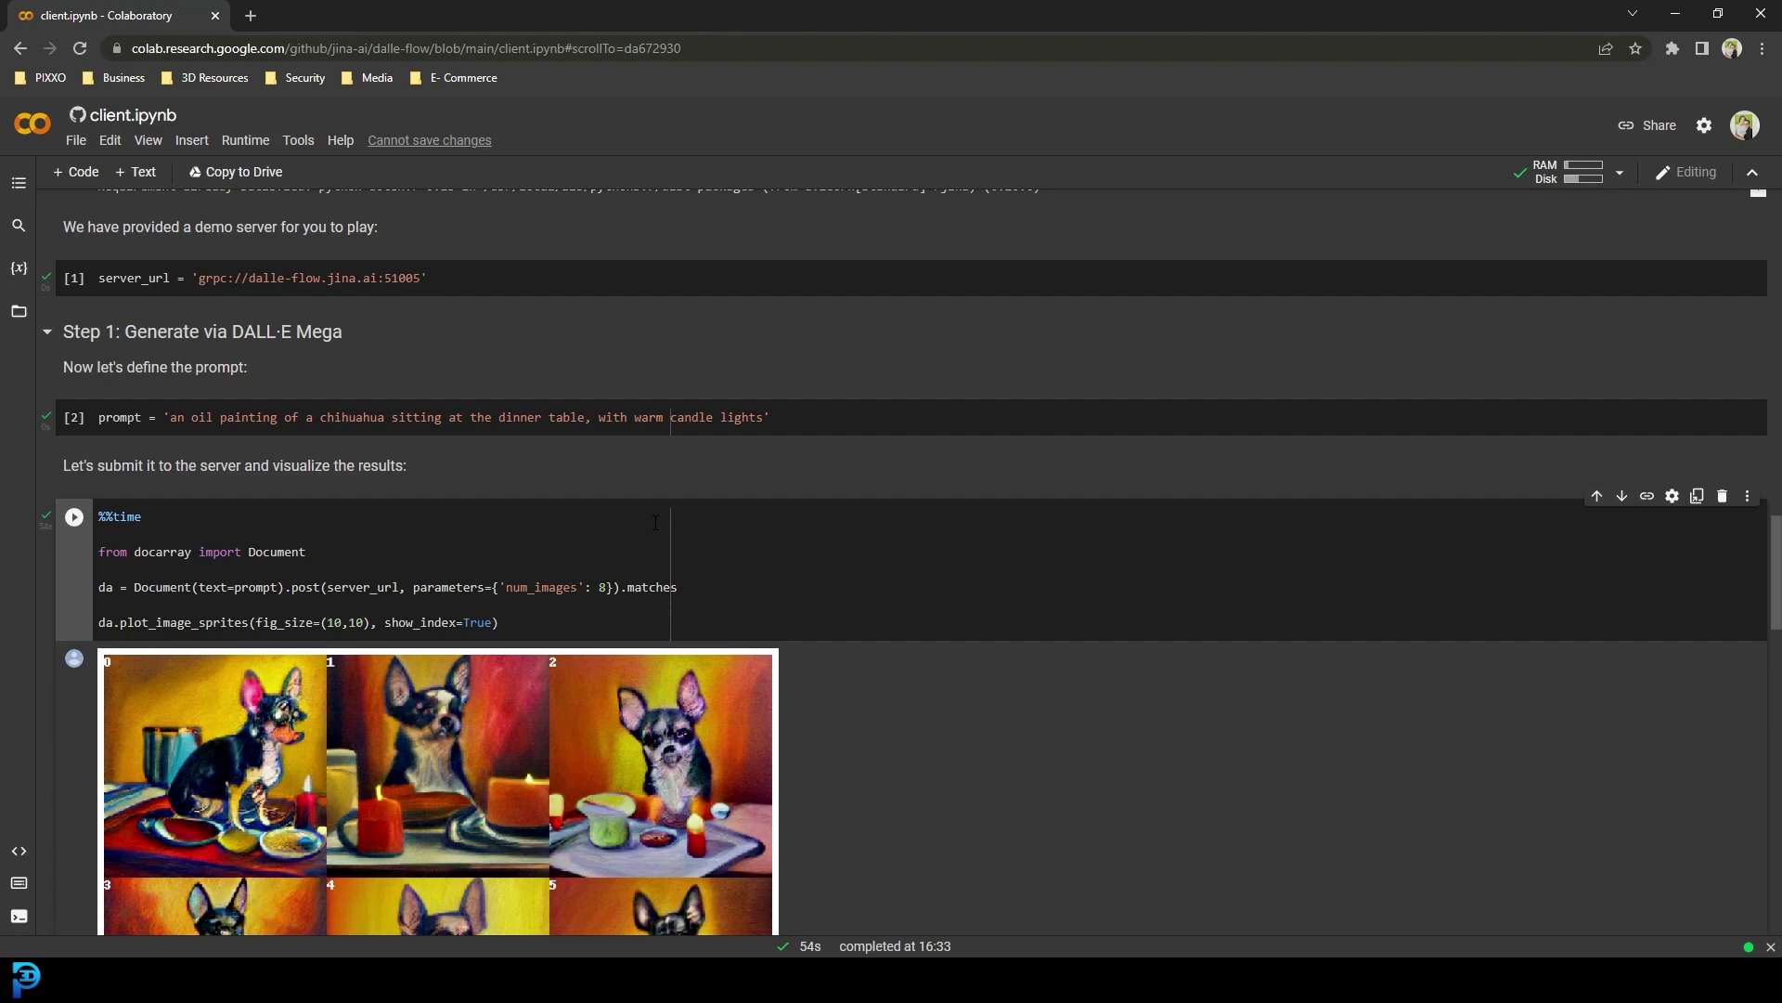
scroll(593, 559, "down", 4)
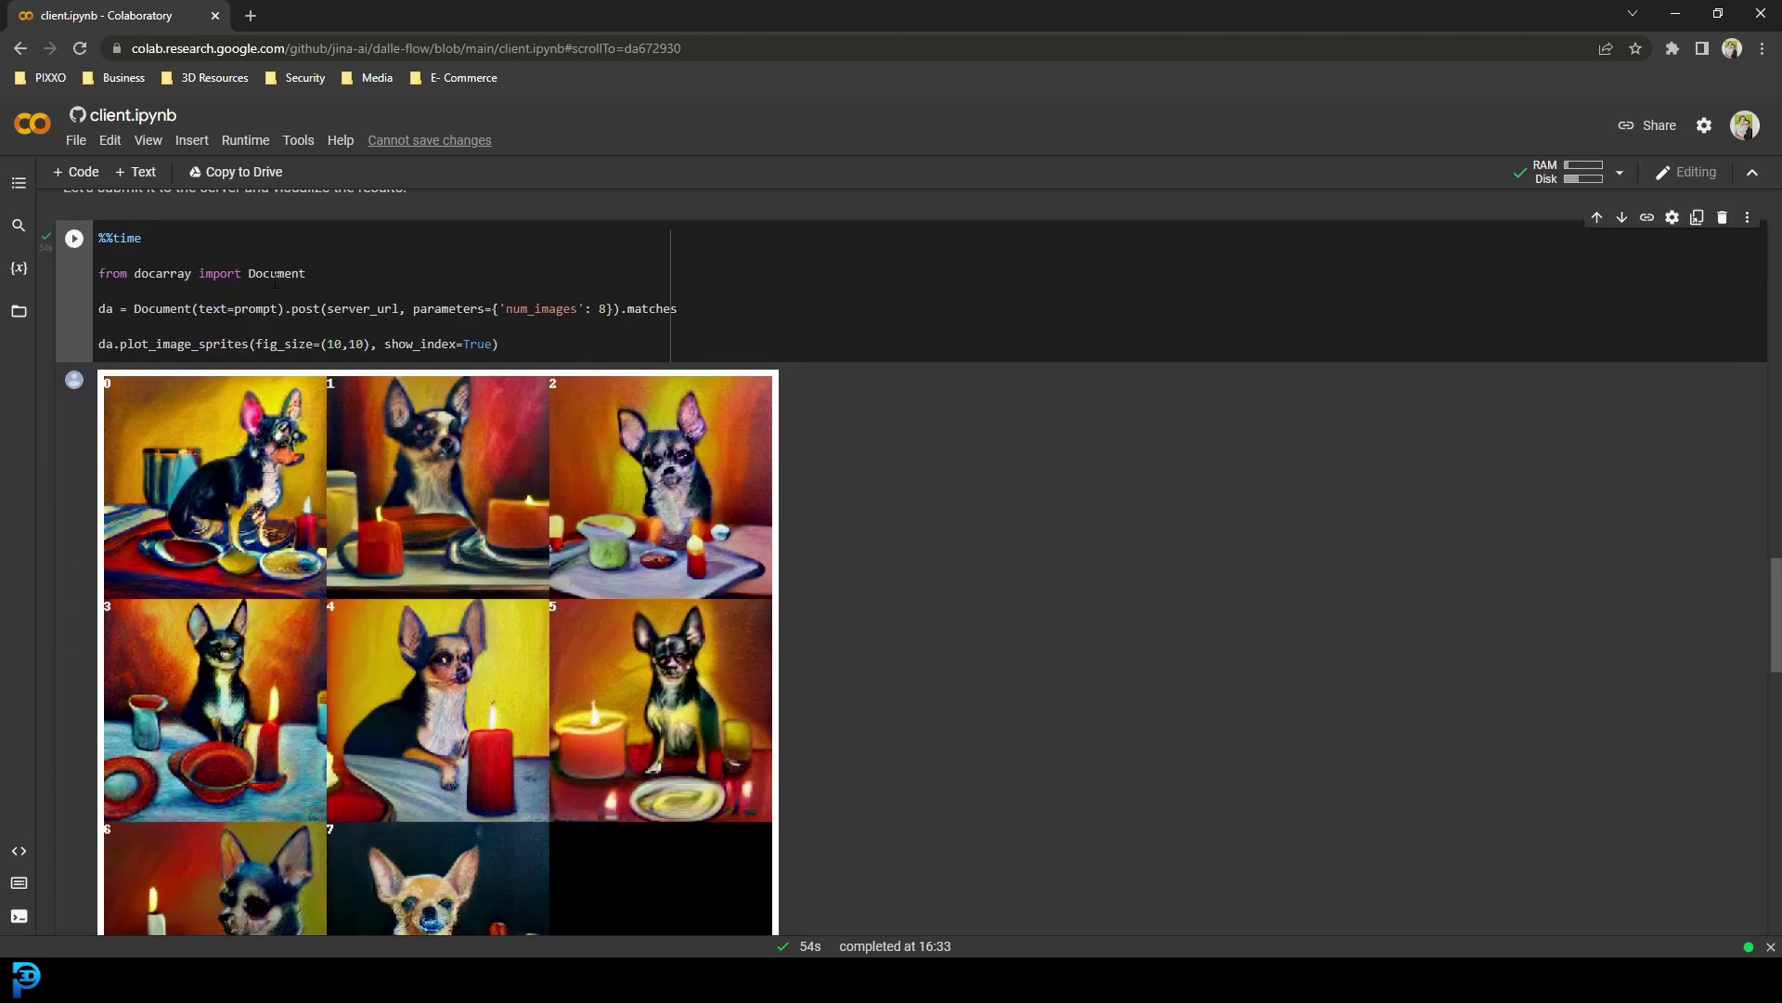
scroll(533, 511, "down", 4)
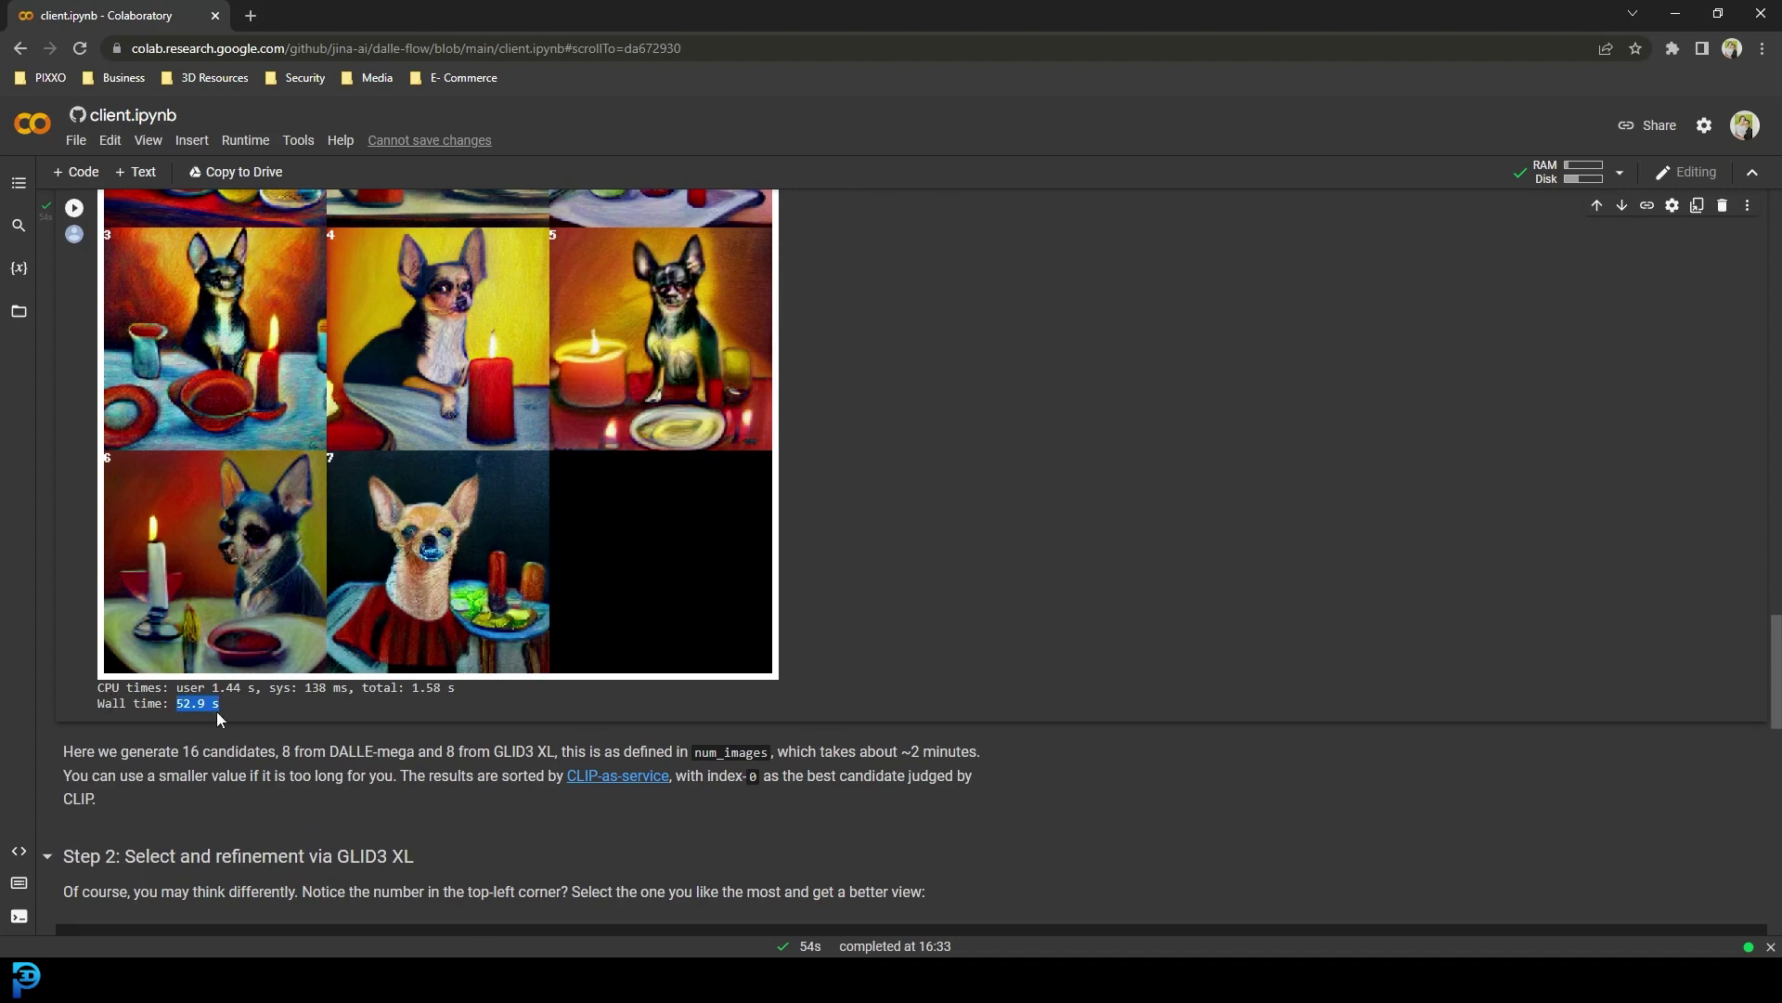
scroll(512, 403, "up", 3)
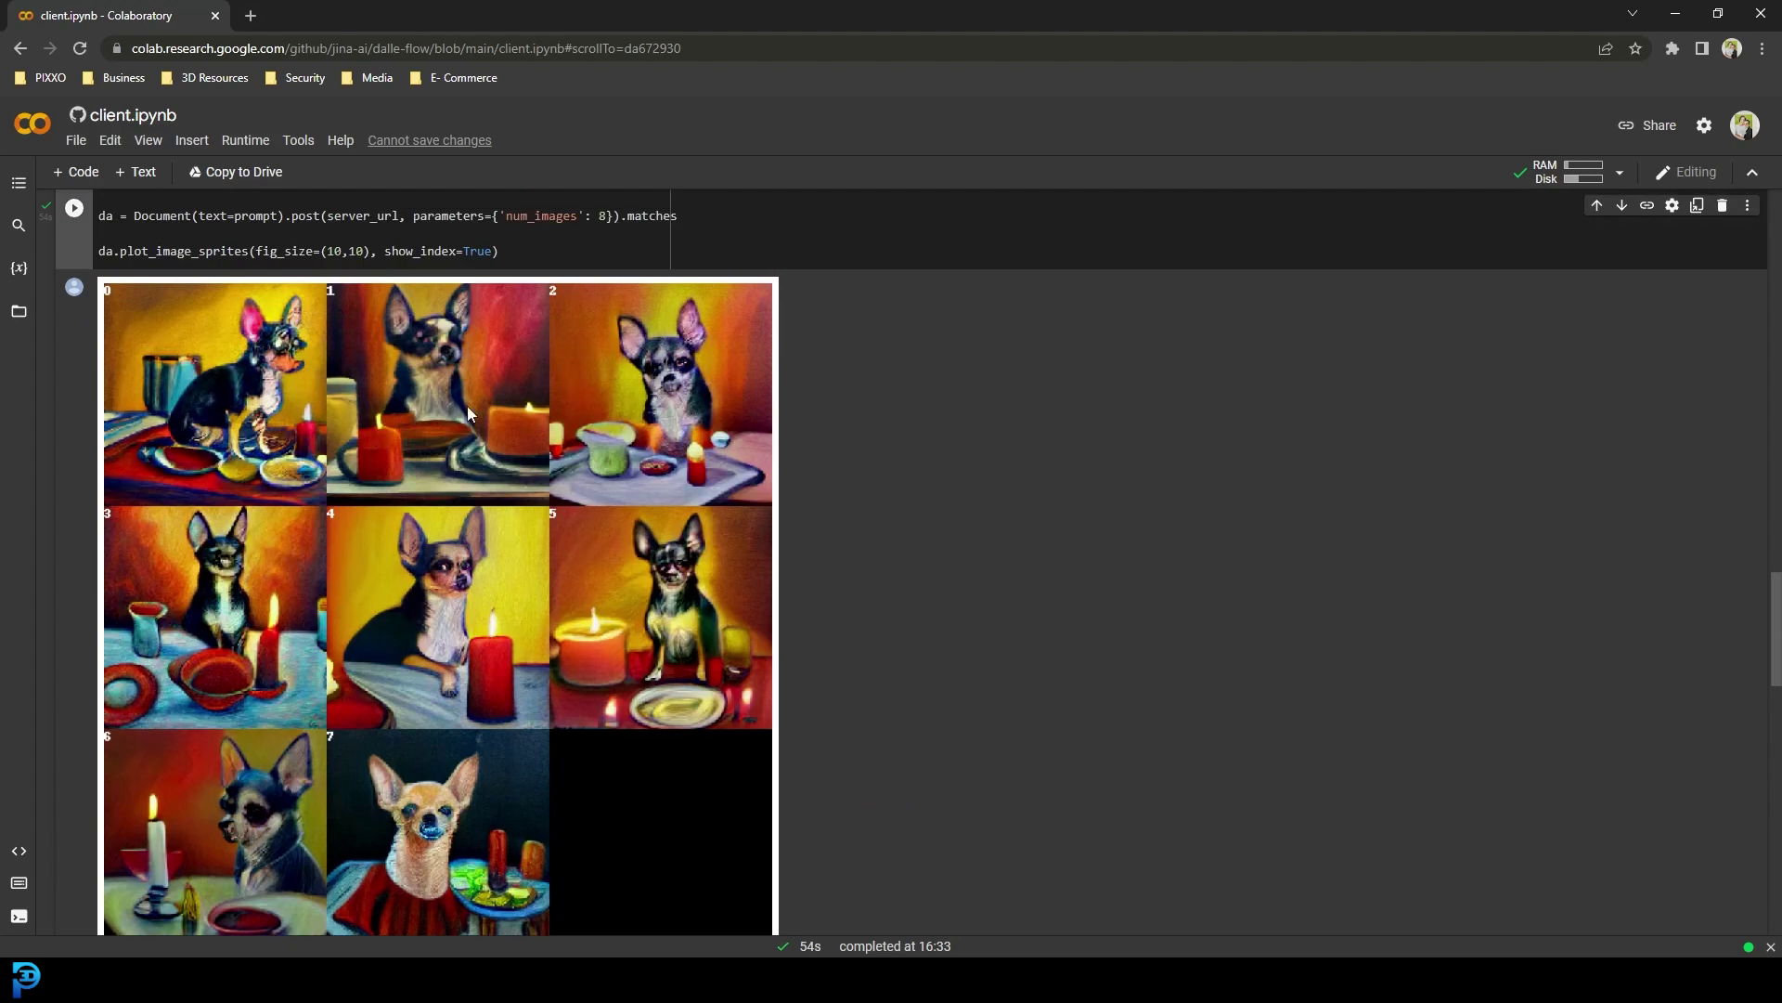
scroll(549, 710, "down", 2)
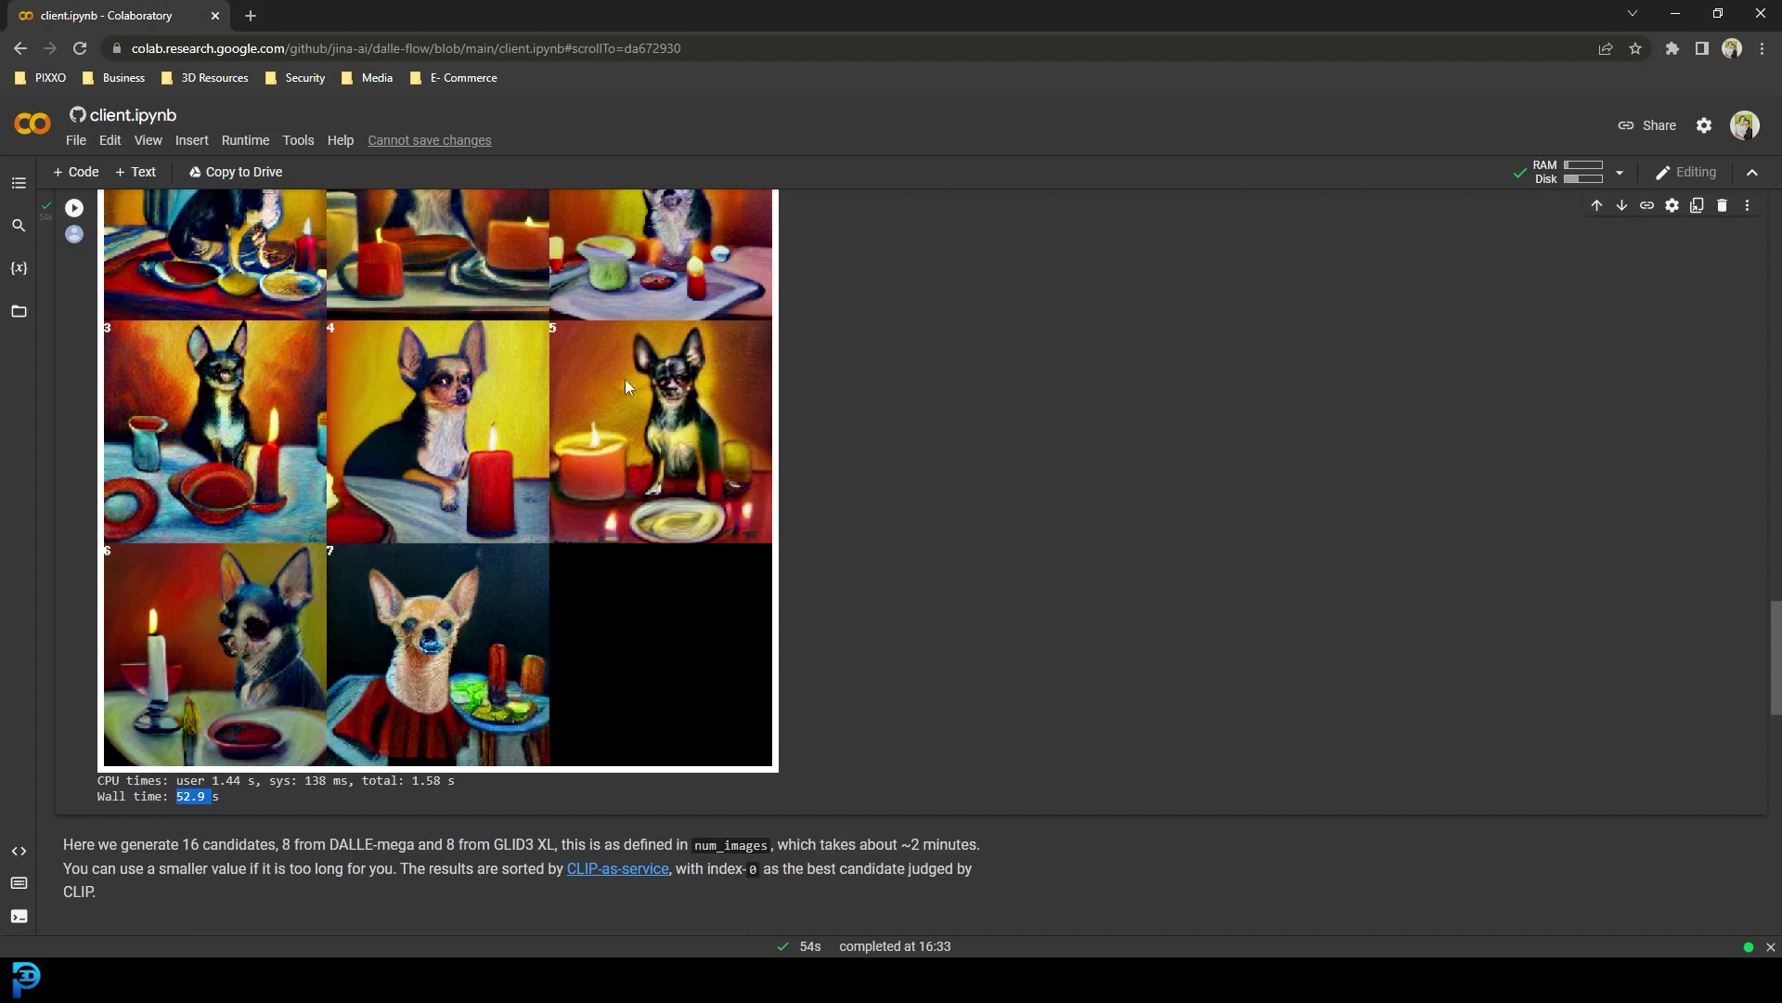
scroll(676, 420, "up", 1)
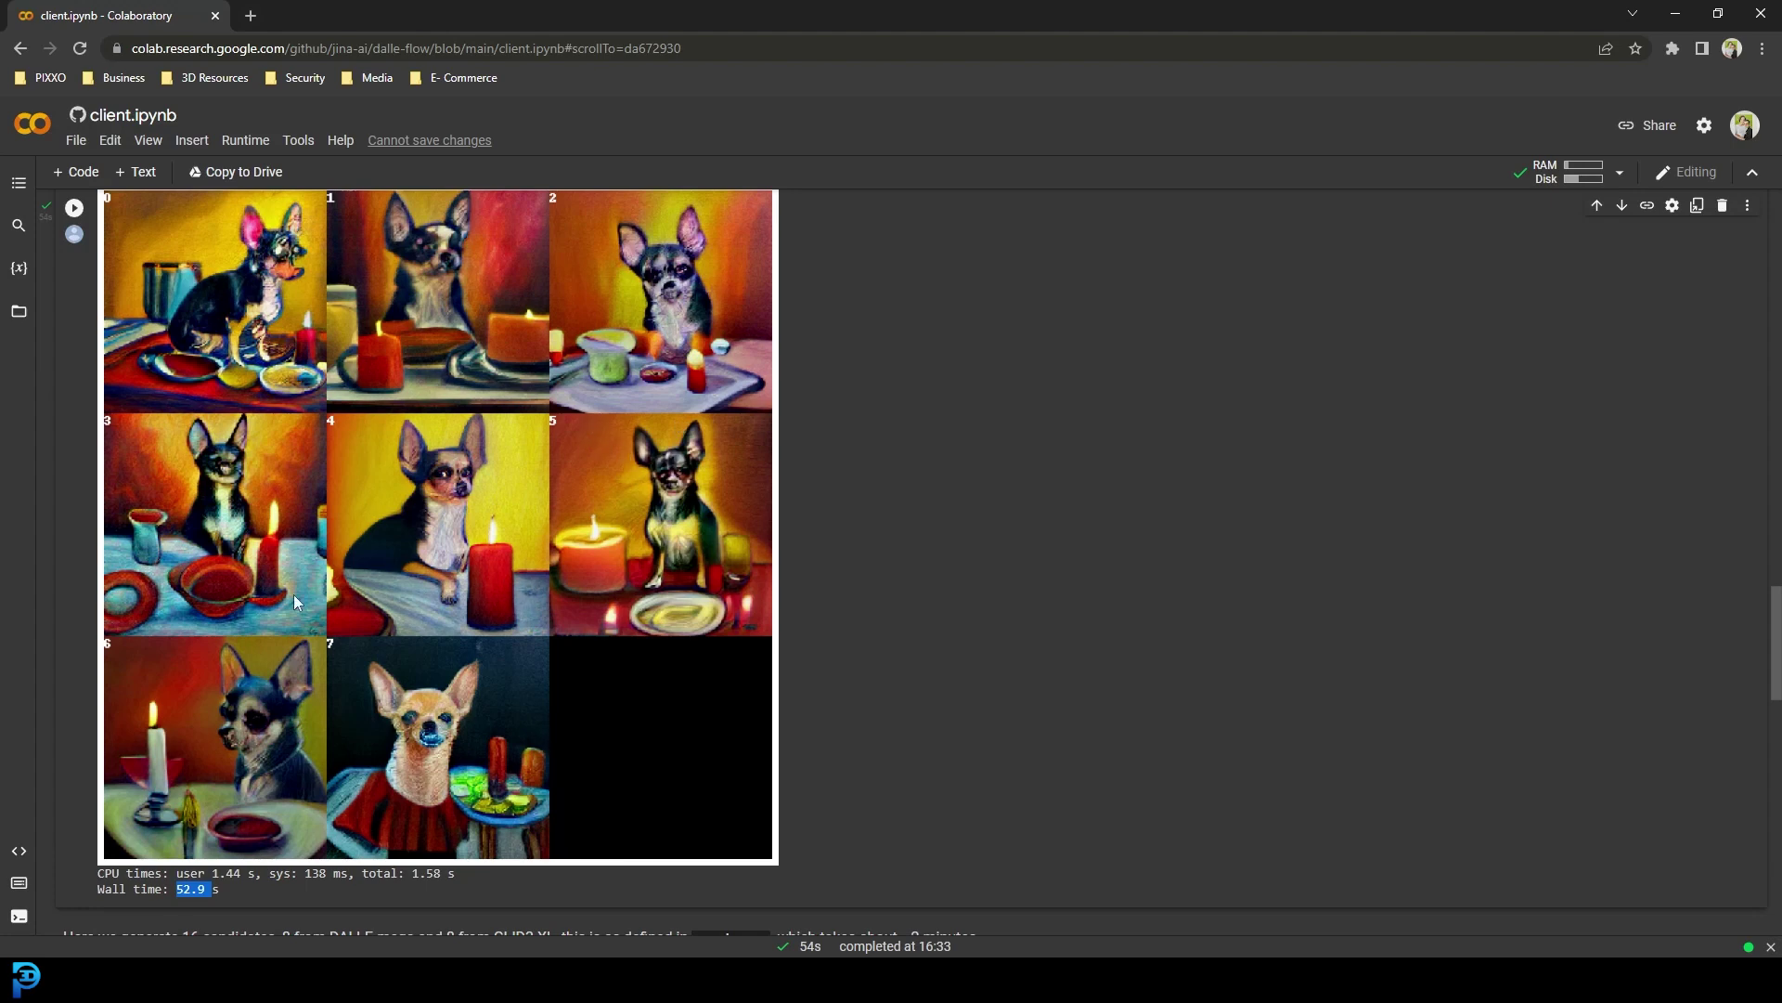
scroll(658, 333, "up", 1)
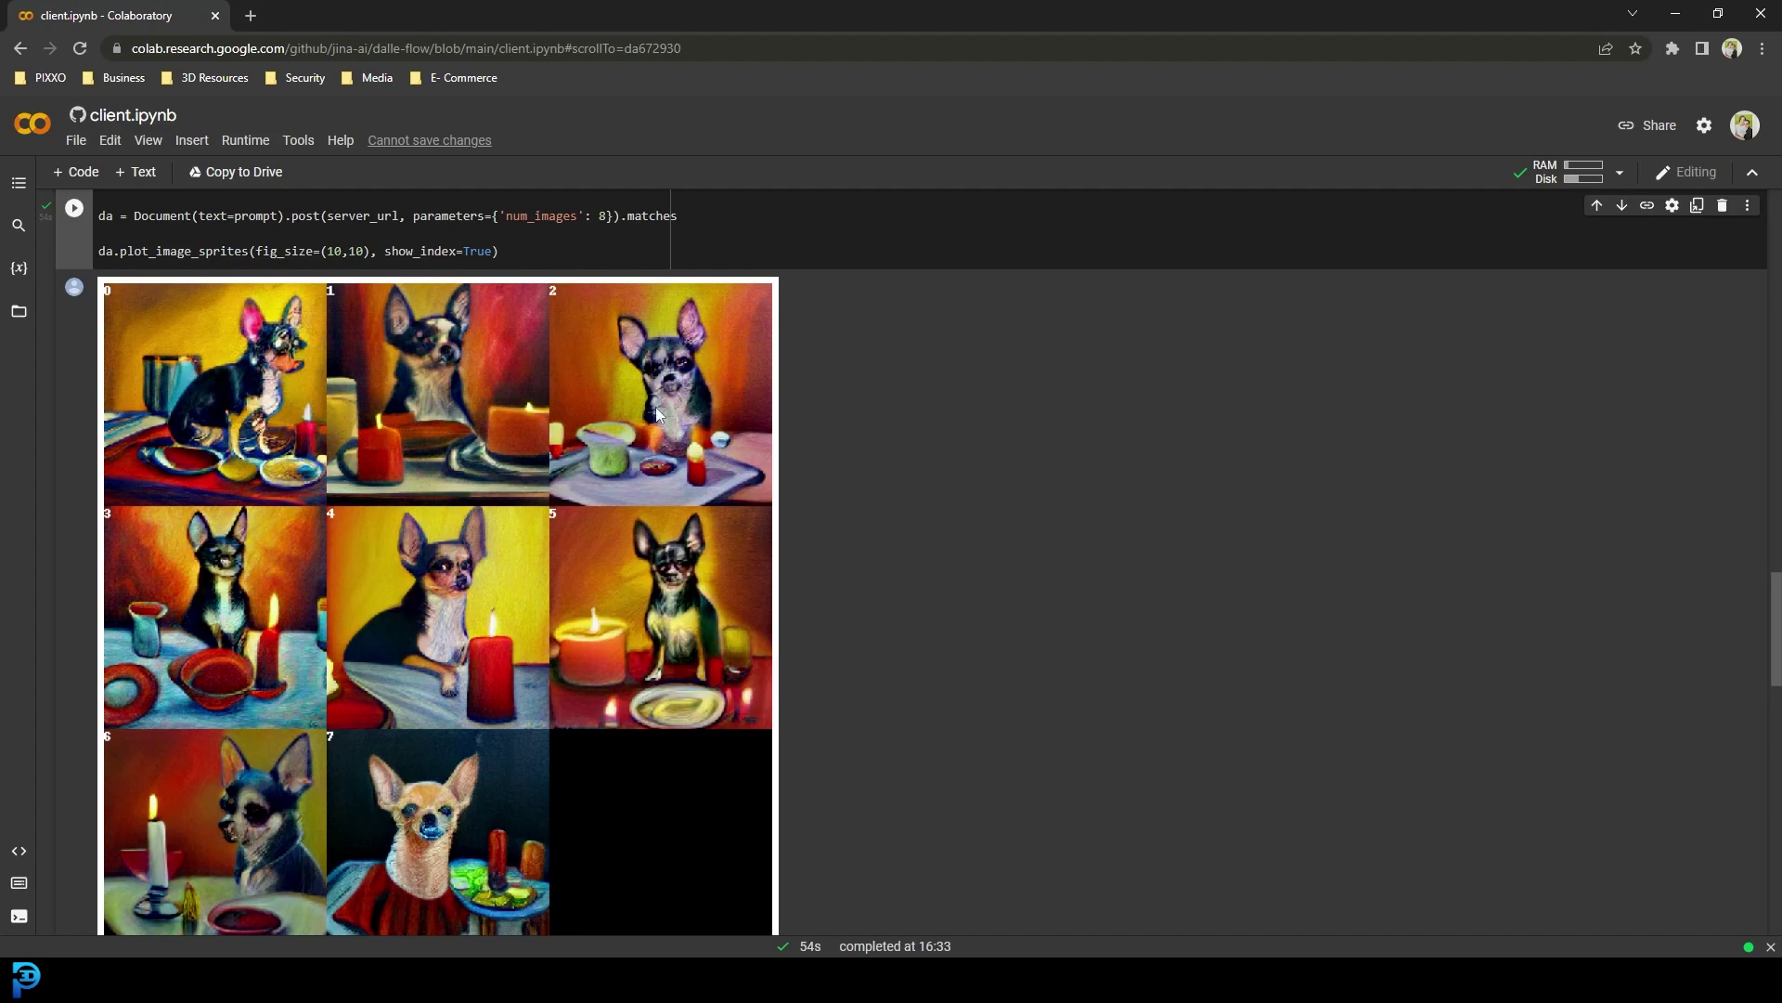
scroll(577, 481, "down", 3)
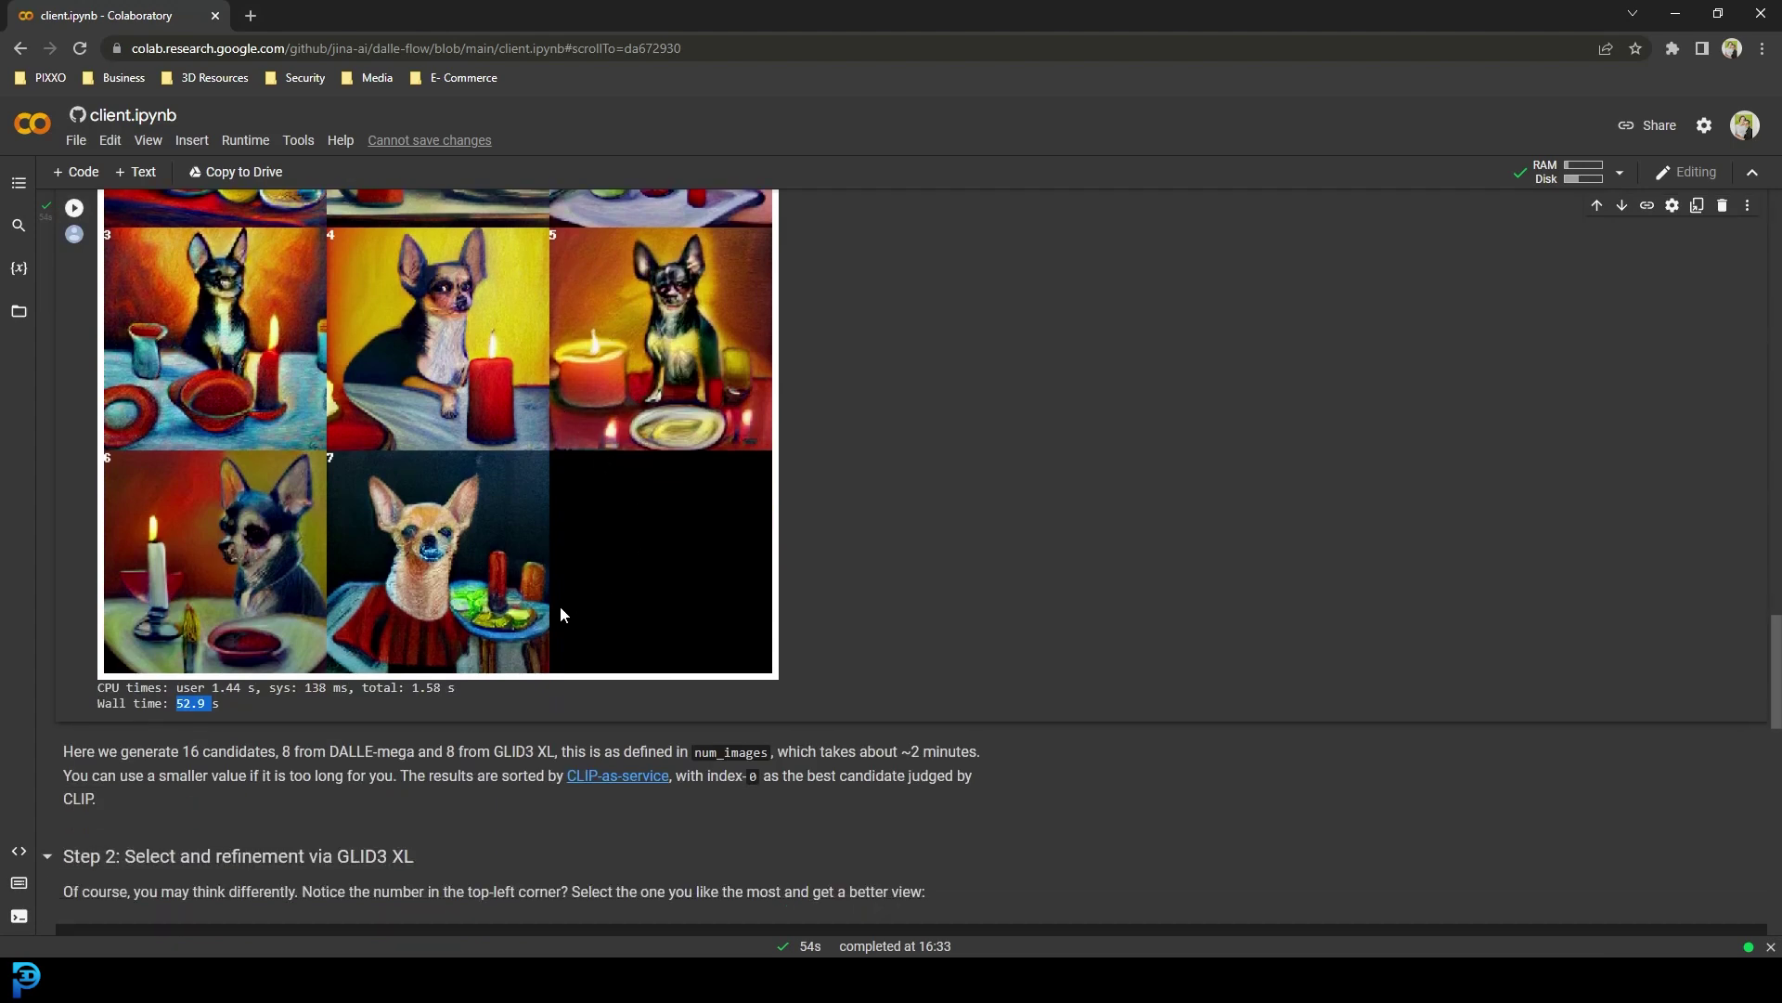
scroll(397, 706, "up", 3)
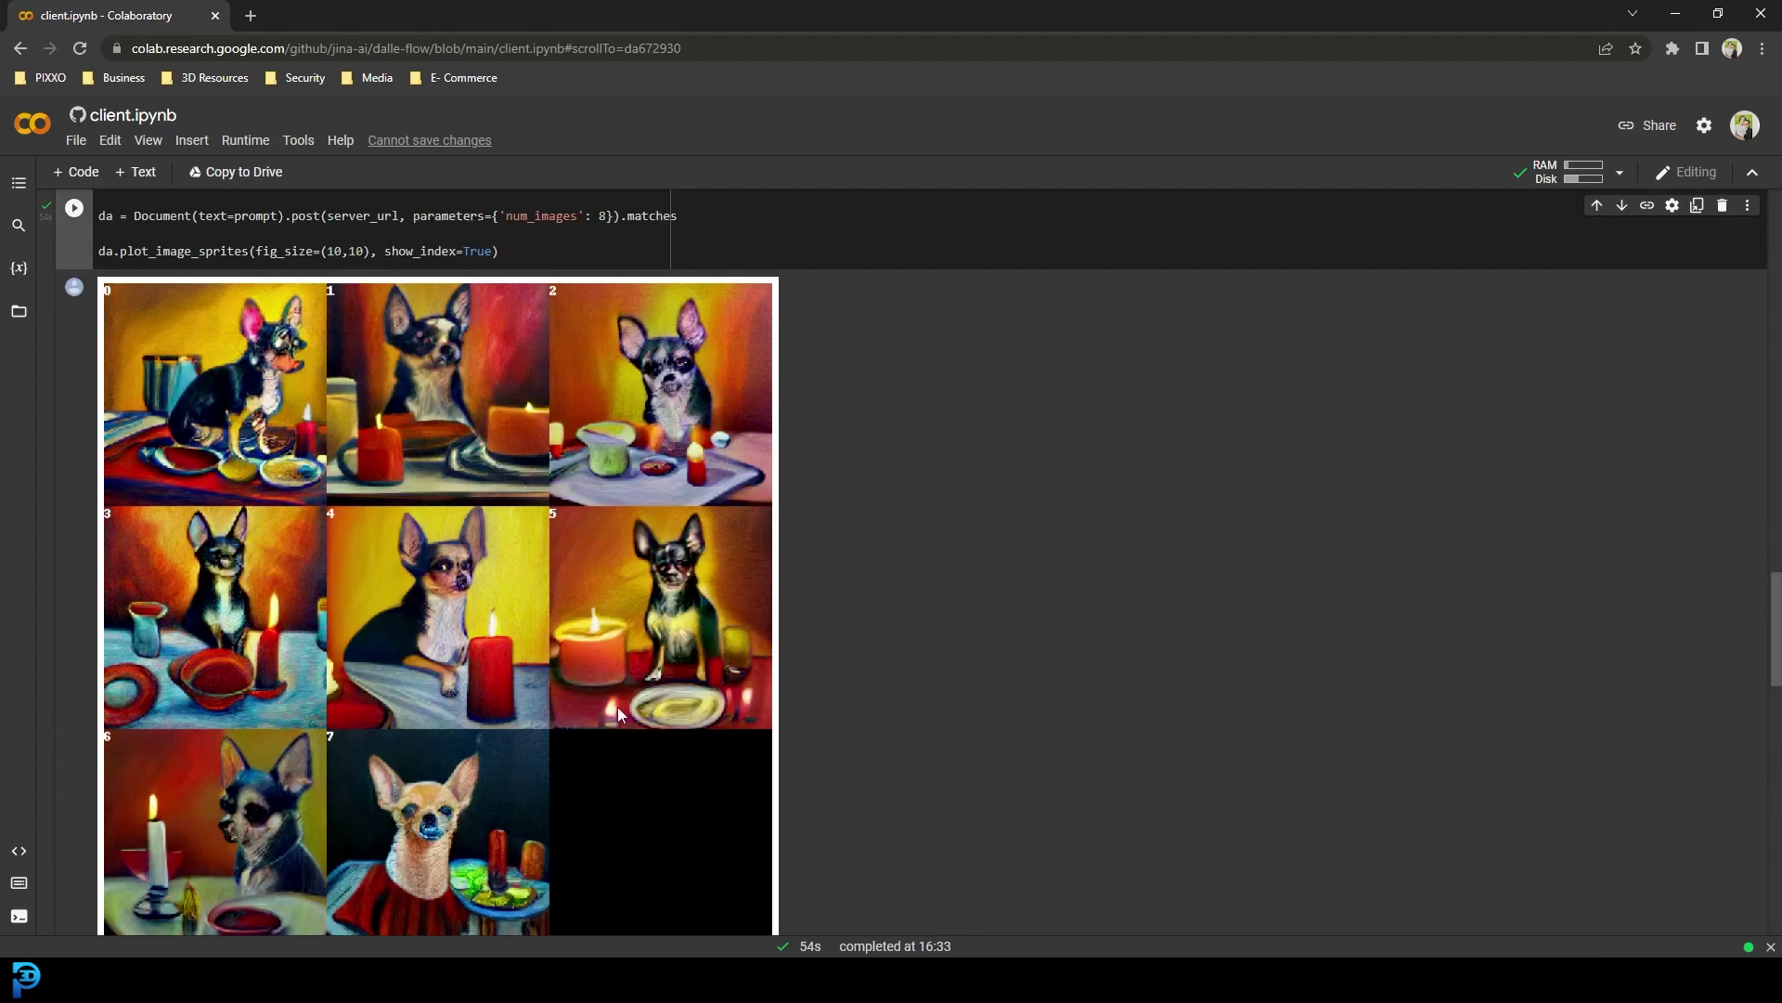
scroll(529, 766, "down", 1)
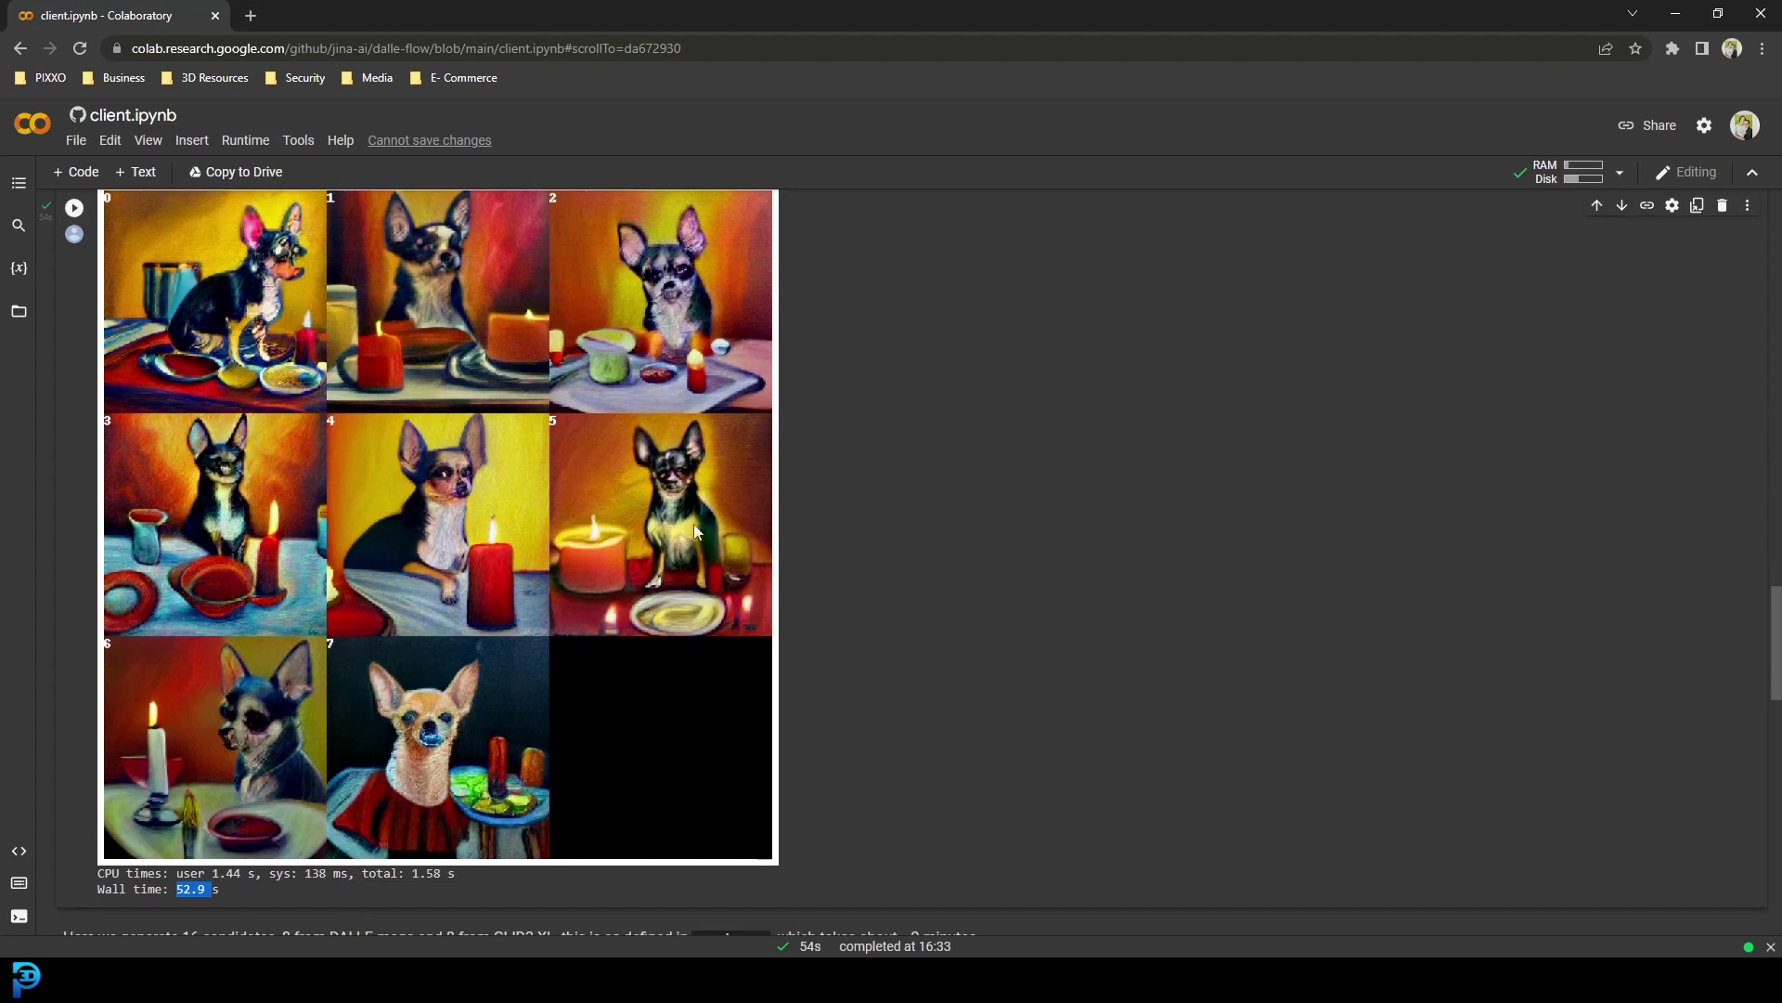
scroll(471, 449, "down", 5)
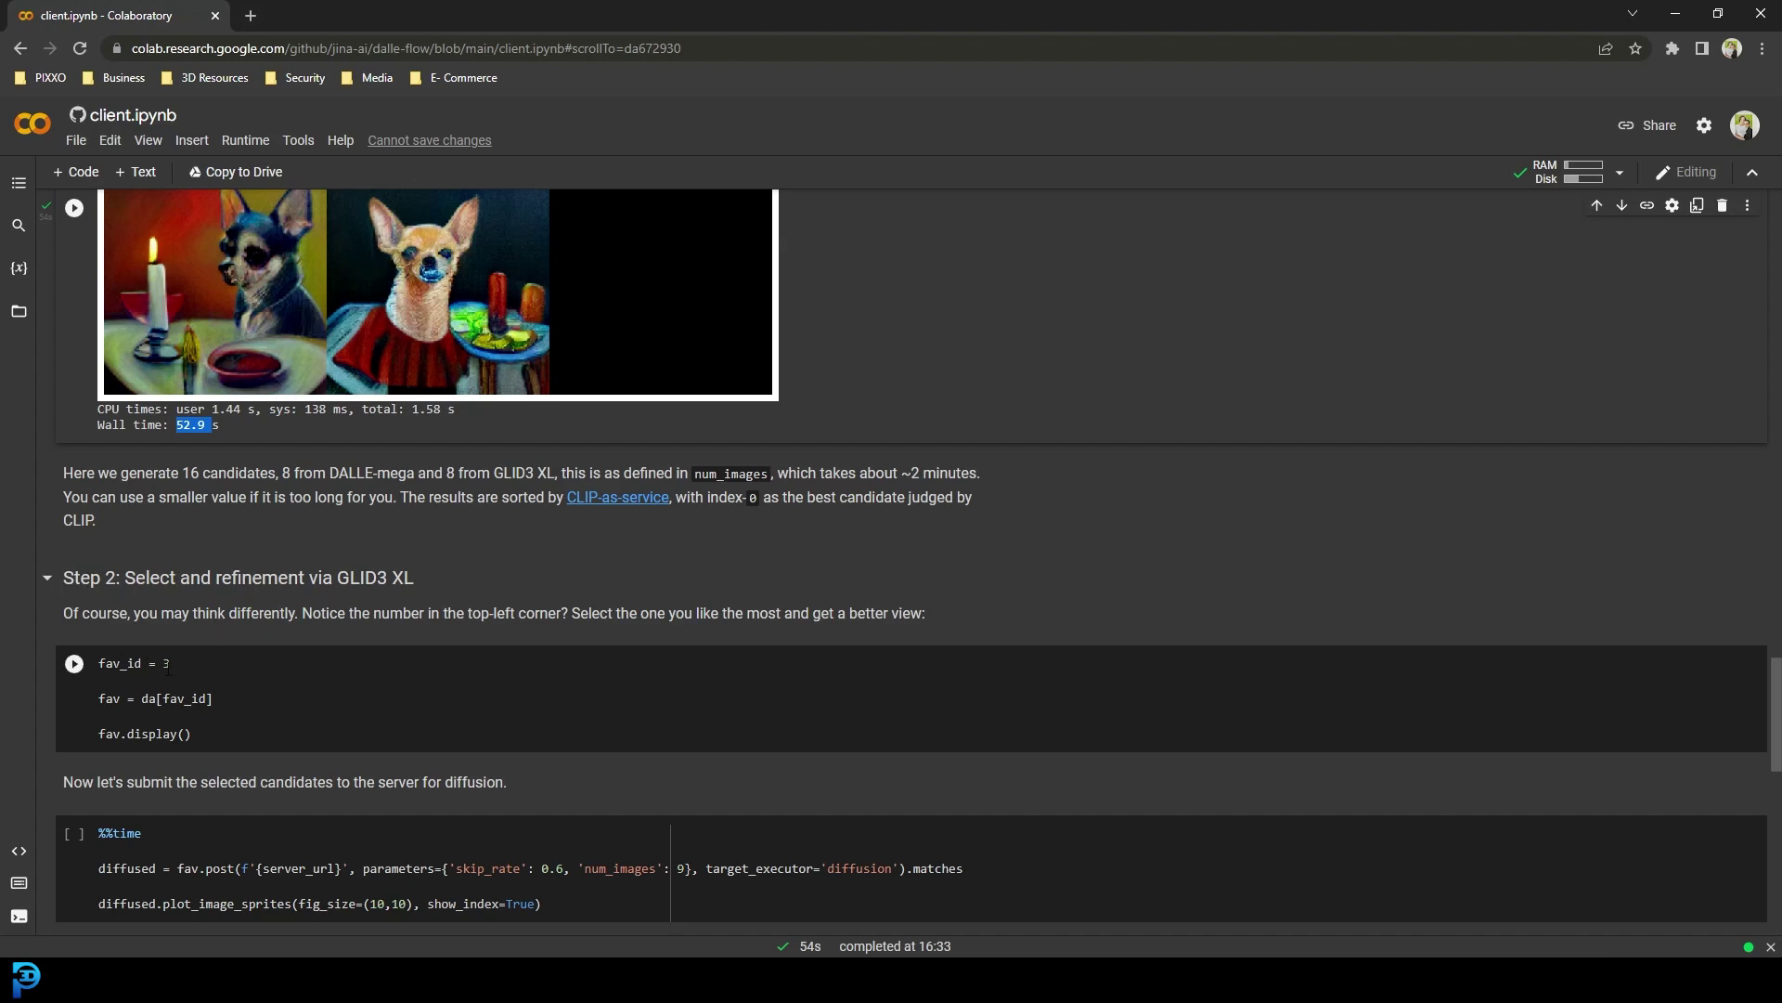
scroll(325, 383, "up", 7)
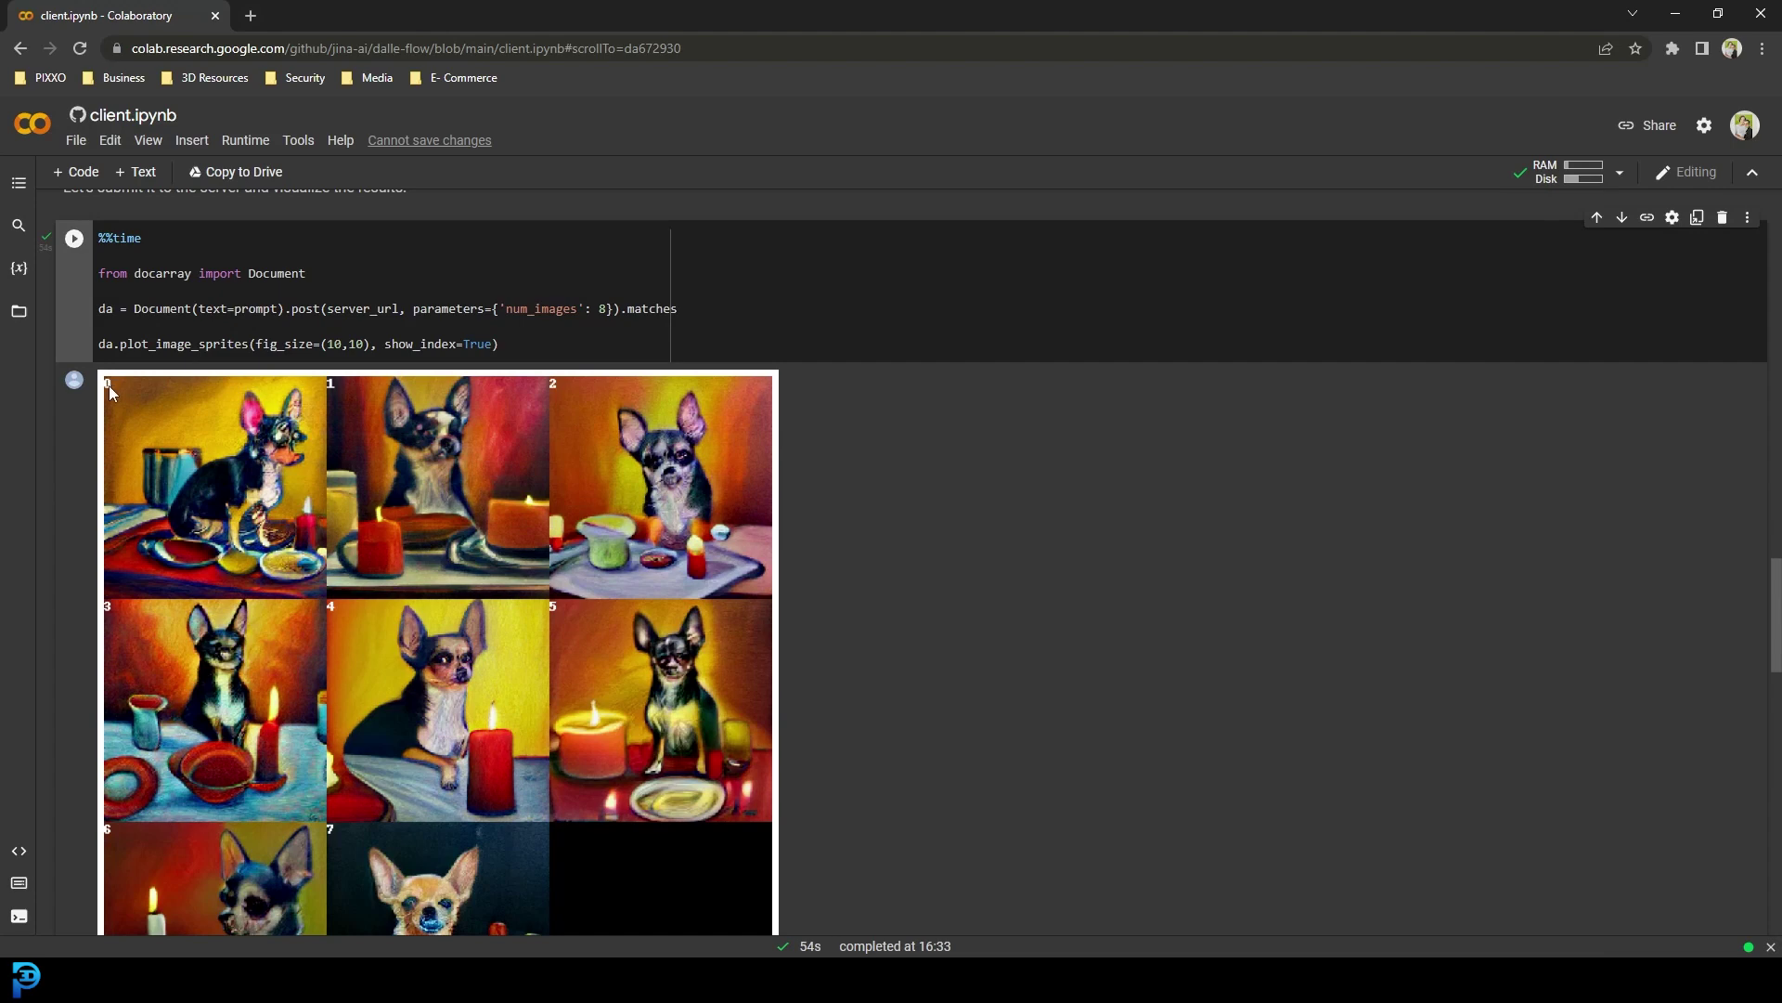
scroll(755, 675, "down", 2)
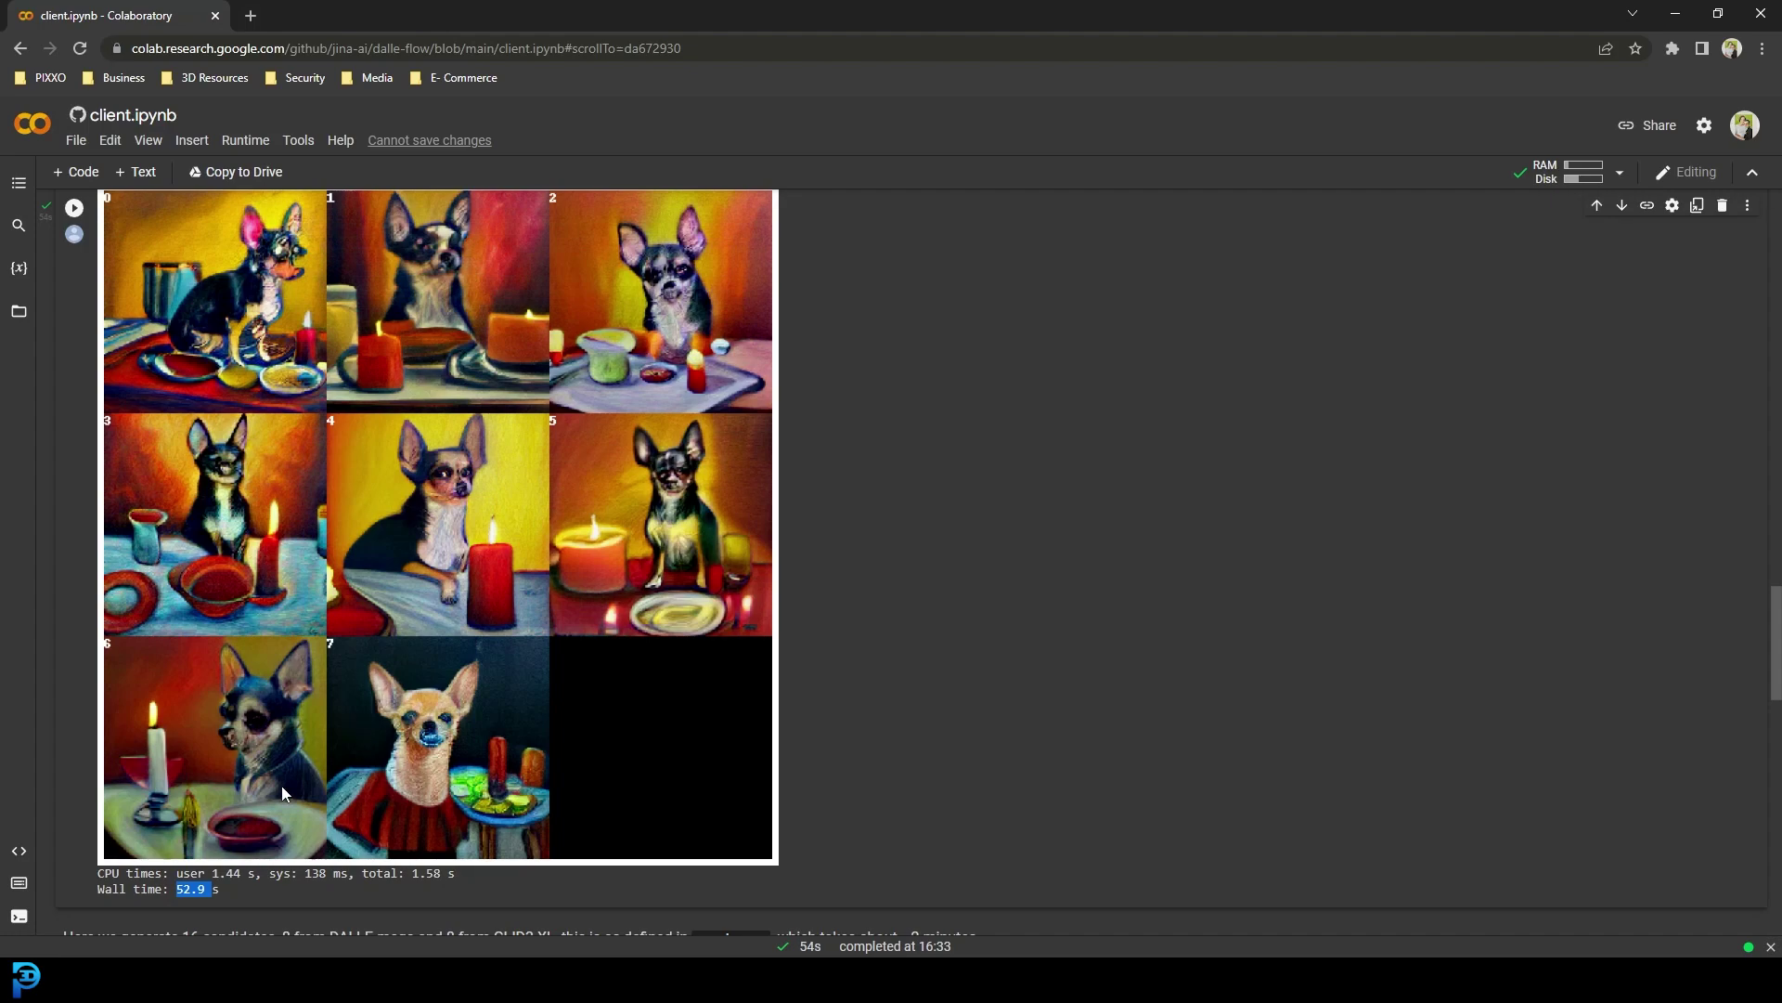
scroll(119, 661, "down", 3)
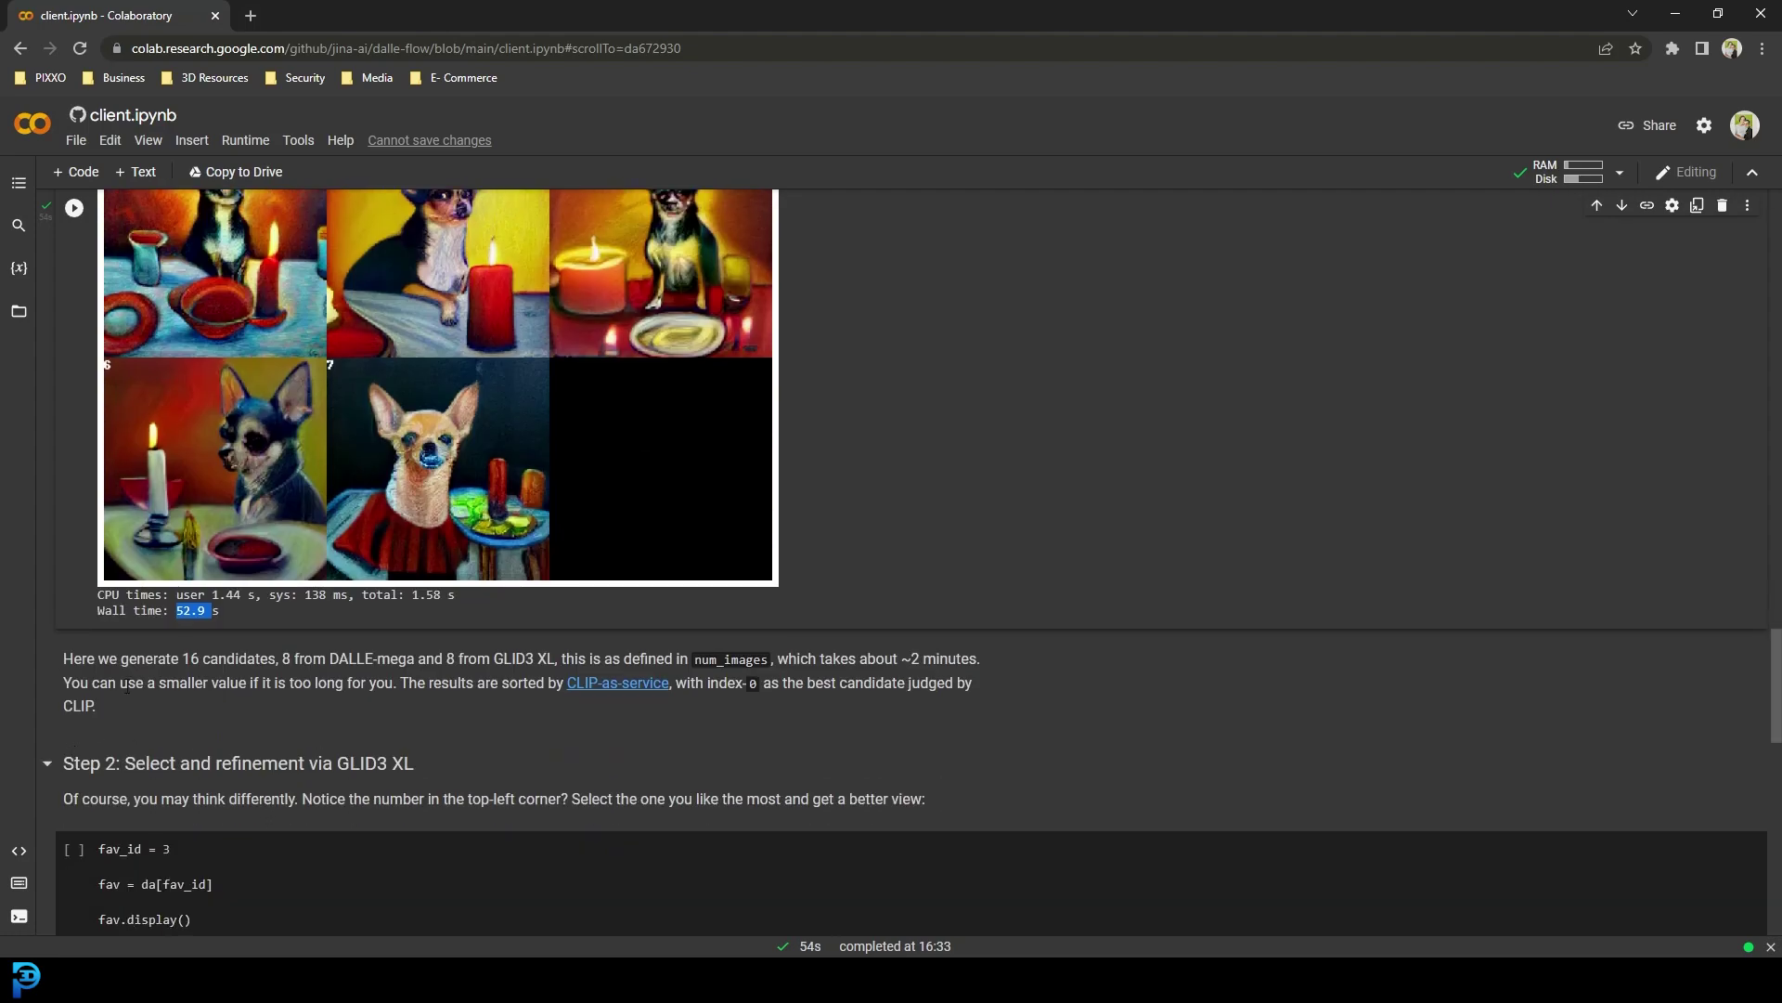
scroll(121, 665, "down", 2)
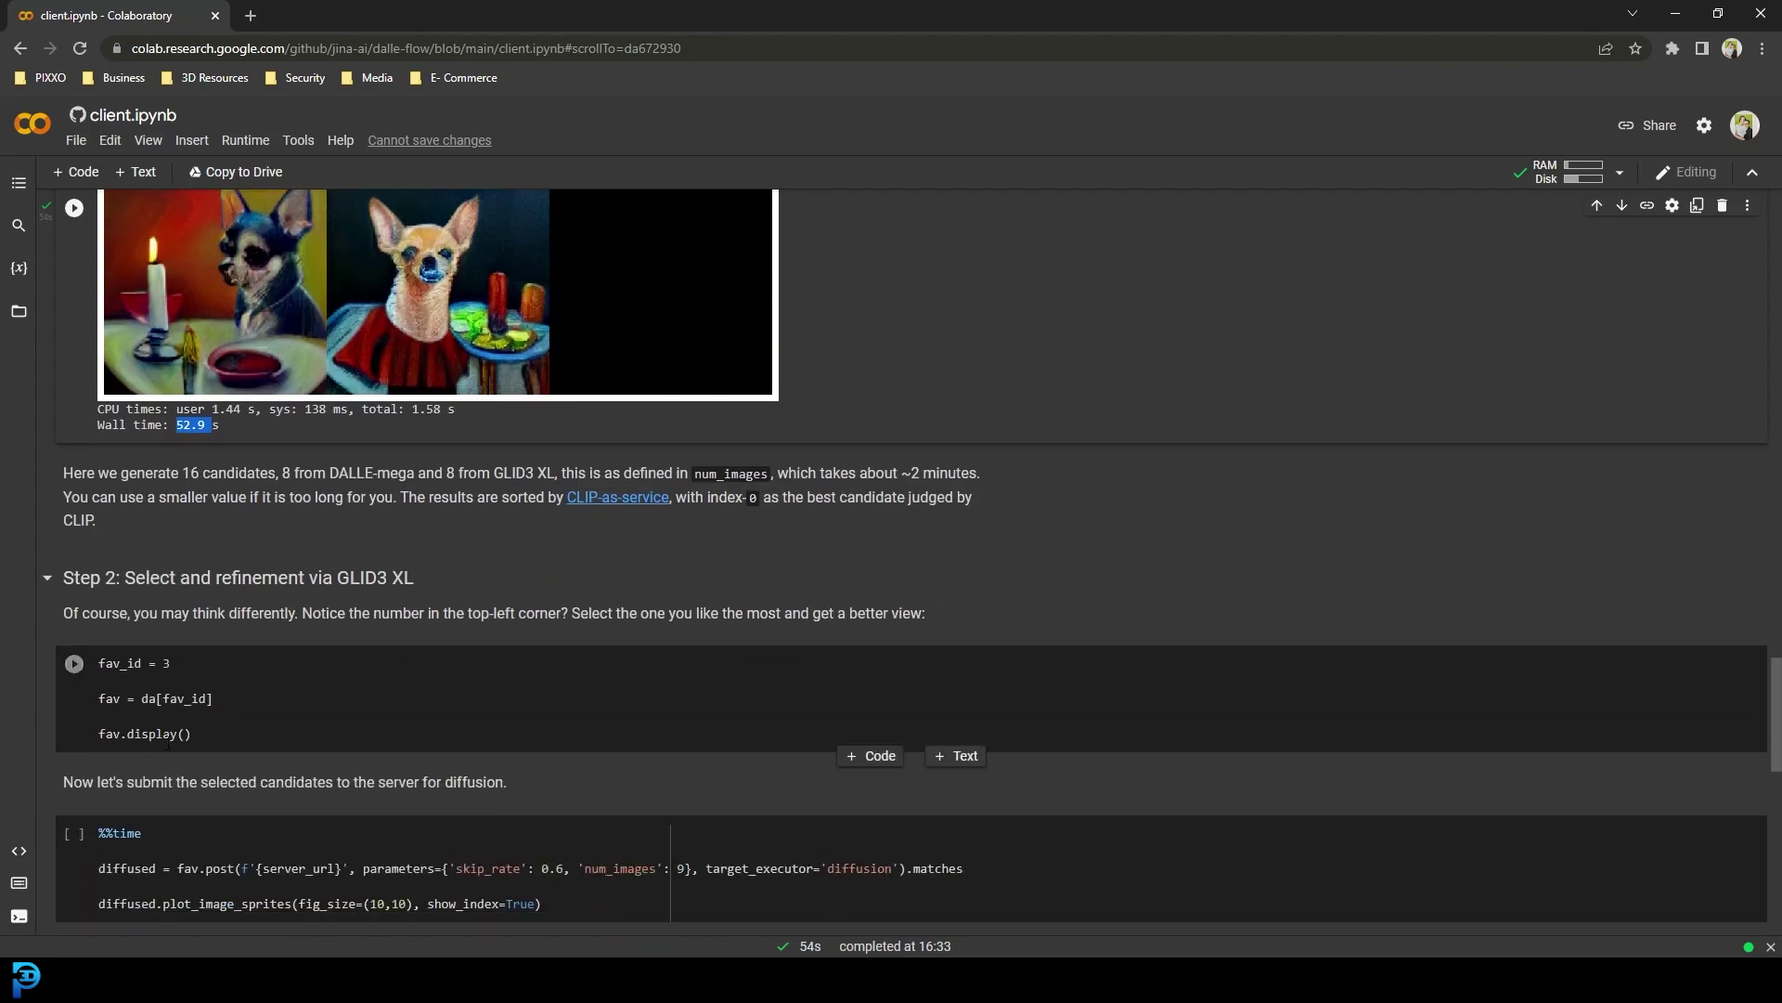
Change fav_id from 3 to 6 and run the cell to display candidate 6 alone.
left_click(181, 665)
key("BackSpace")
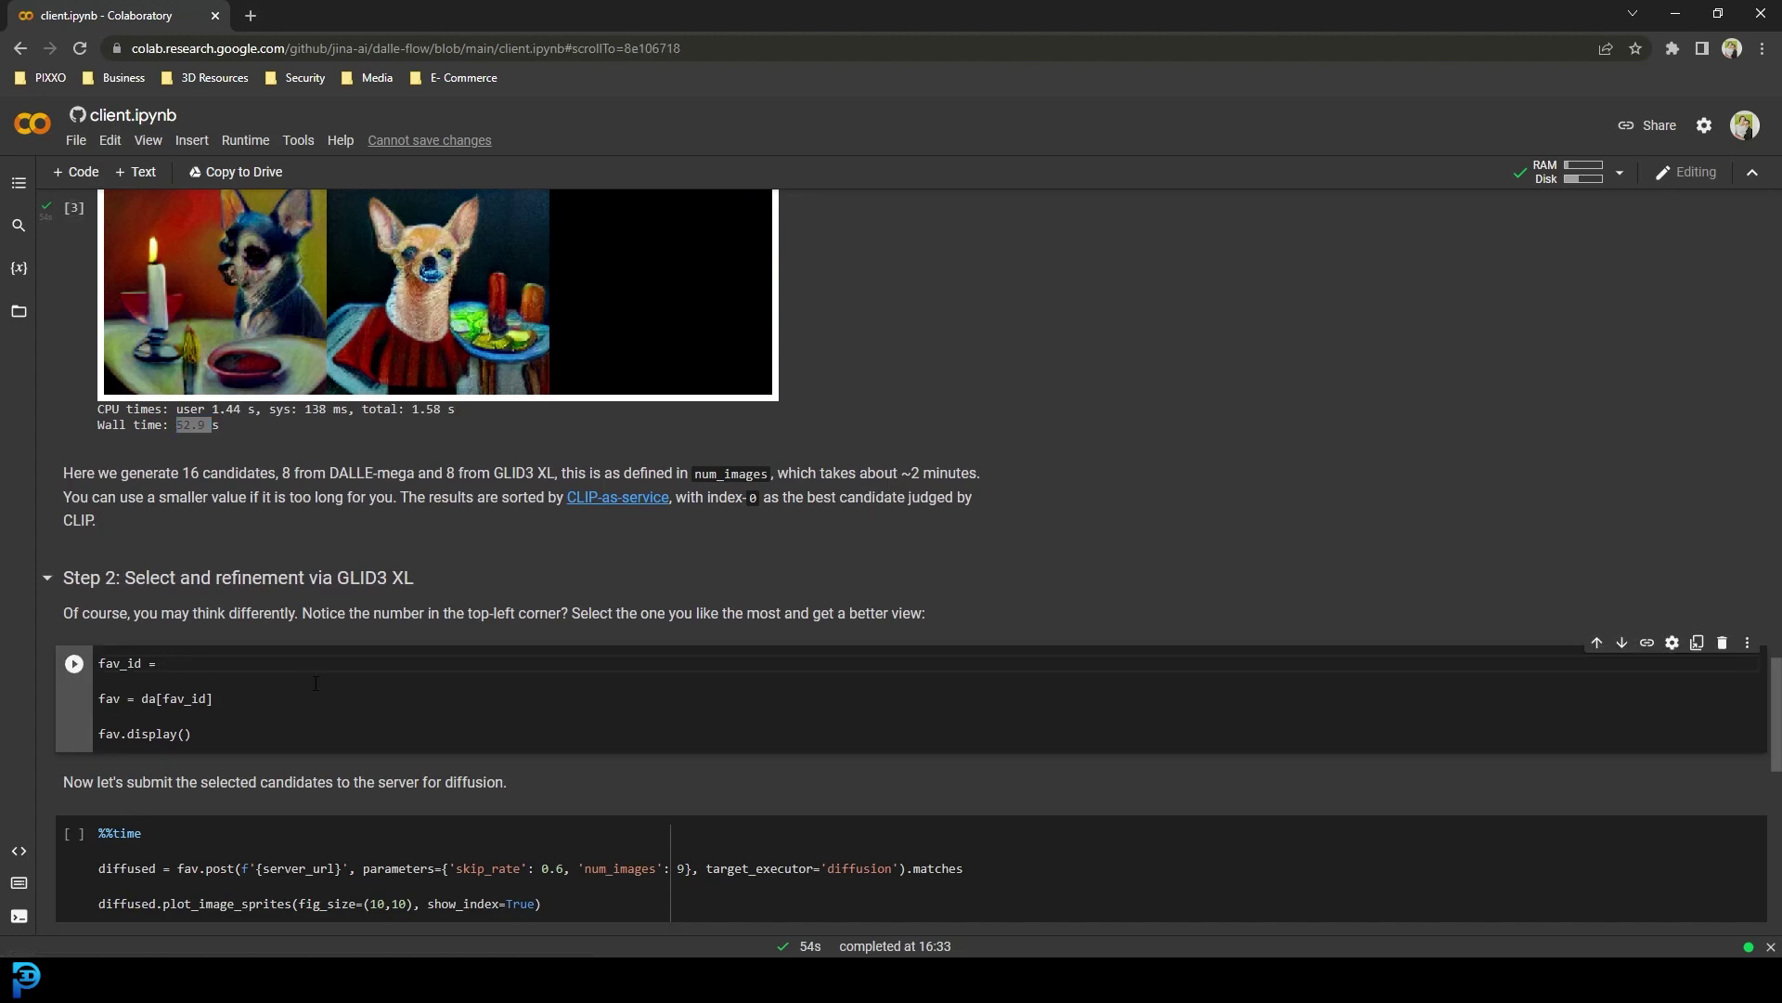
type("6")
scroll(132, 560, "down", 2)
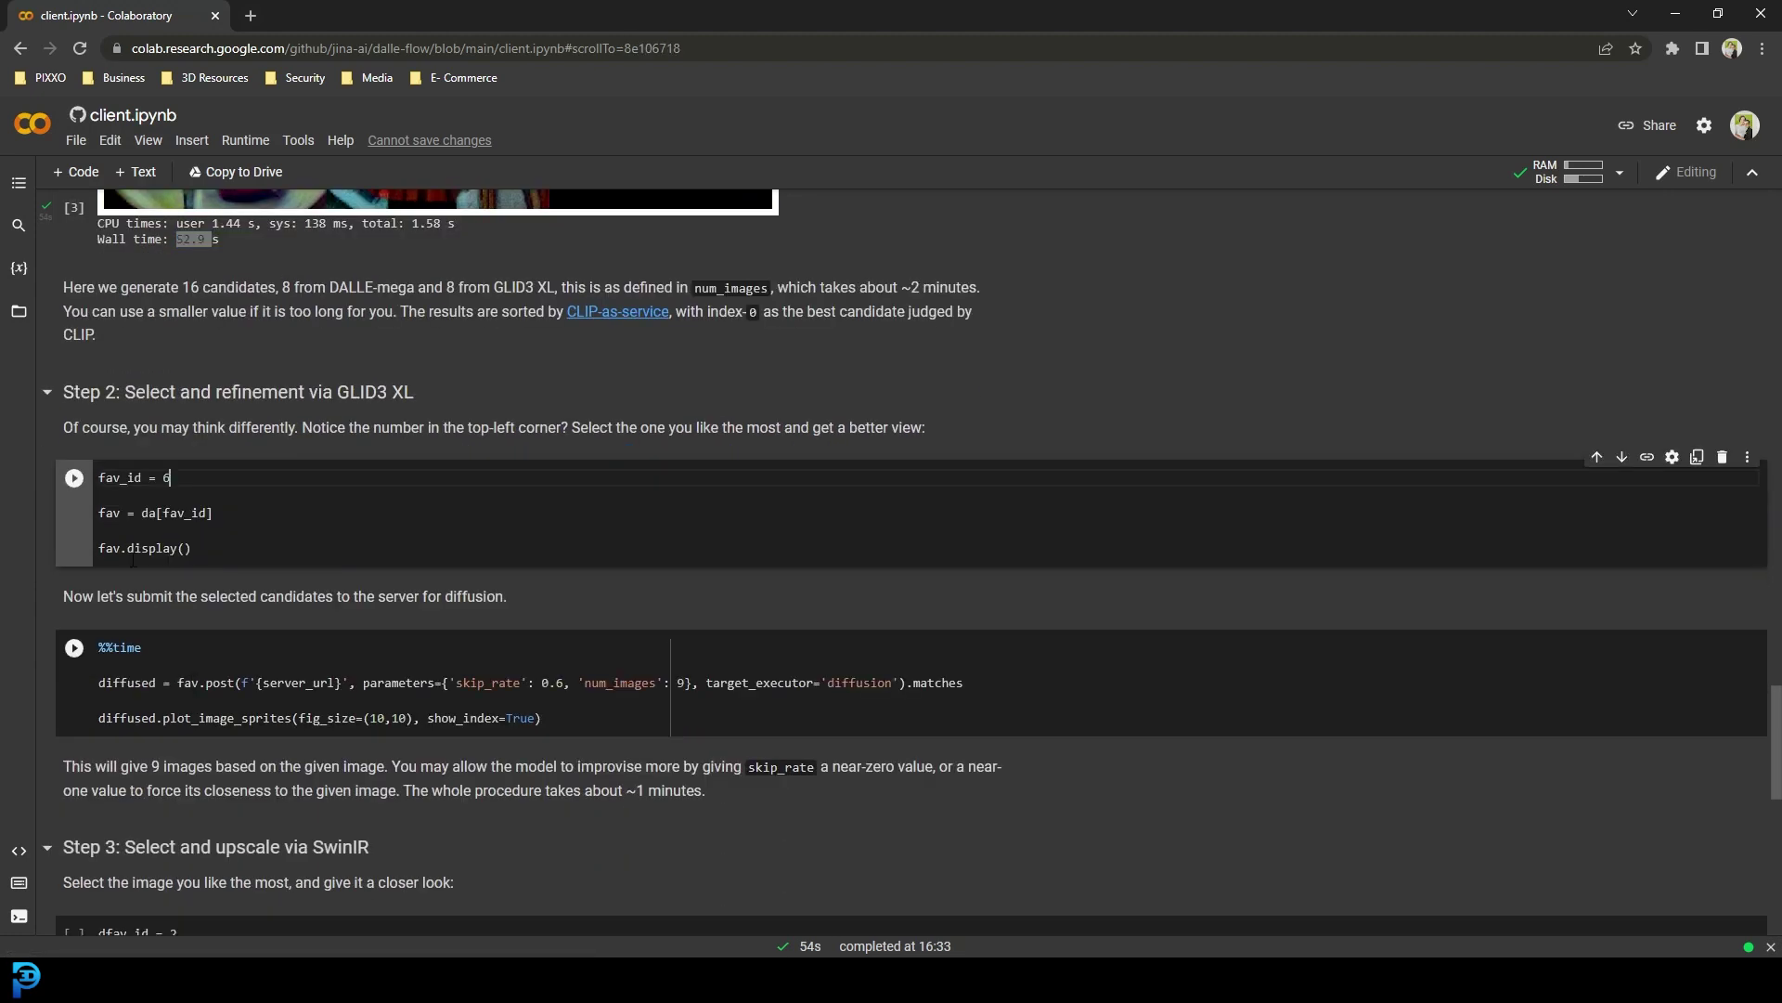
key("ctrl+Return")
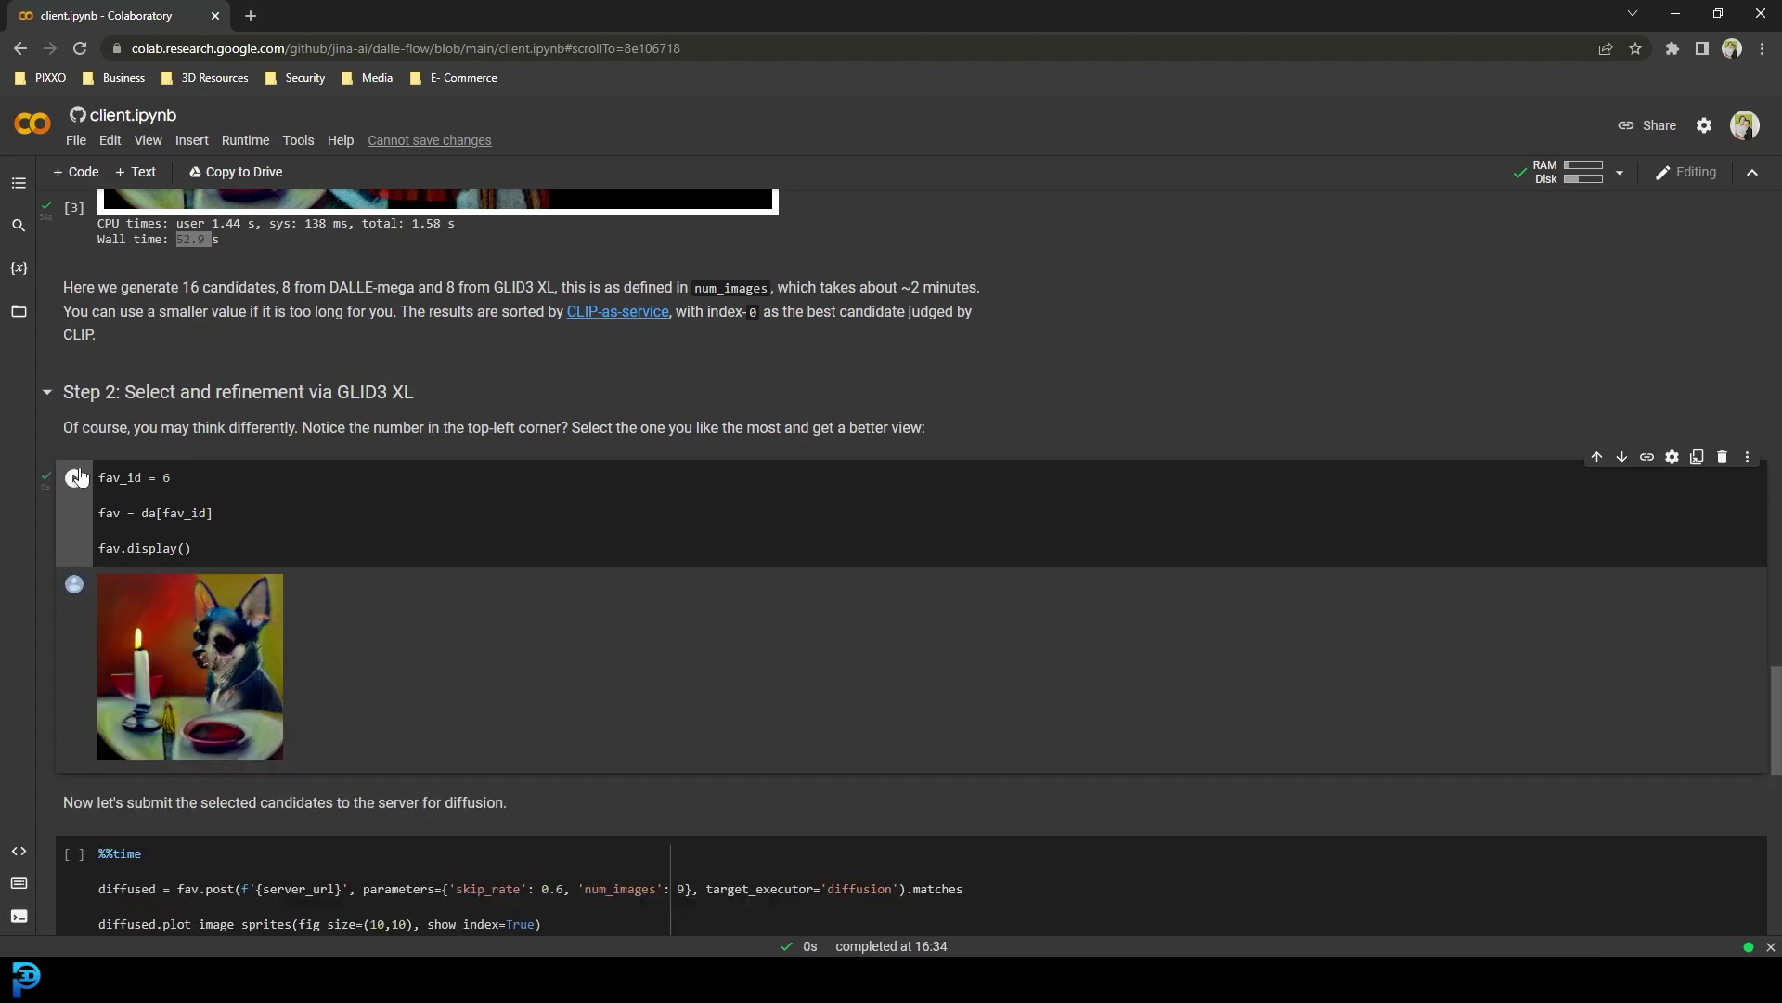
scroll(162, 557, "down", 3)
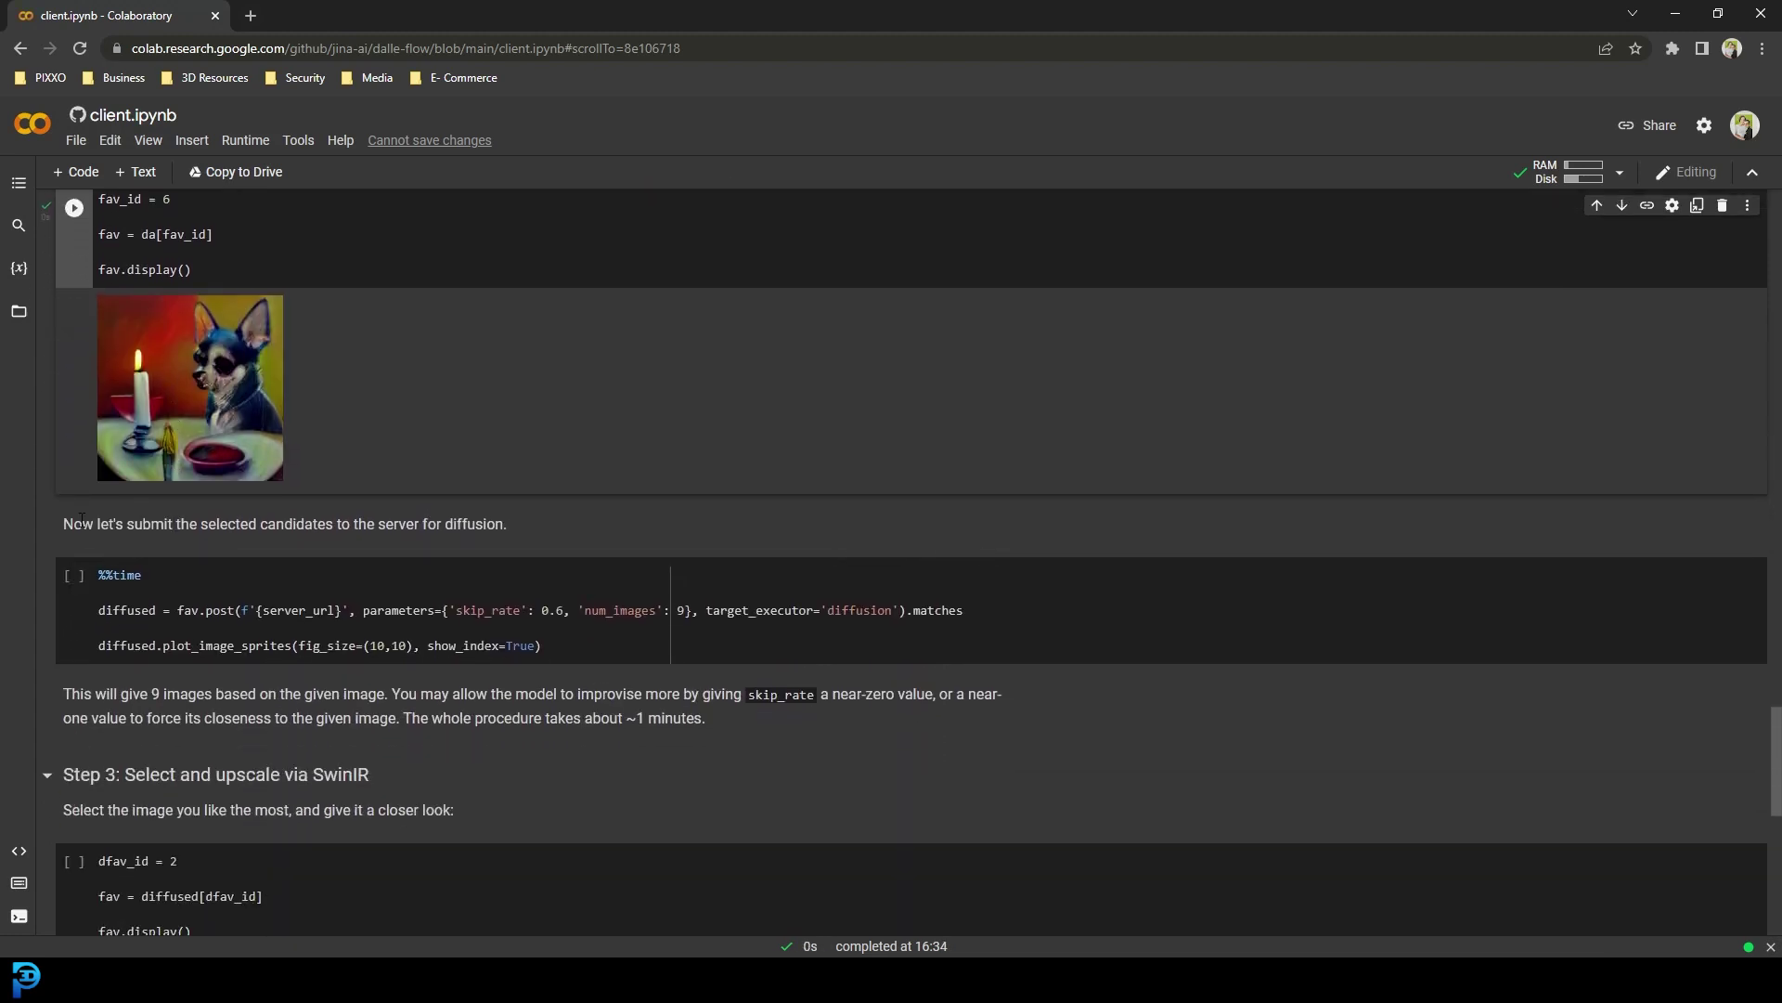
left_click_drag(83, 525, 504, 524)
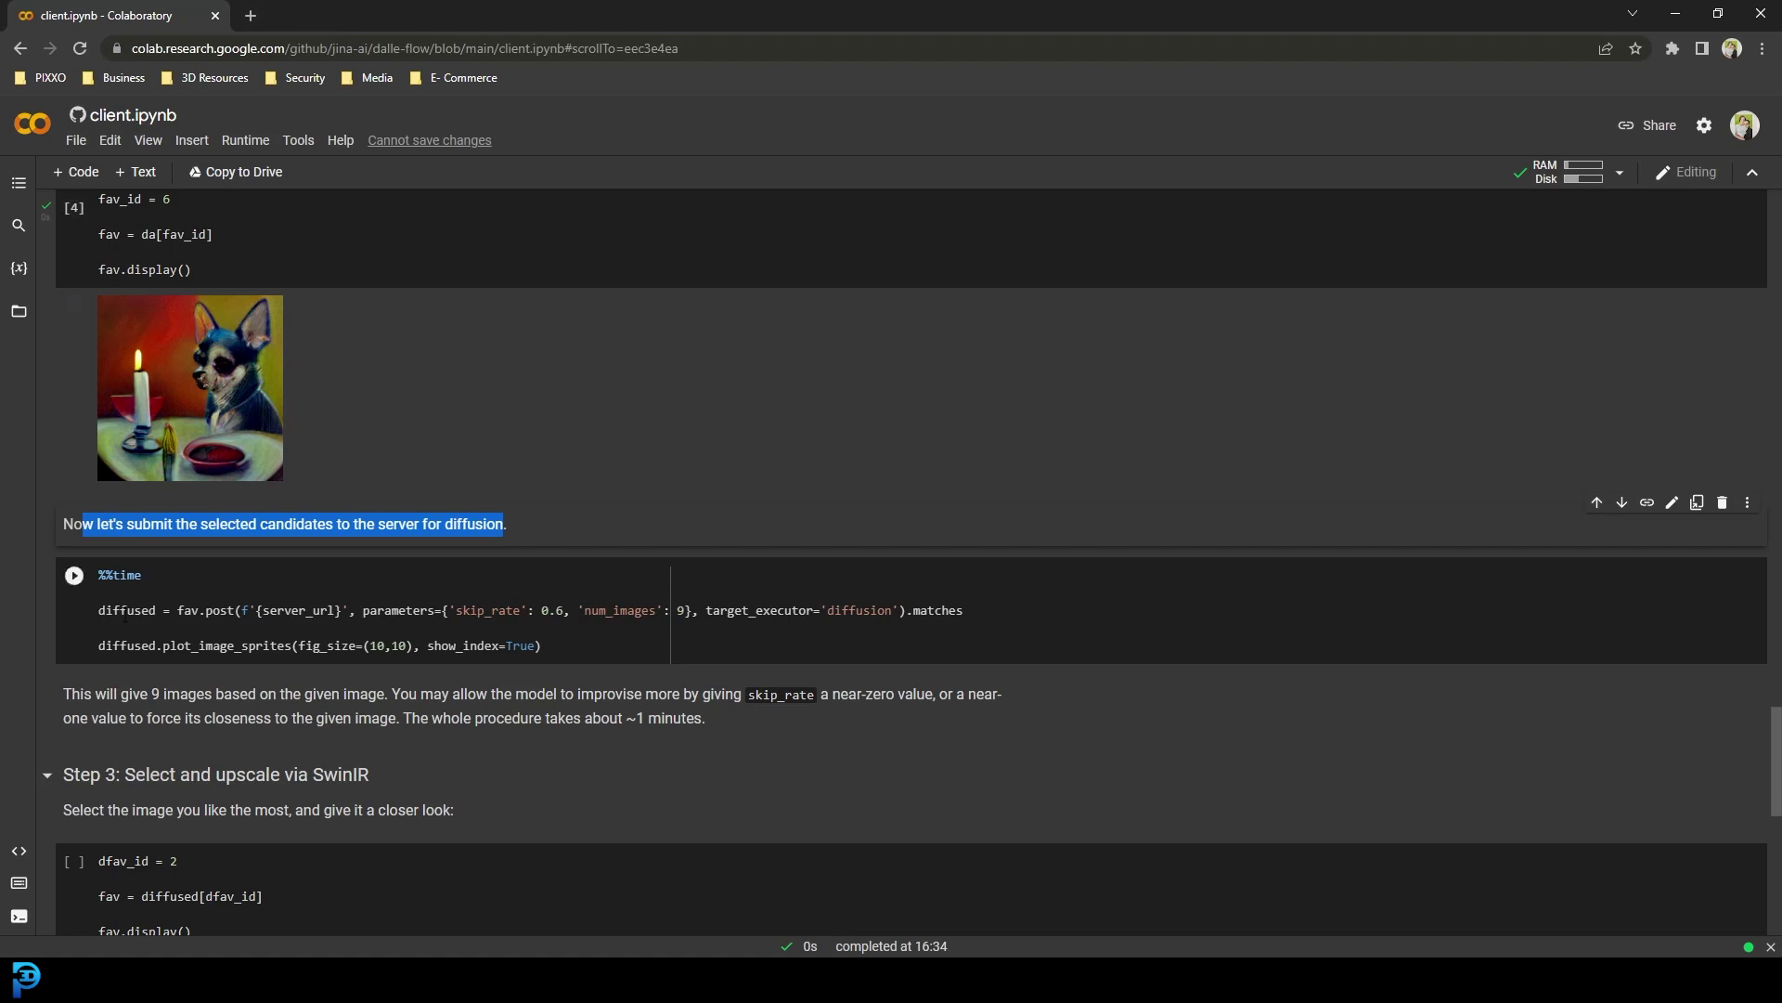
left_click(126, 612)
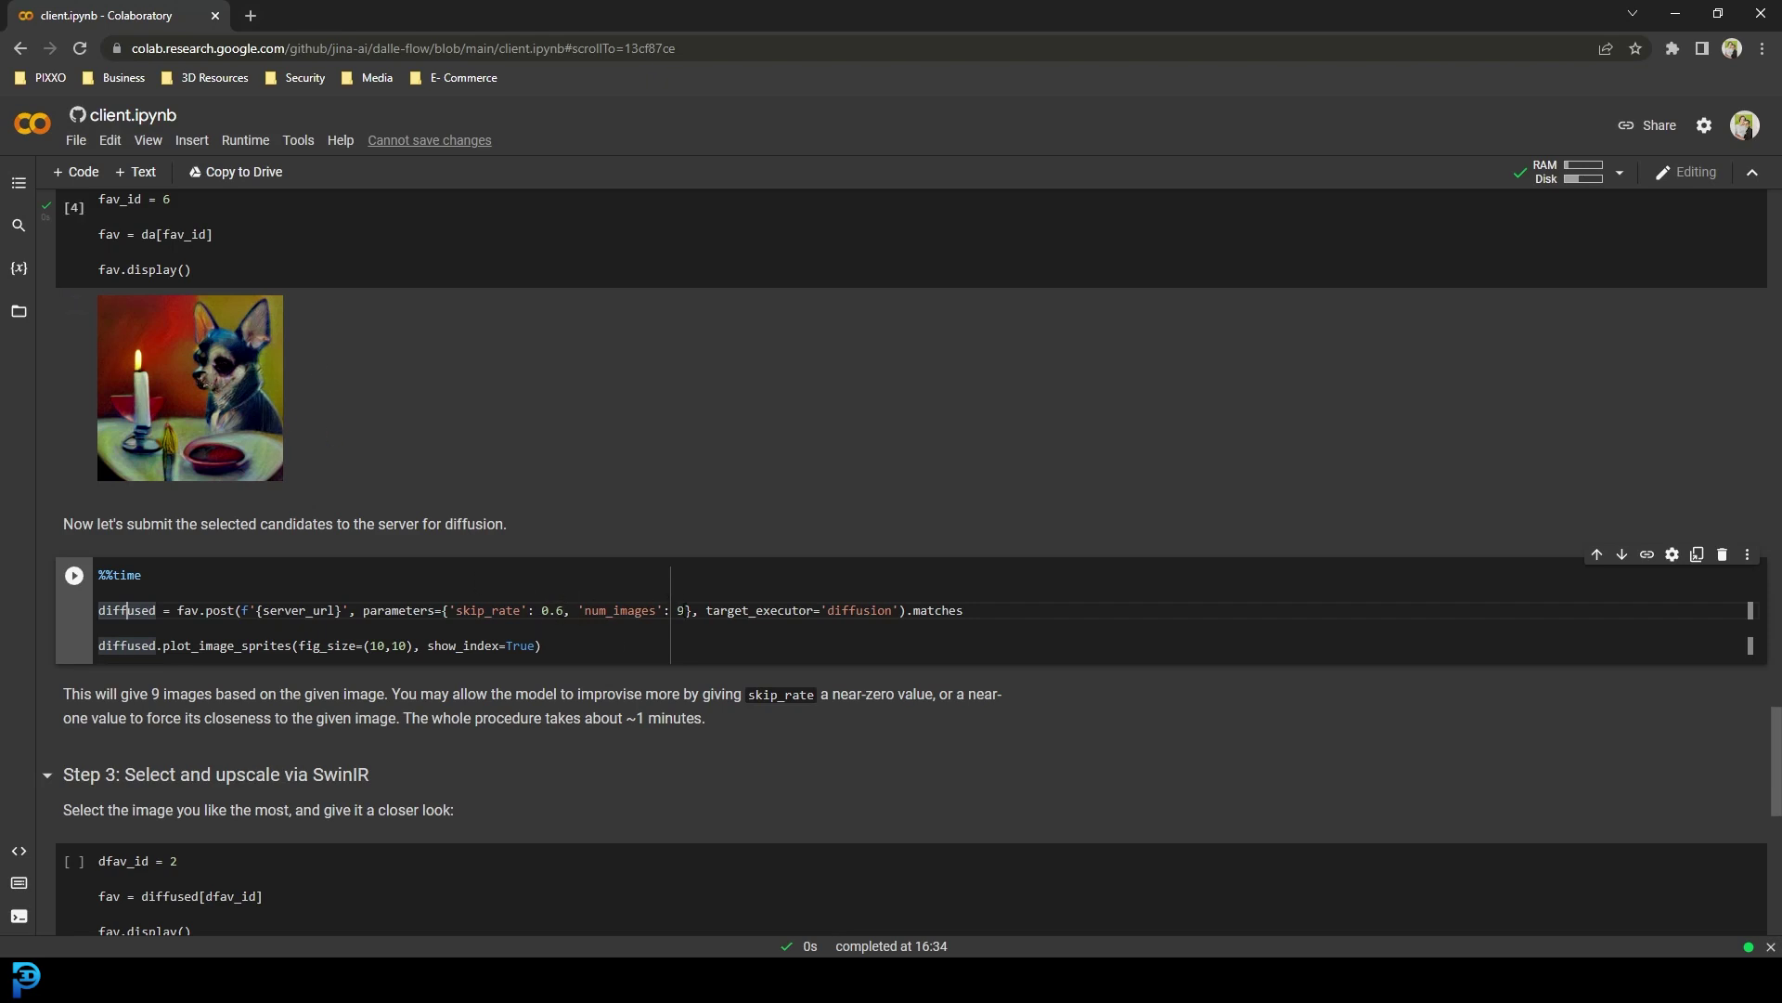
key("ctrl+Return")
scroll(645, 524, "down", 2)
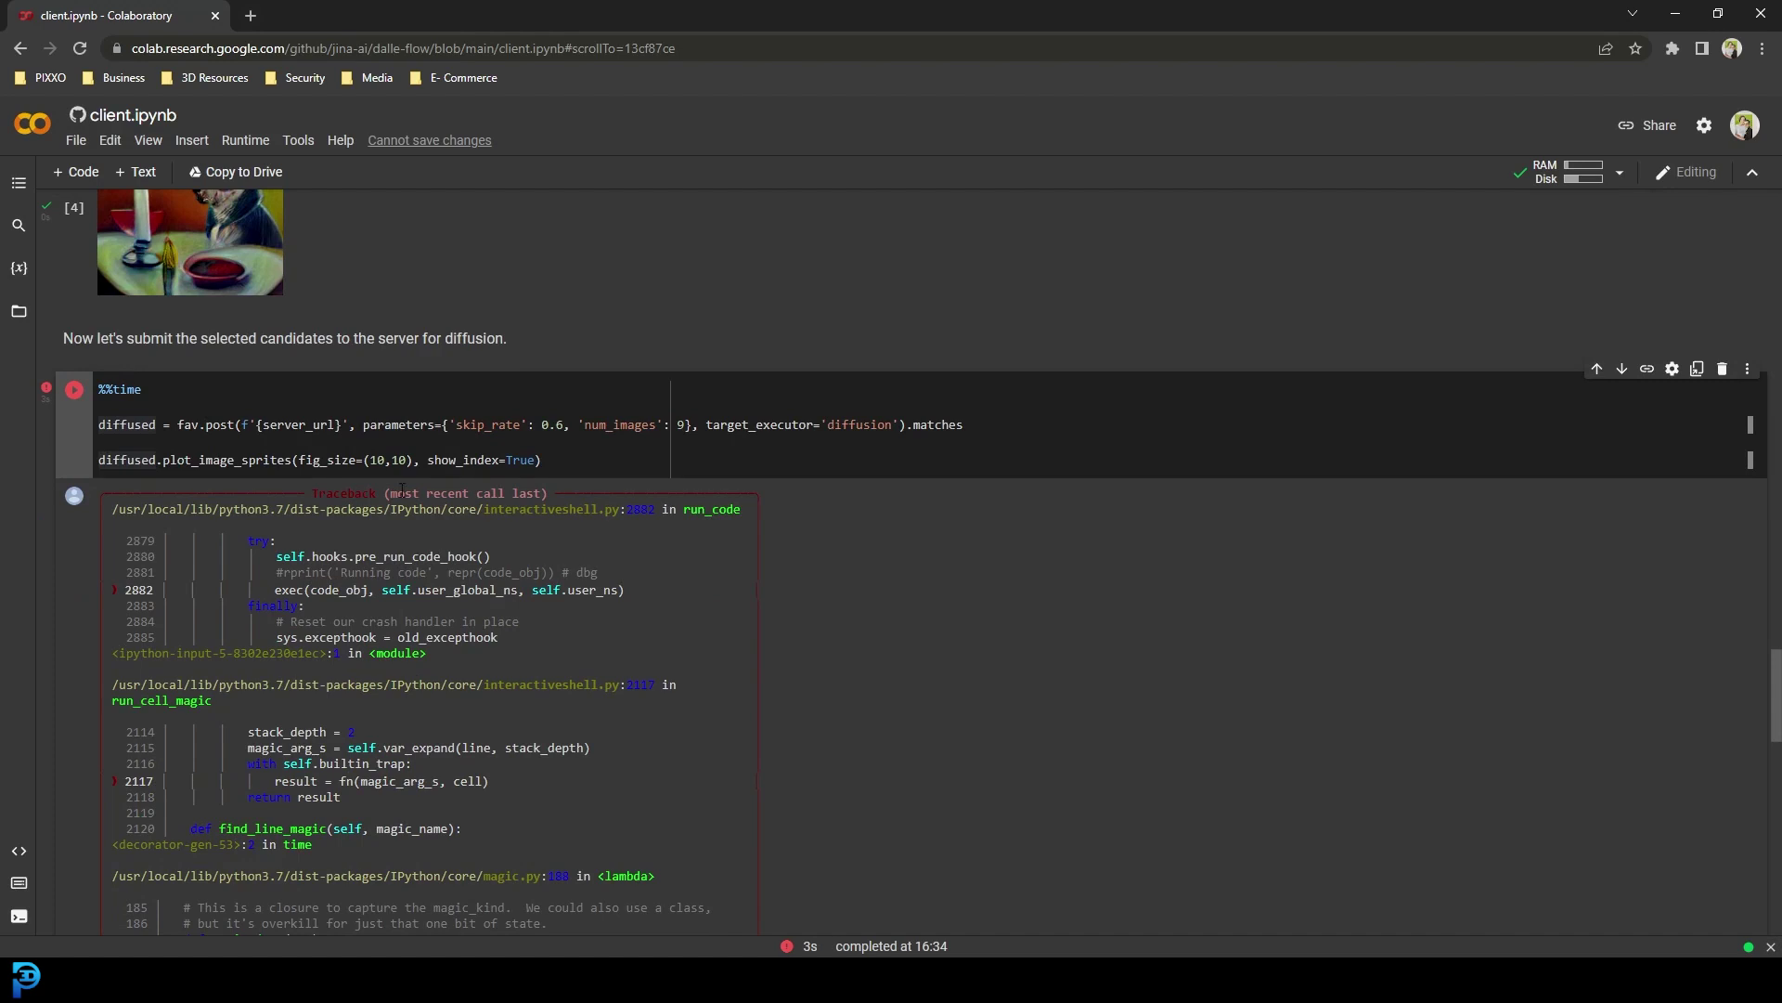
left_click_drag(546, 493, 316, 494)
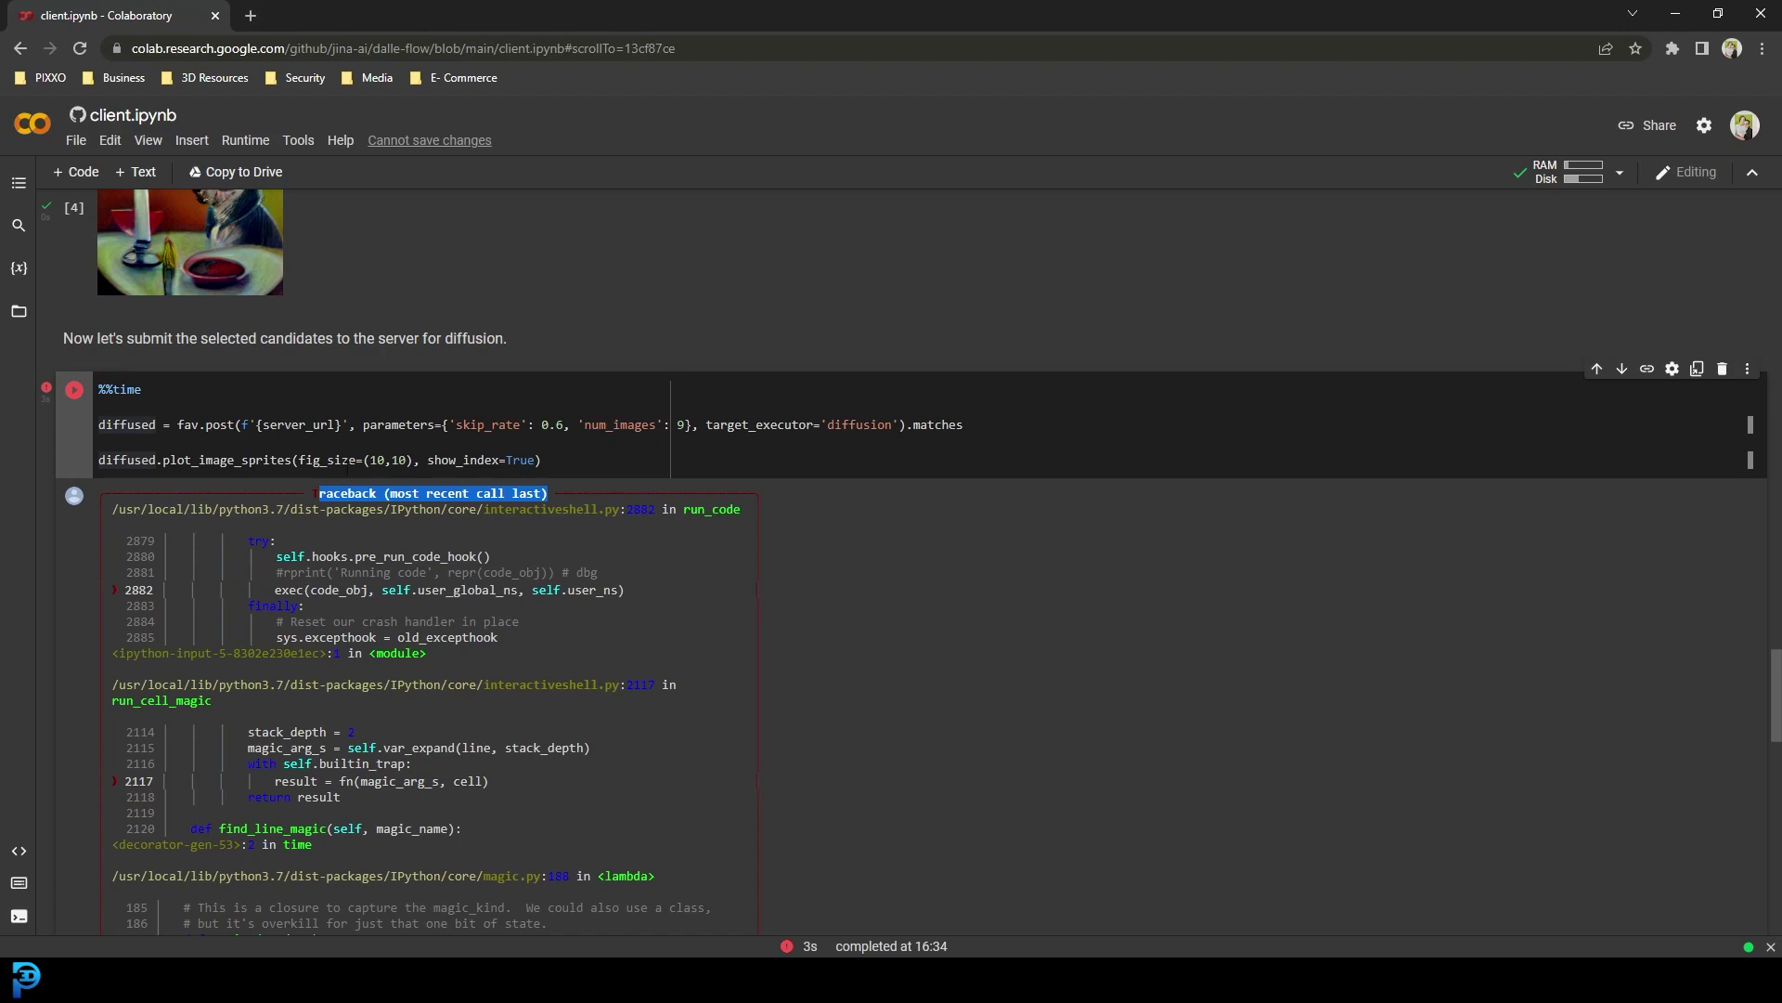
left_click(314, 501)
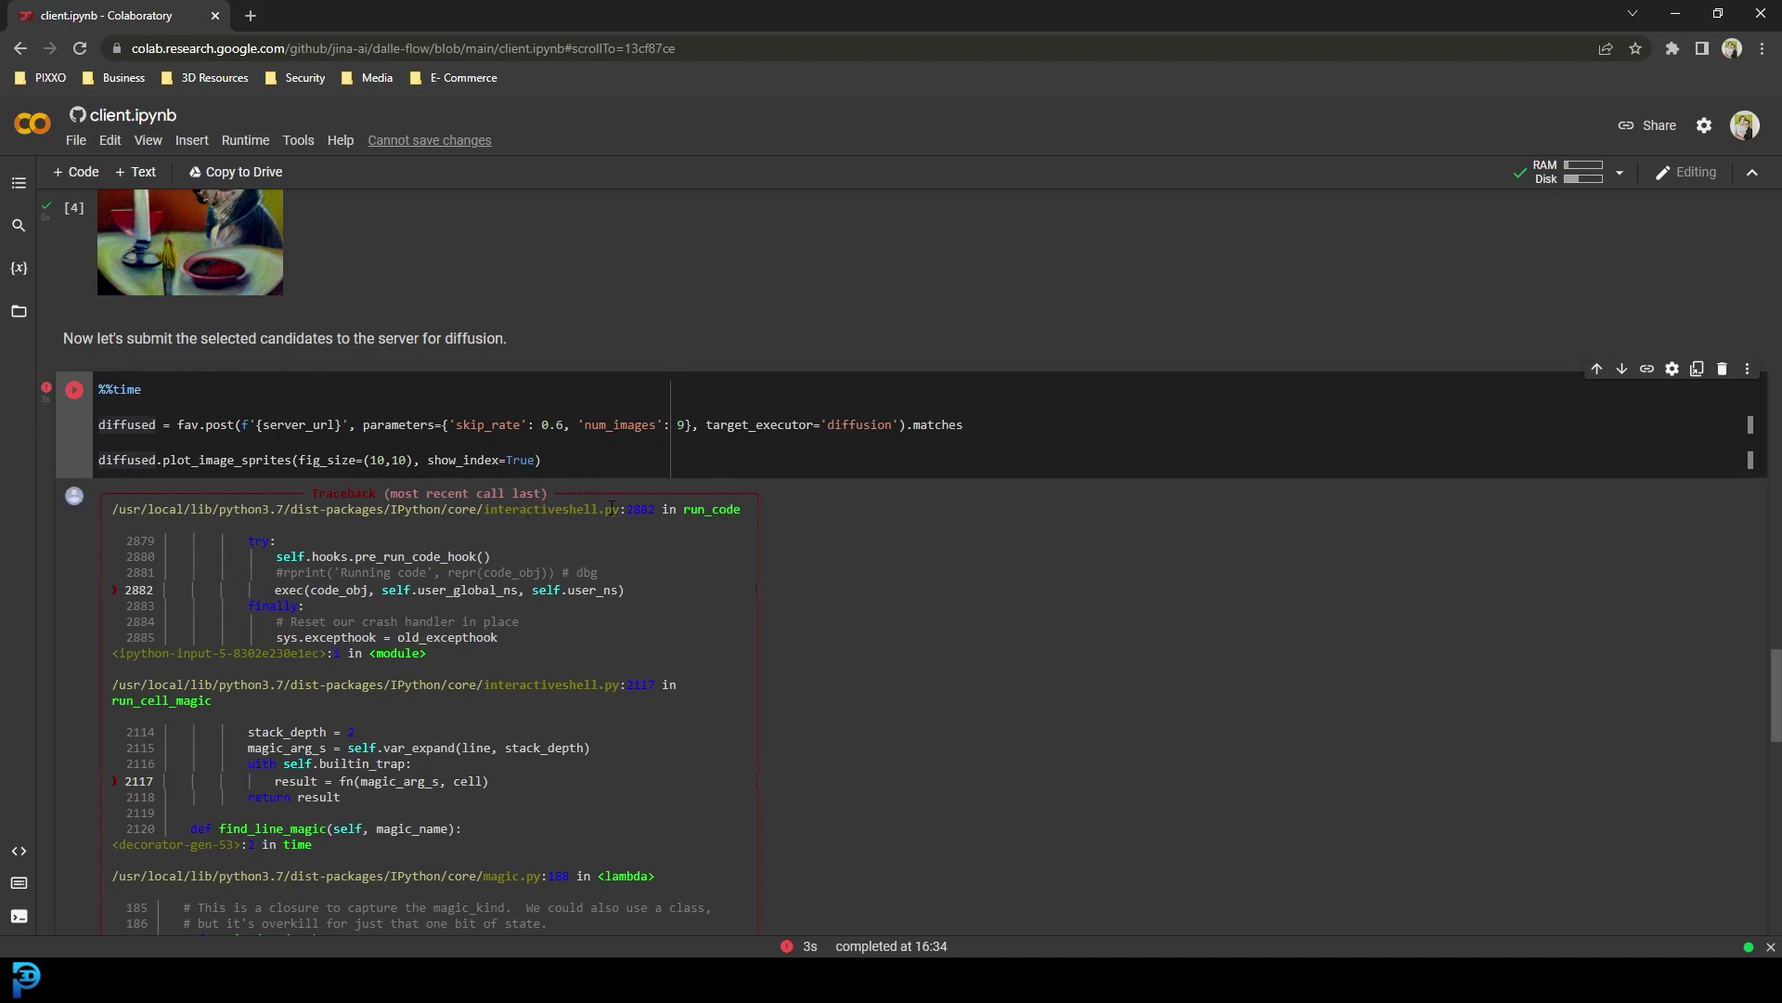
scroll(378, 519, "down", 6)
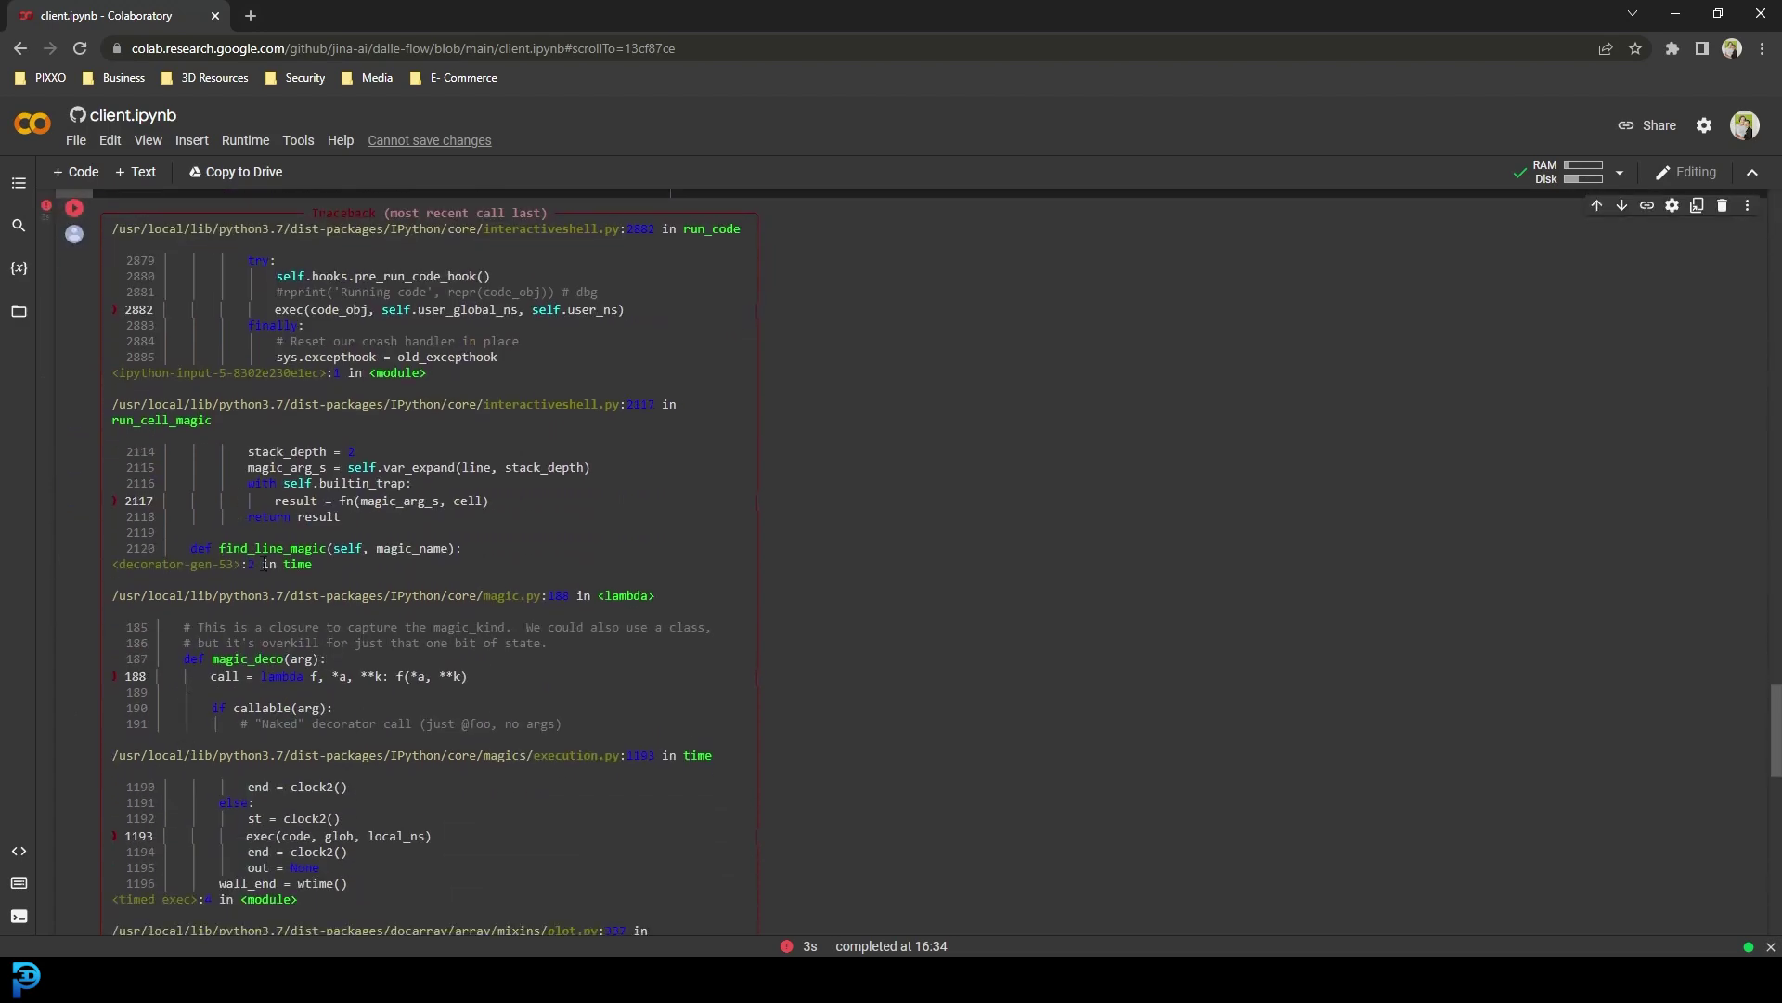
scroll(378, 519, "down", 3)
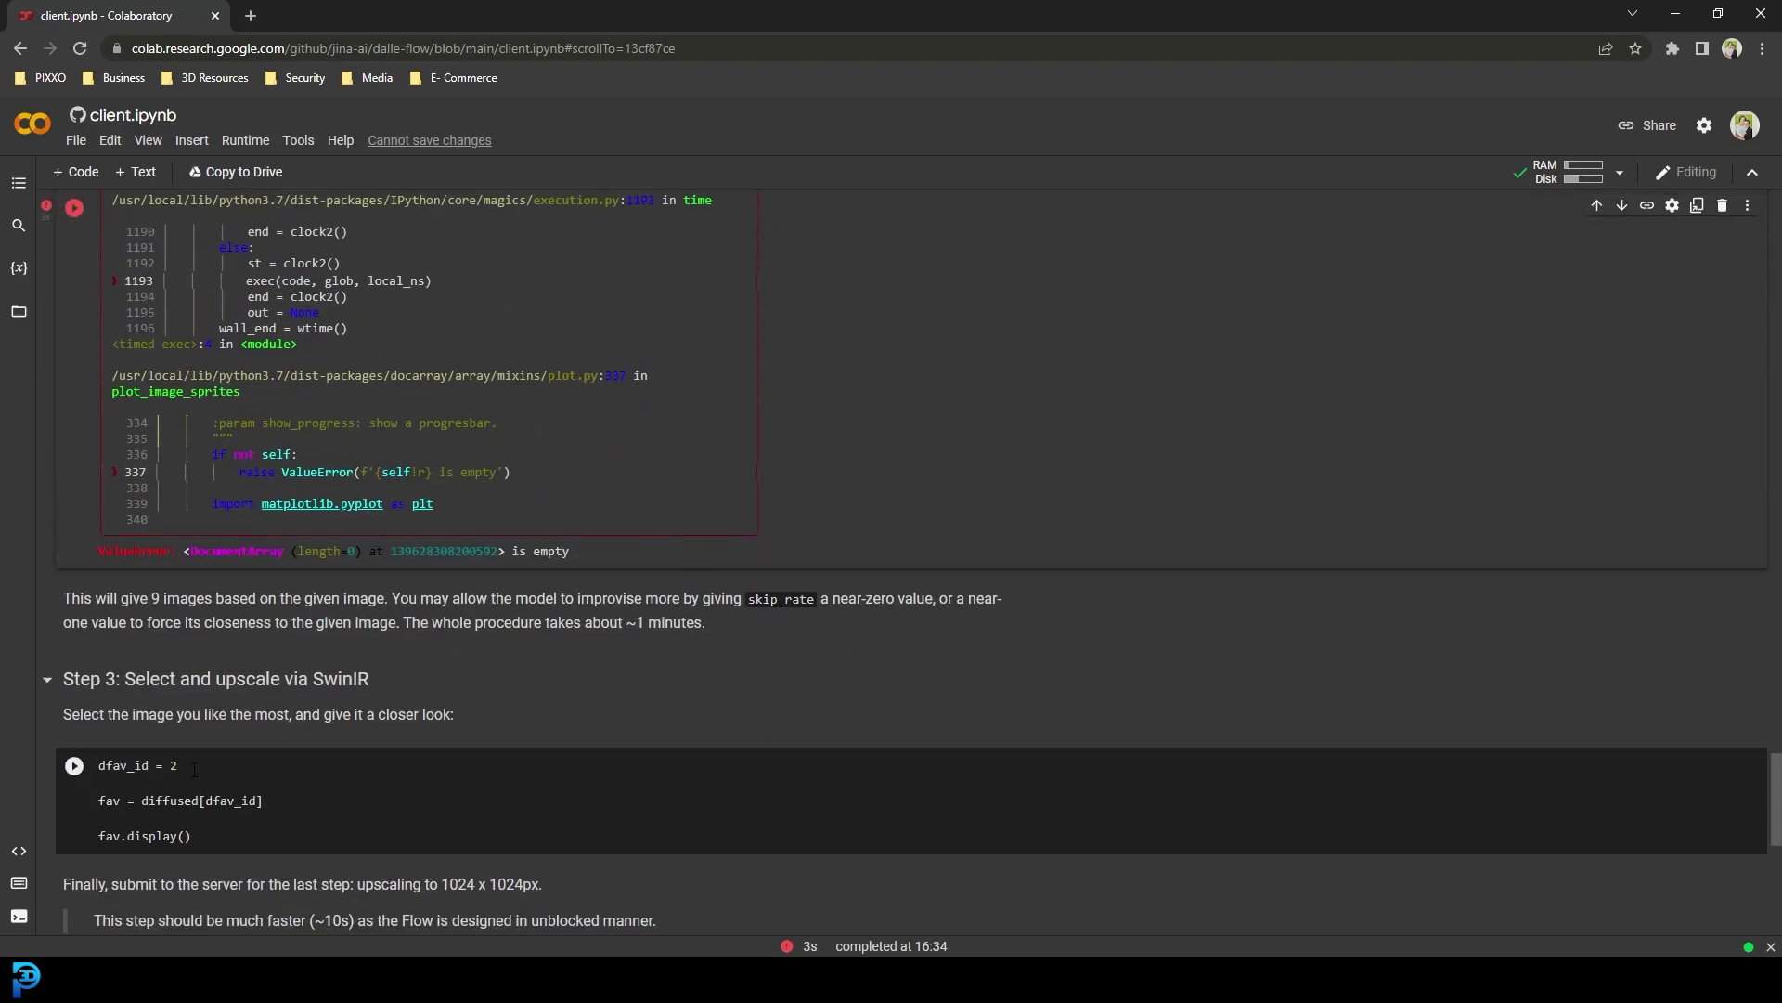
scroll(194, 768, "down", 2)
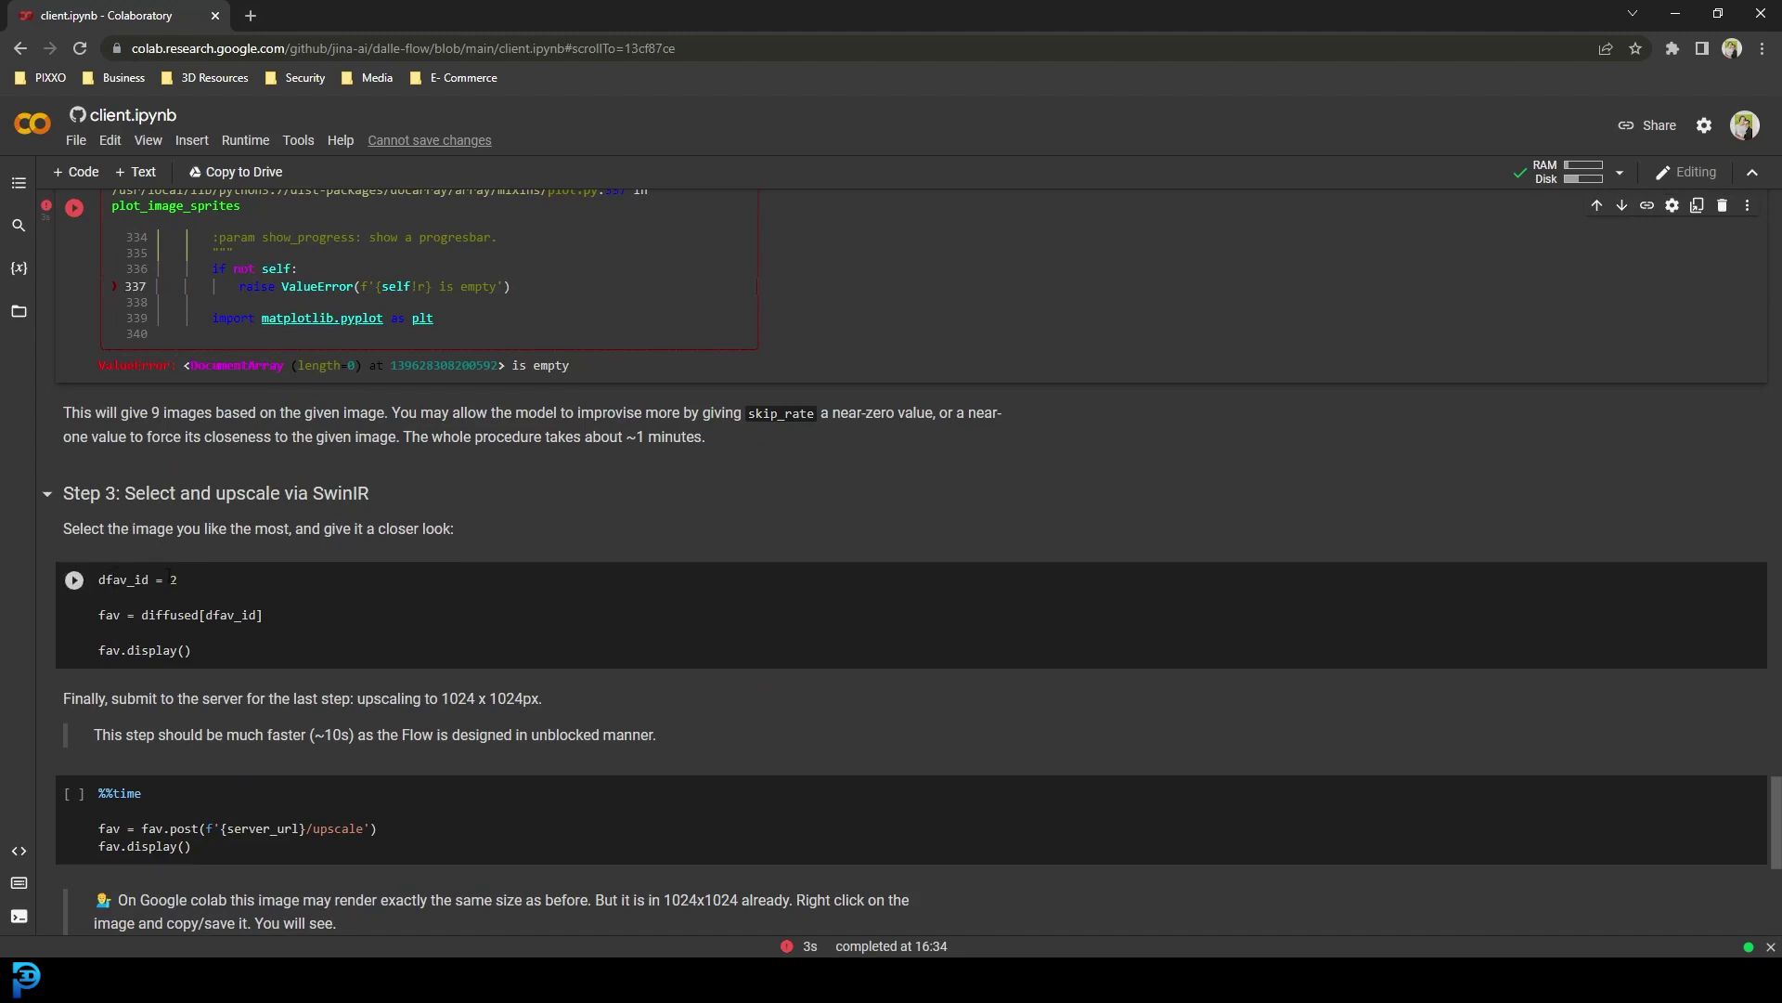
scroll(402, 334, "up", 2)
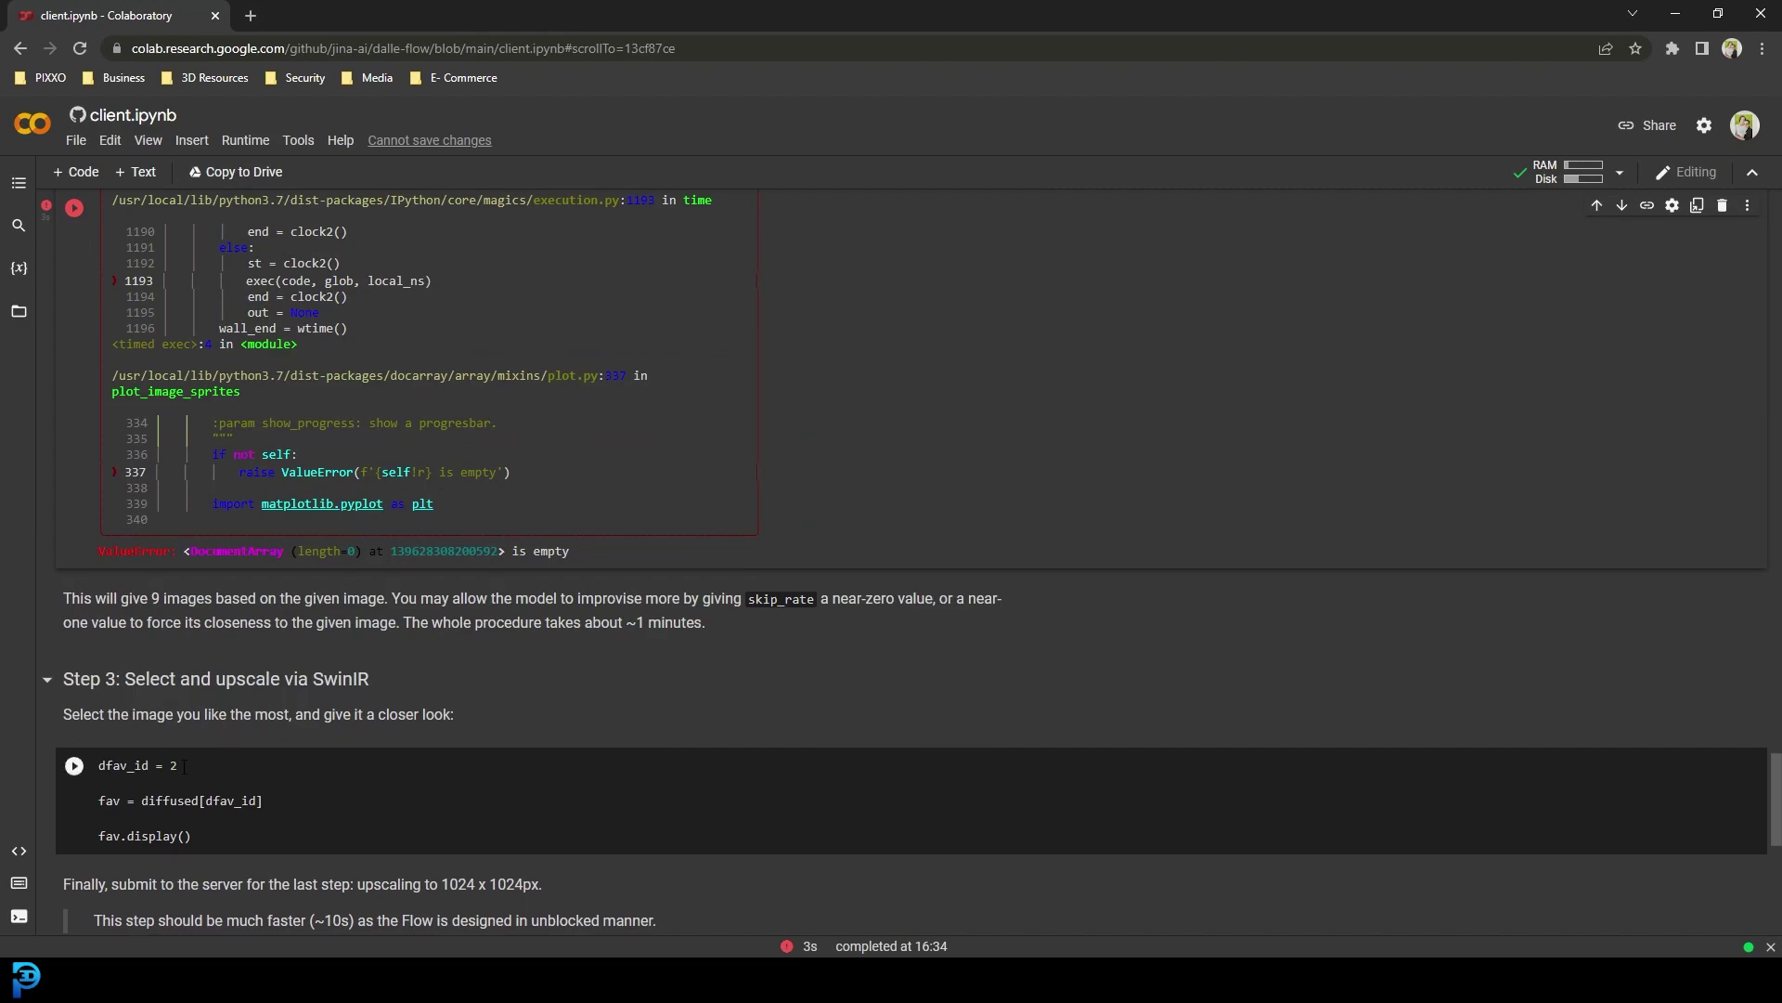
scroll(184, 765, "down", 3)
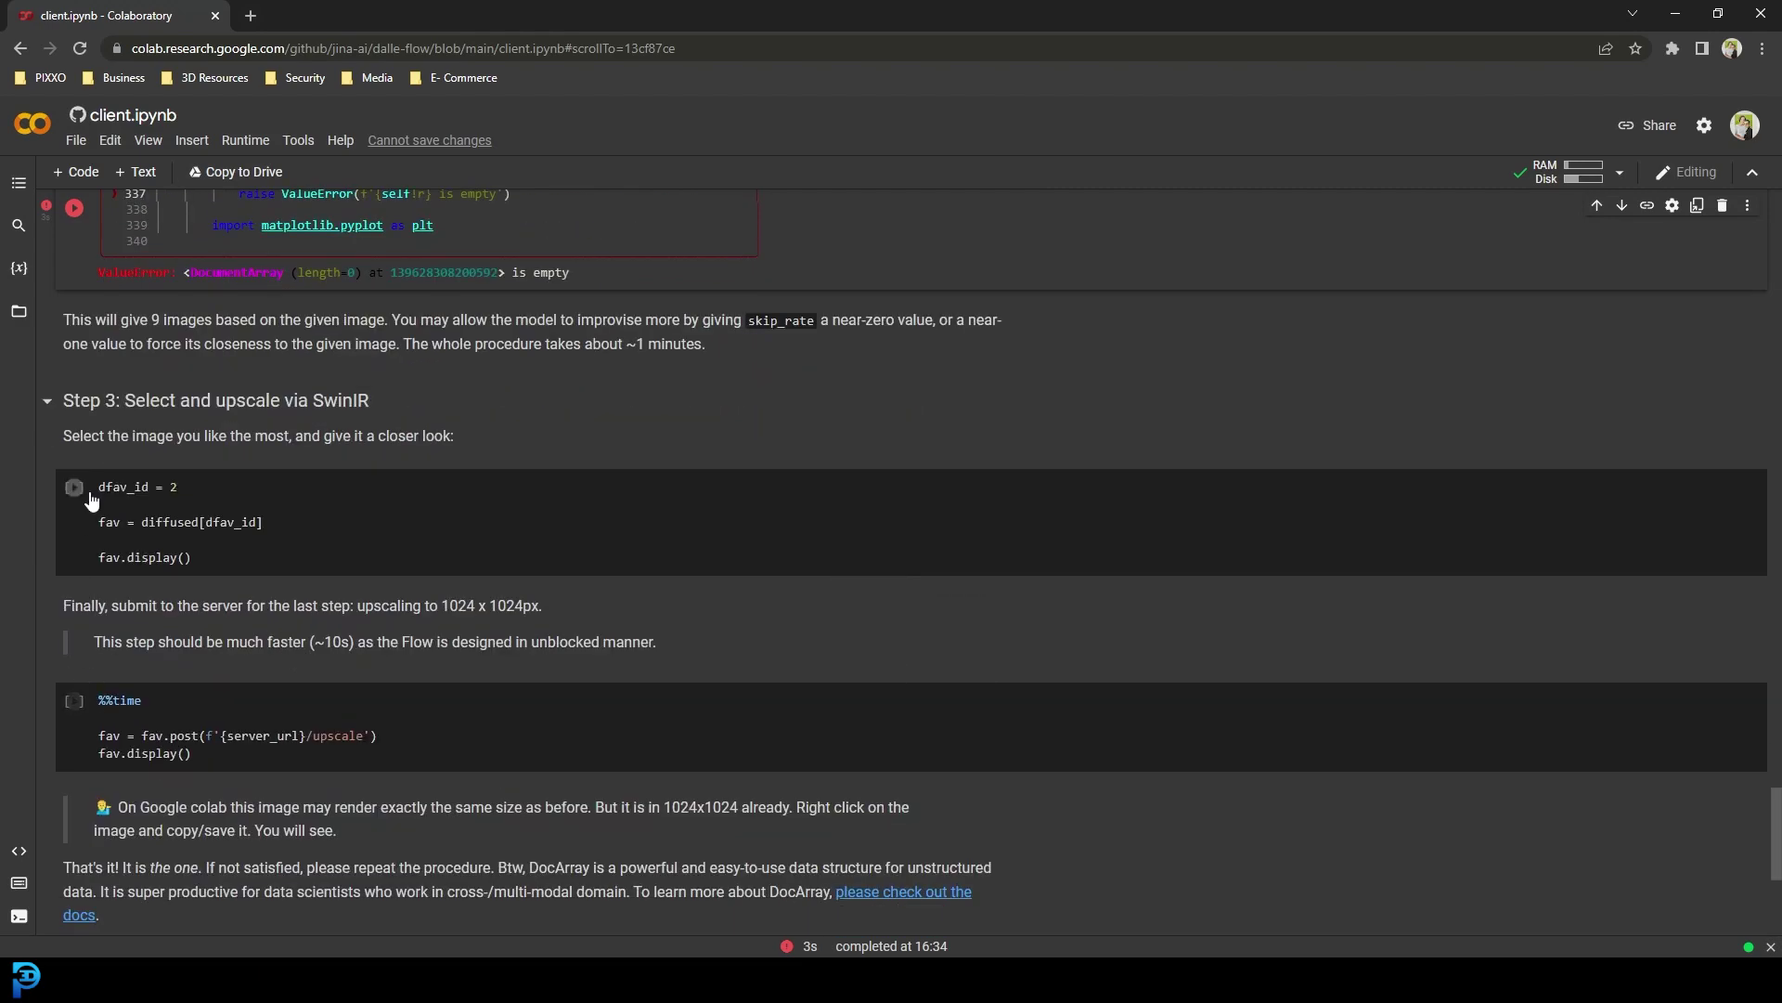
scroll(163, 698, "down", 2)
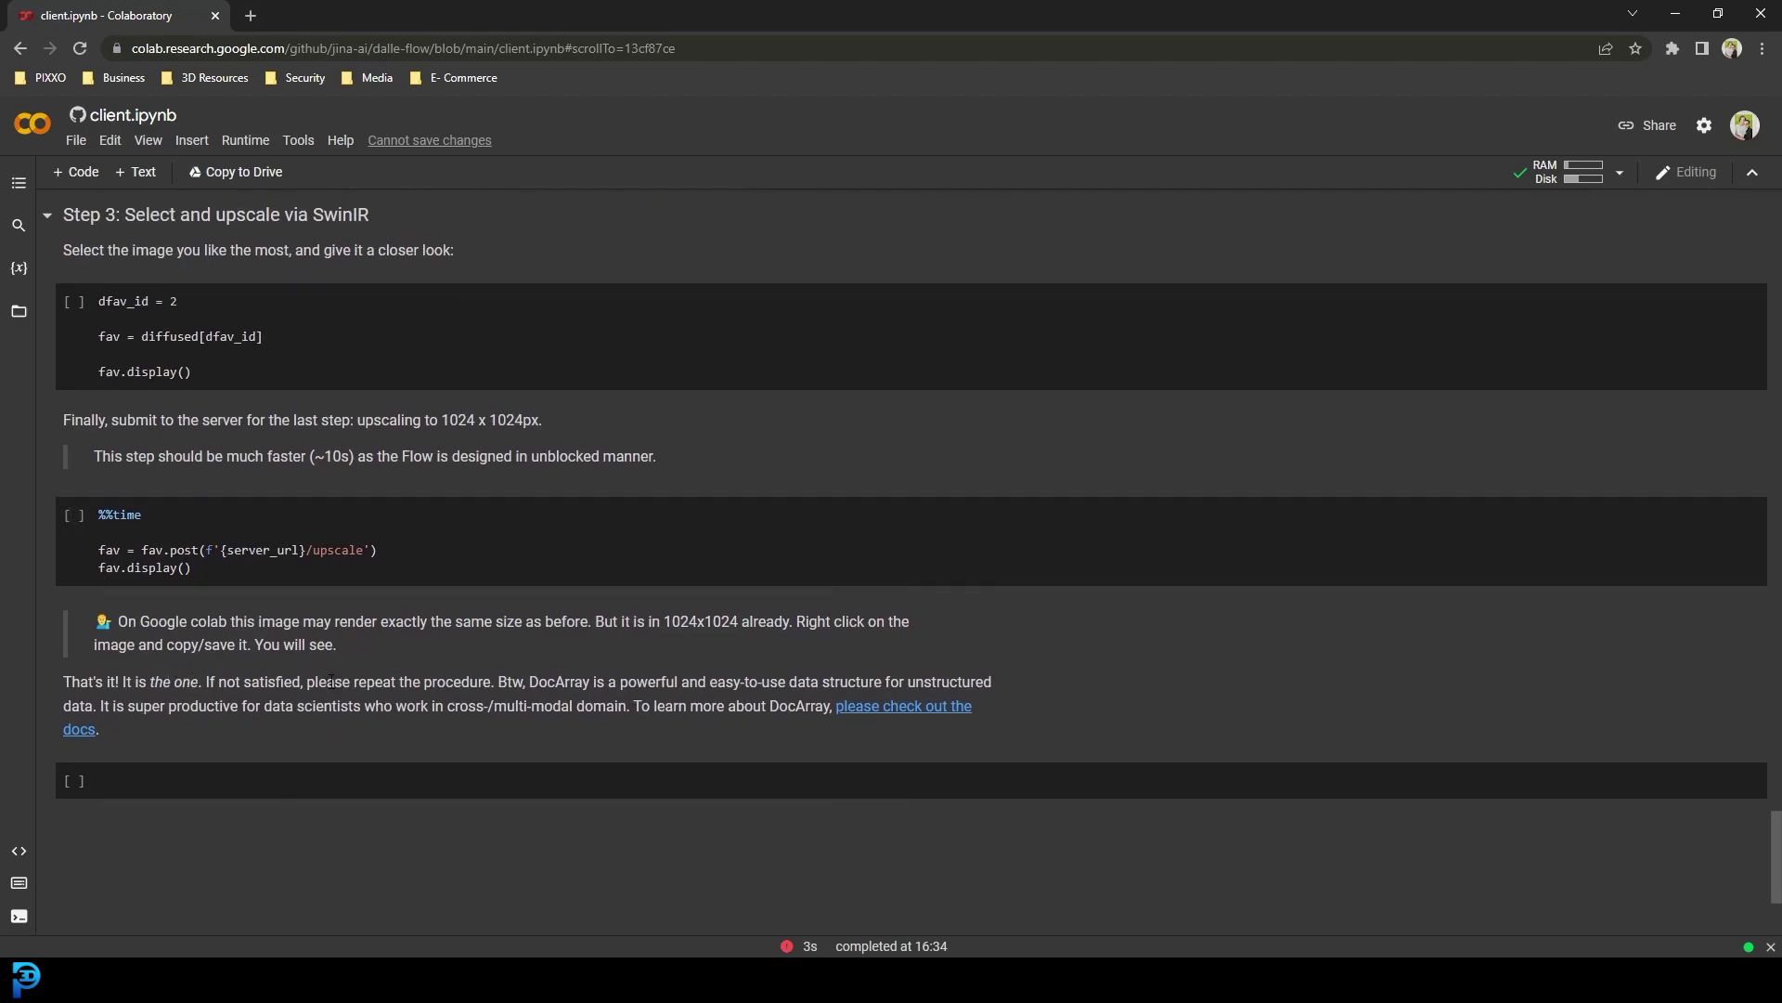
scroll(605, 559, "up", 15)
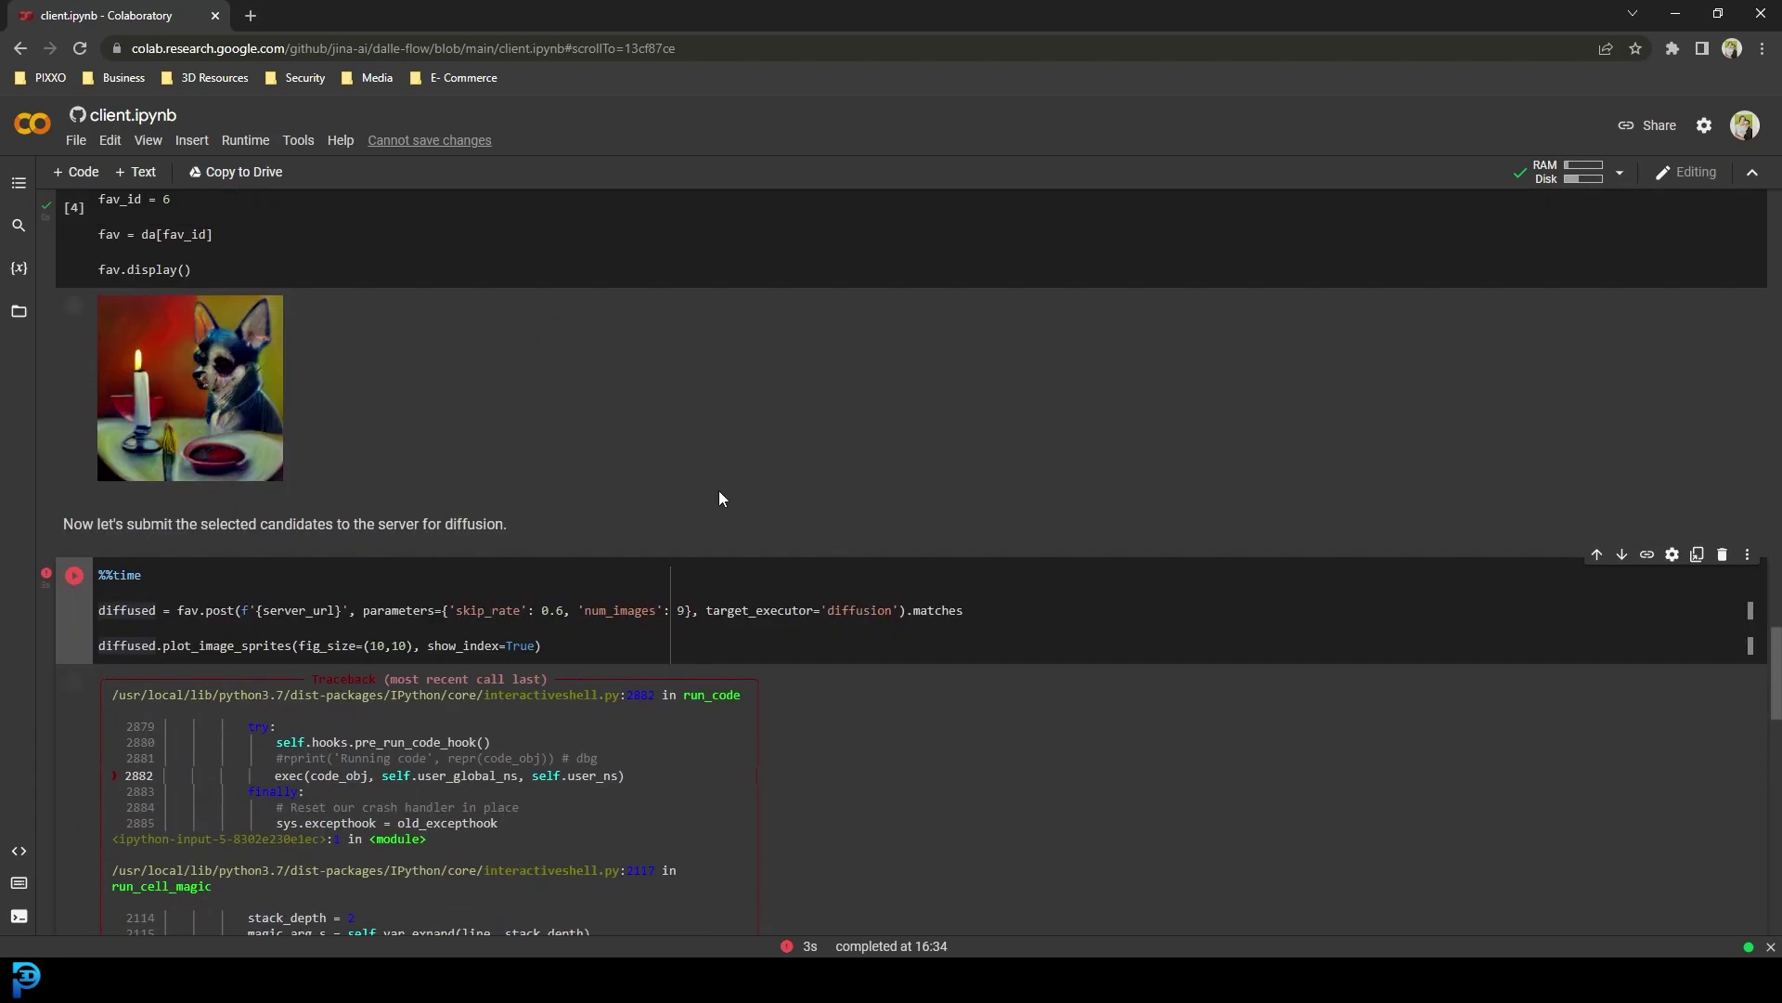
Capture the eight-image chihuahua grid with Lightshot, saving it as Screenshot_3.
scroll(719, 499, "up", 12)
scroll(370, 355, "down", 1)
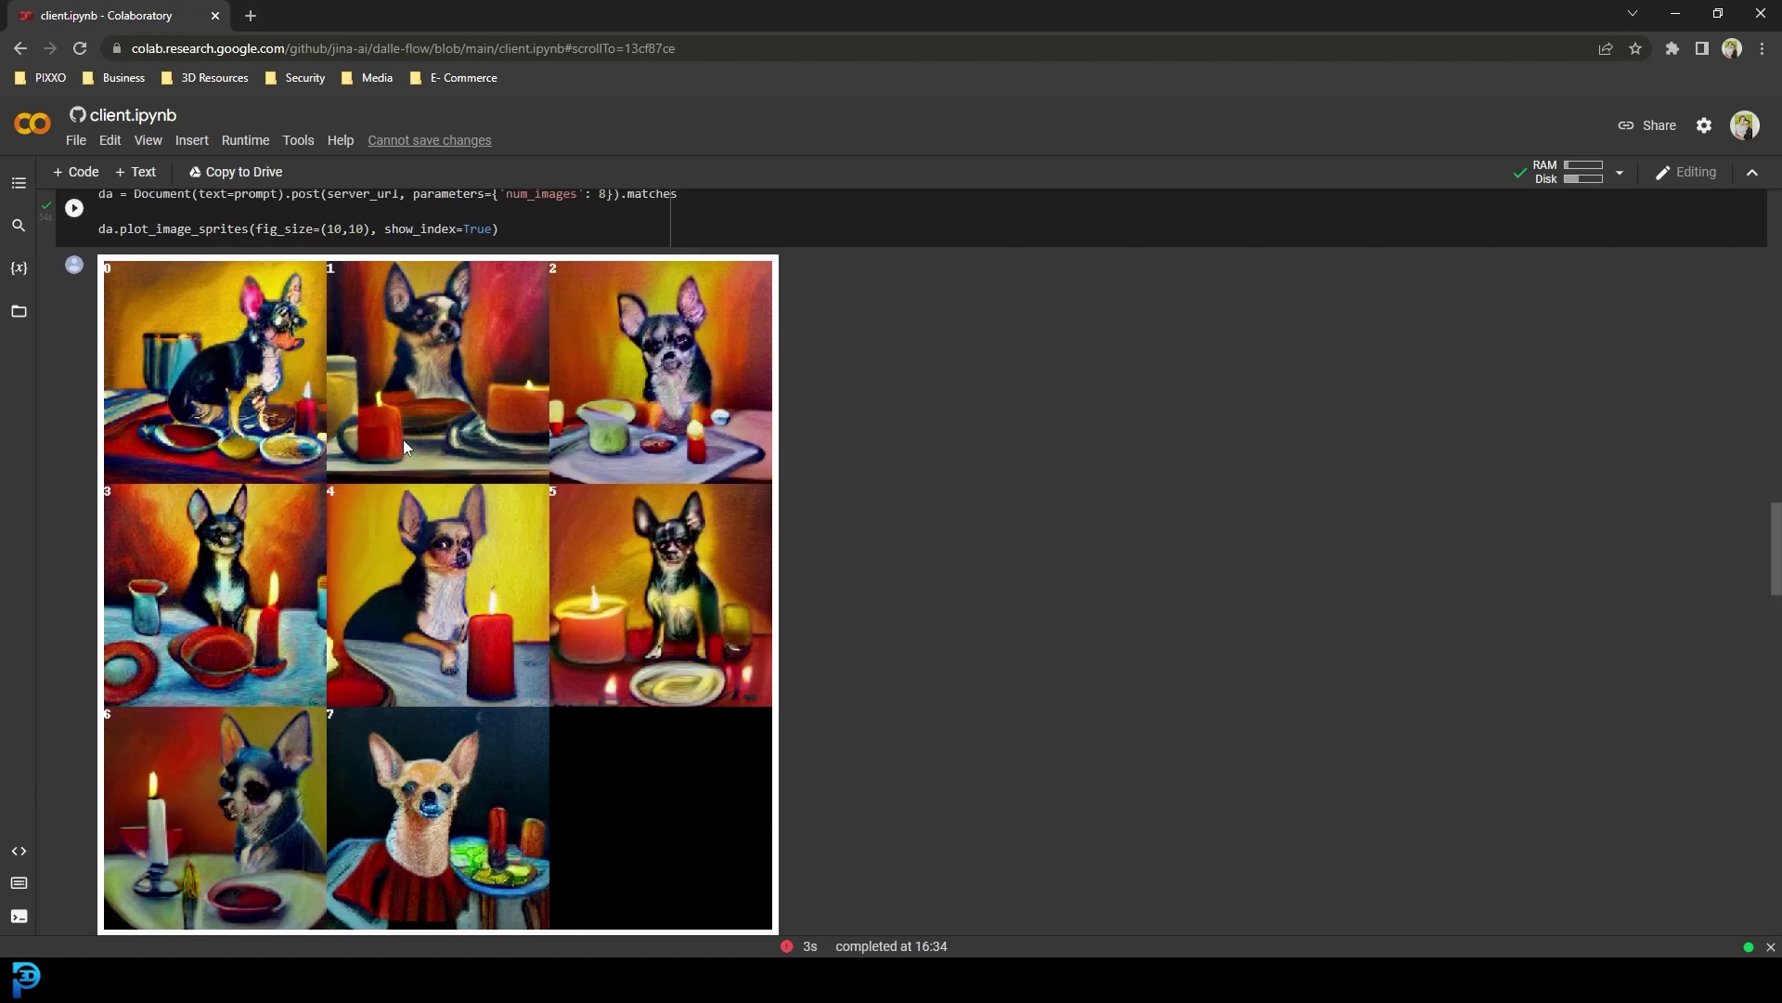
scroll(408, 441, "down", 1)
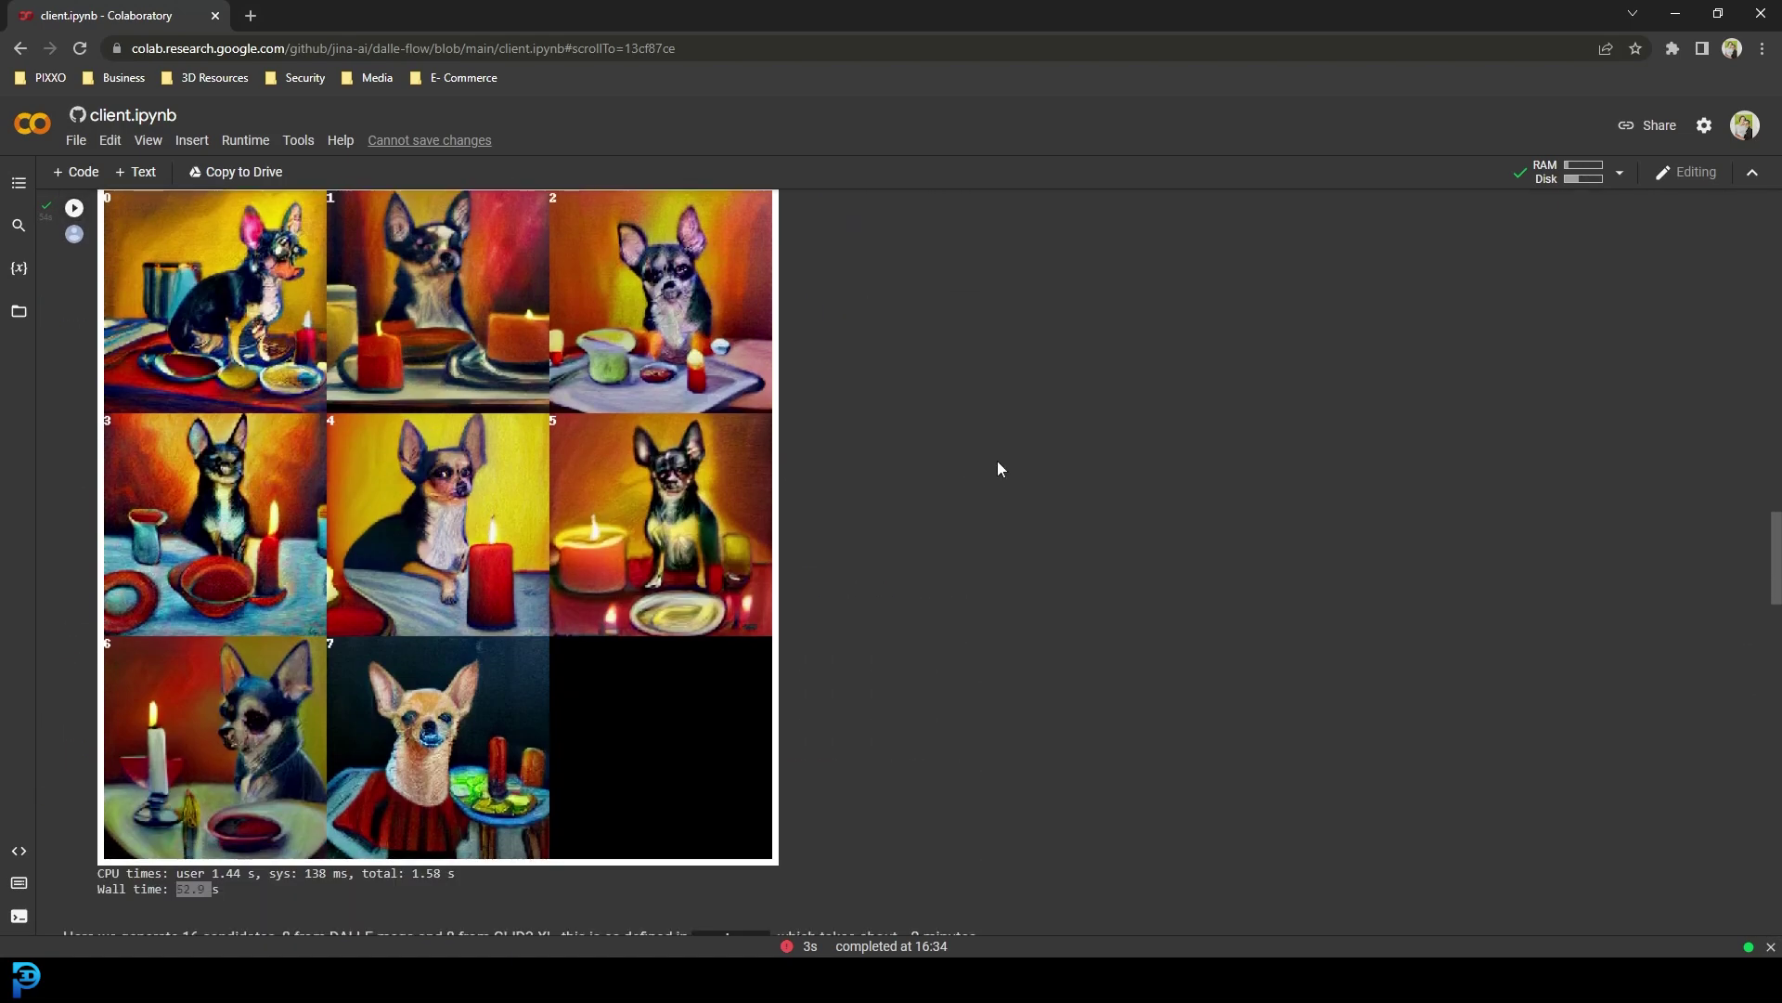
key("Print")
left_click_drag(100, 189, 778, 863)
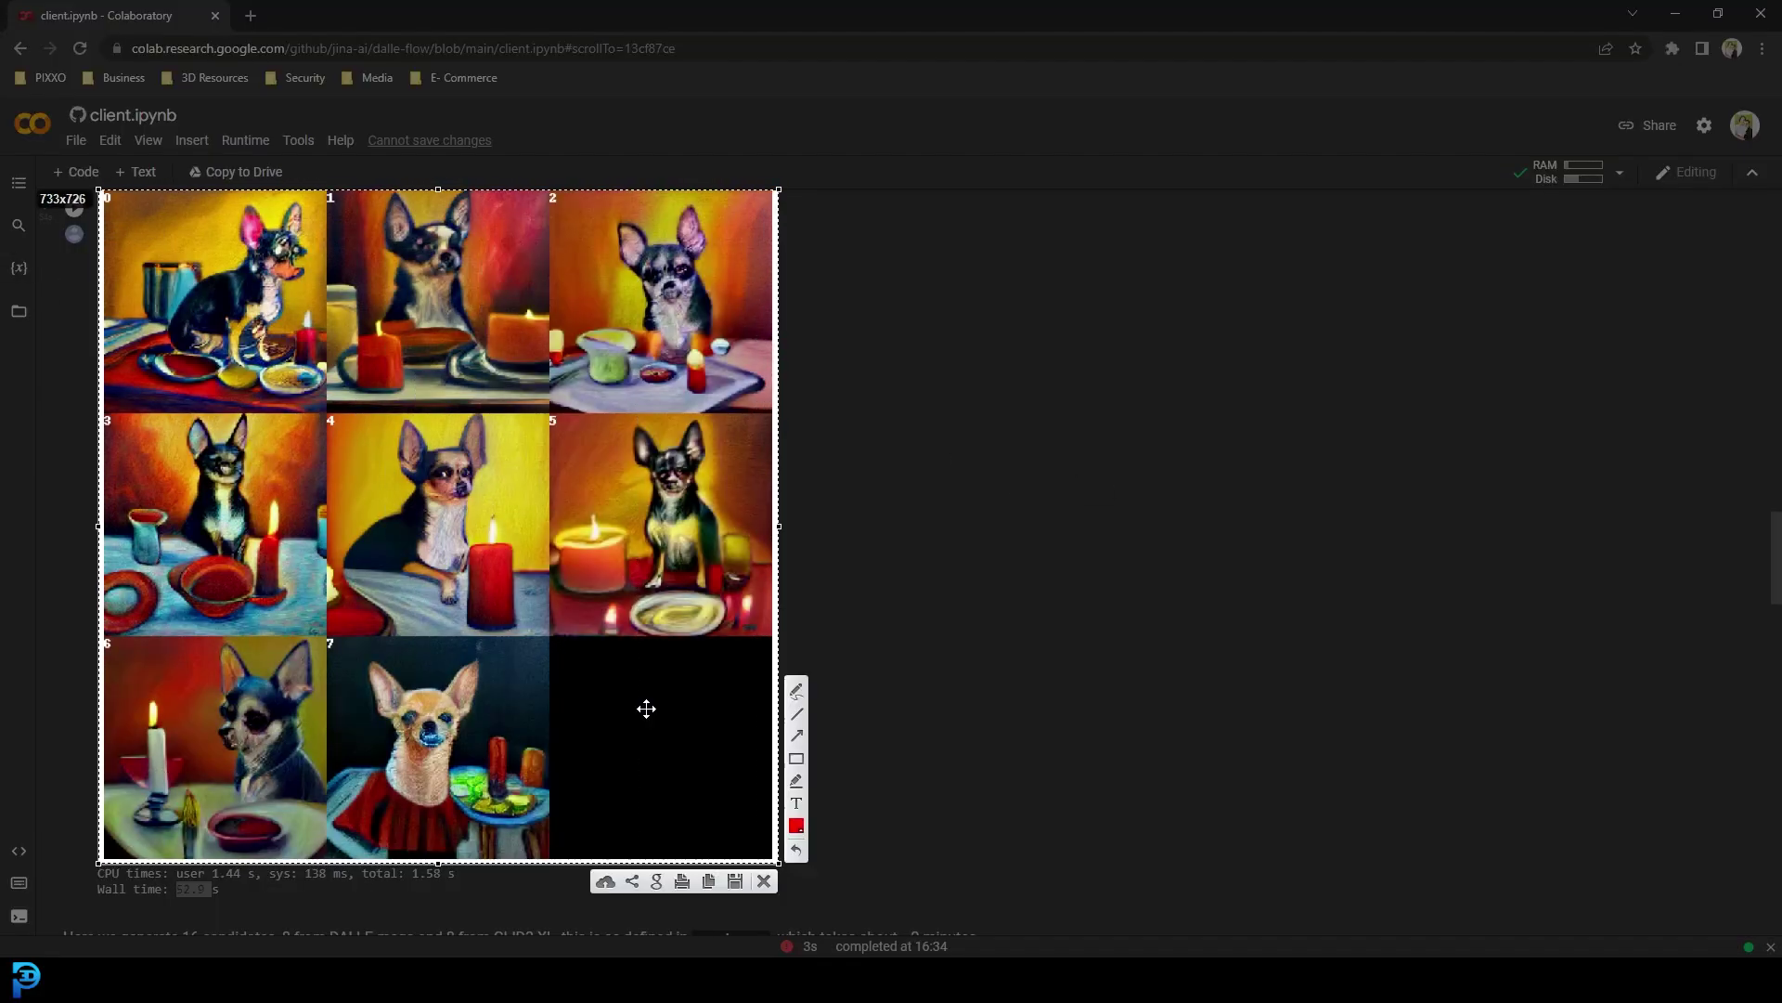
key("ctrl+c")
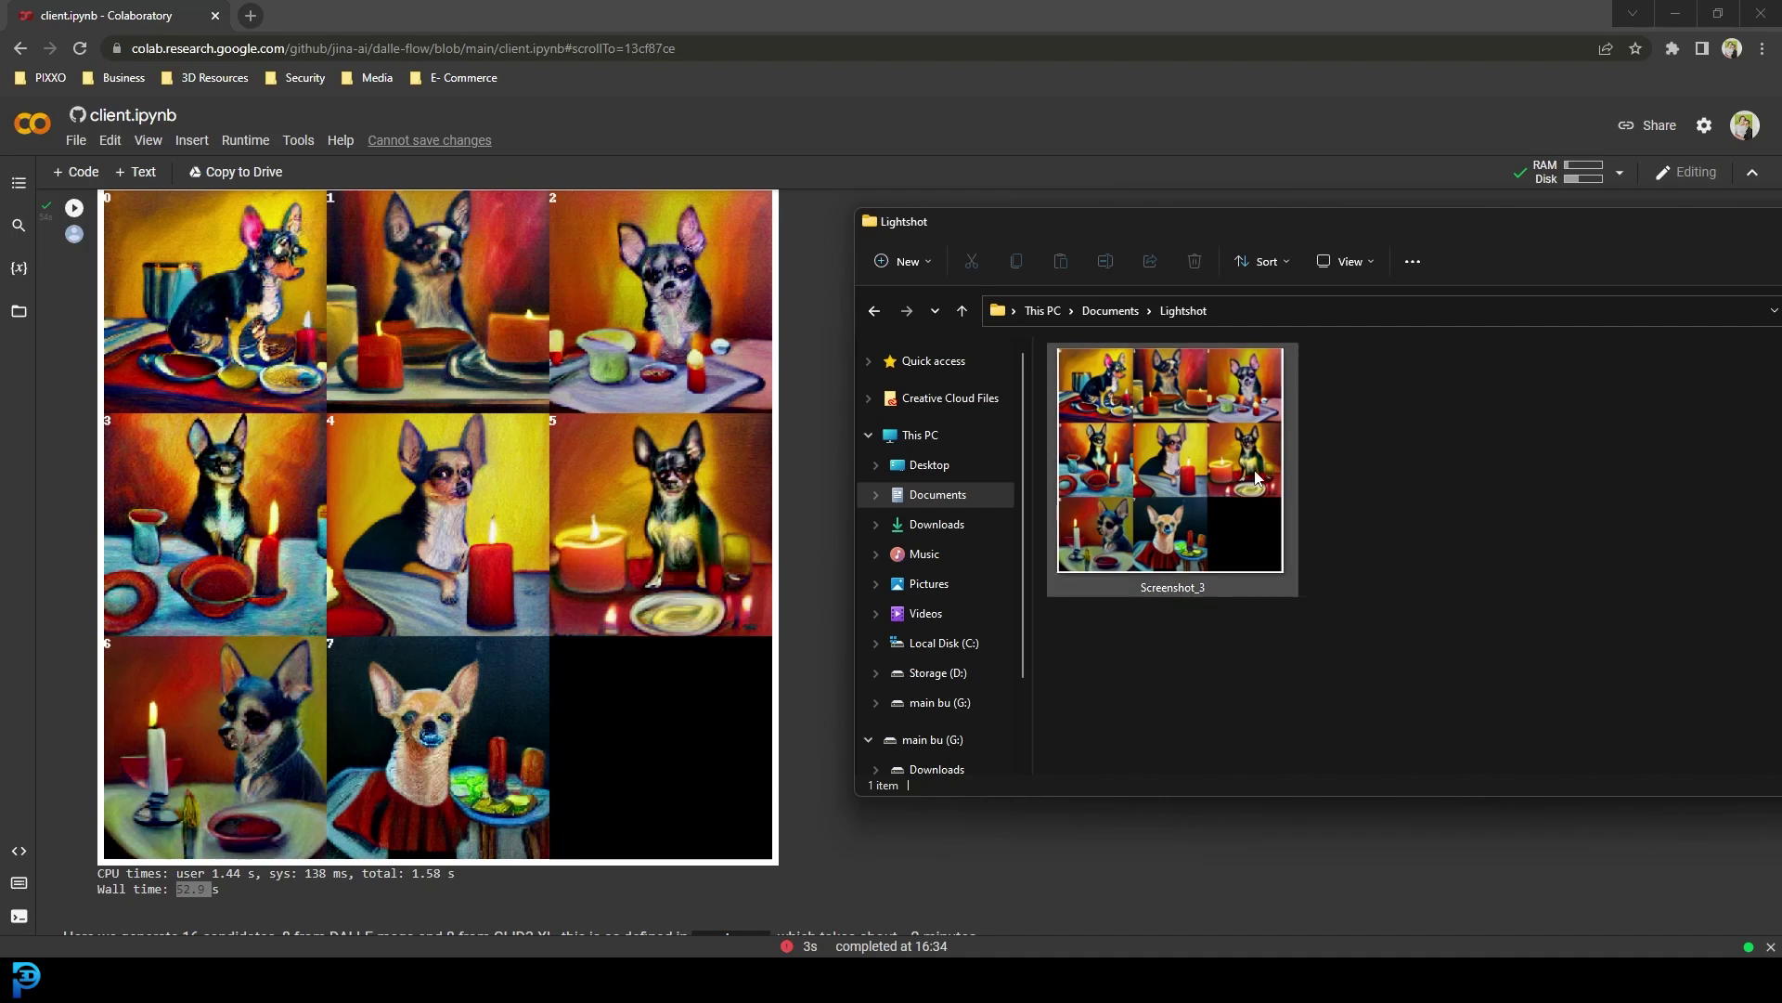
Check Screenshot_3 in the Lightshot folder, then select the chihuahua prompt string in Colab.
mouse_move(1255, 477)
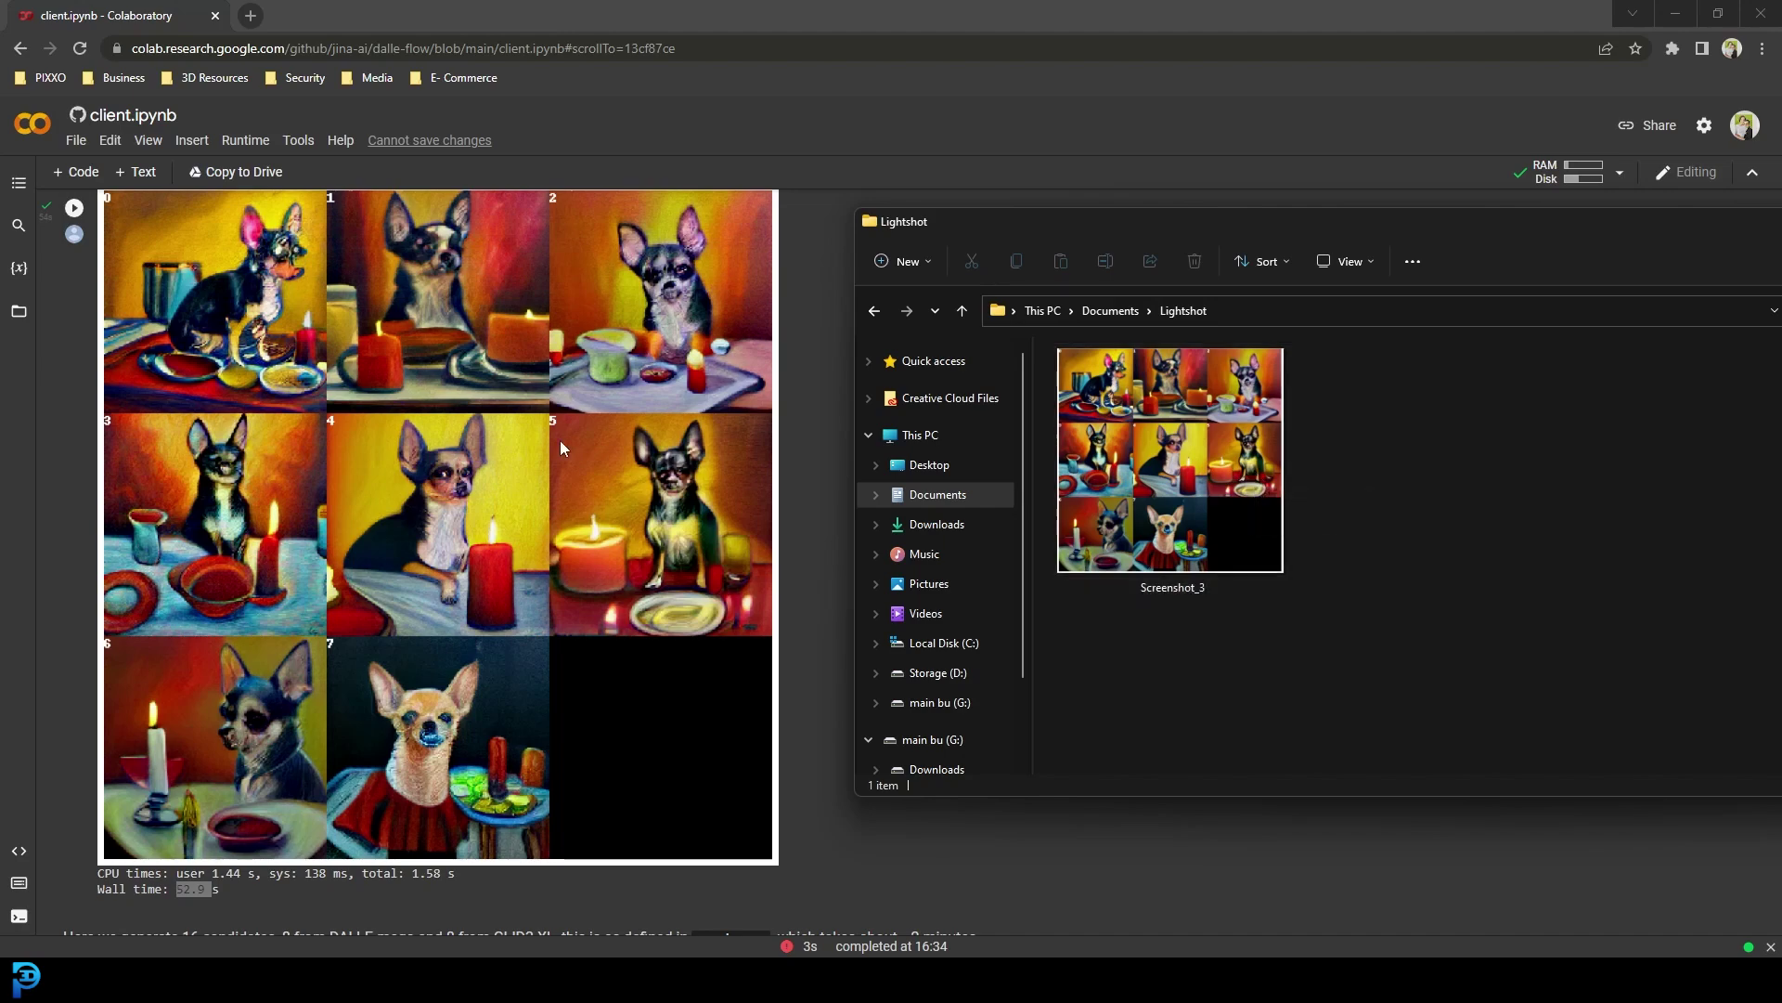
scroll(544, 460, "down", 8)
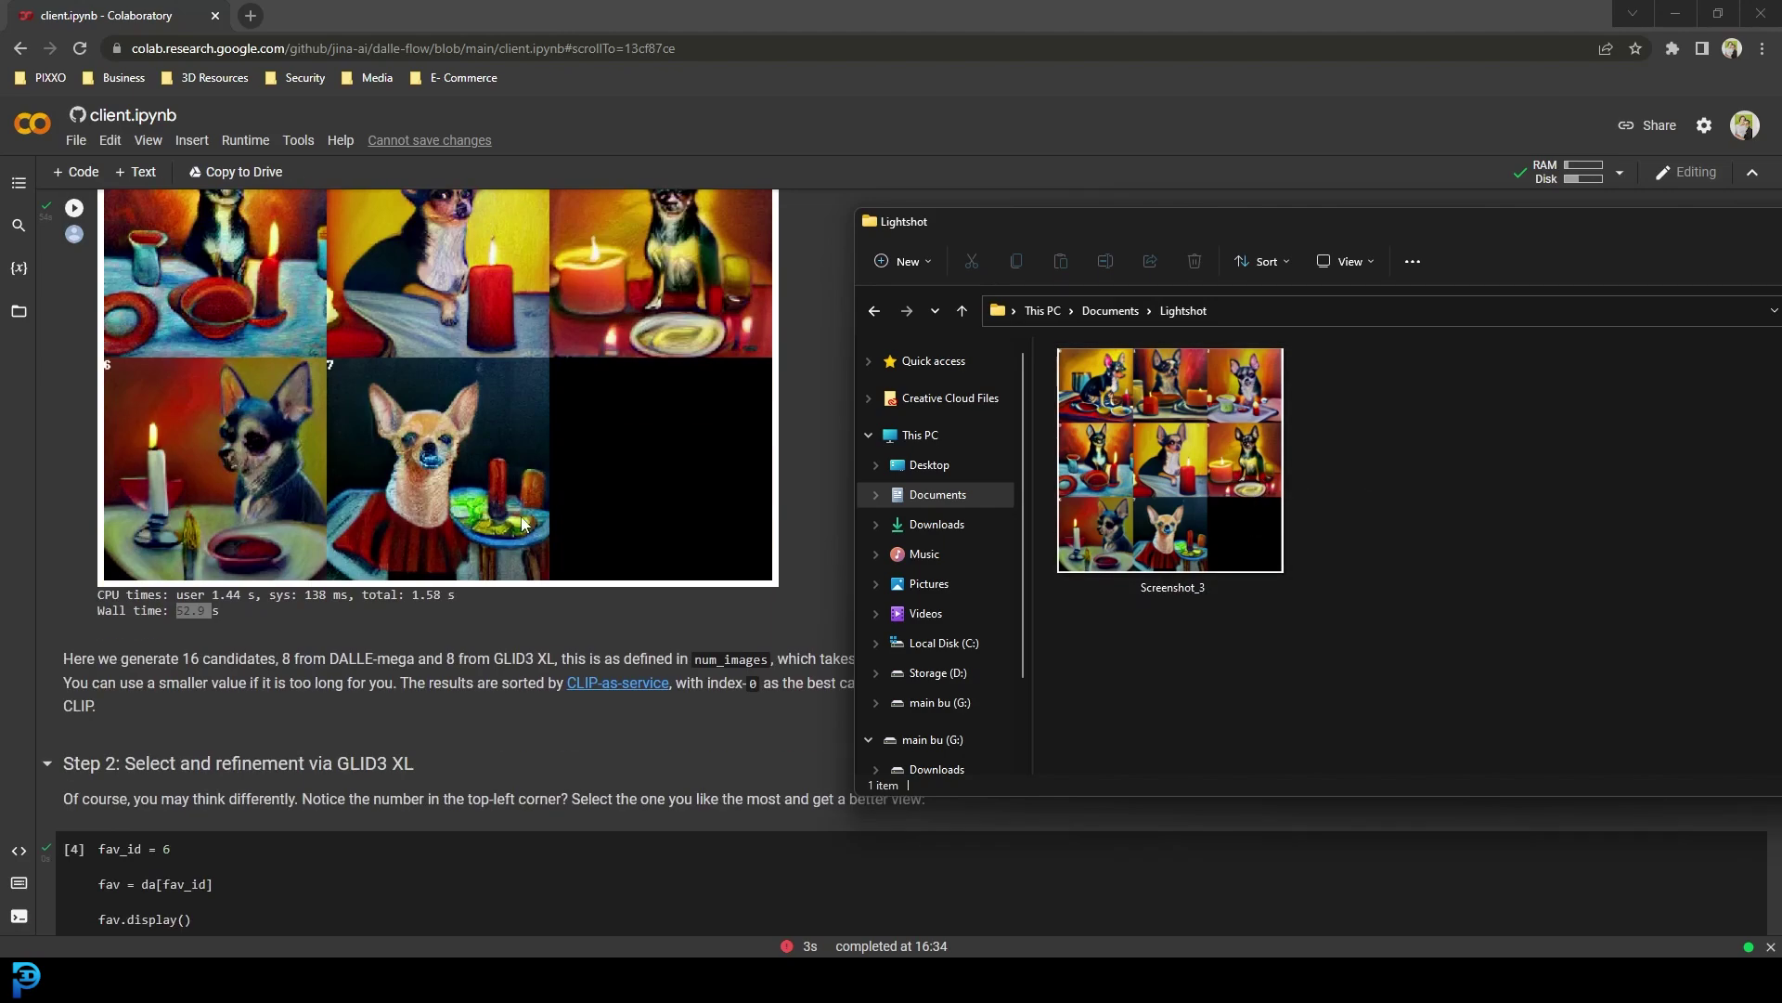
scroll(518, 627, "down", 4)
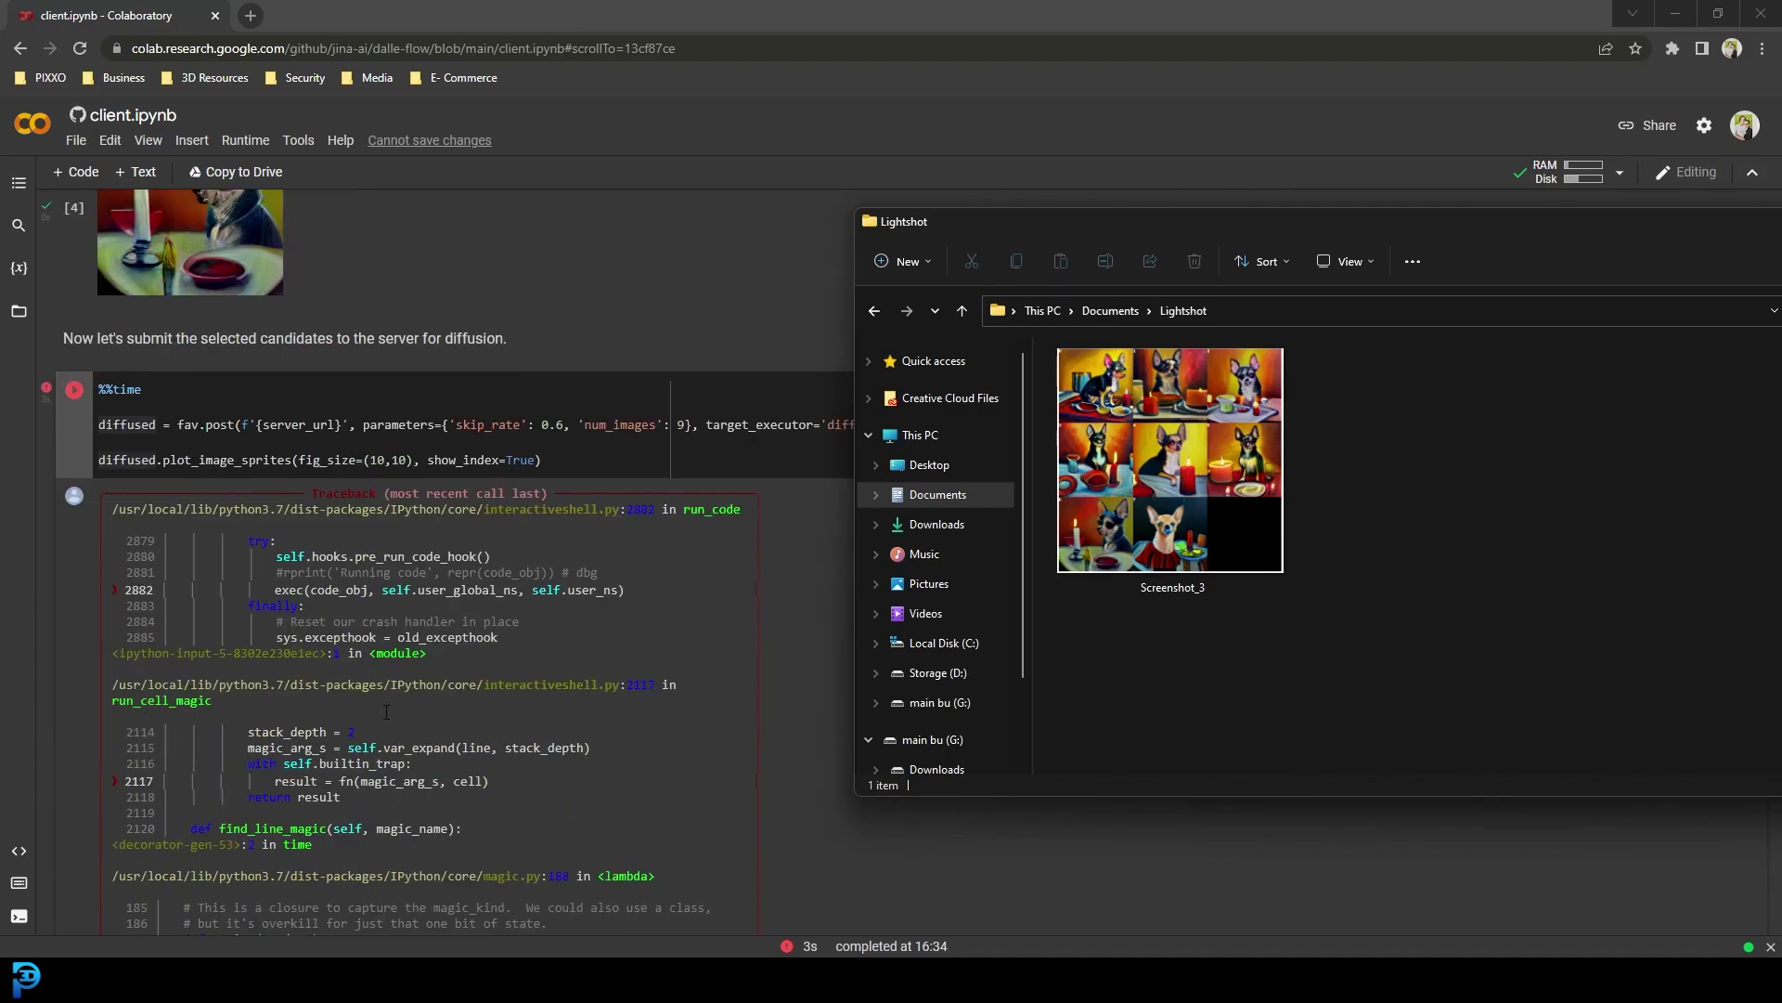
scroll(462, 784, "down", 8)
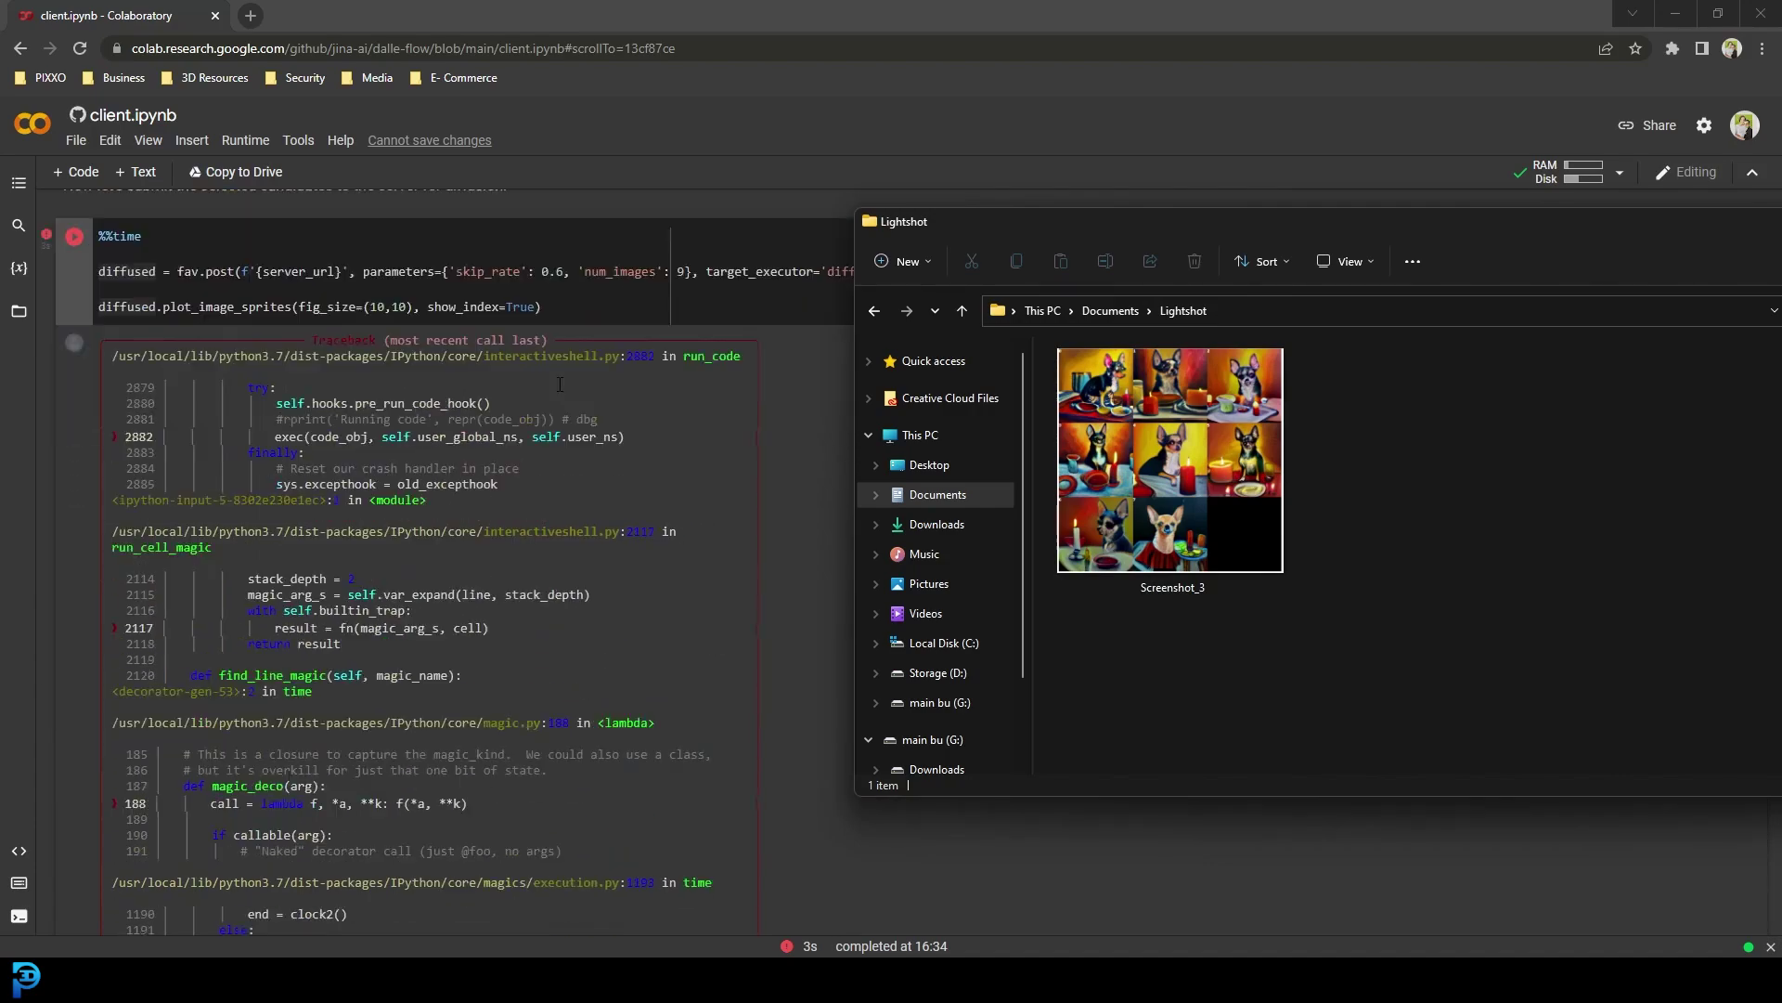
scroll(461, 780, "up", 20)
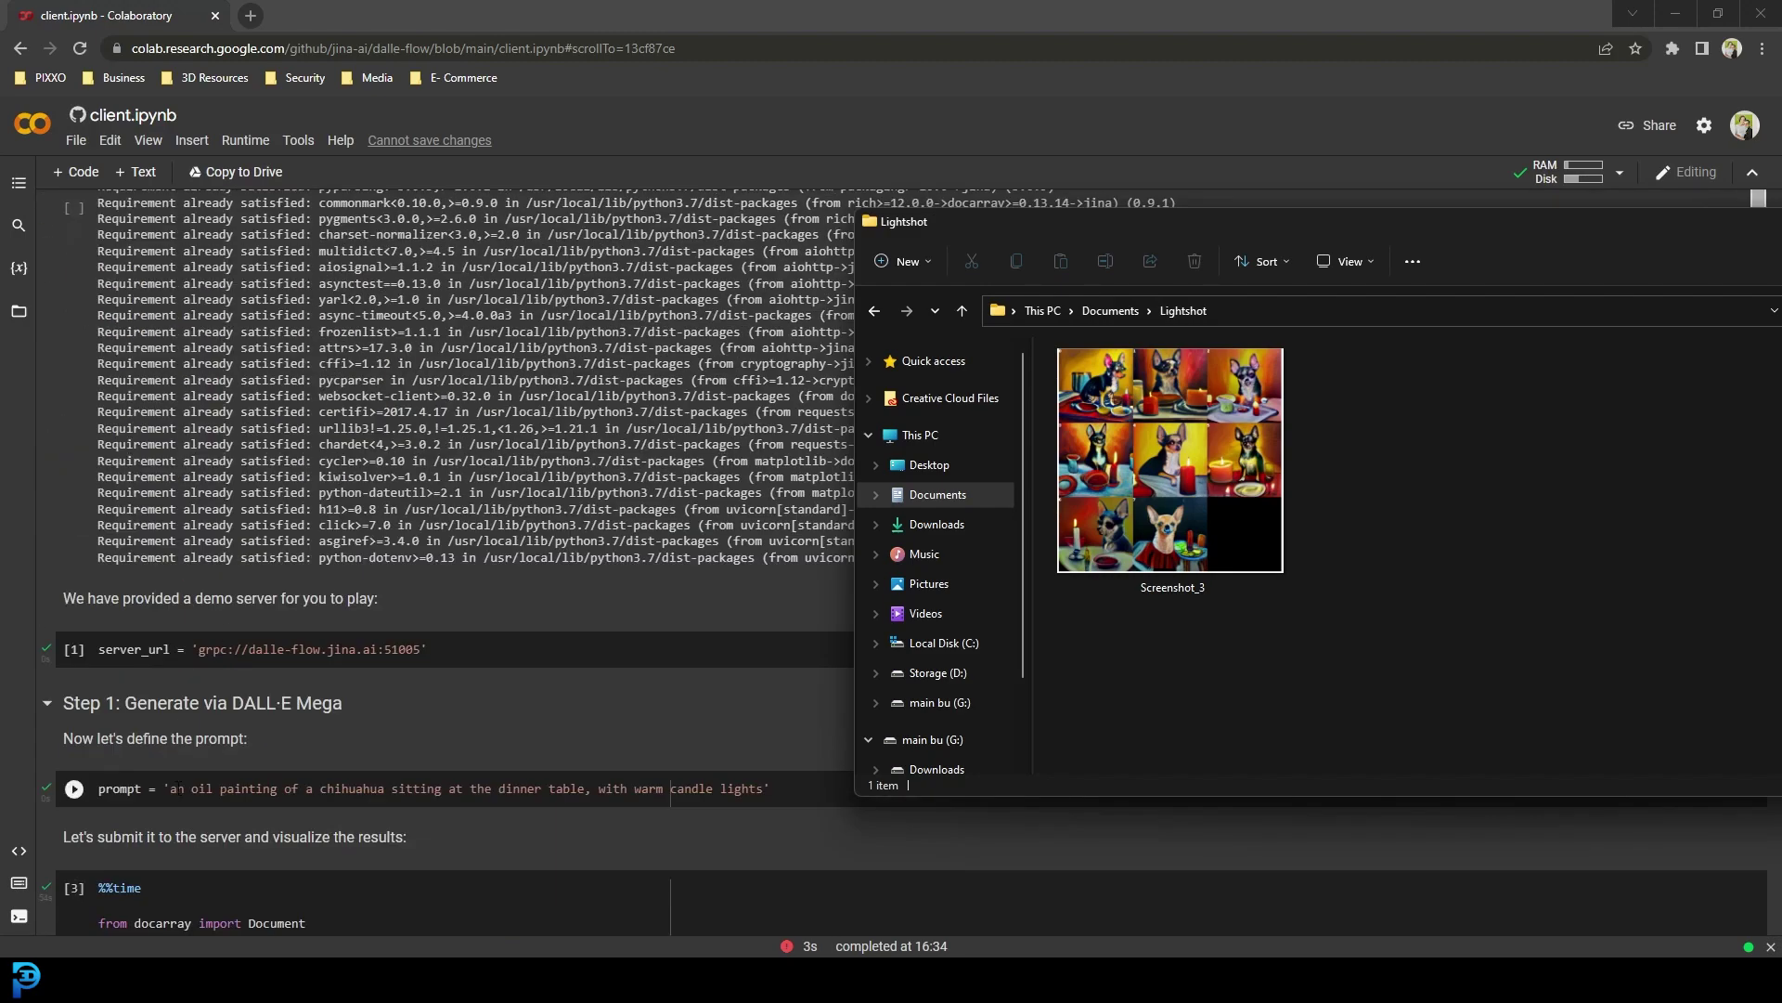
scroll(164, 805, "down", 2)
left_click_drag(171, 603, 771, 603)
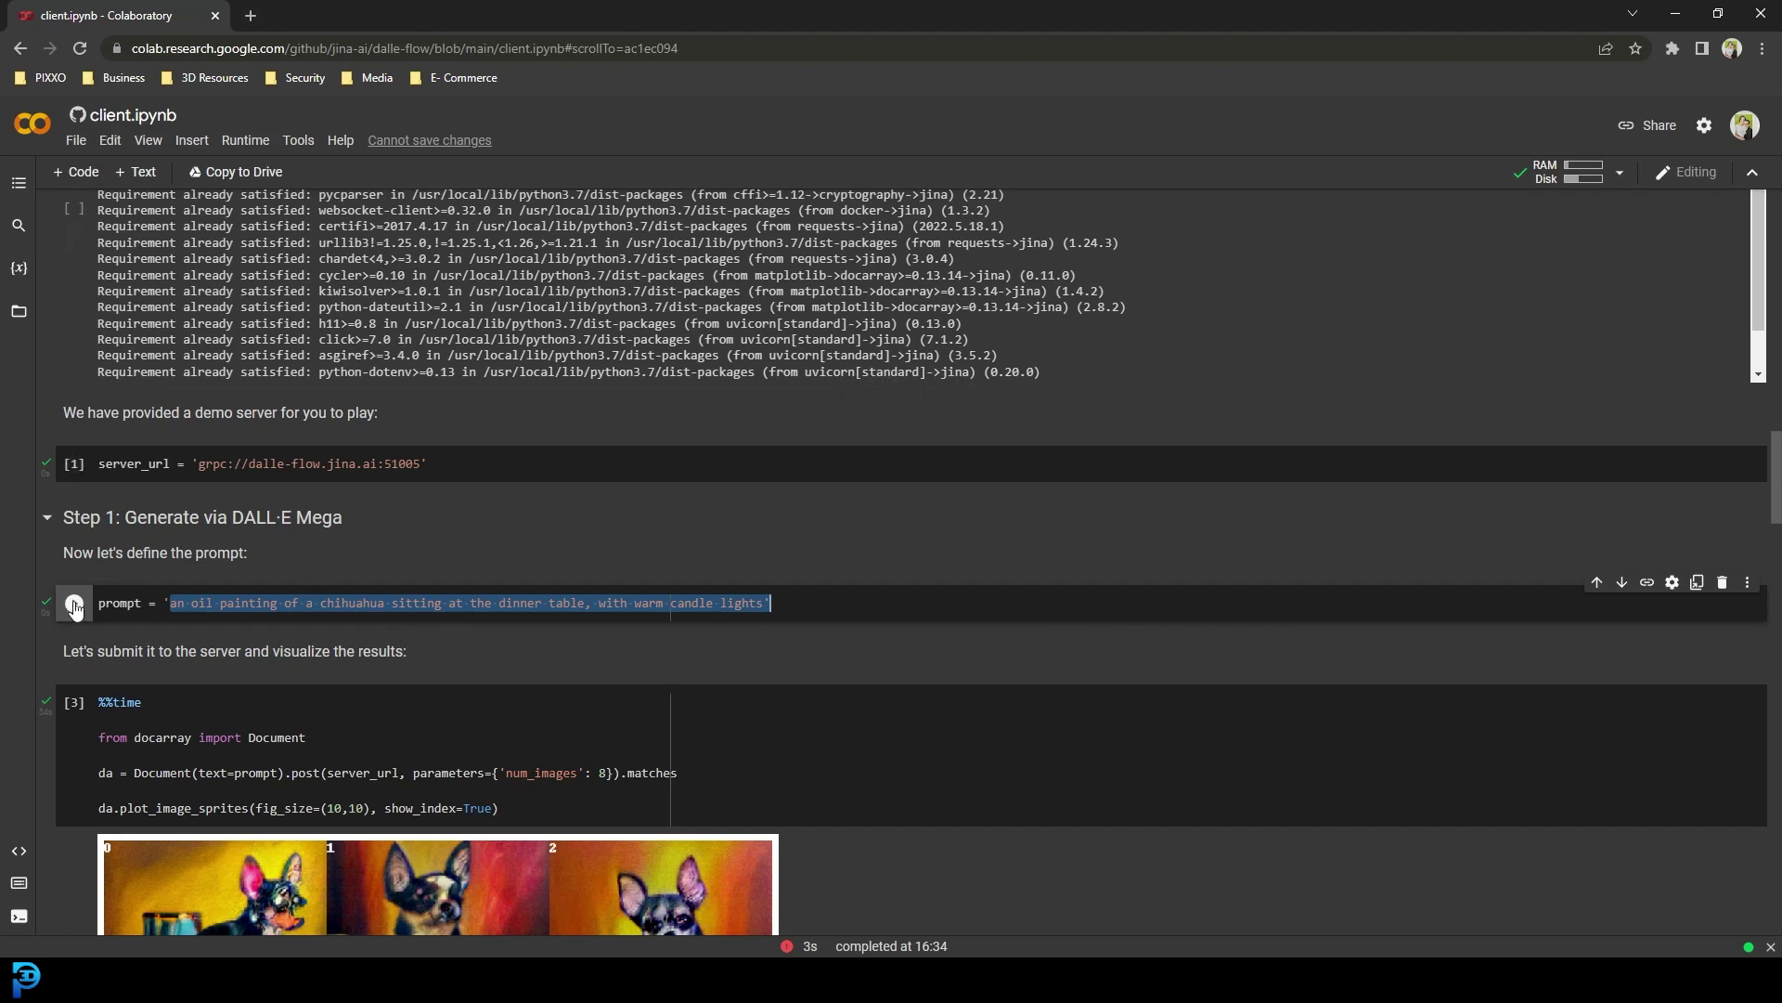
Clear every cell's output with Edit > Clear all outputs, removing the chihuahua grid.
left_click(245, 141)
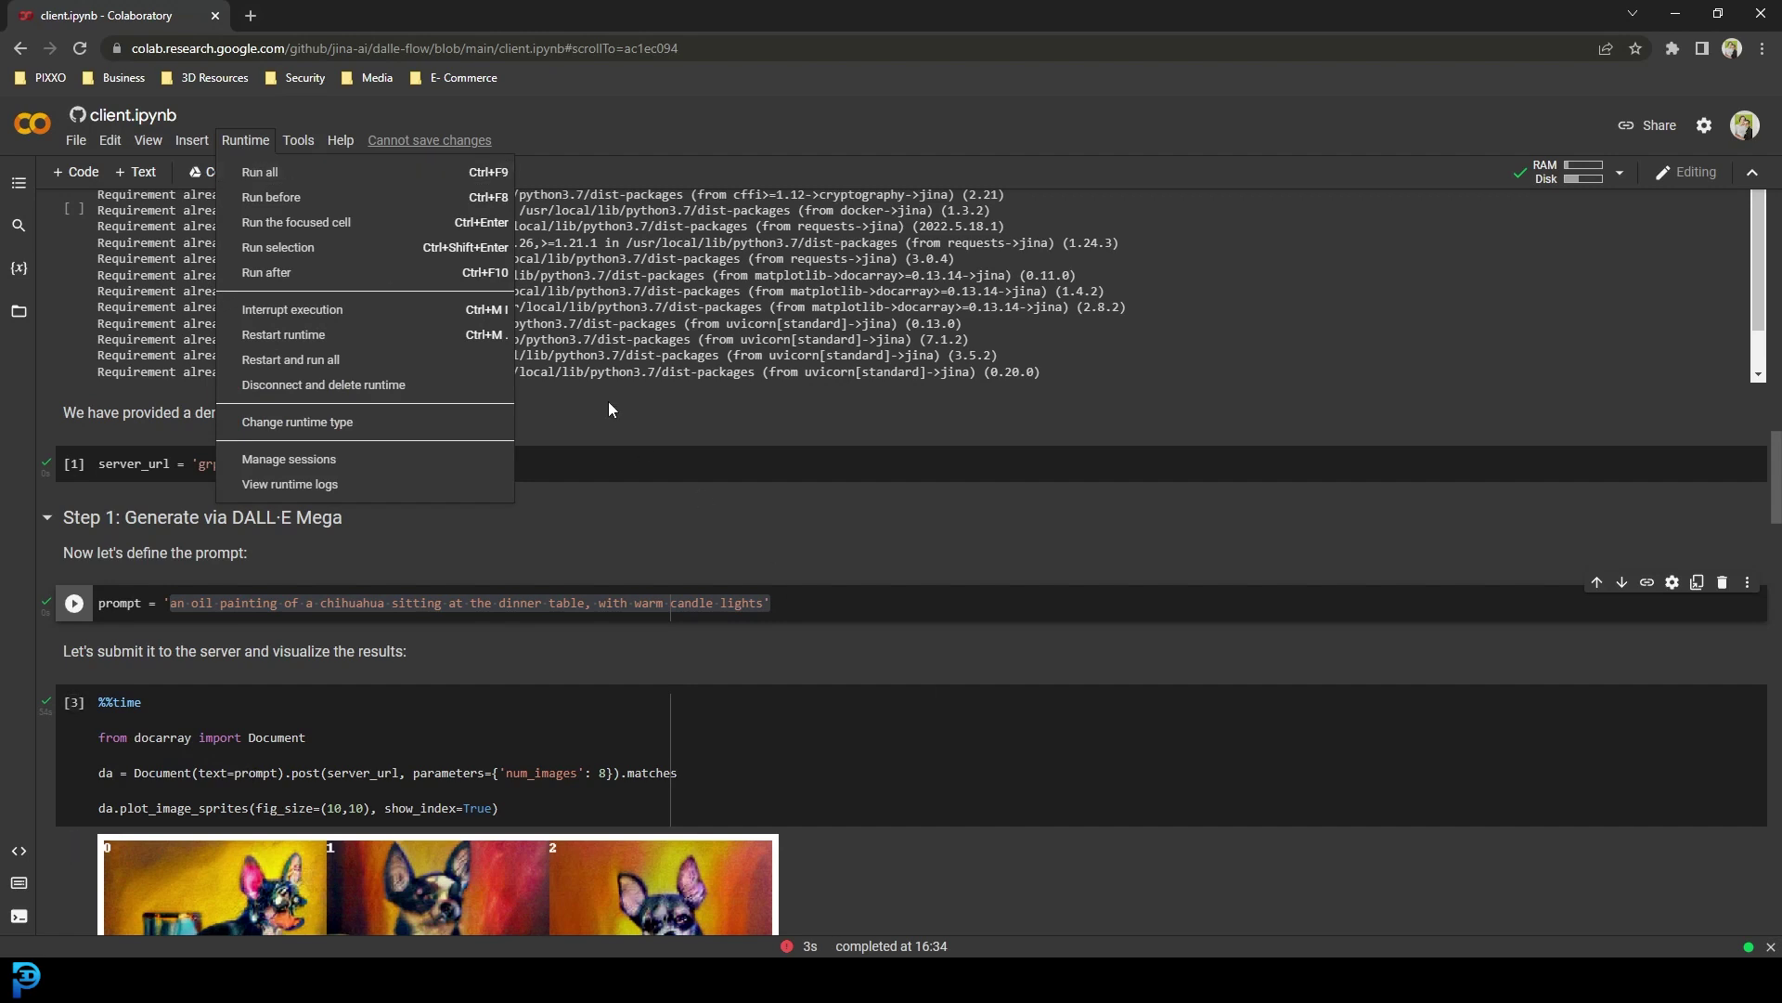
left_click(648, 707)
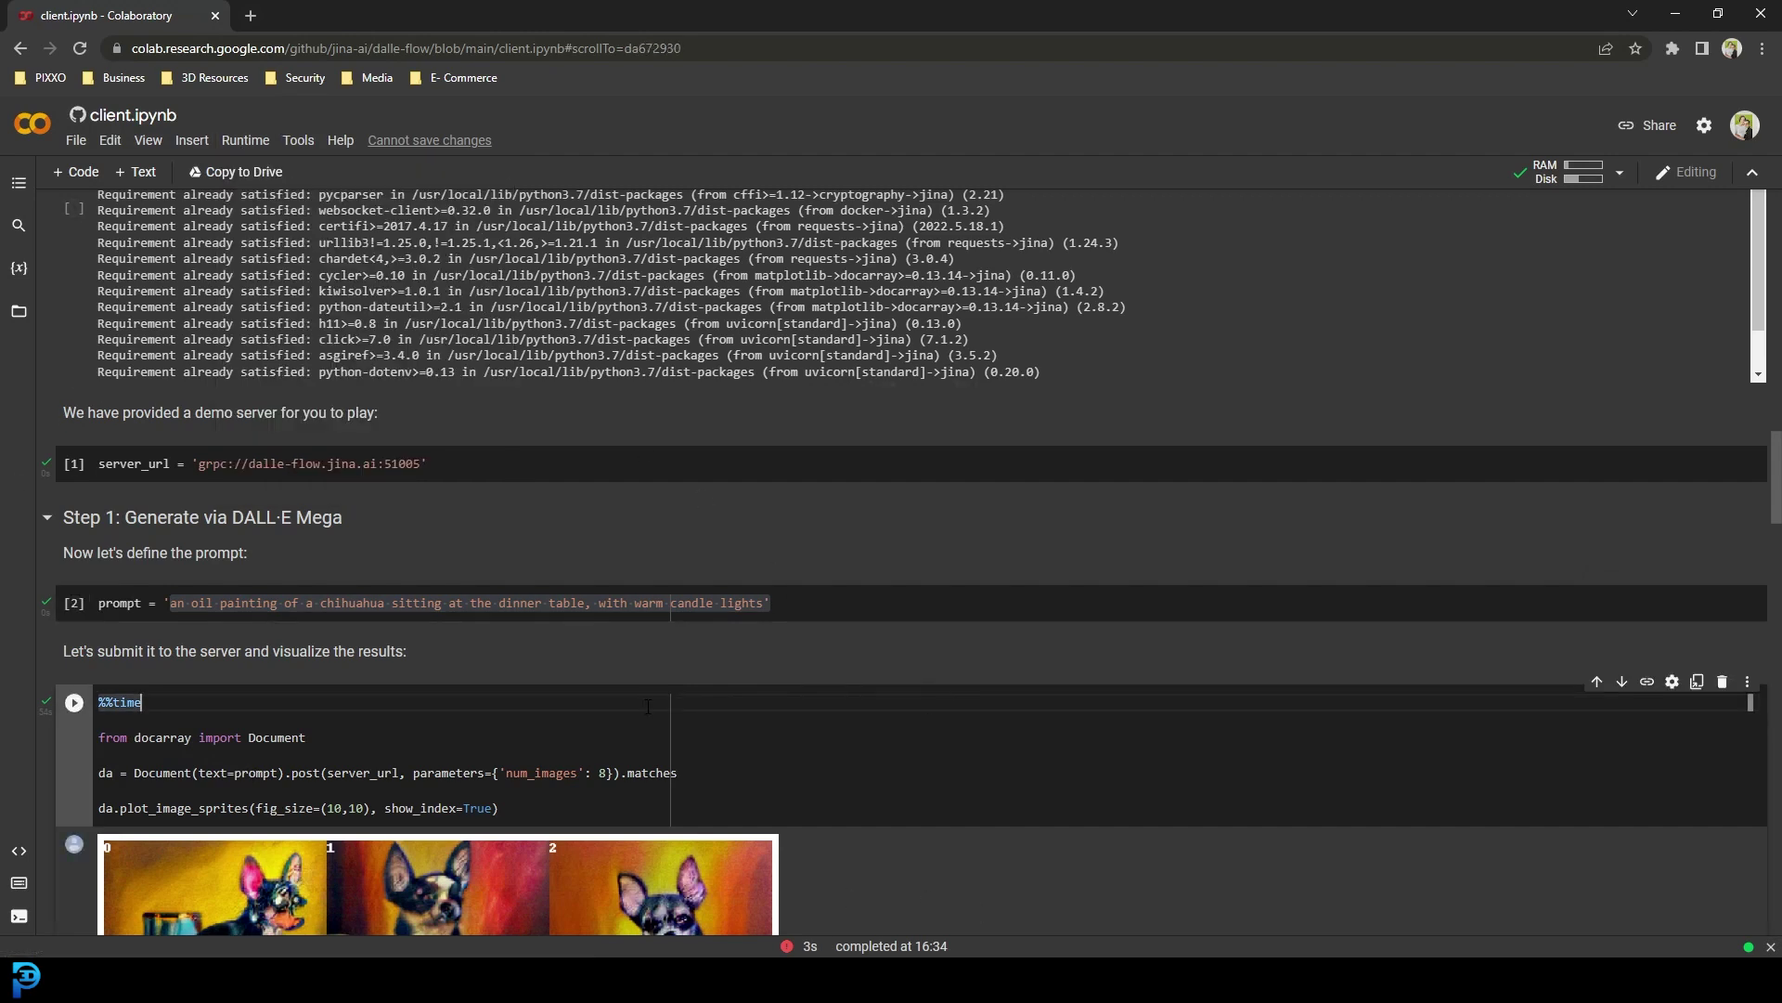
scroll(563, 421, "down", 5)
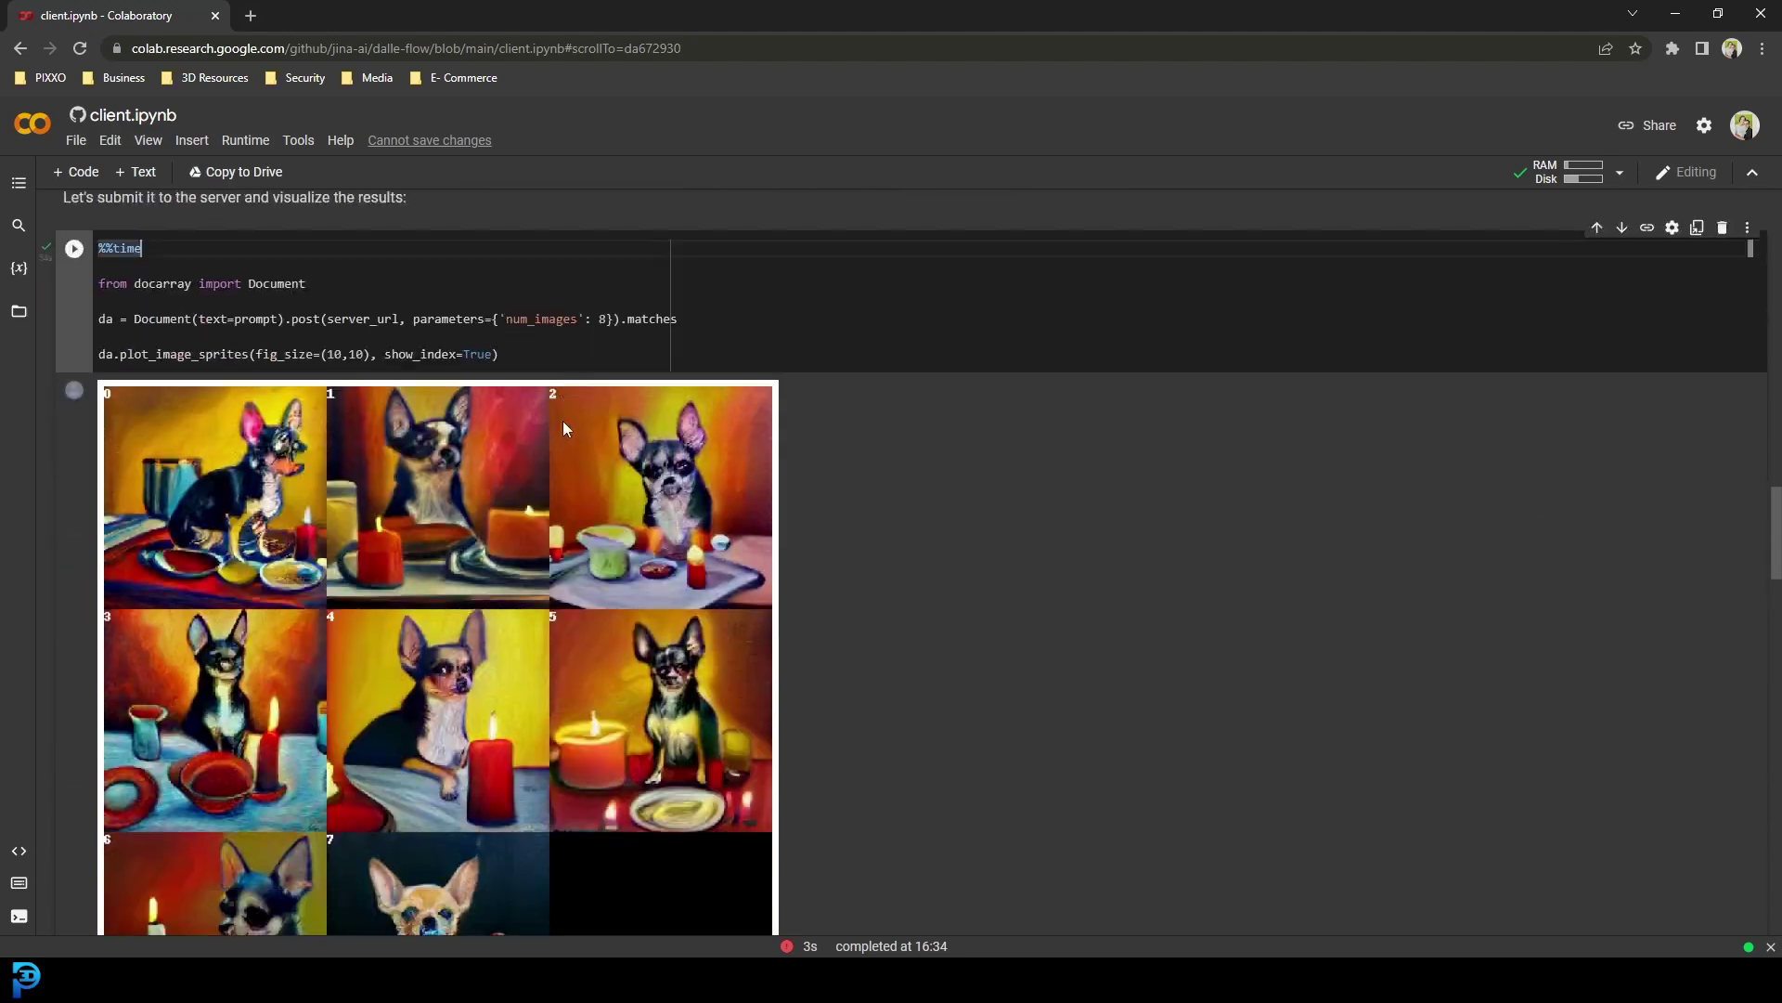
scroll(562, 421, "up", 2)
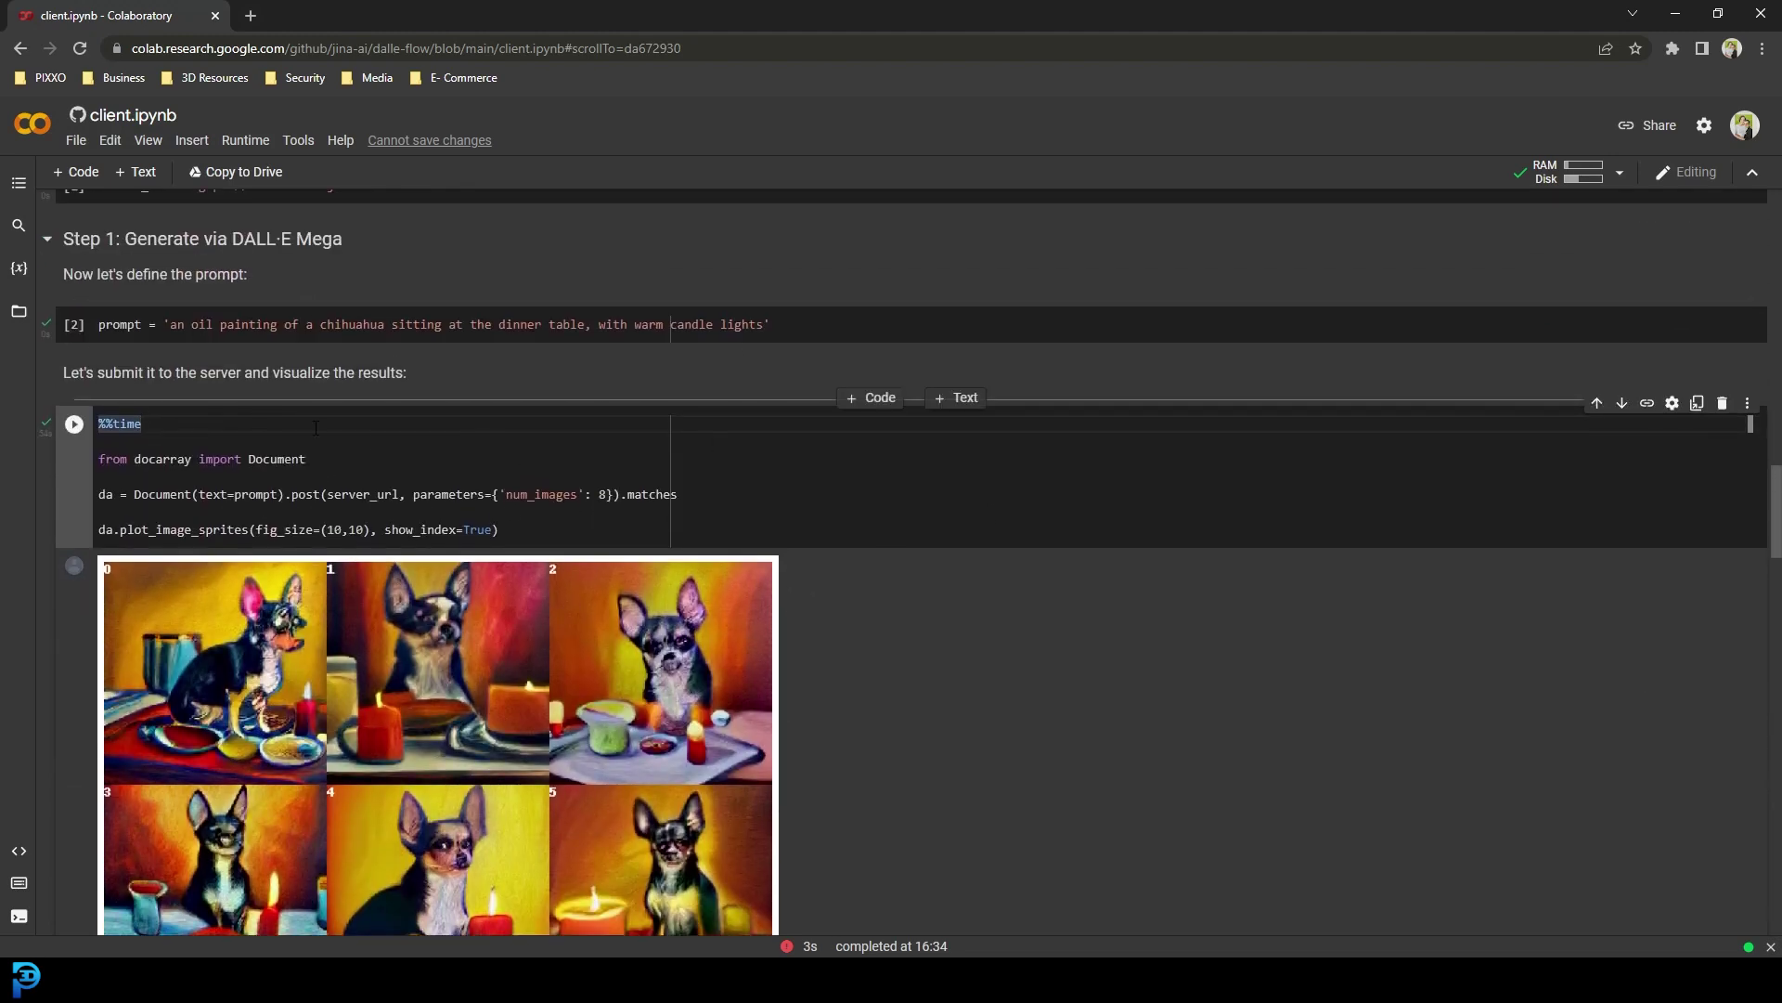
scroll(795, 512, "down", 2)
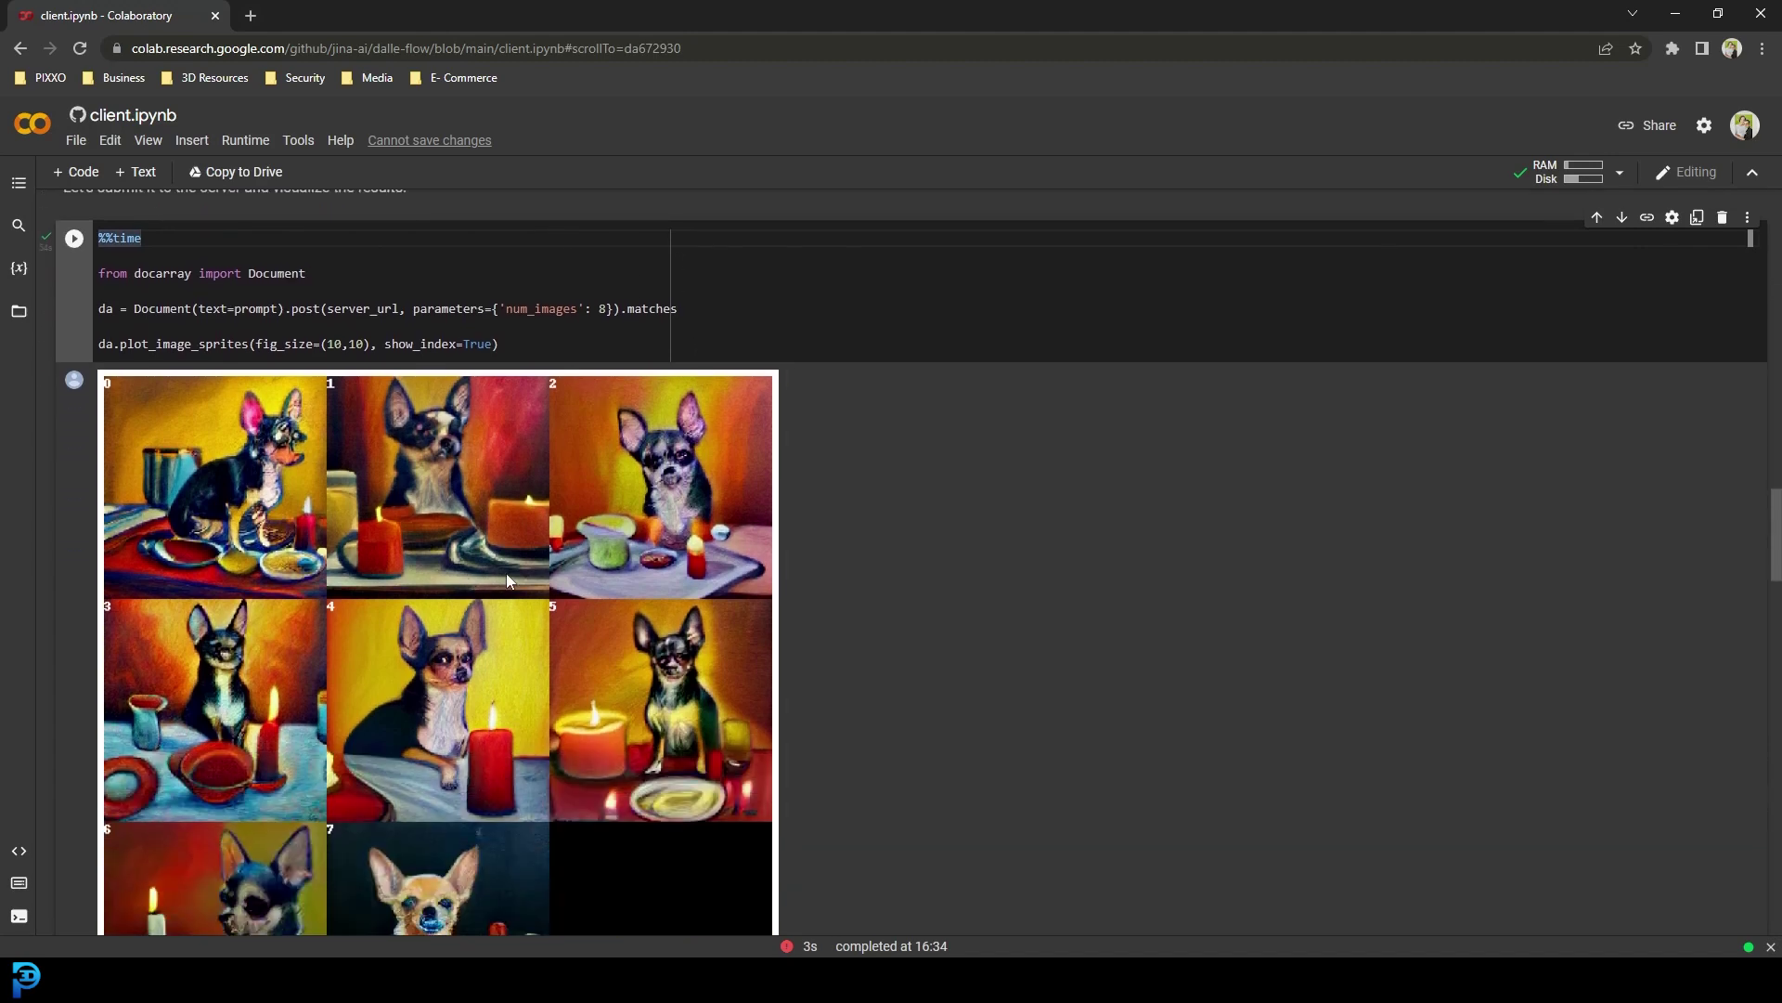
scroll(817, 485, "up", 2)
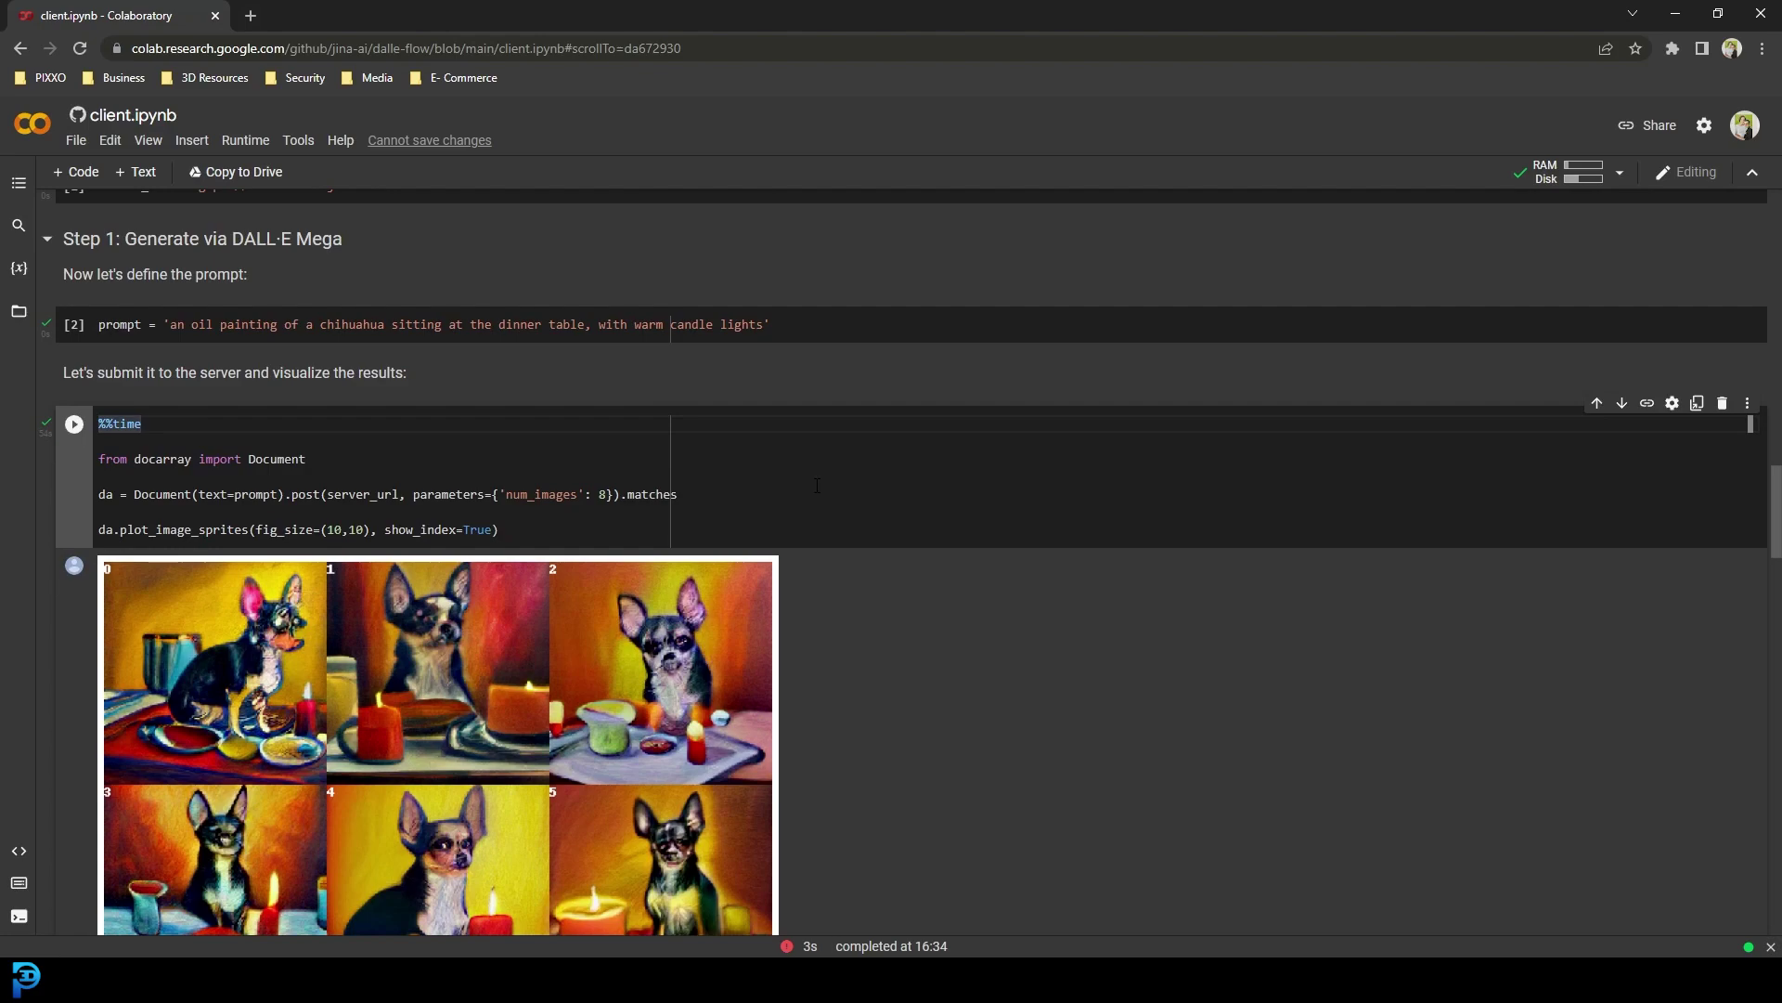
scroll(1002, 499, "down", 1)
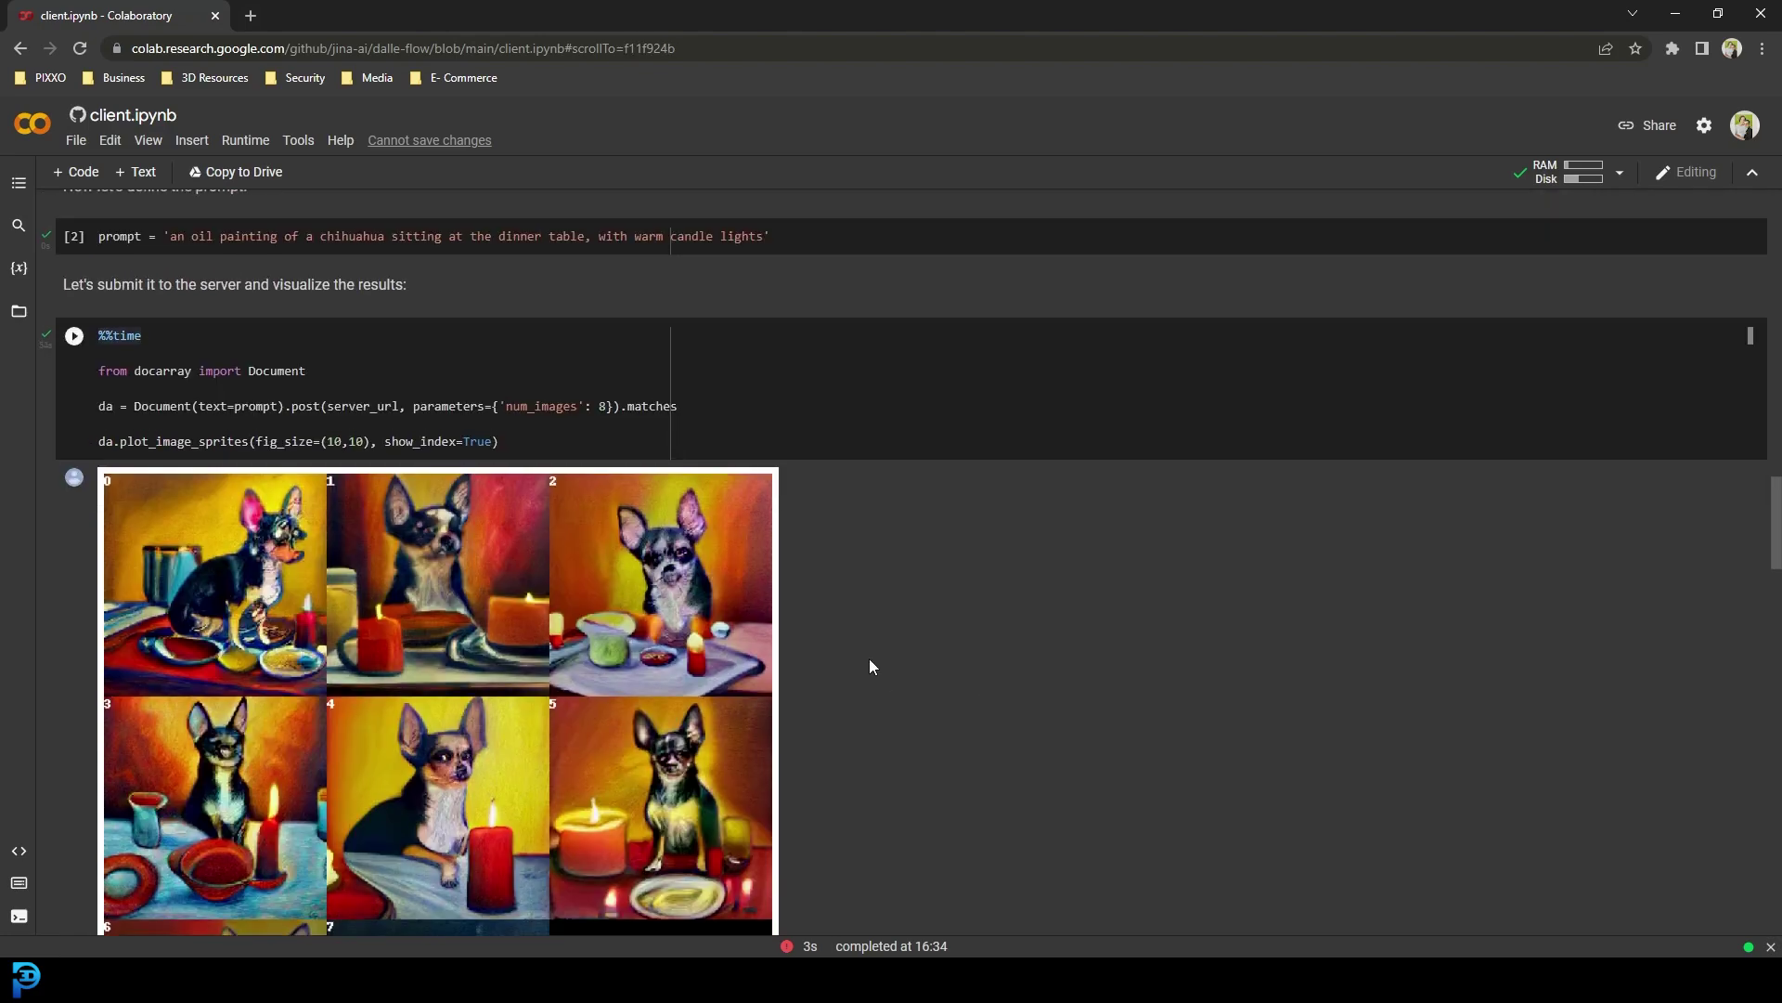
scroll(869, 661, "up", 20)
left_click(122, 144)
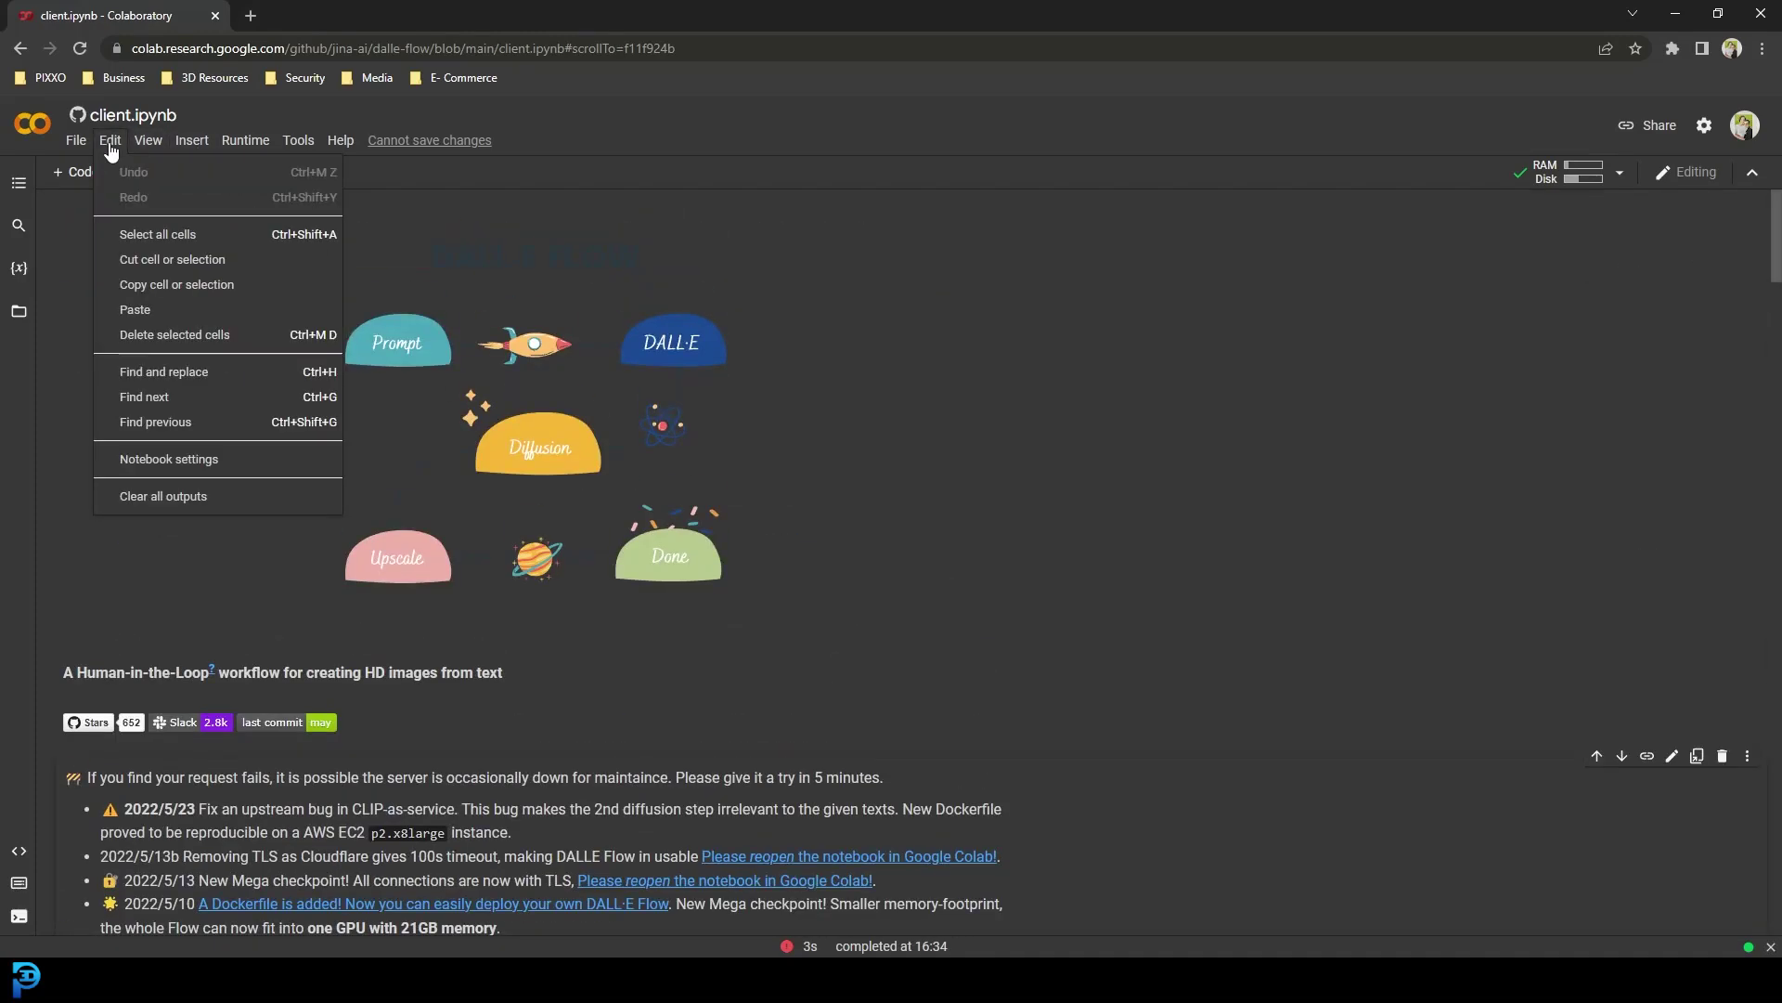
left_click(190, 499)
Select the chihuahua prompt string so it can be replaced.
scroll(533, 522, "down", 10)
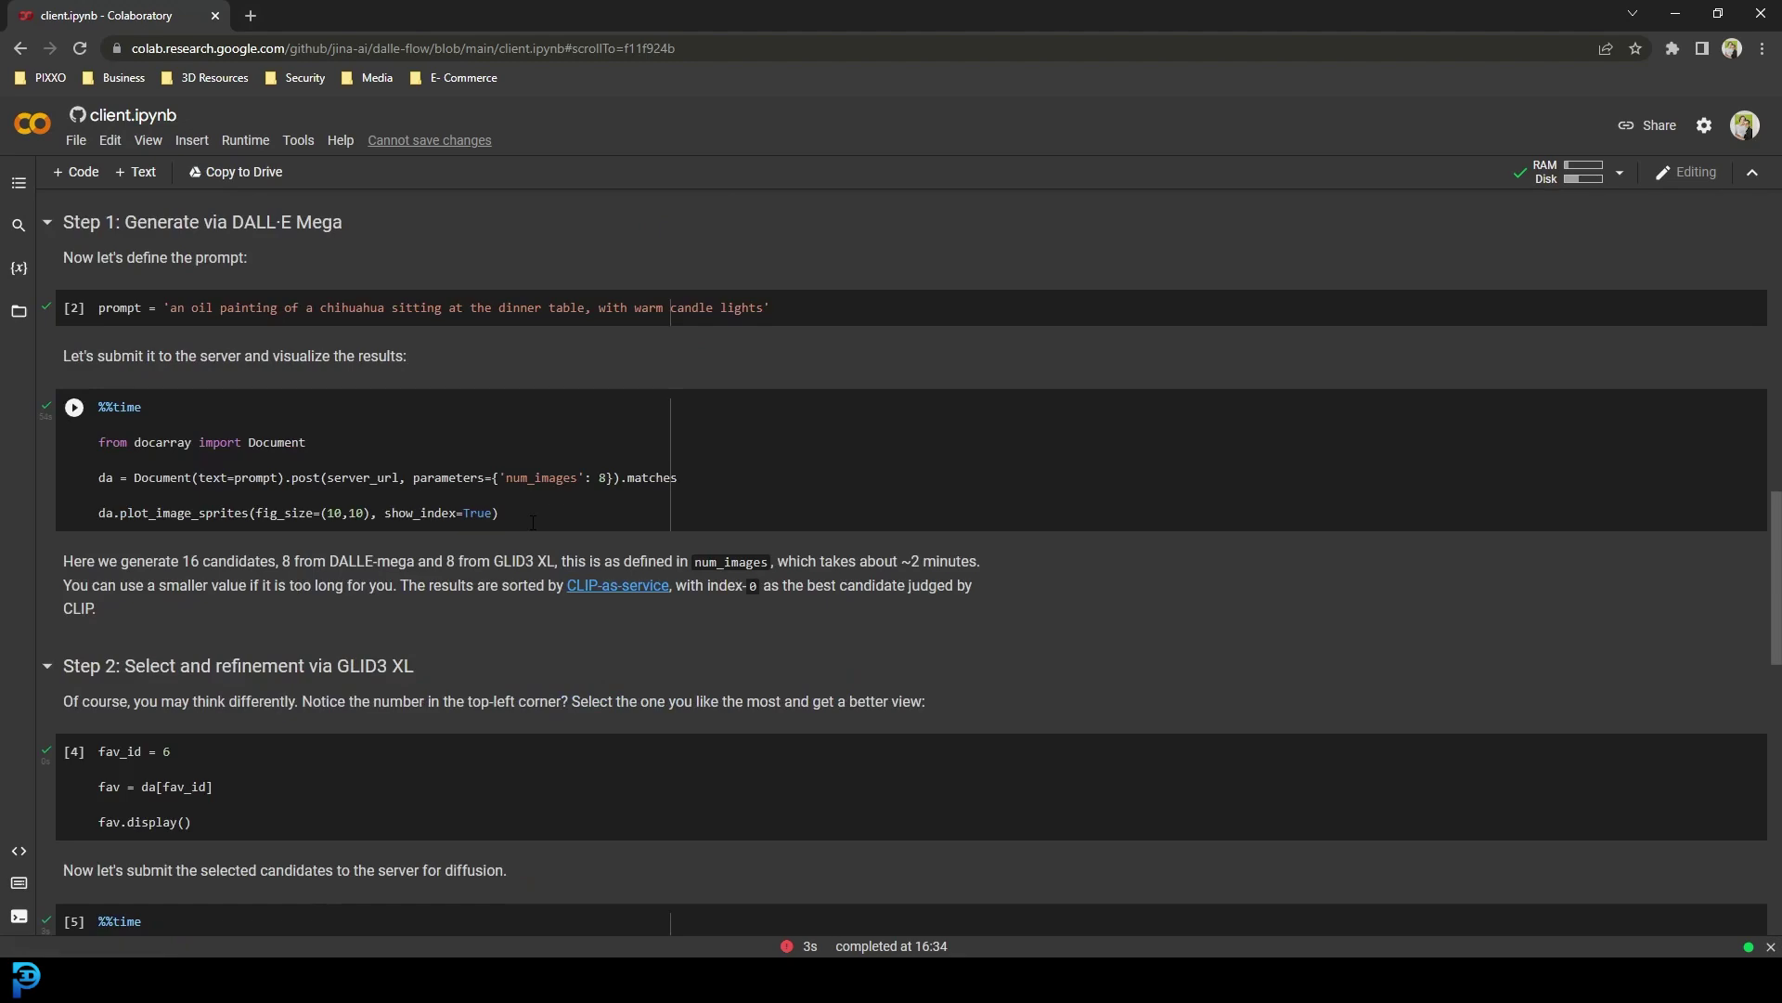
scroll(533, 506, "down", 3)
scroll(453, 481, "up", 7)
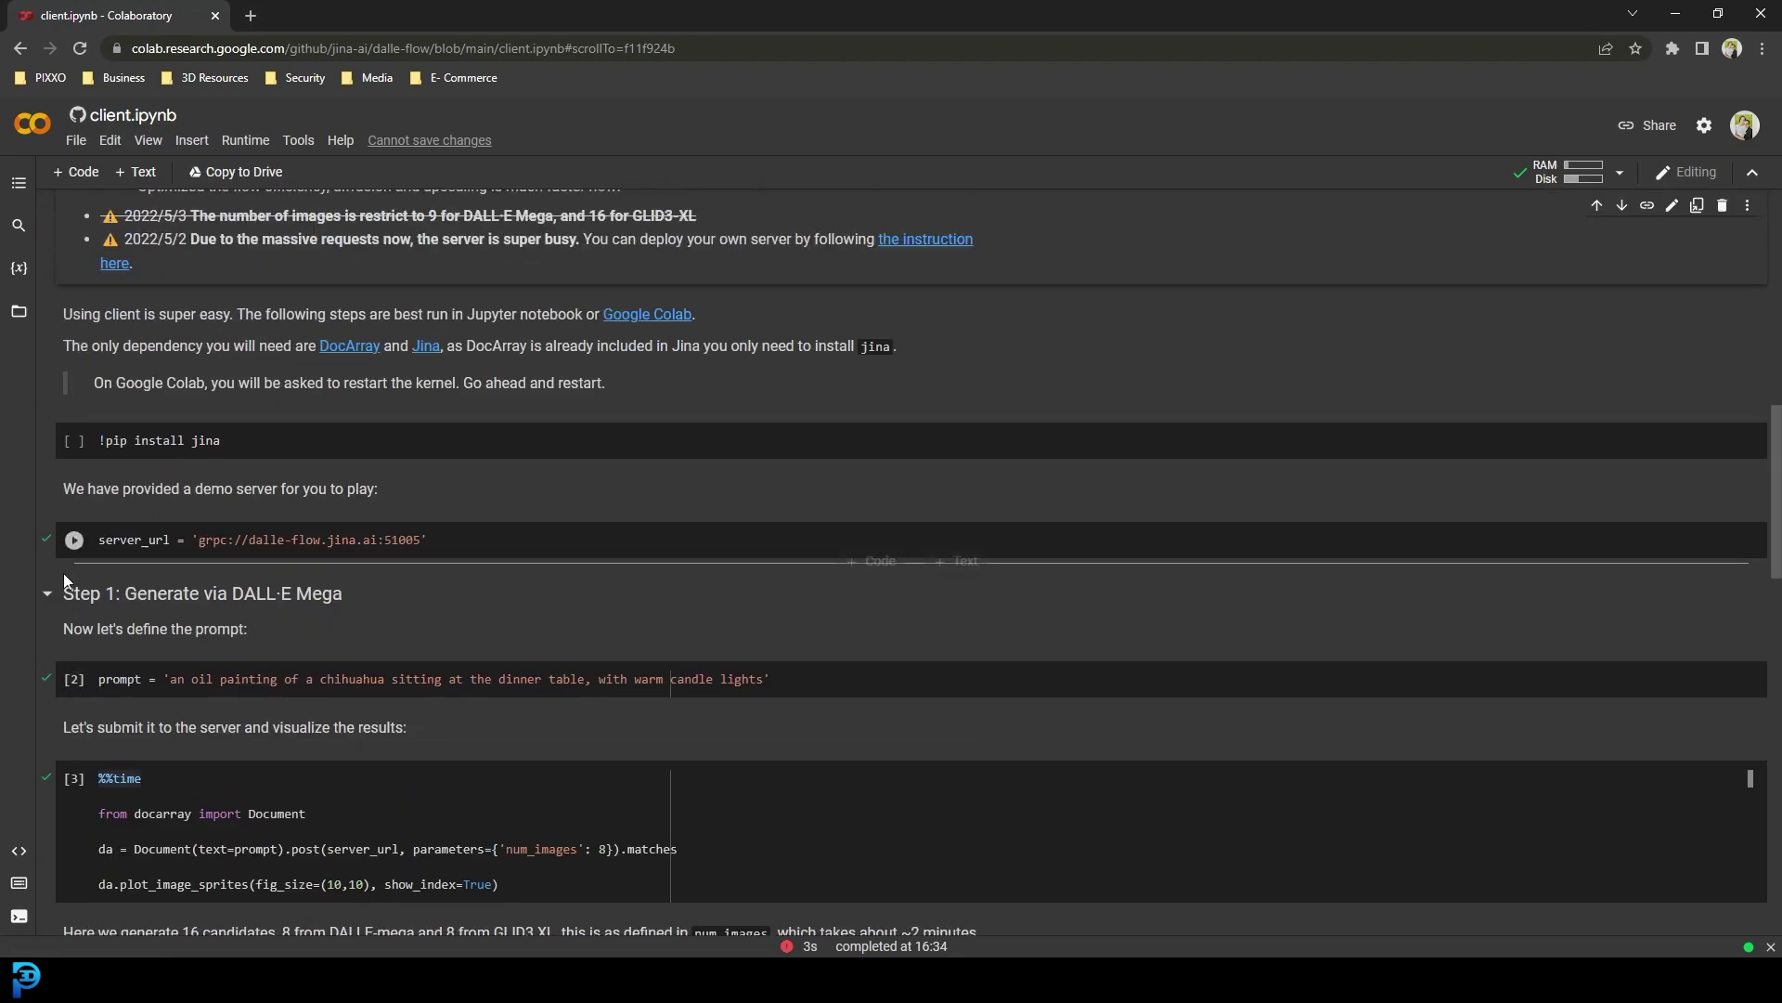
left_click_drag(763, 679, 170, 678)
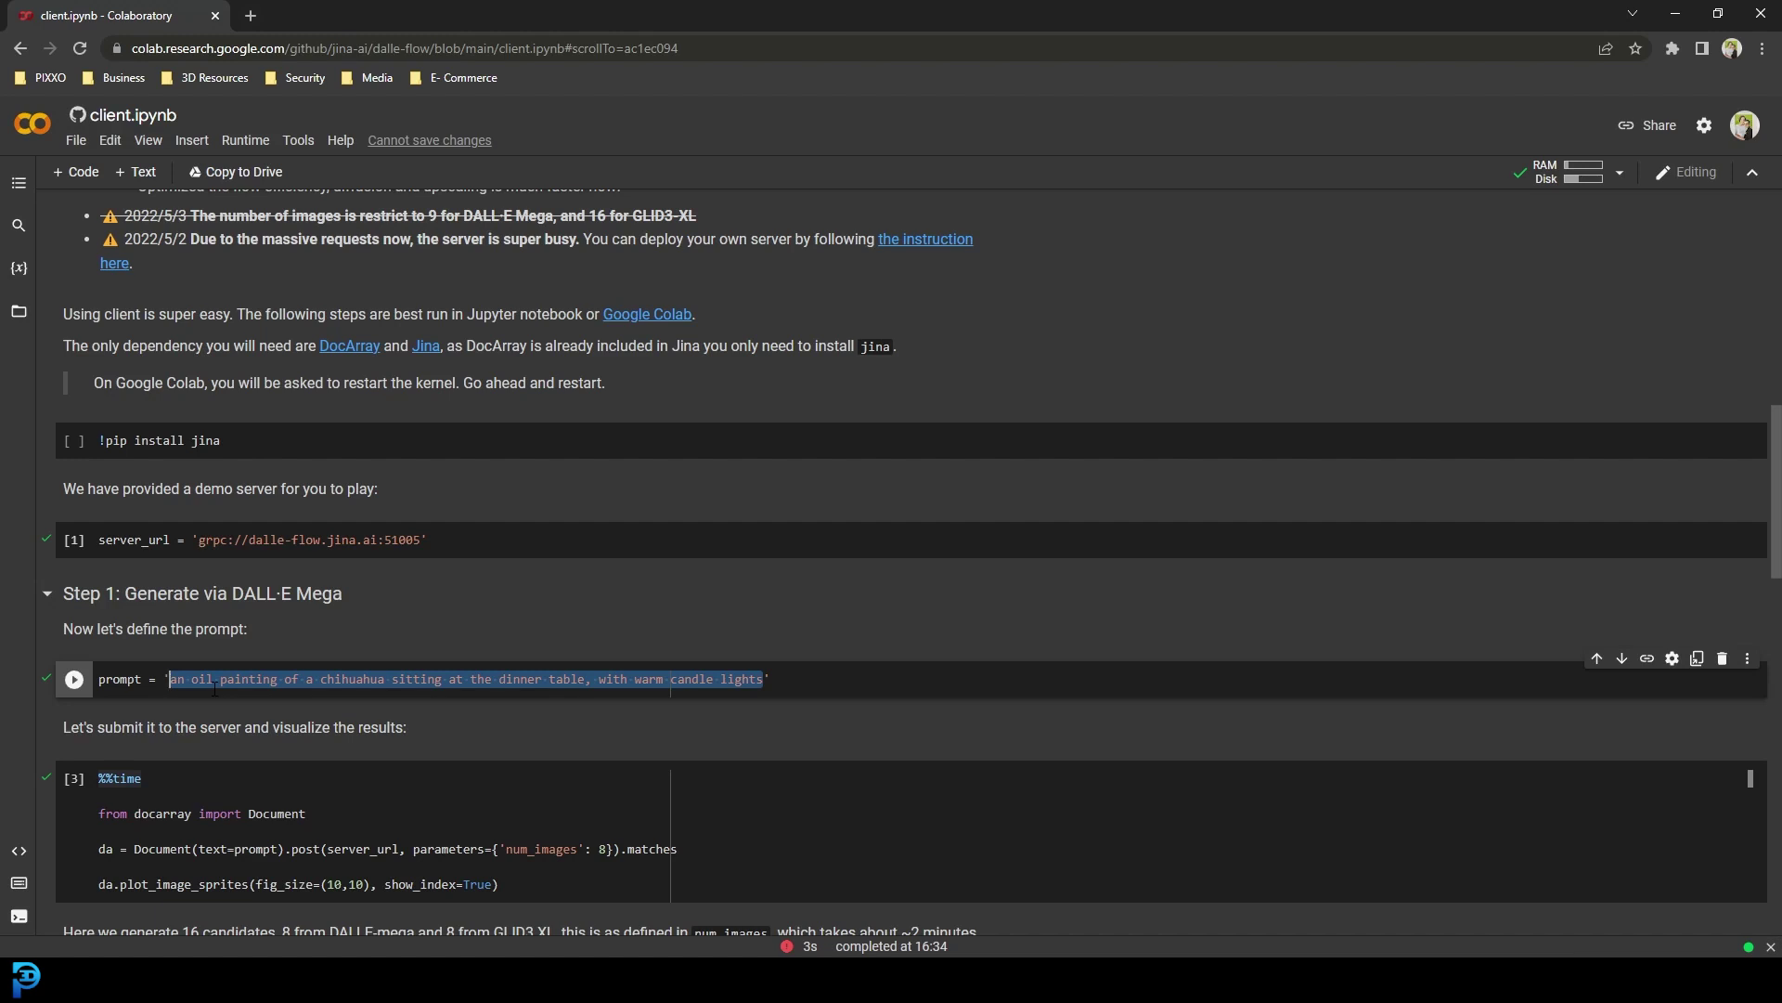
Paste the oil-painting dinosaur-on-a-sandy-beach prompt and run it to generate 16 images.
type("an oil painting of a dinosaur walking along a sandy beach")
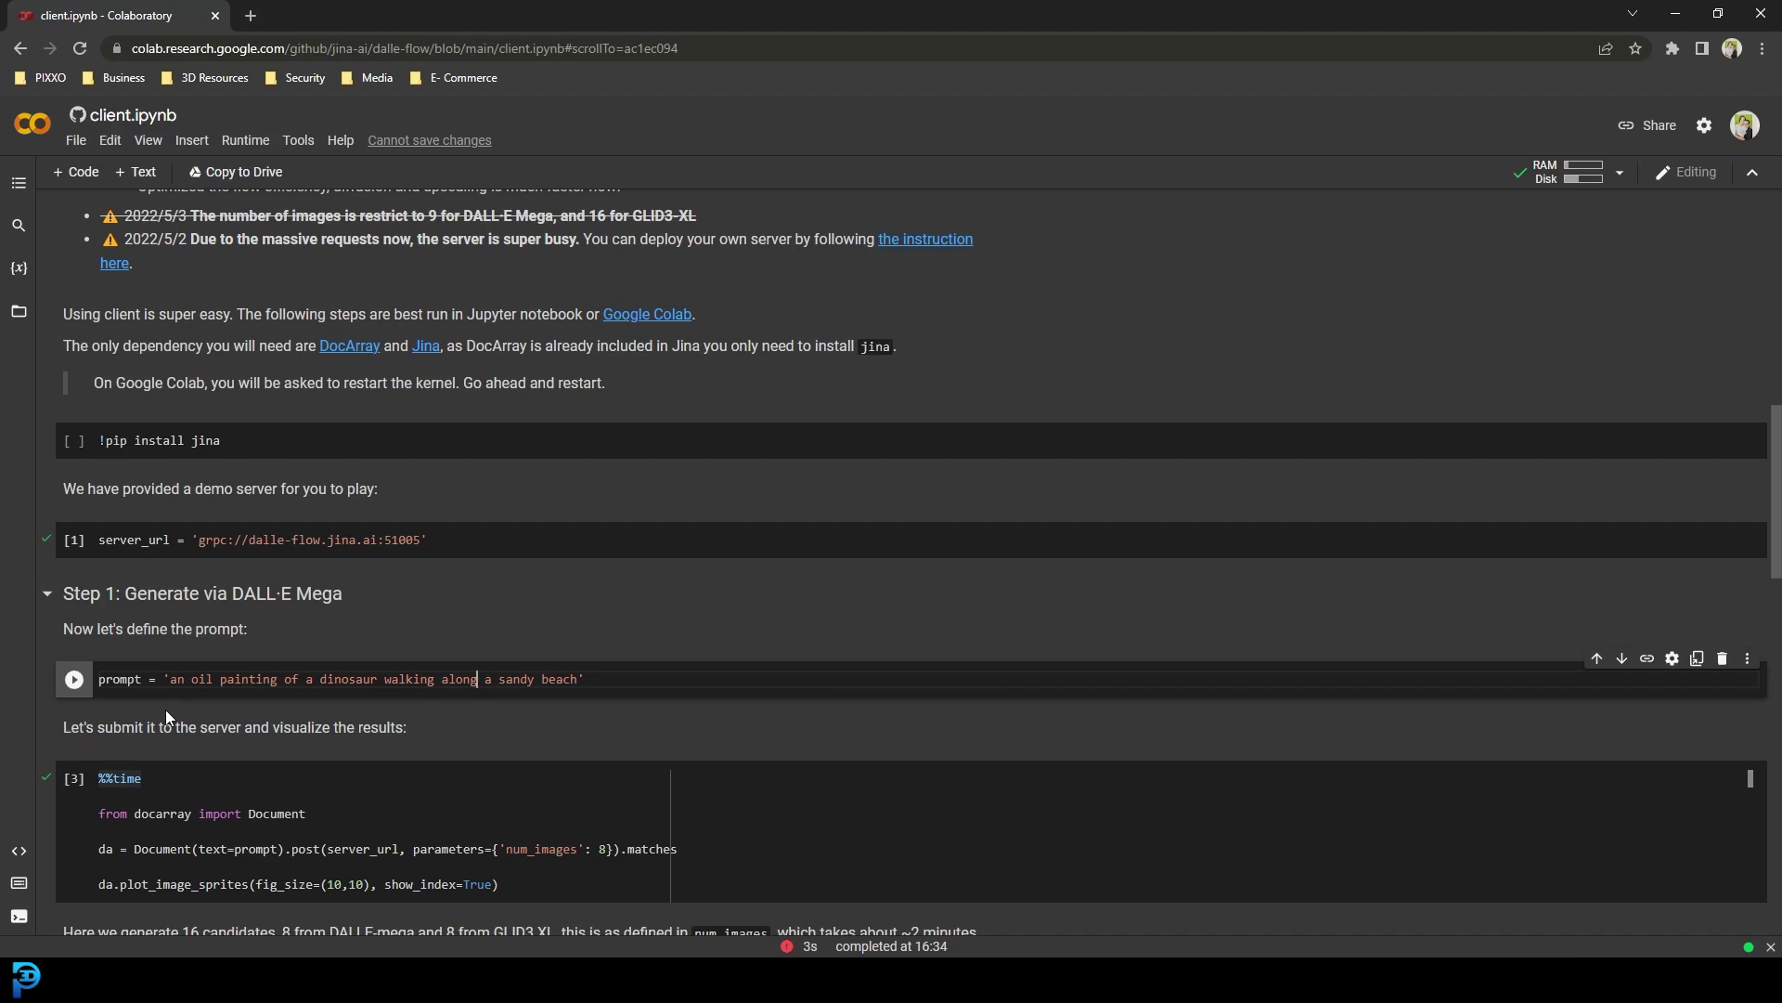
left_click(75, 684)
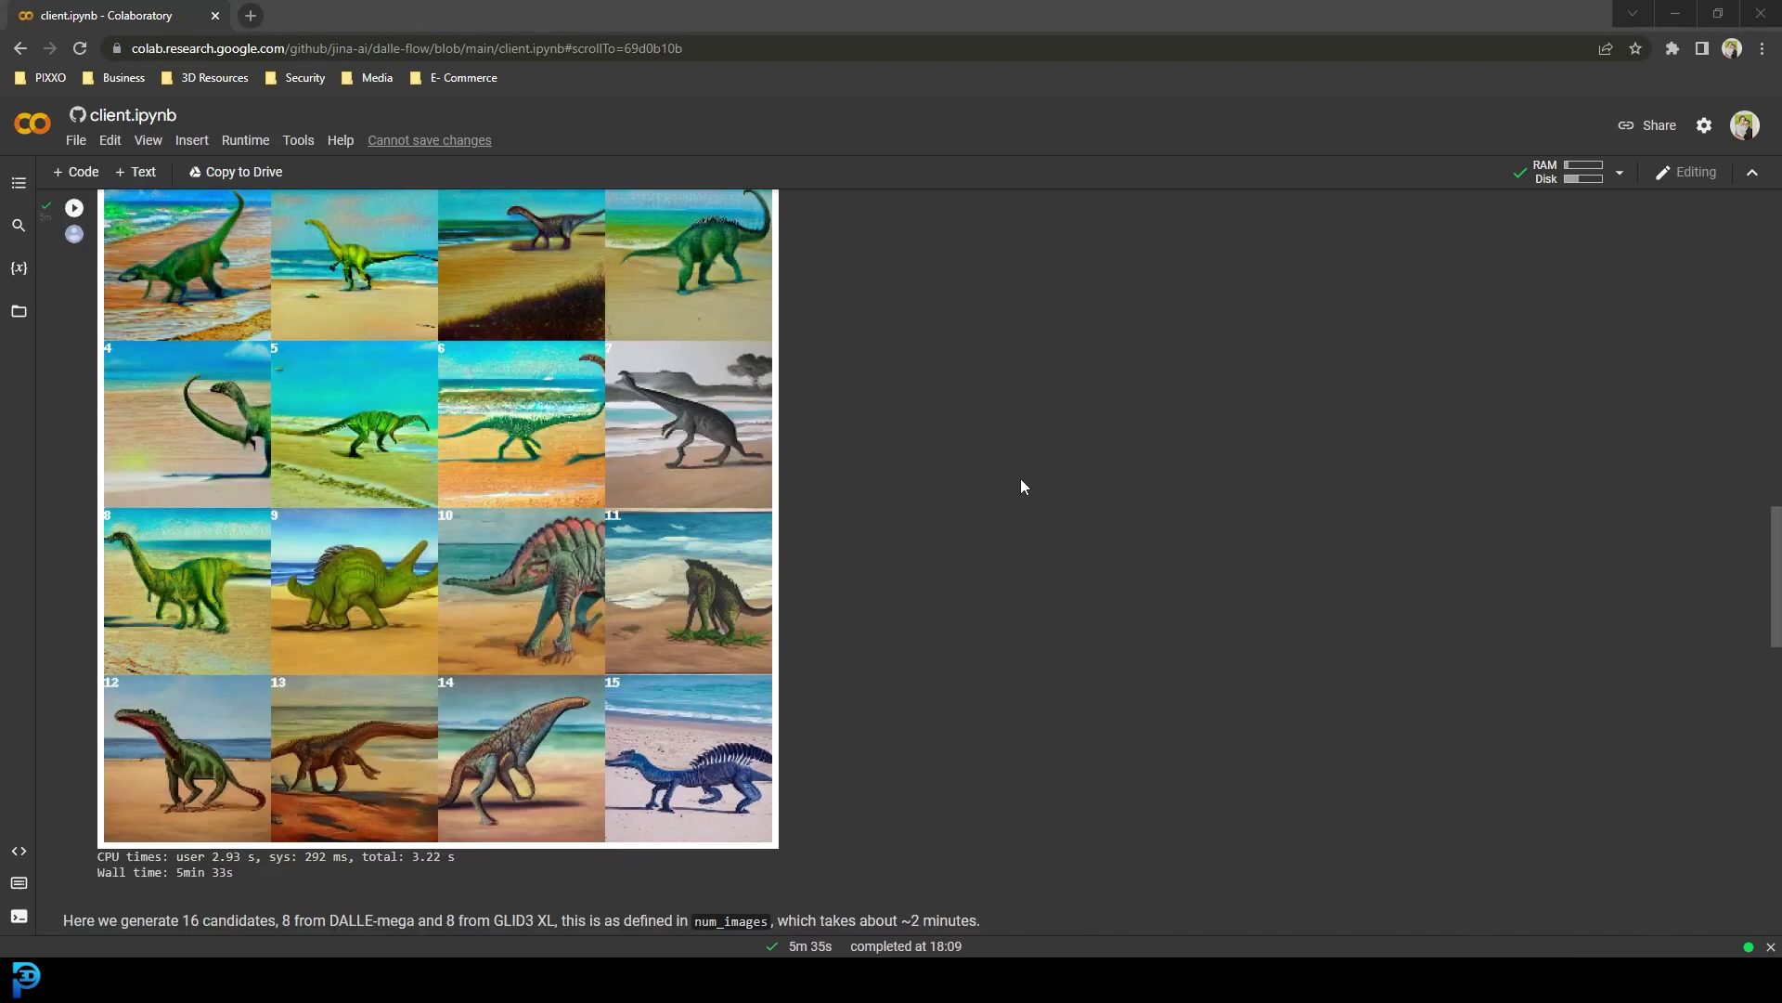
scroll(1022, 487, "up", 1)
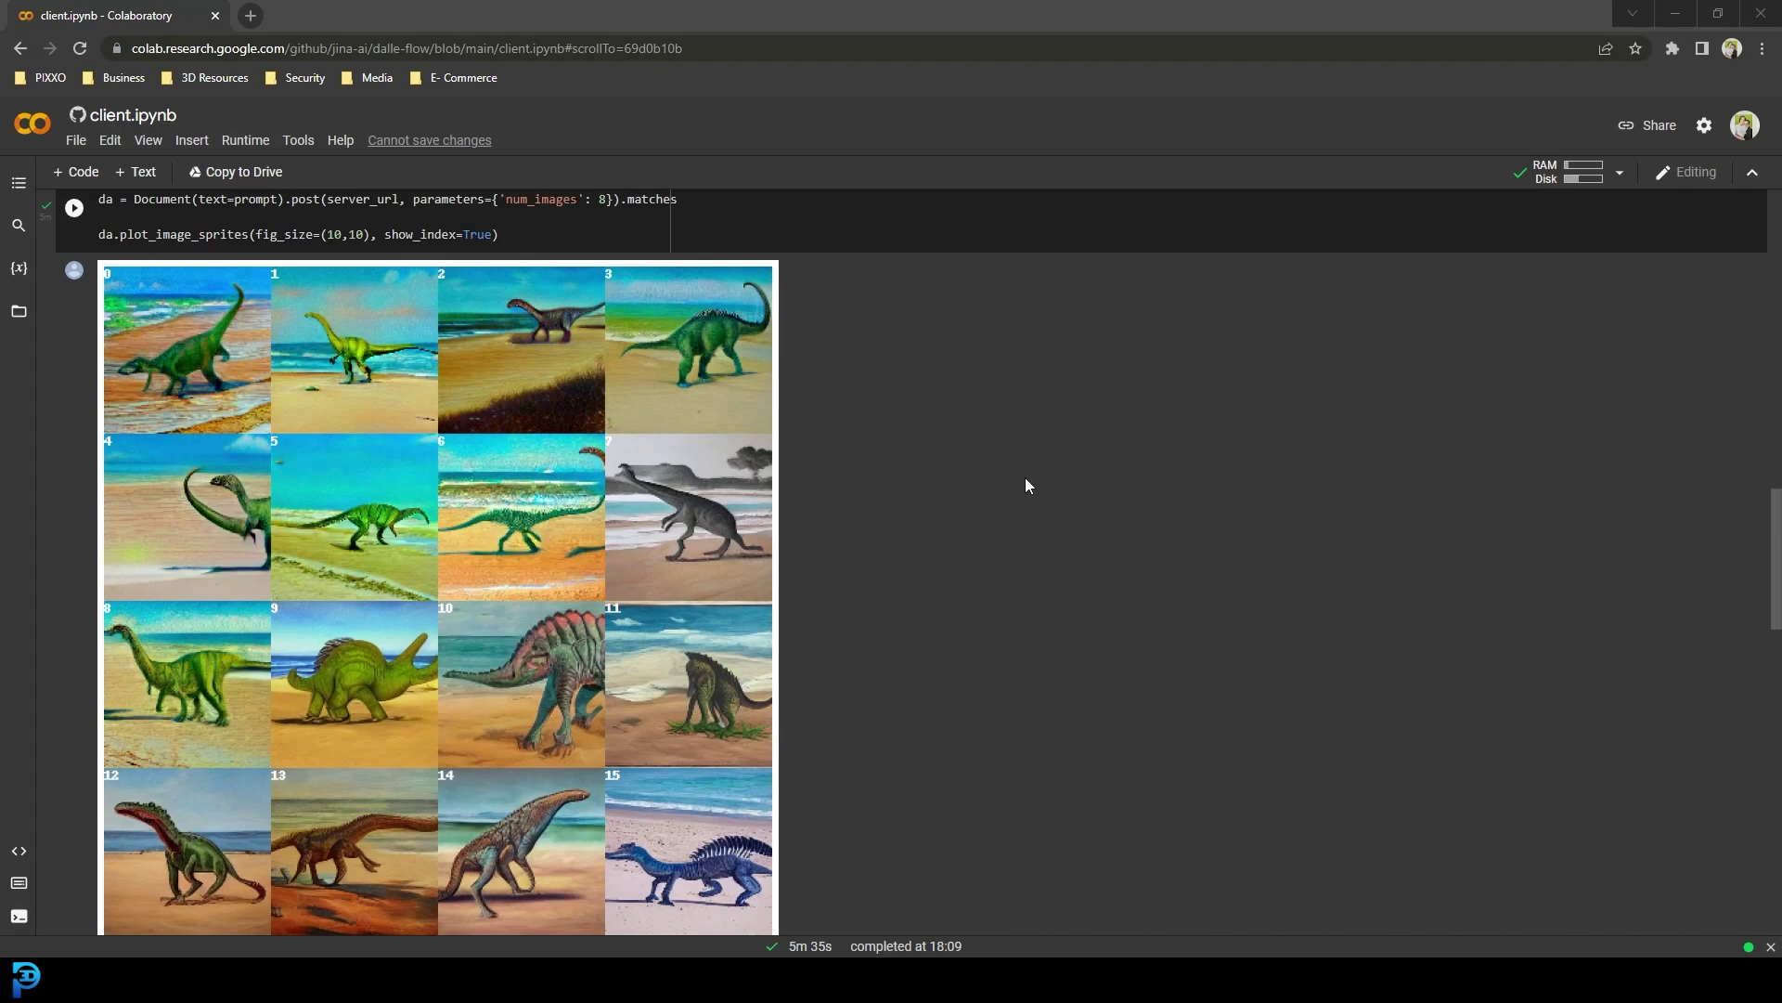
scroll(785, 507, "down", 1)
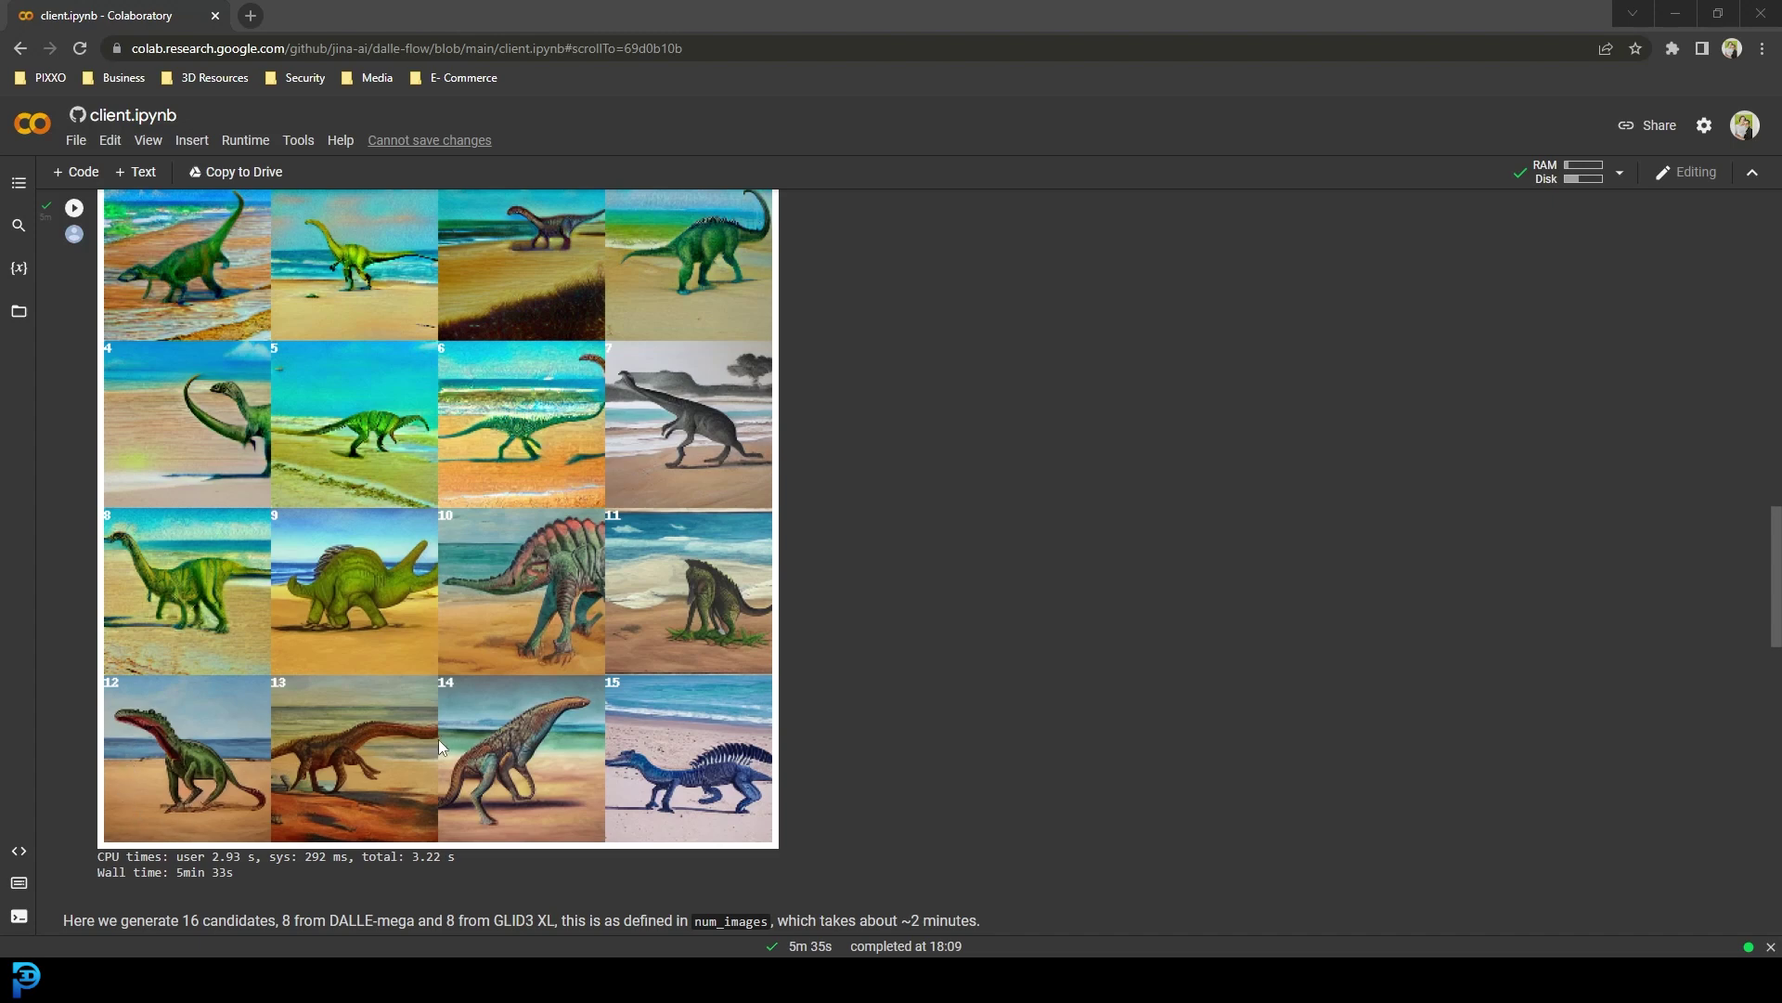
Set fav_id to 14, display that candidate enlarged, and start its diffusion run.
scroll(525, 633, "down", 2)
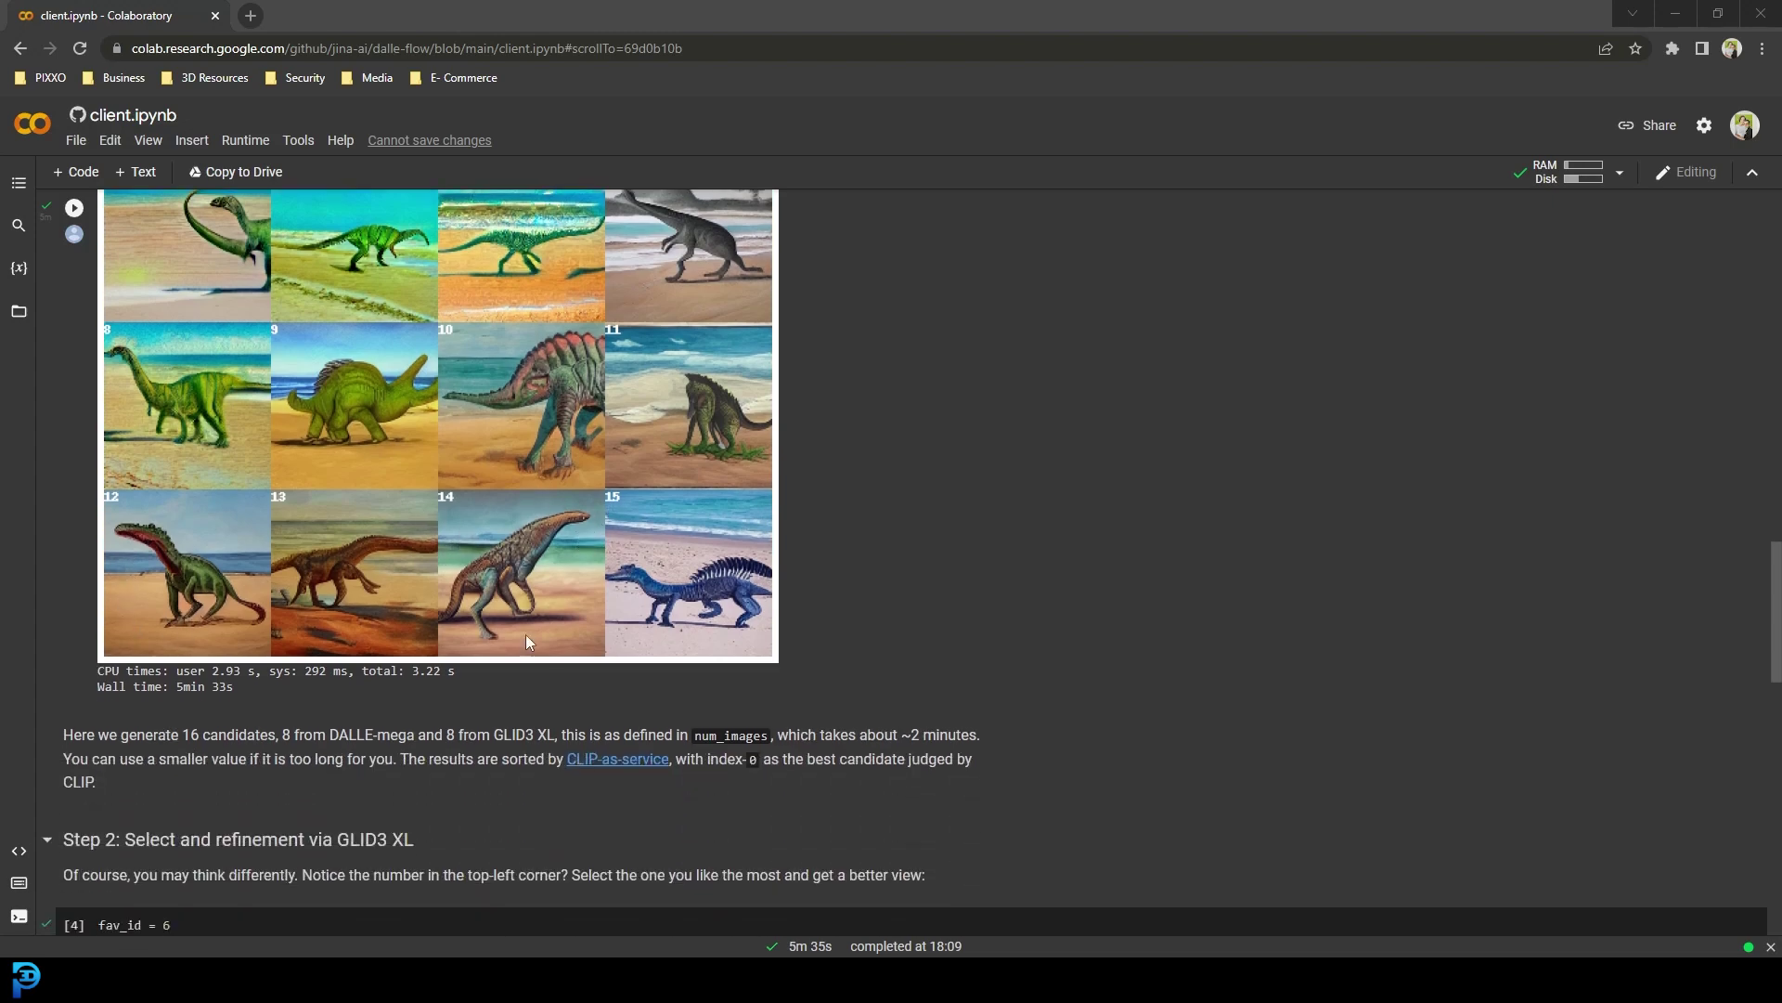
scroll(471, 521, "down", 1)
left_click(240, 825)
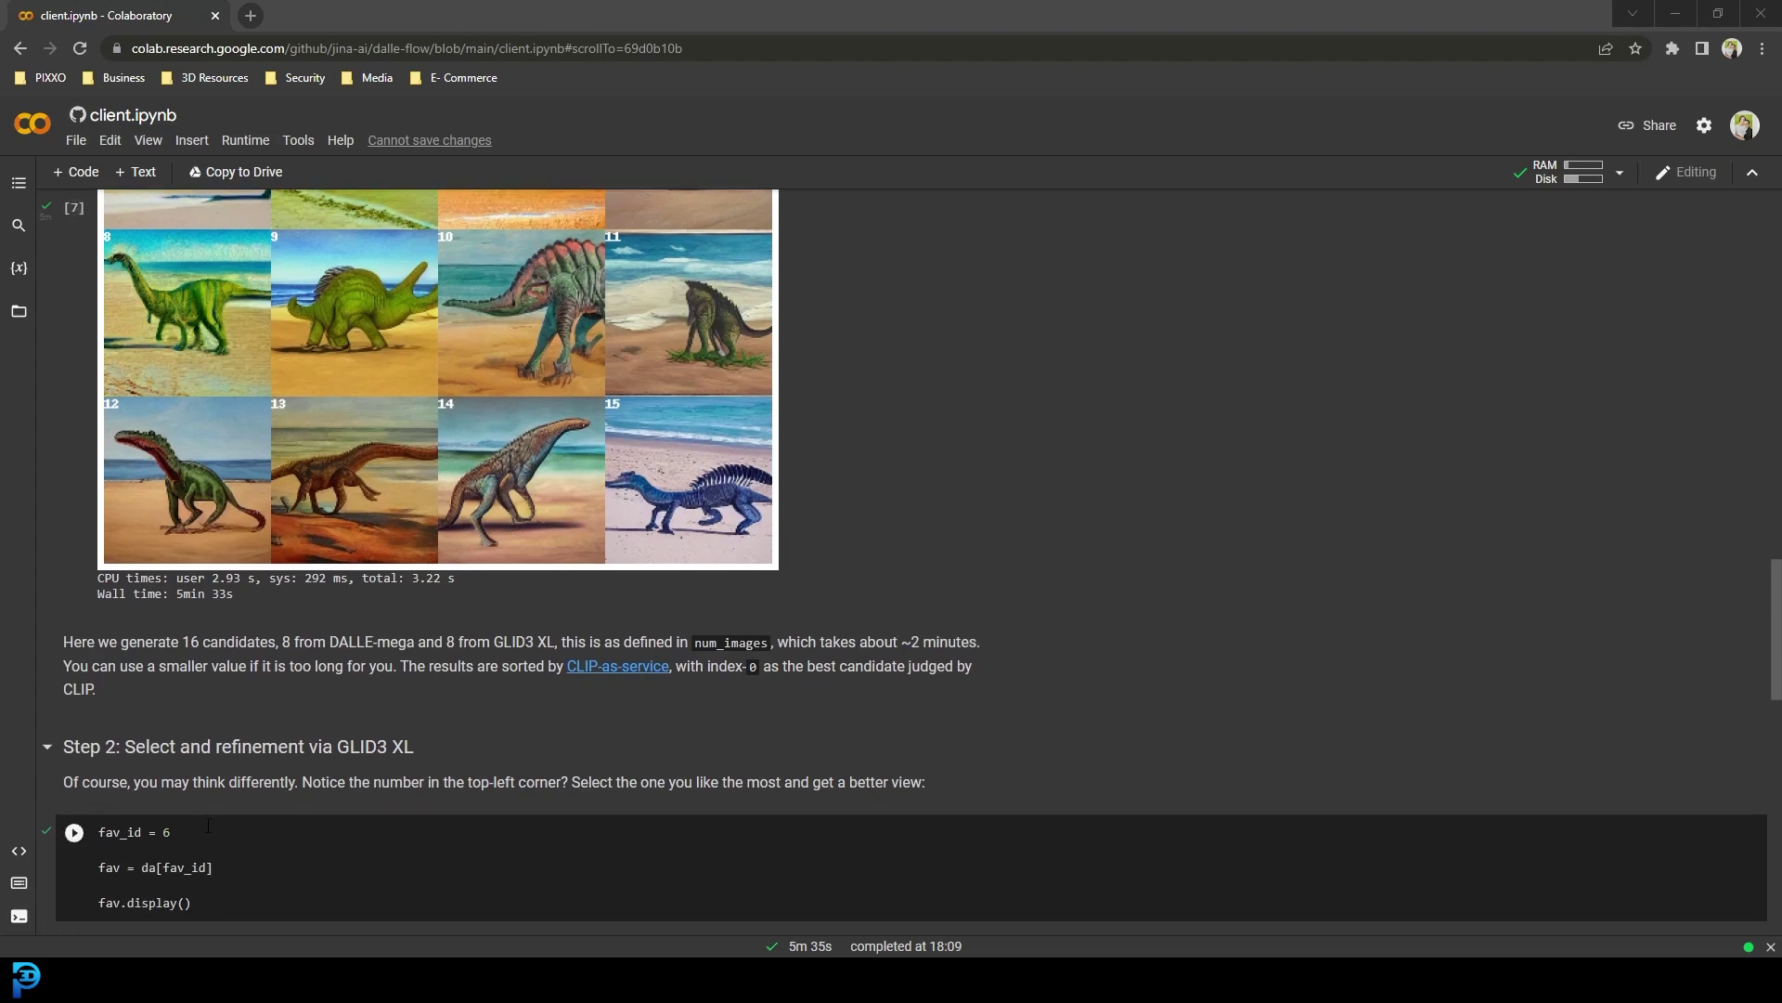
key("BackSpace")
type("1")
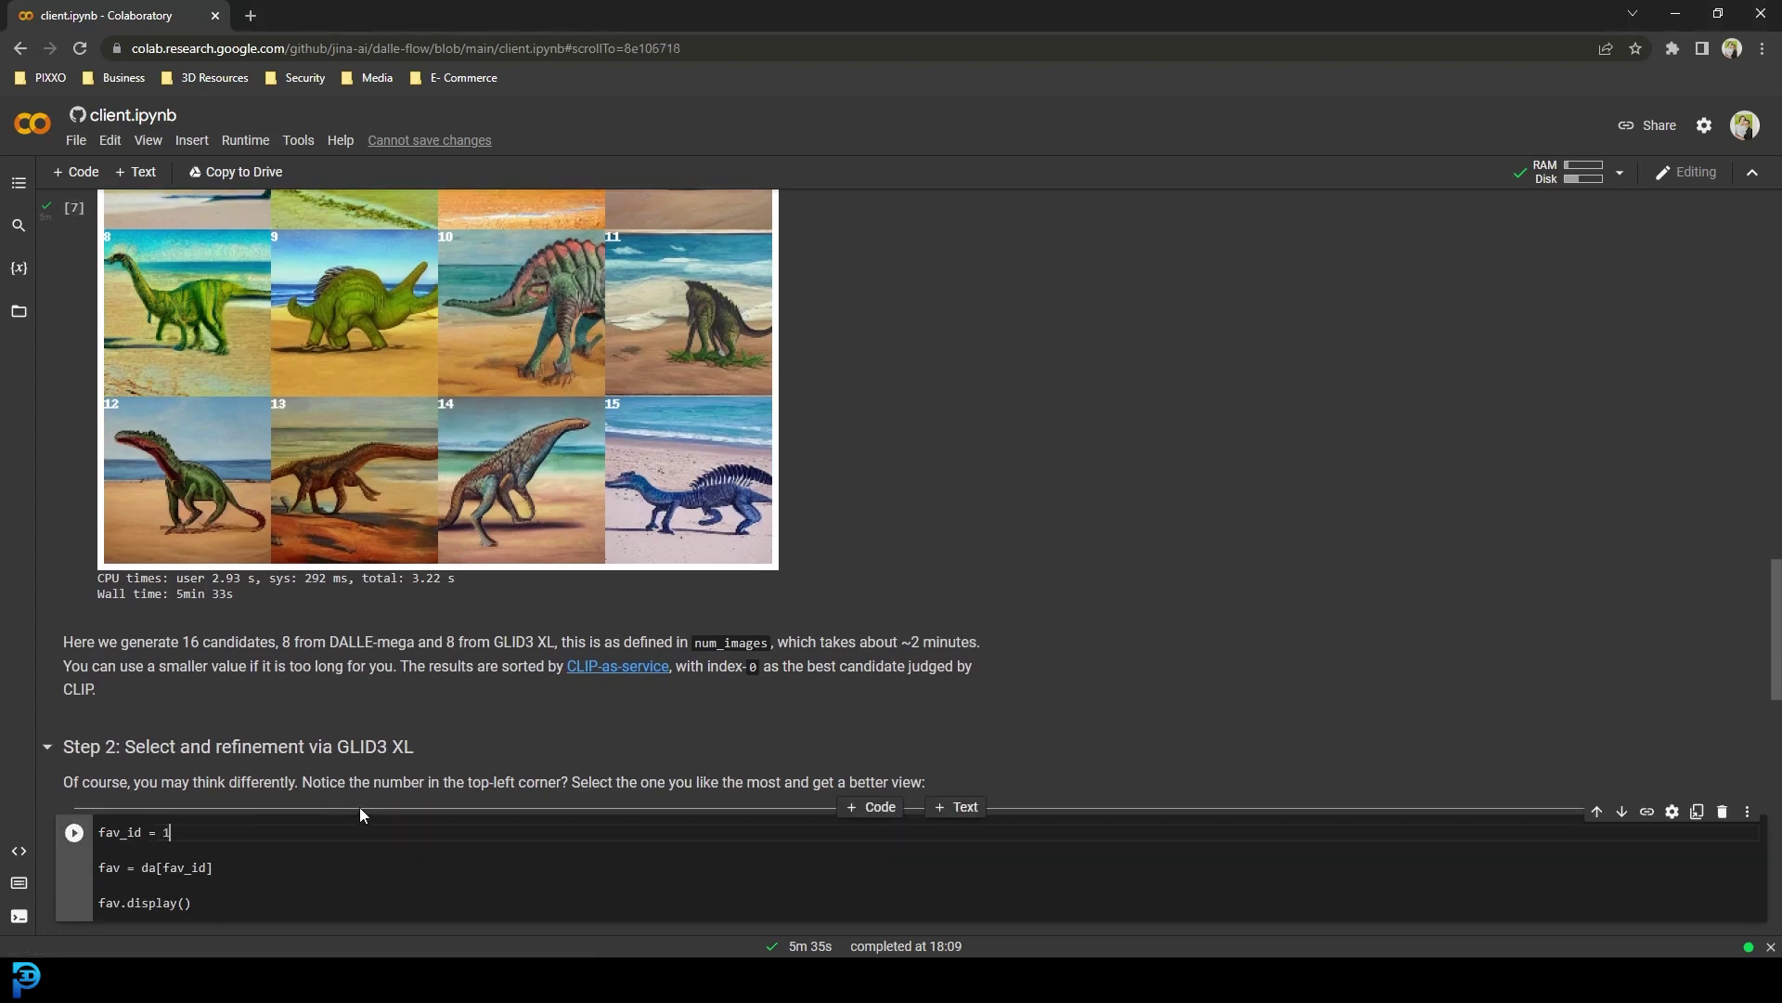
type("4")
scroll(360, 810, "down", 3)
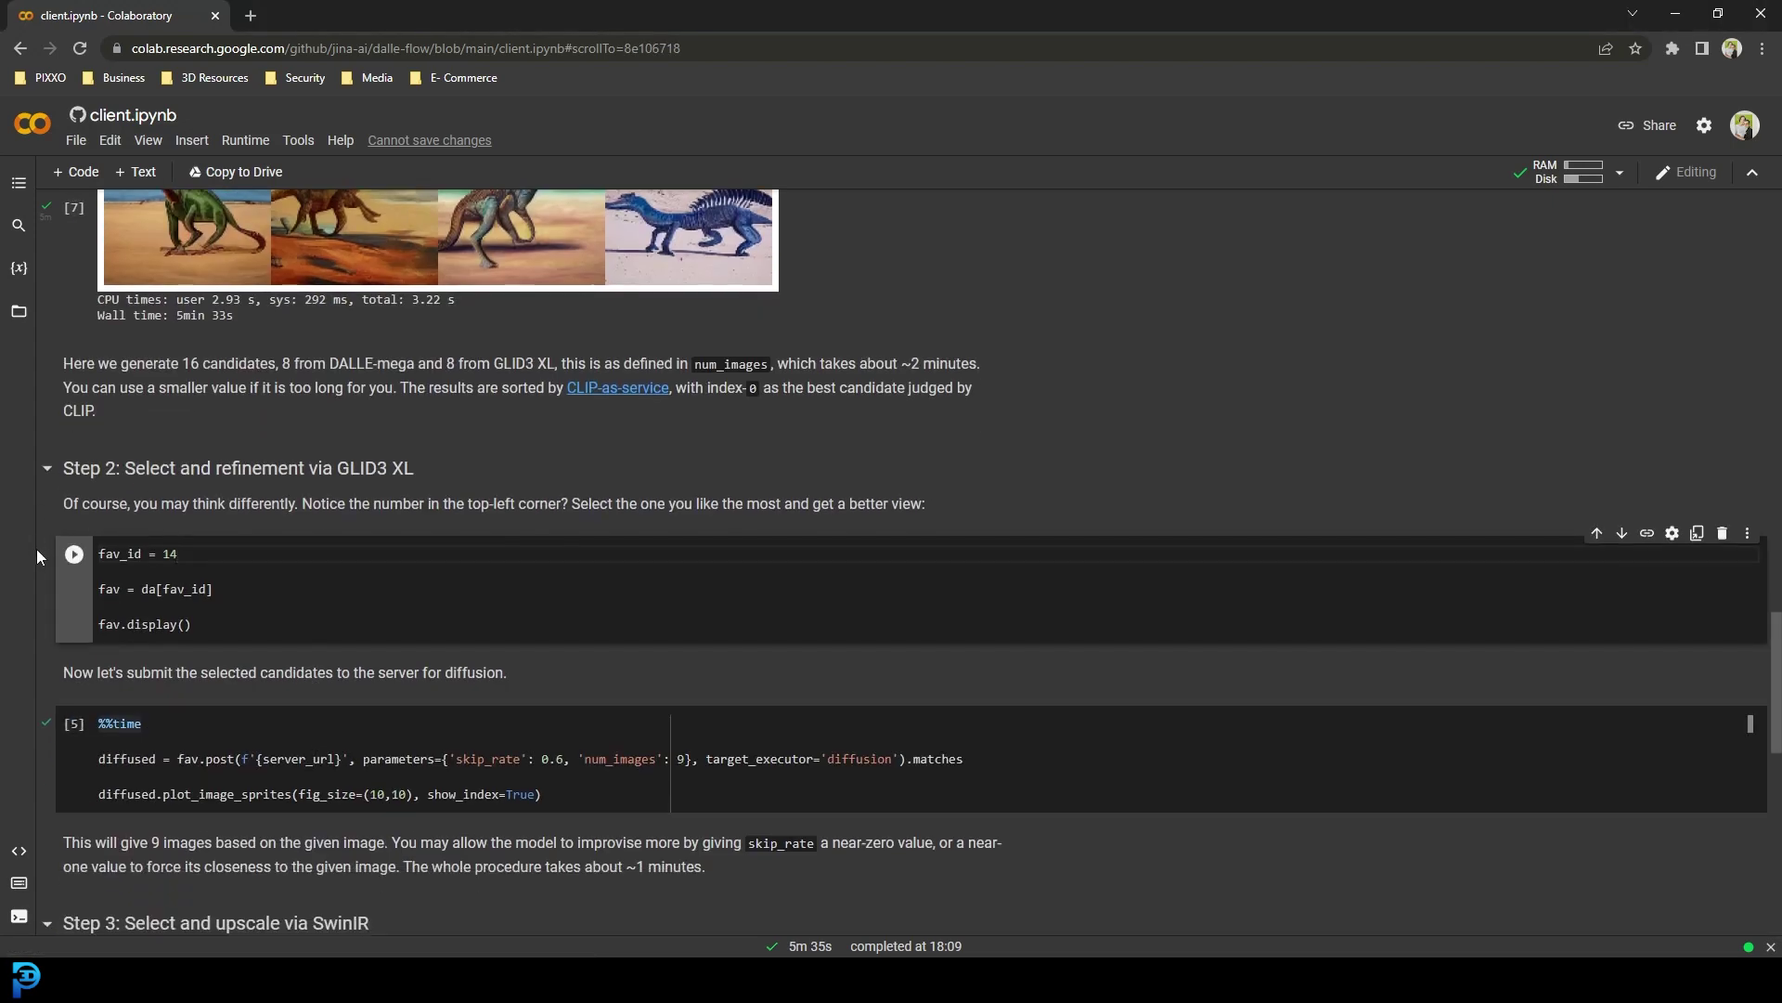
left_click(75, 555)
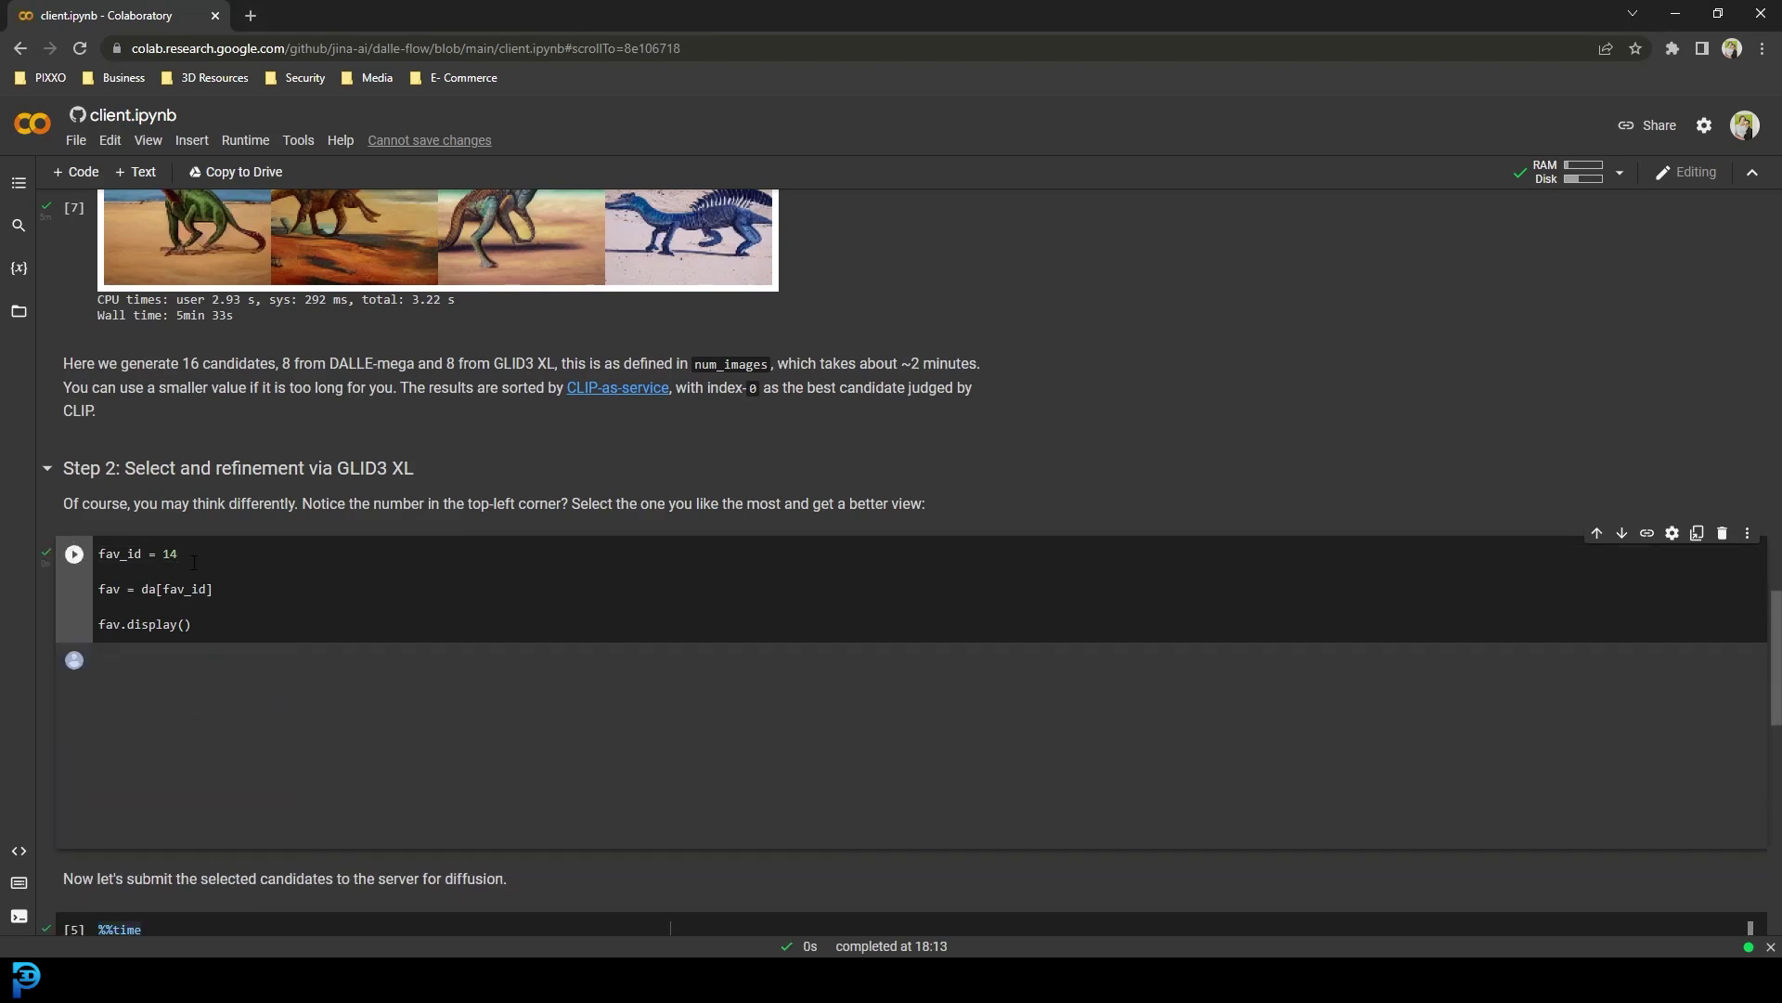
scroll(225, 684, "down", 2)
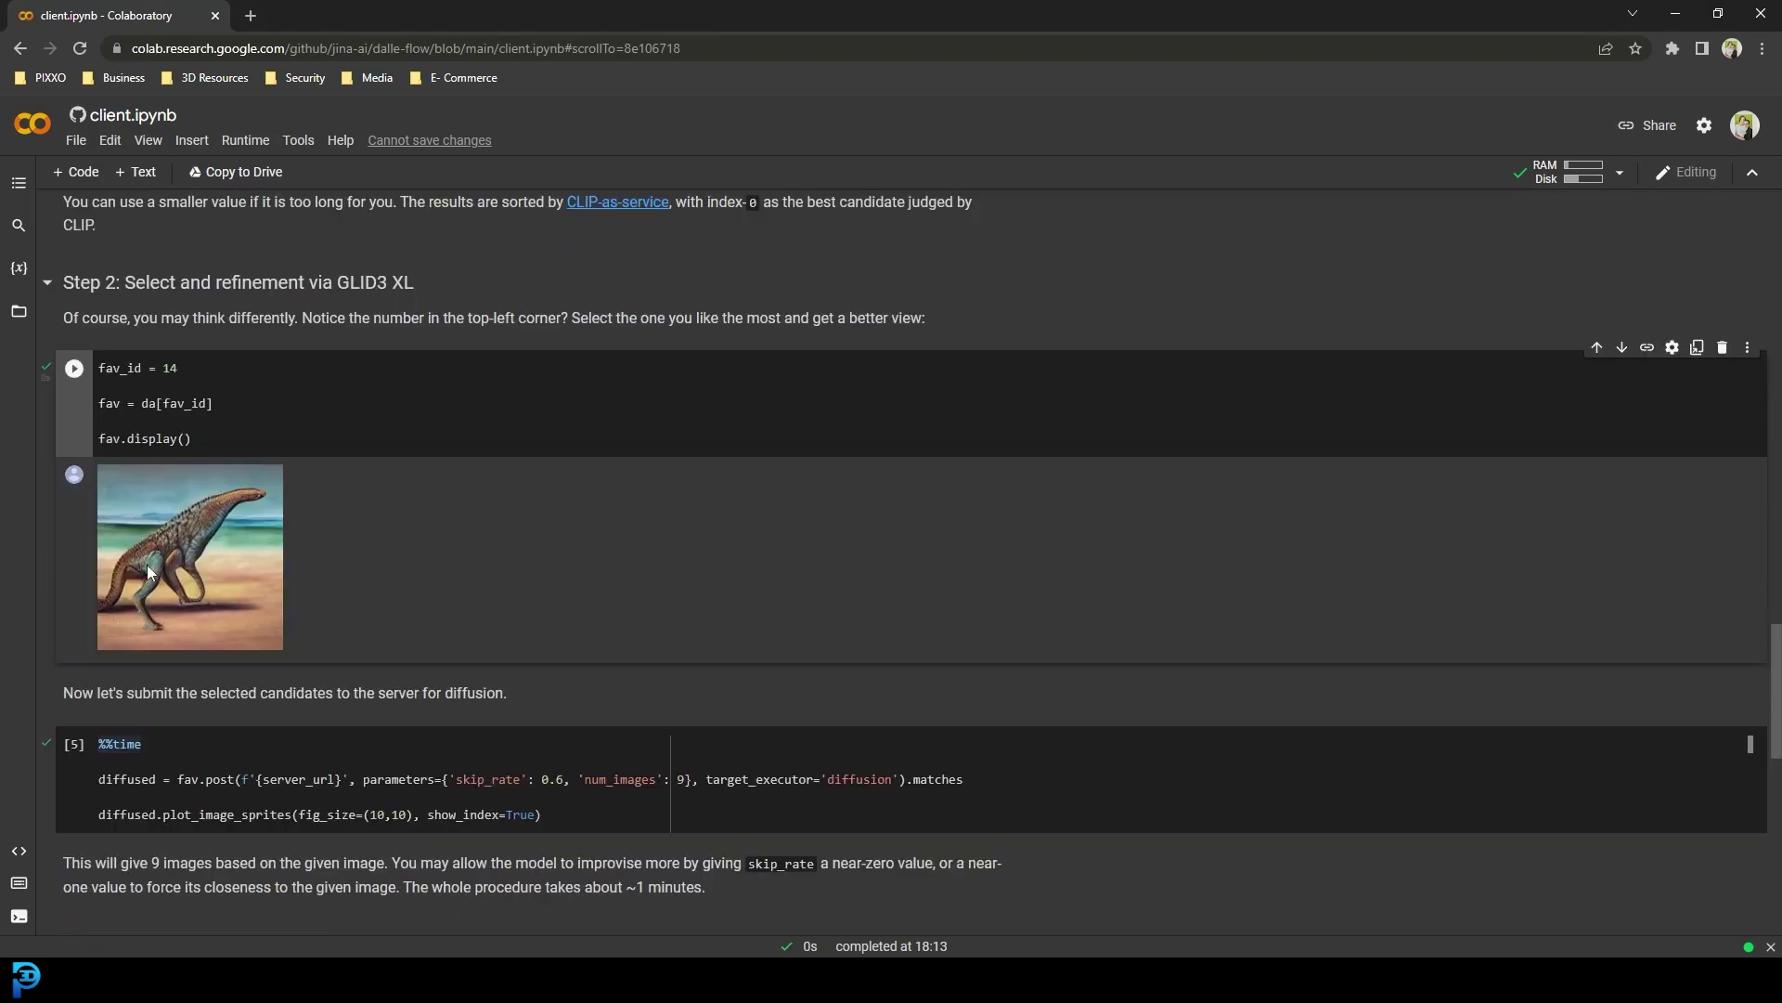
left_click(75, 743)
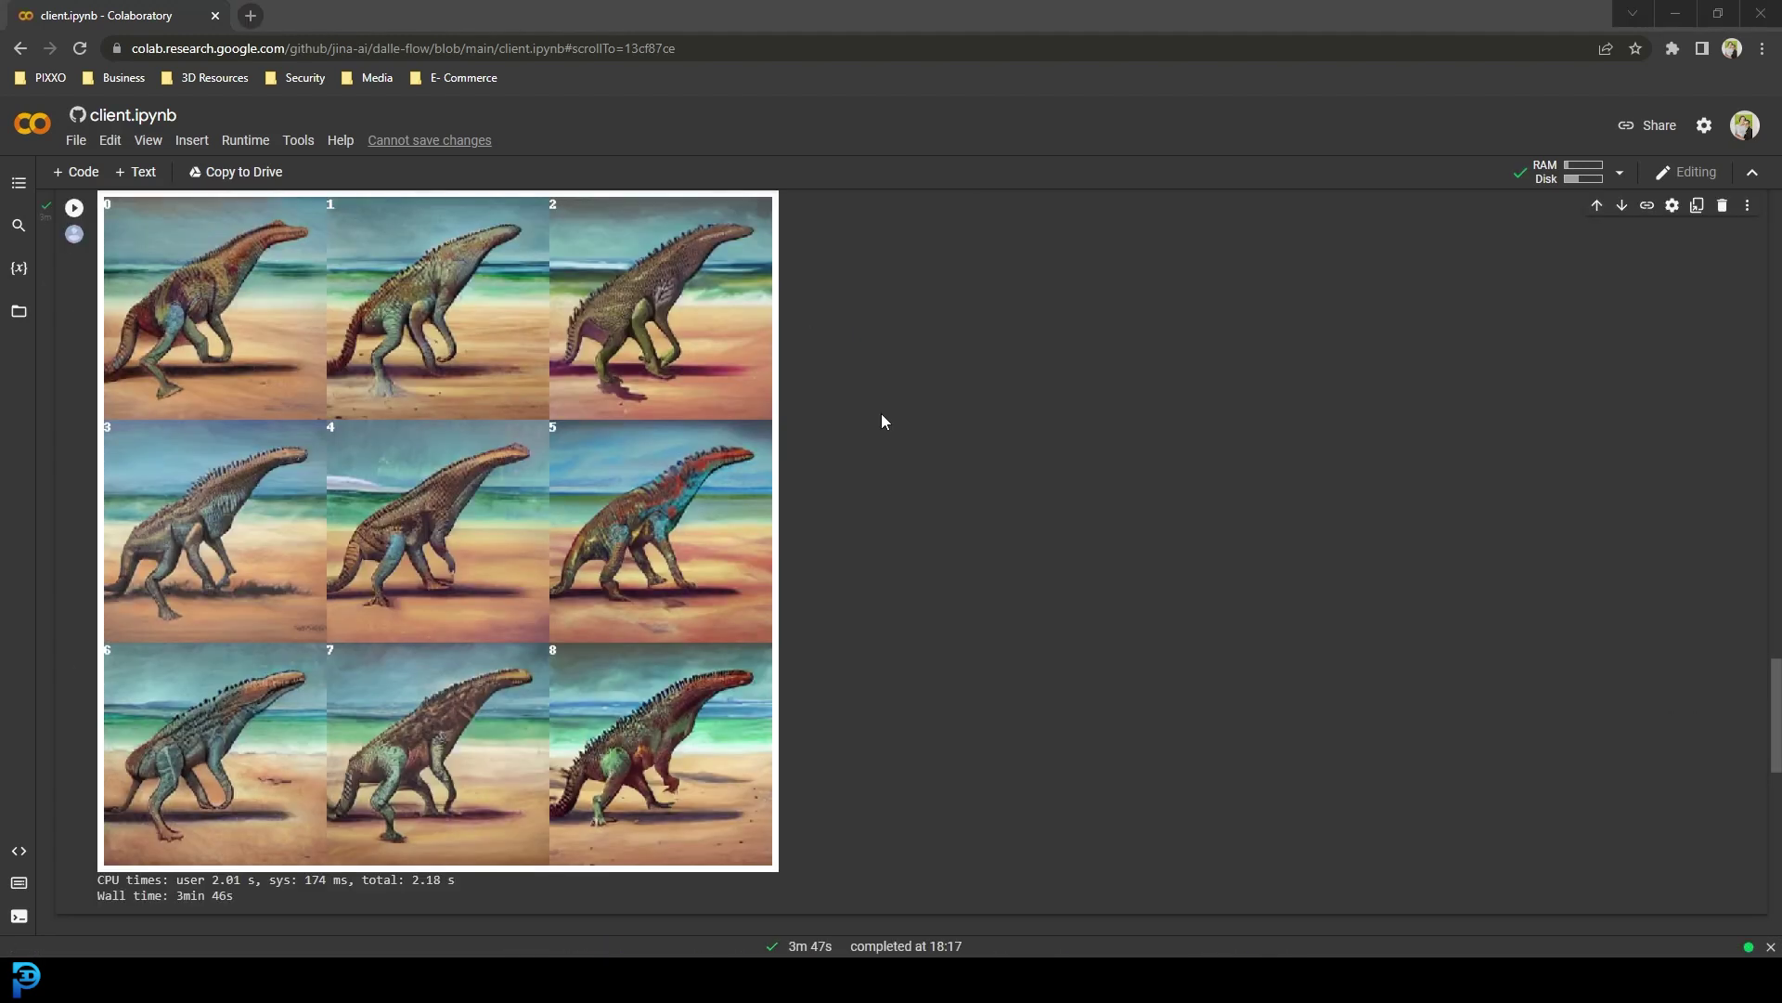
Compare the nine diffused variants with the original candidates, then click into skip_rate 0.6.
scroll(886, 420, "up", 2)
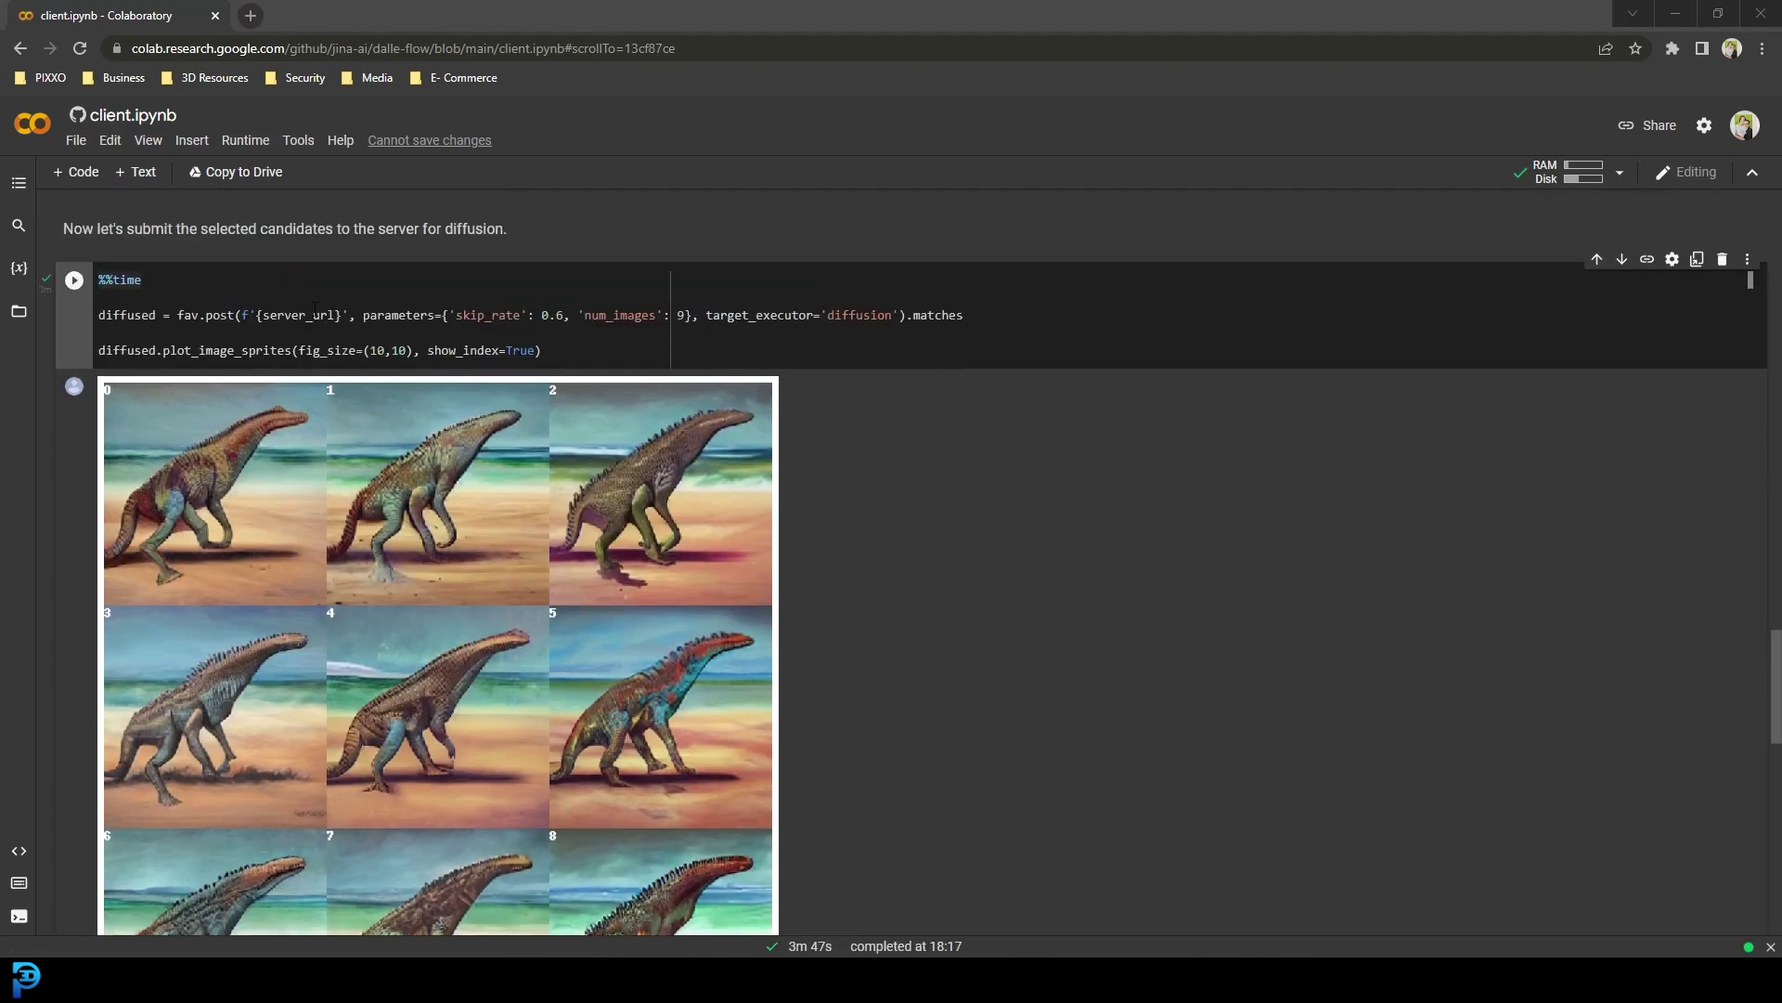
scroll(621, 546, "up", 3)
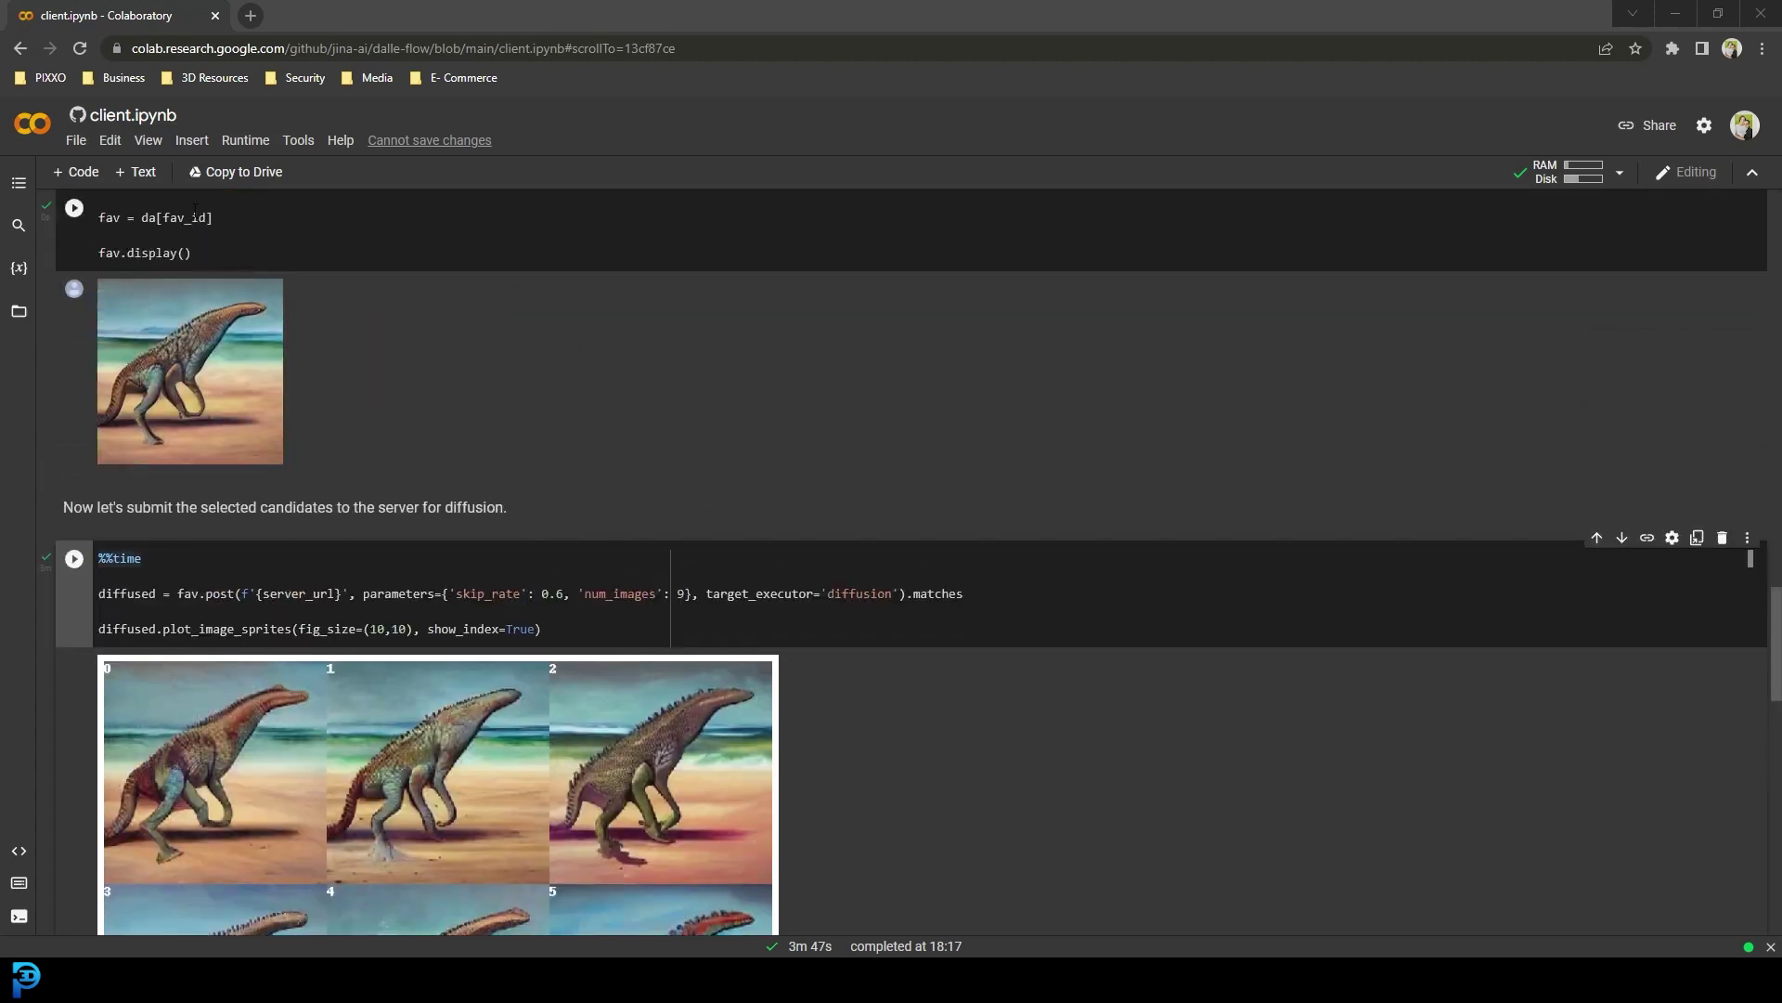
scroll(220, 292, "up", 1)
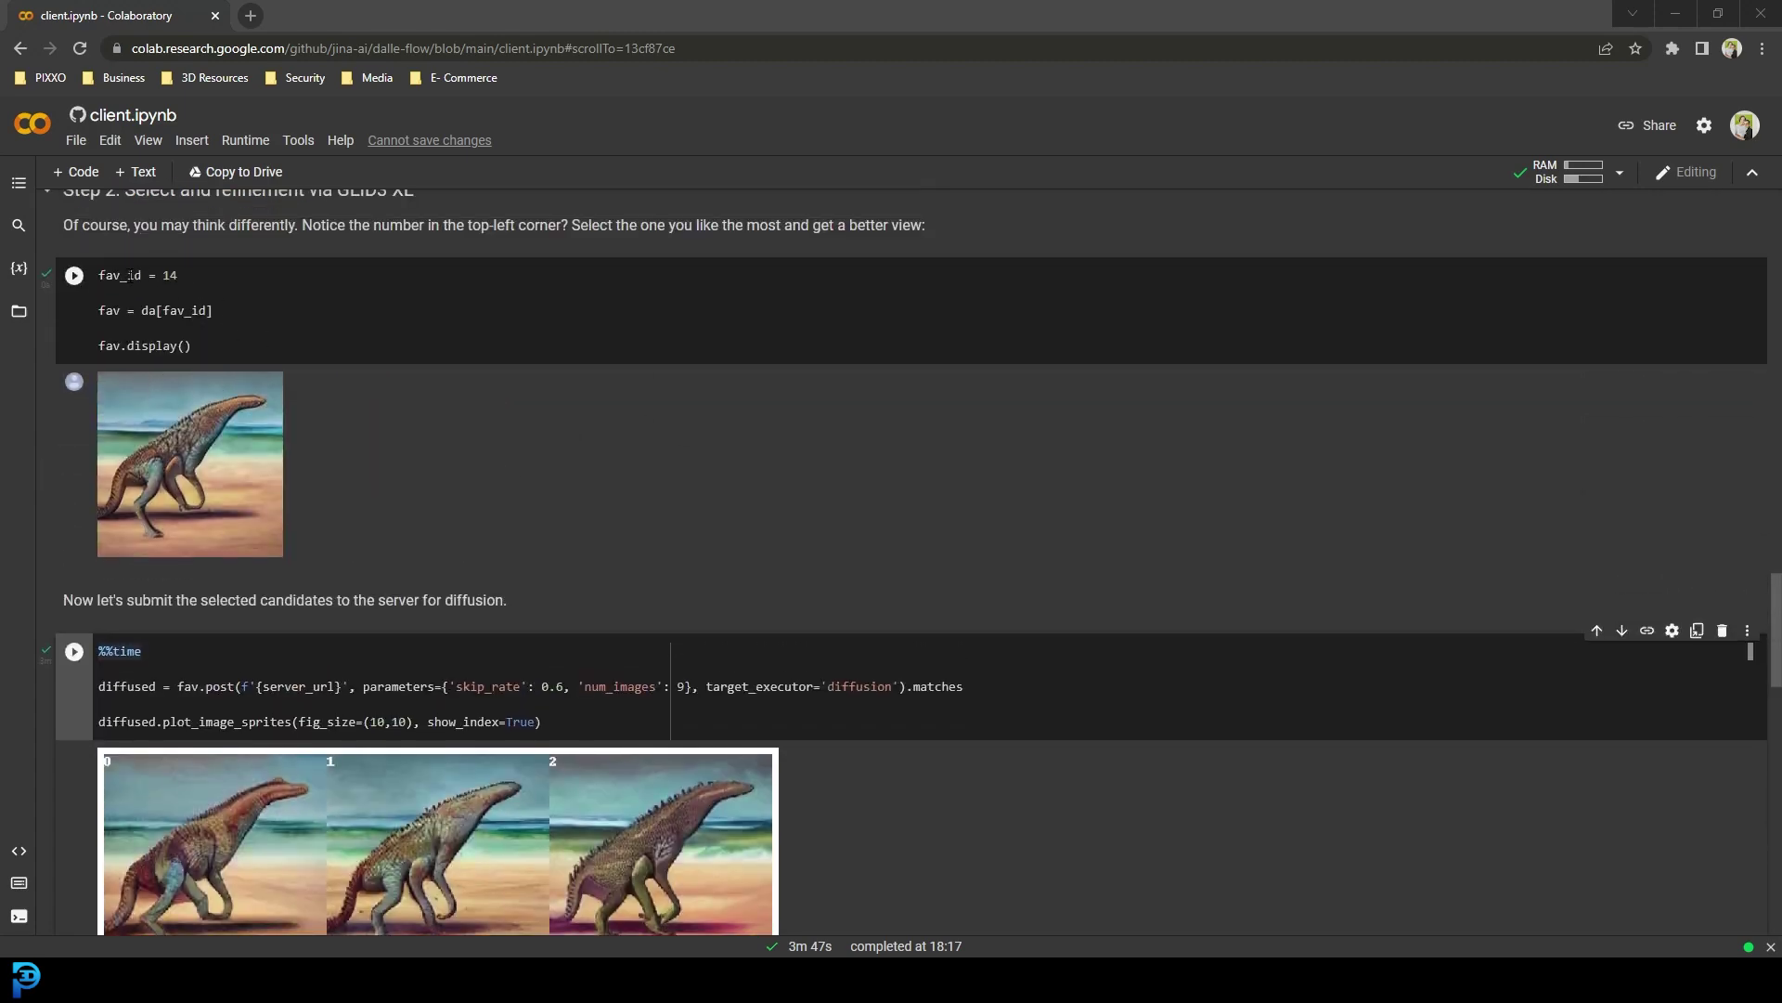
scroll(531, 522, "down", 3)
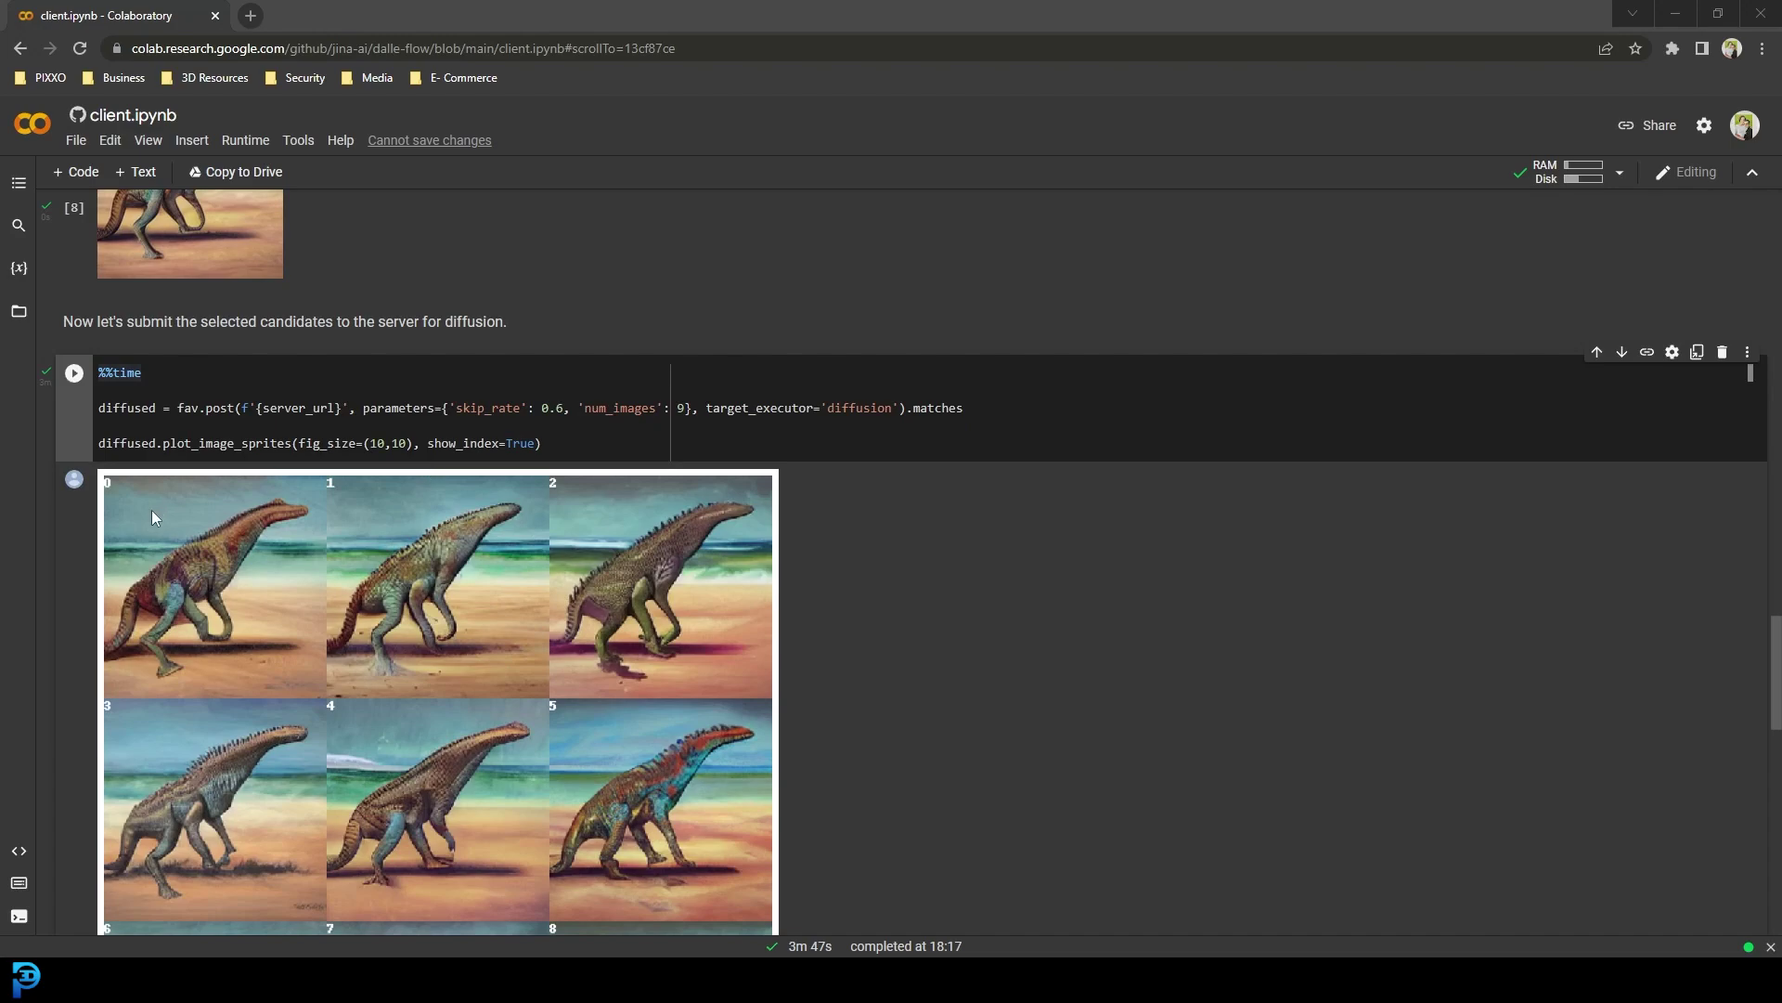
scroll(152, 518, "down", 2)
scroll(499, 637, "up", 4)
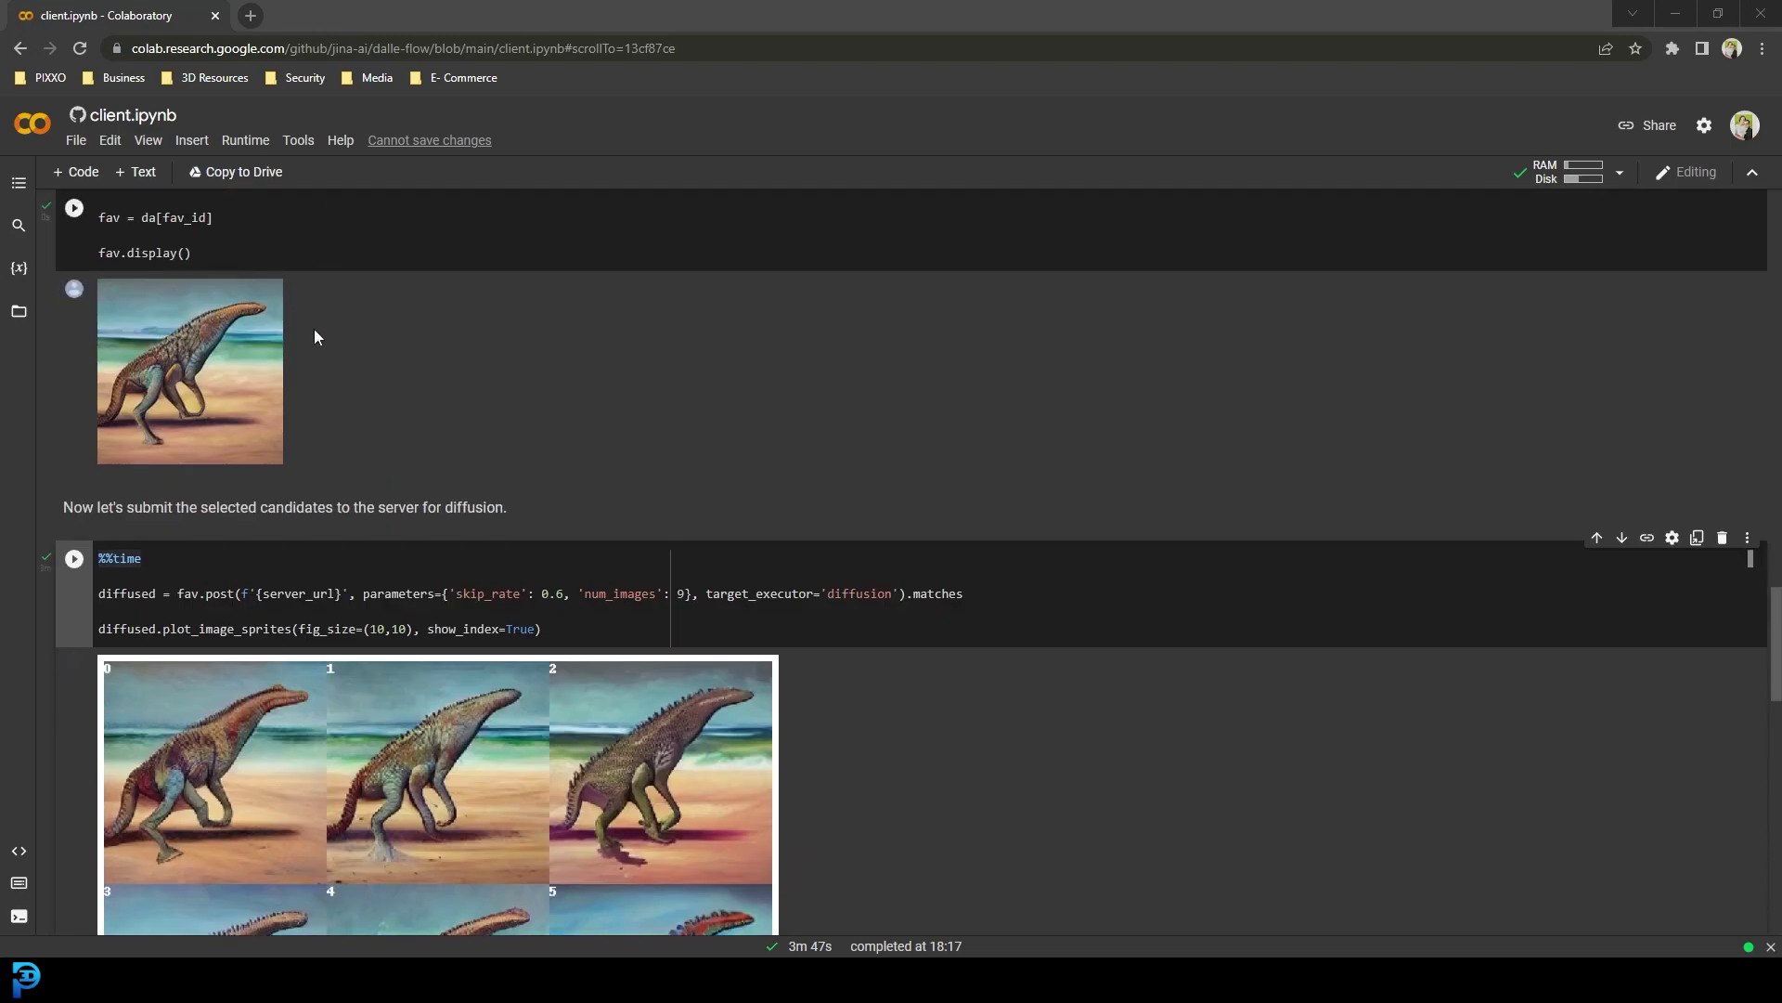
scroll(313, 337, "up", 6)
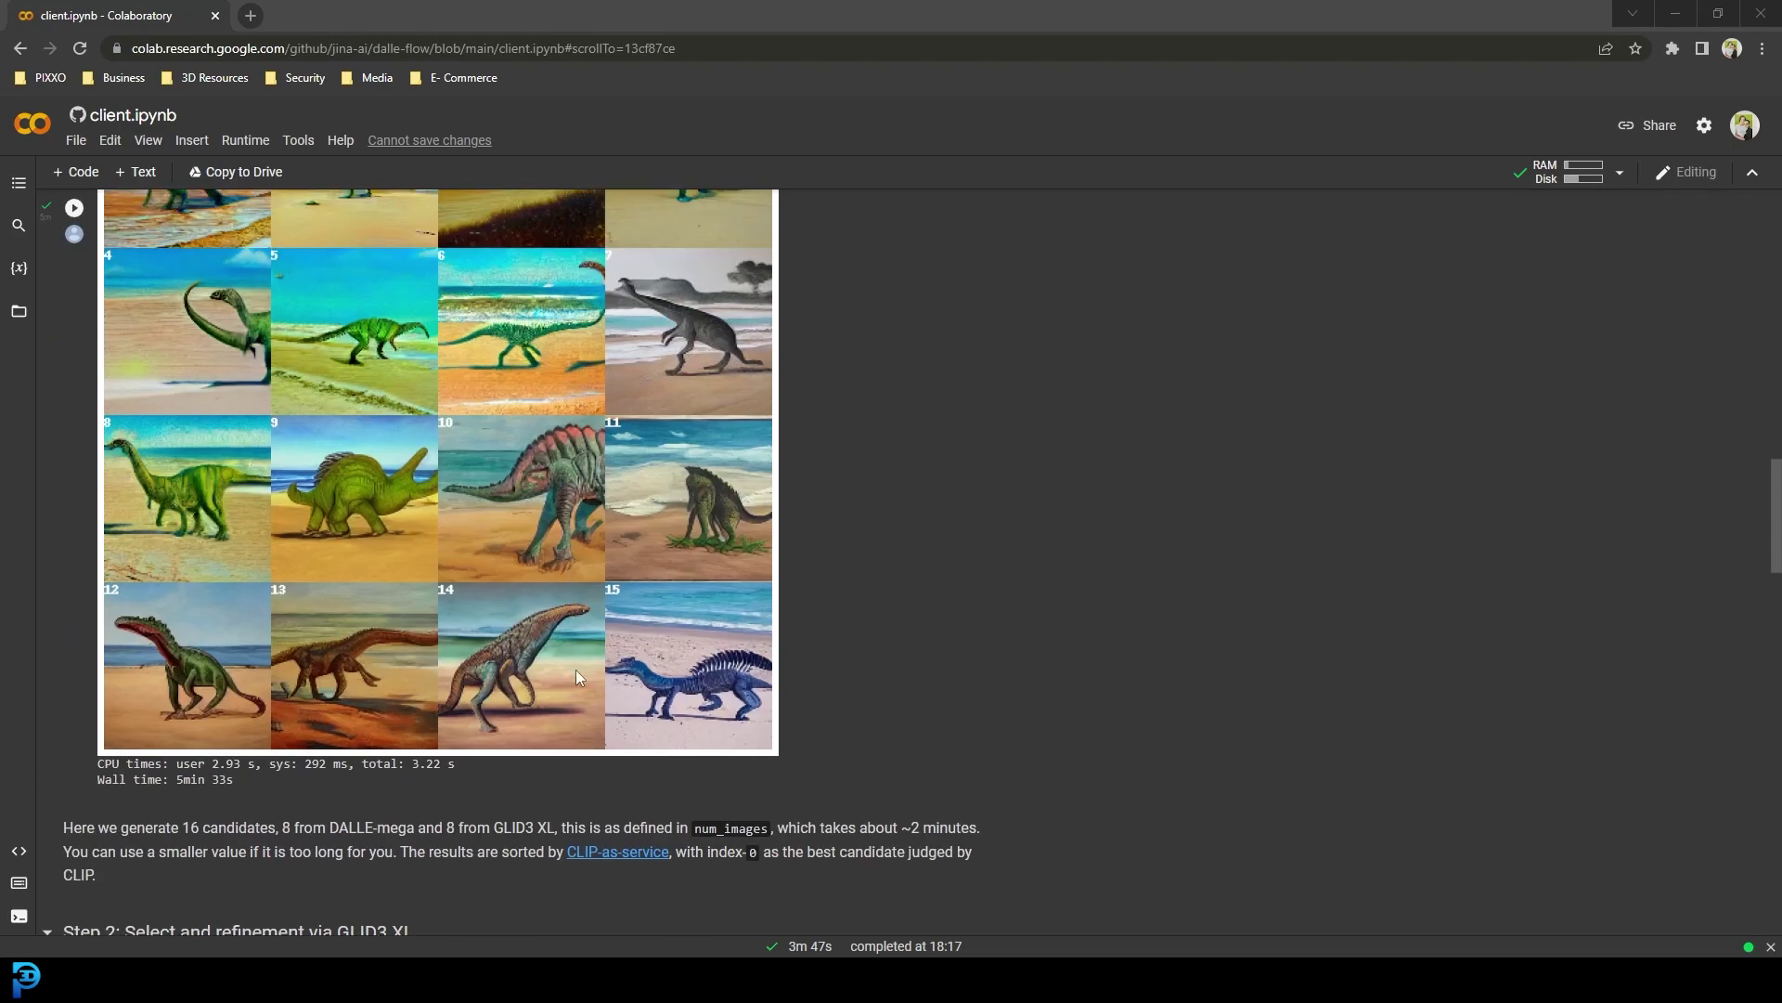
scroll(576, 670, "down", 13)
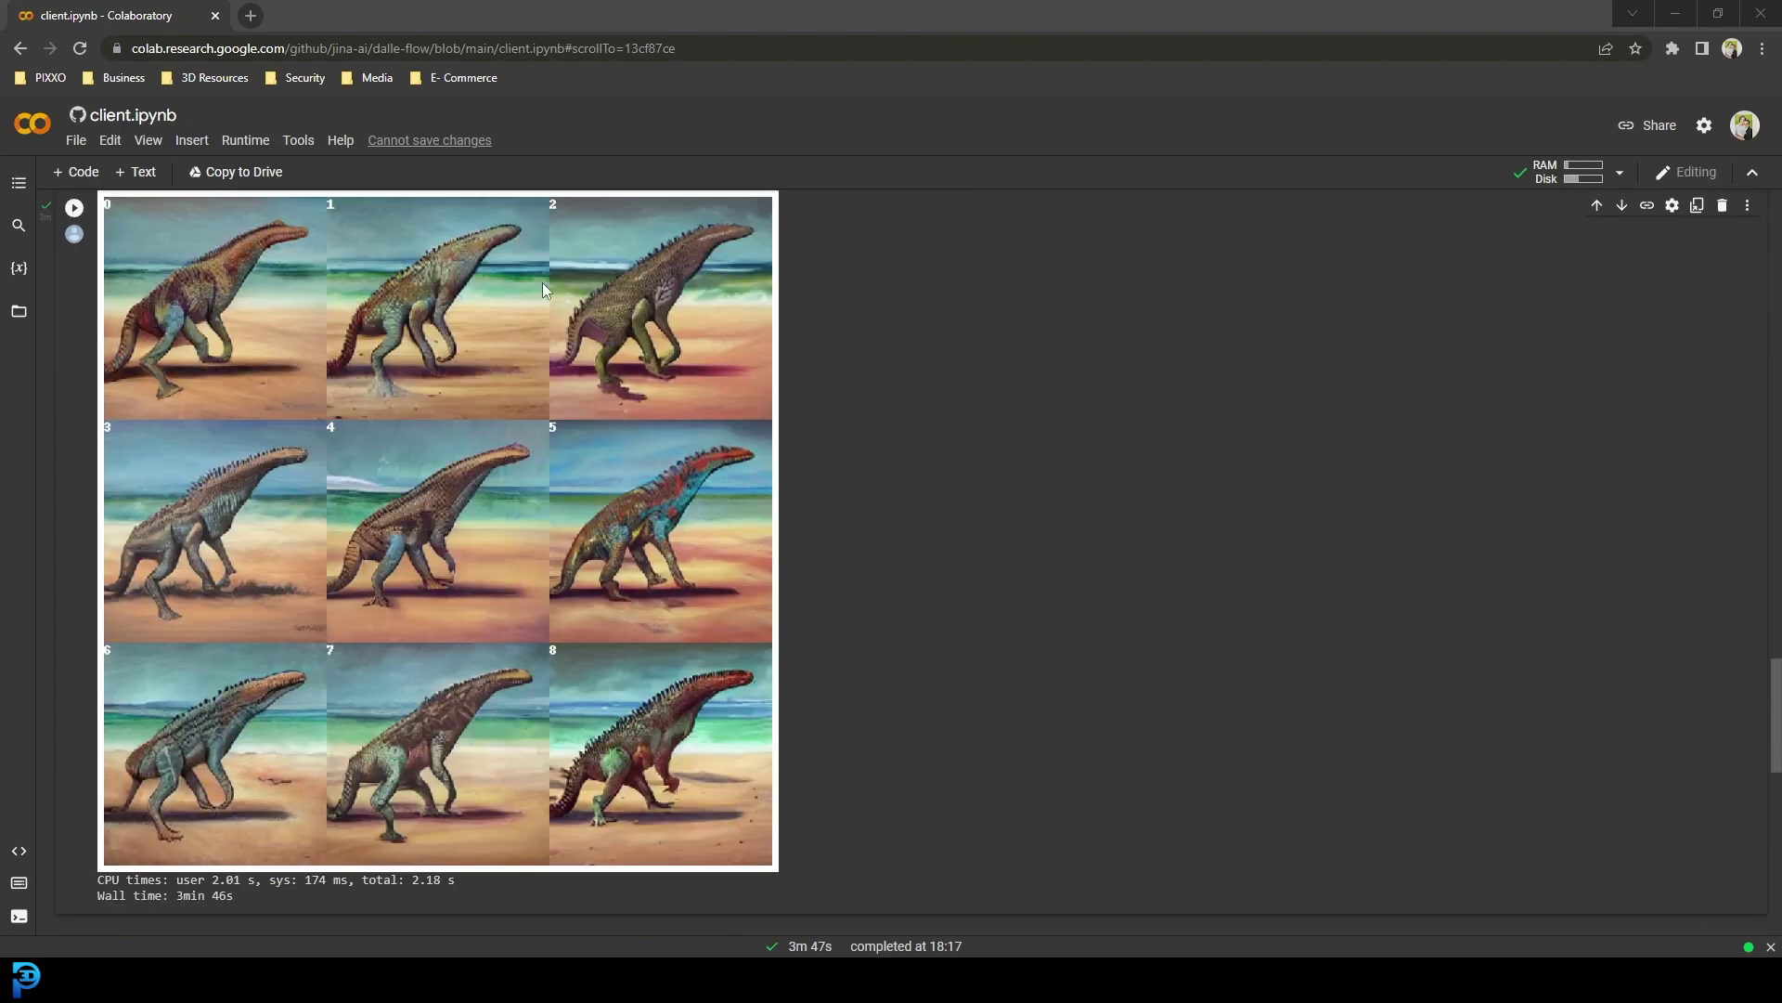
scroll(548, 371, "up", 2)
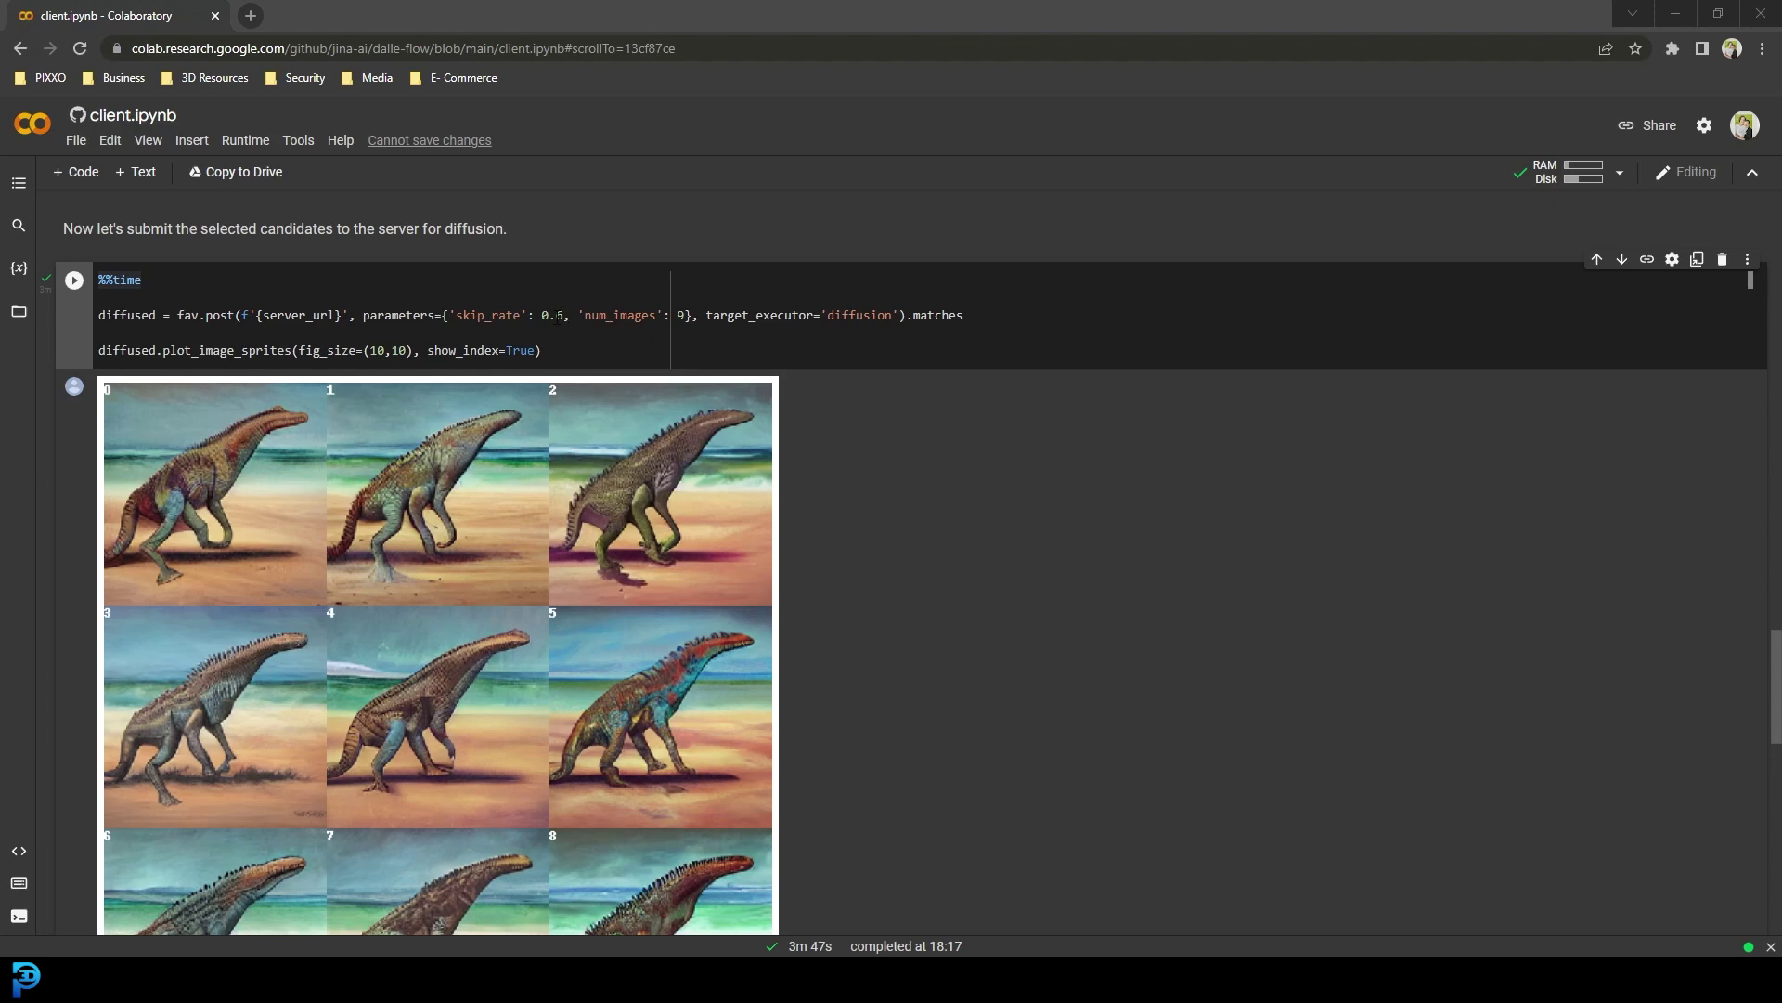
left_click(560, 315)
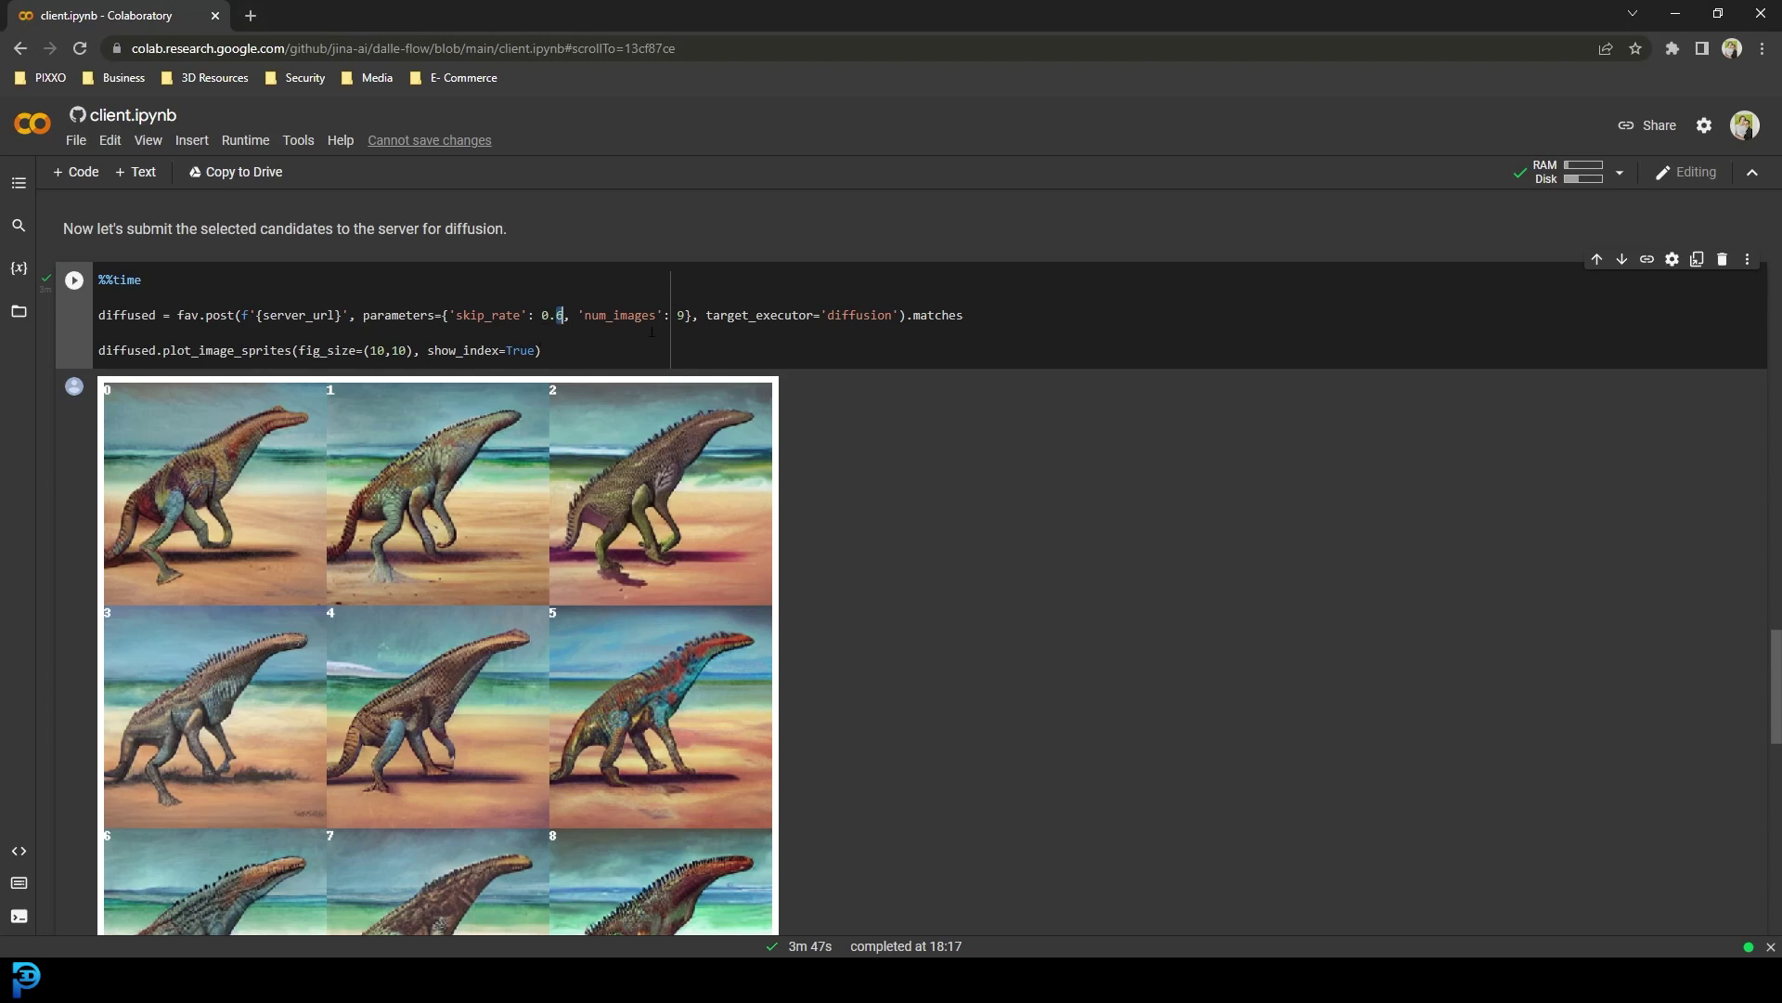
scroll(625, 676, "down", 6)
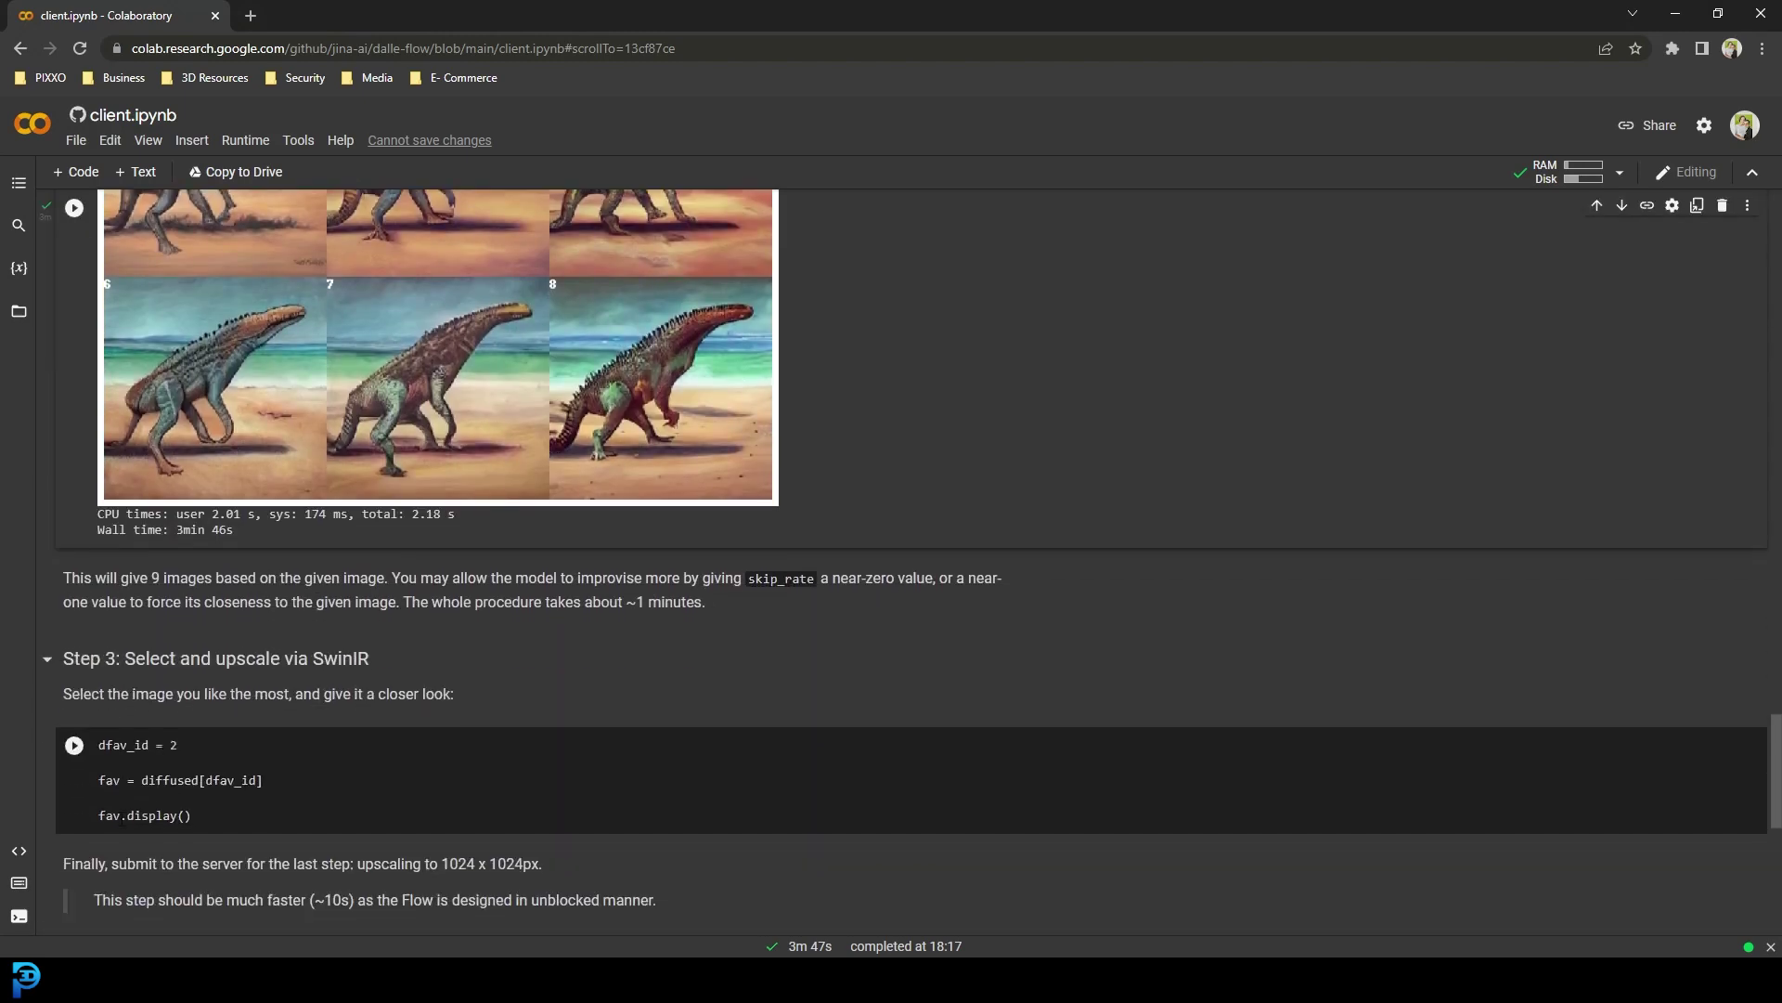
Change dfav_id from 2 to 8 and display that refined variant alone.
scroll(97, 544, "down", 1)
left_click(198, 658)
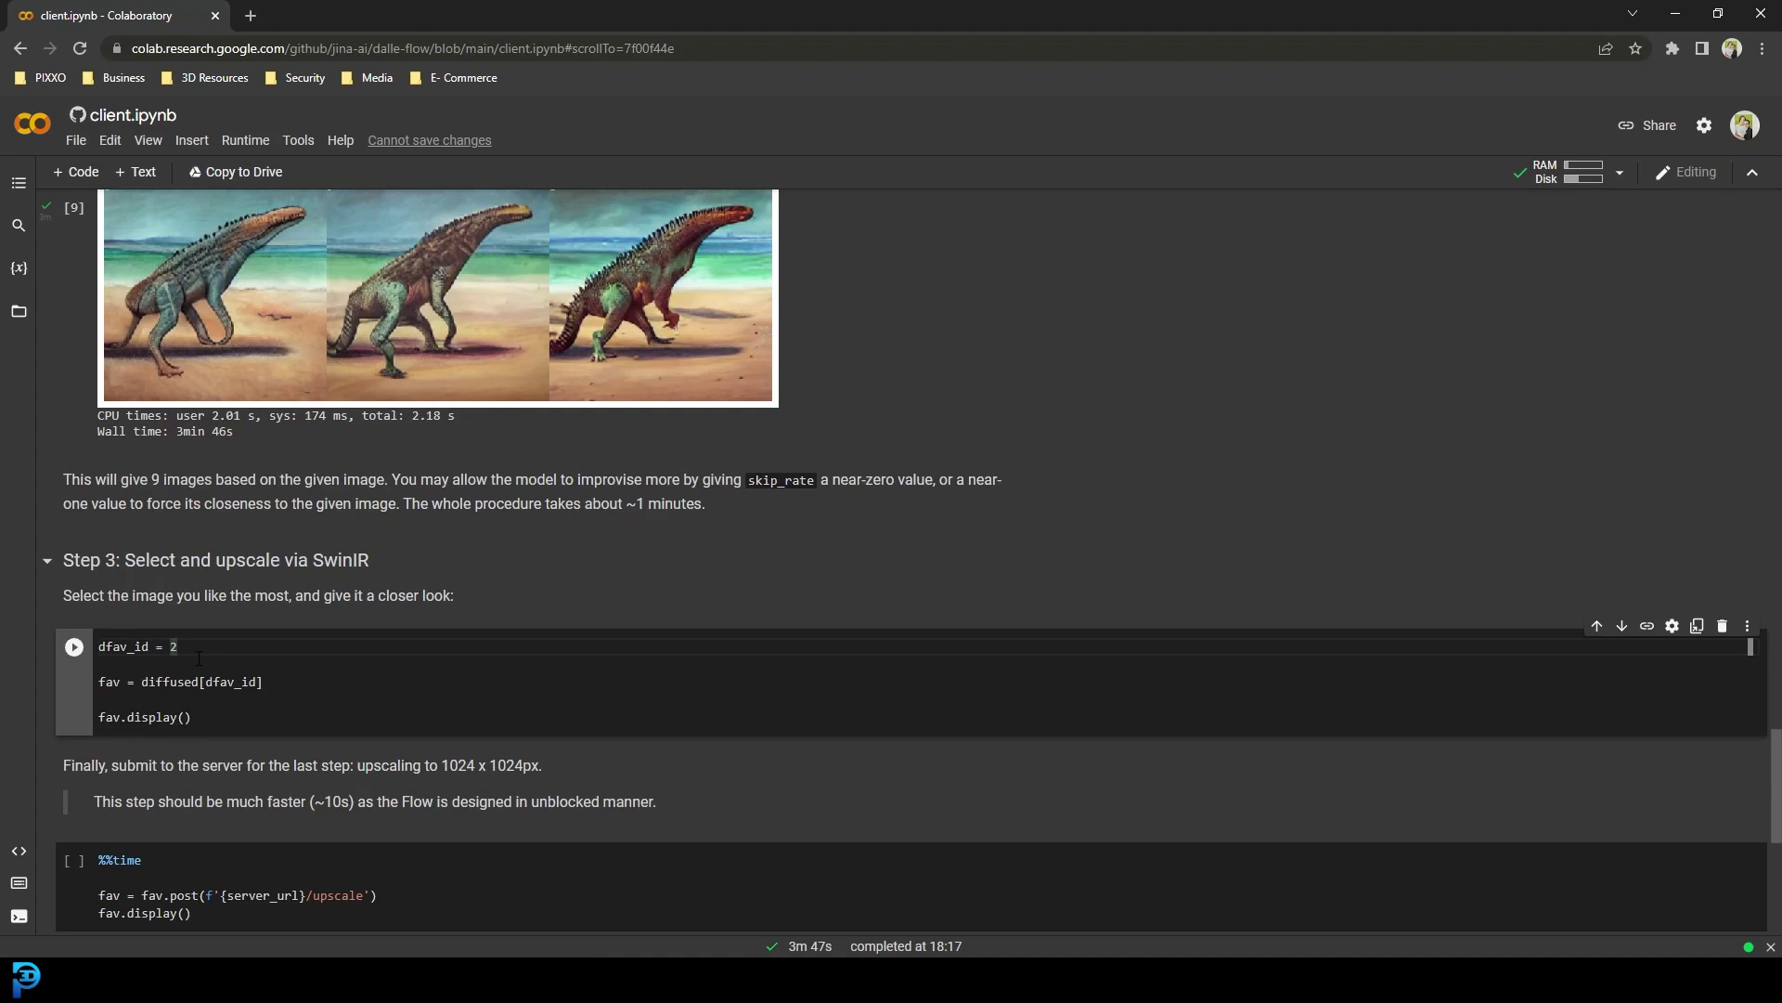
key("BackSpace")
type("8")
scroll(139, 557, "down", 2)
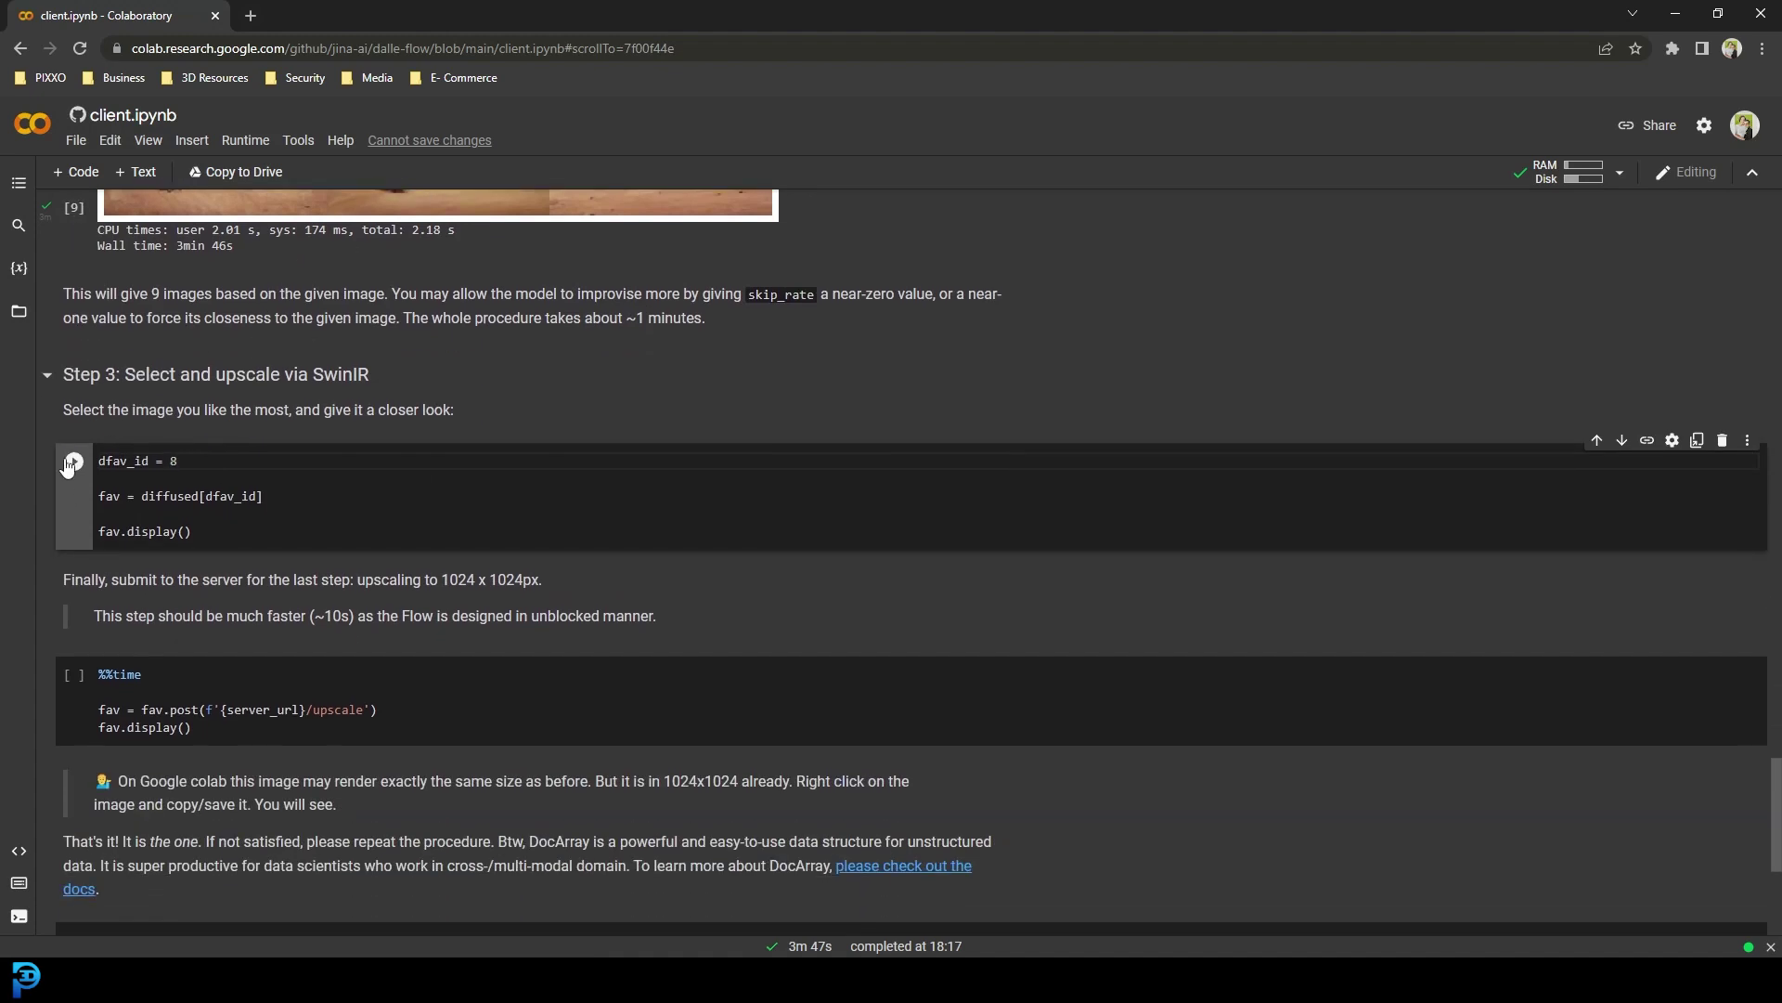
left_click(70, 463)
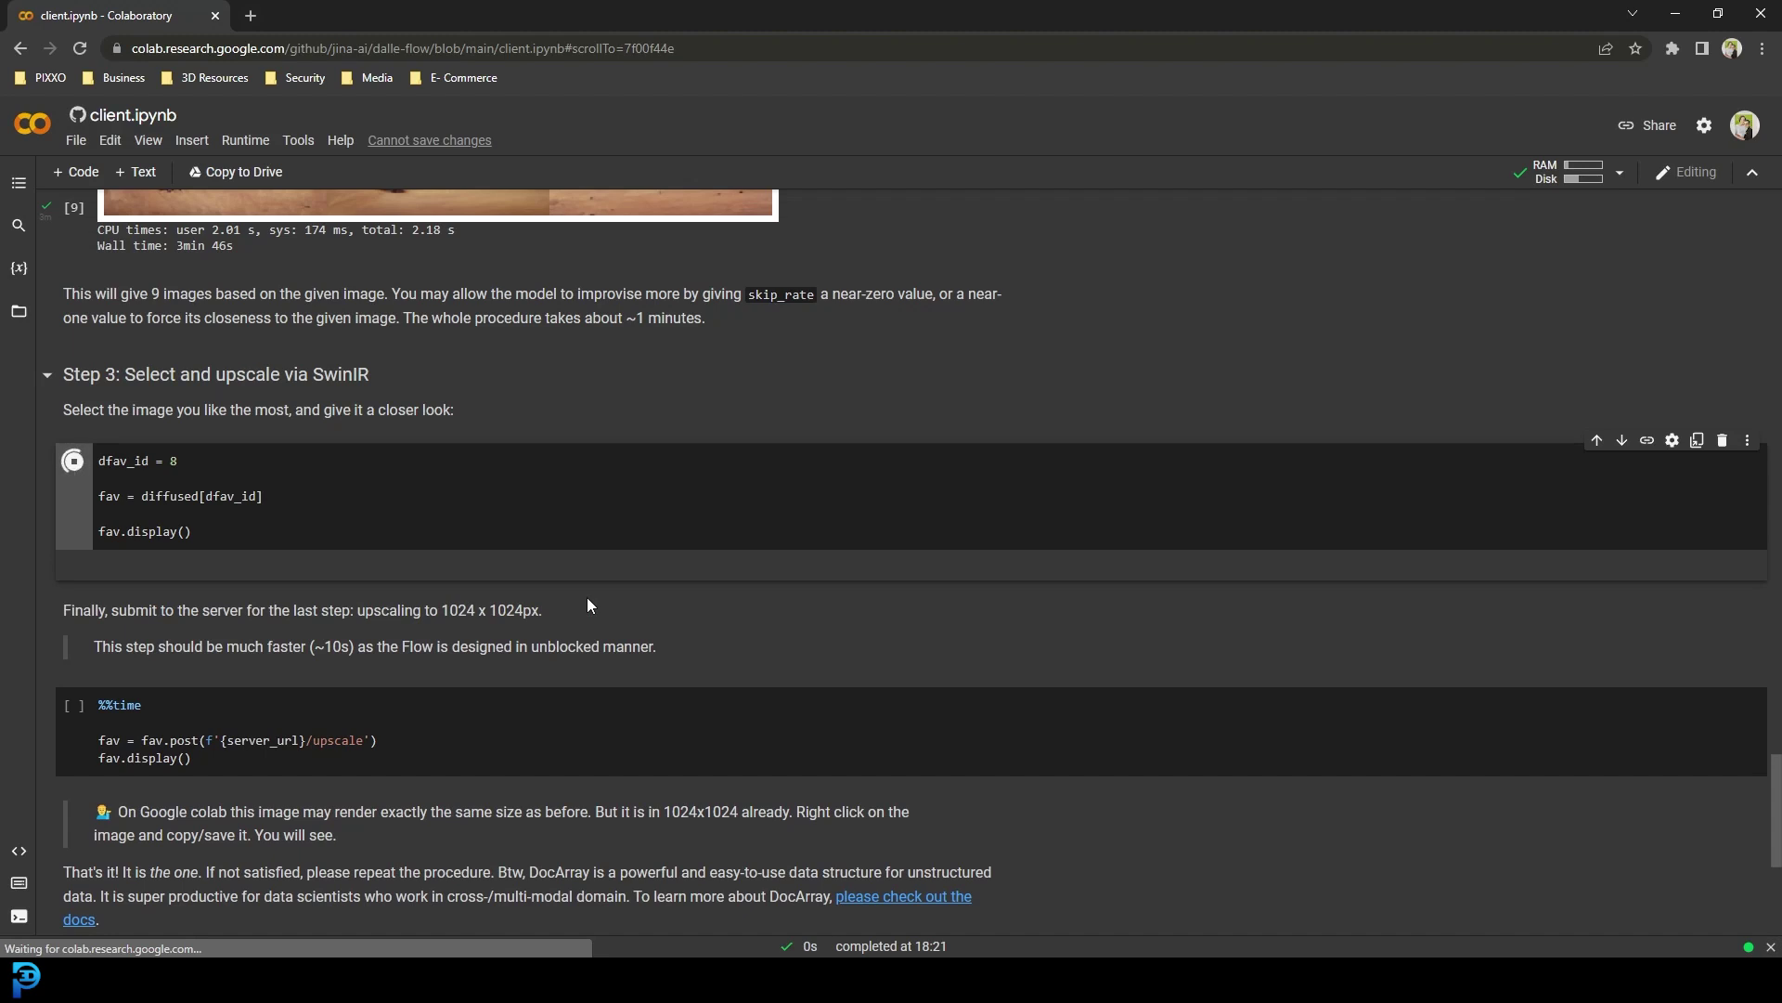
Run the 1024 x 1024 upscale cell twice; both attempts fail with a gRPC error.
scroll(520, 595, "down", 2)
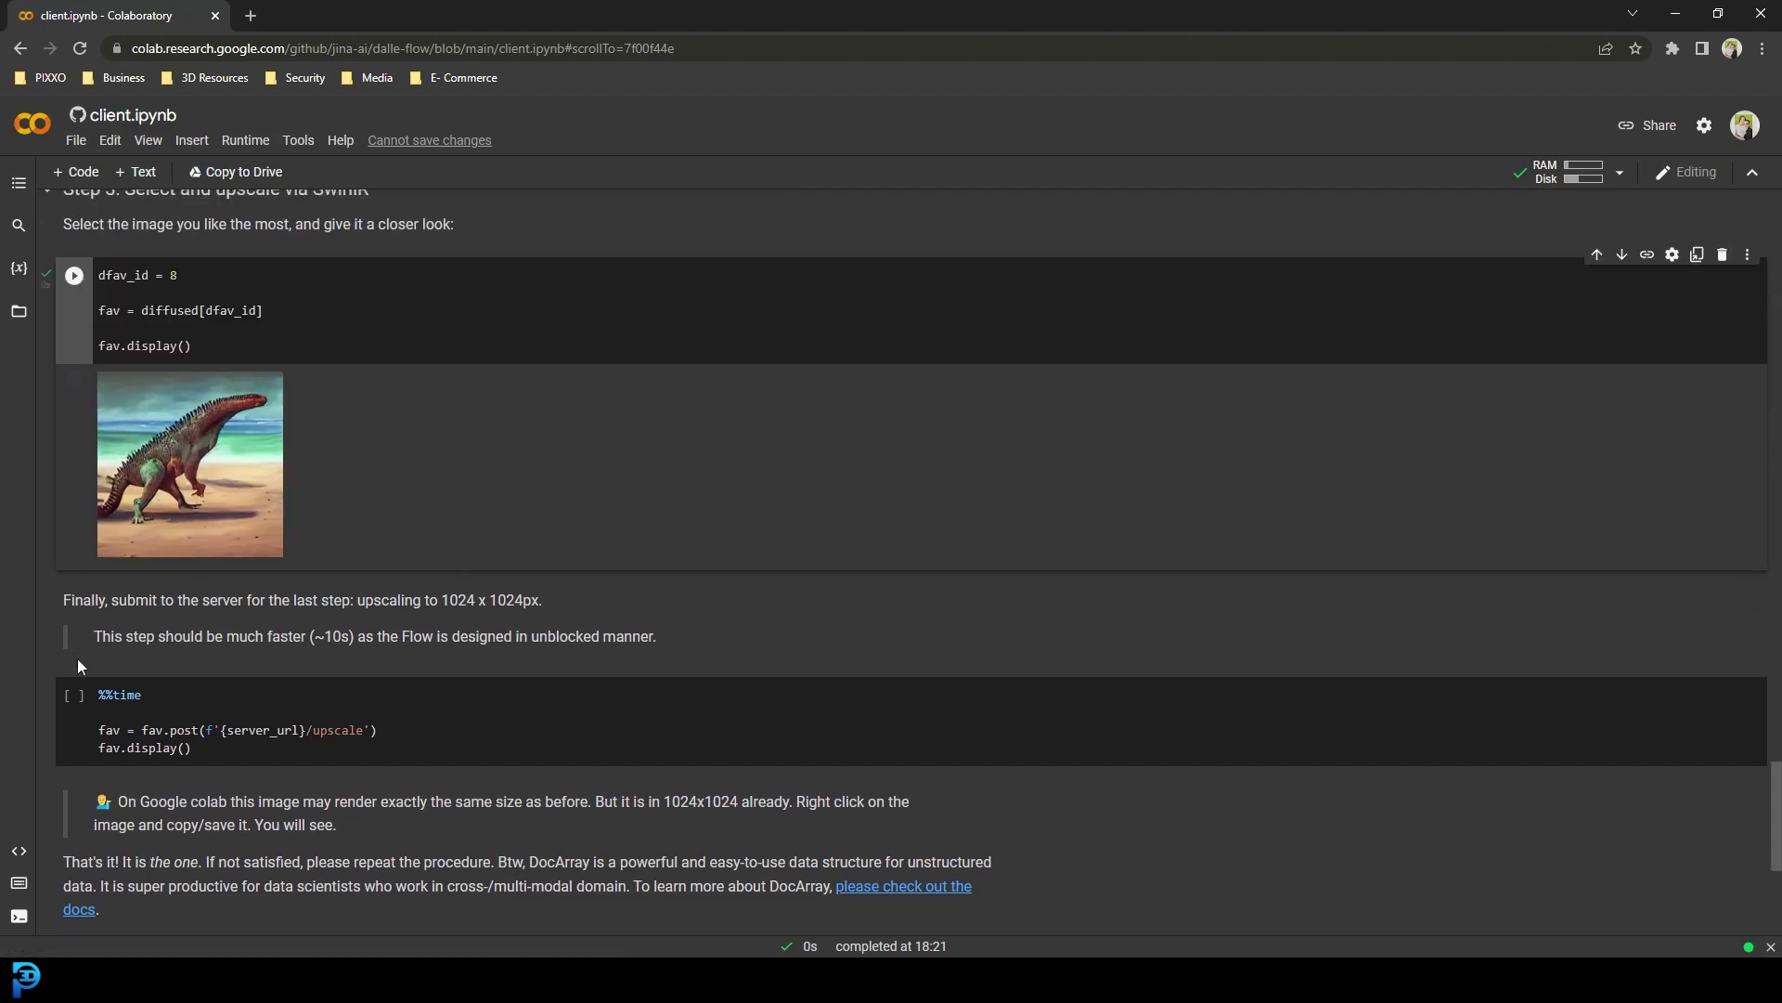
scroll(76, 659, "down", 1)
left_click(74, 603)
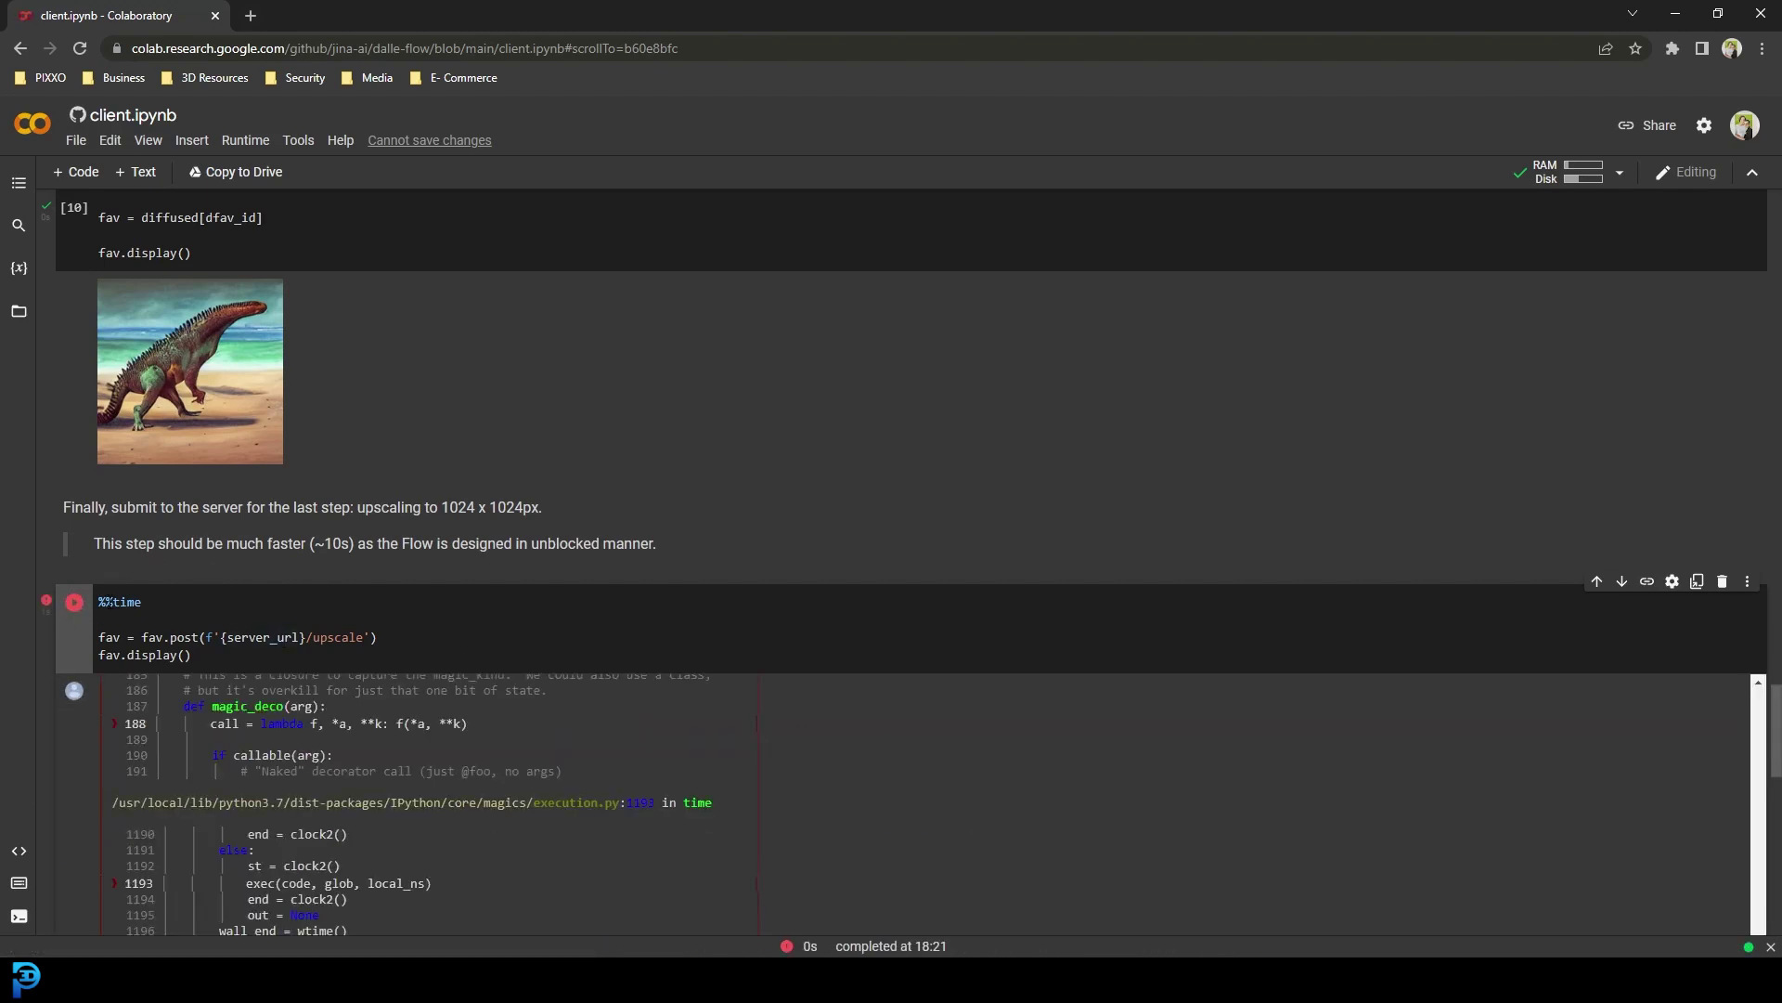
scroll(155, 504, "down", 1)
scroll(155, 504, "up", 6)
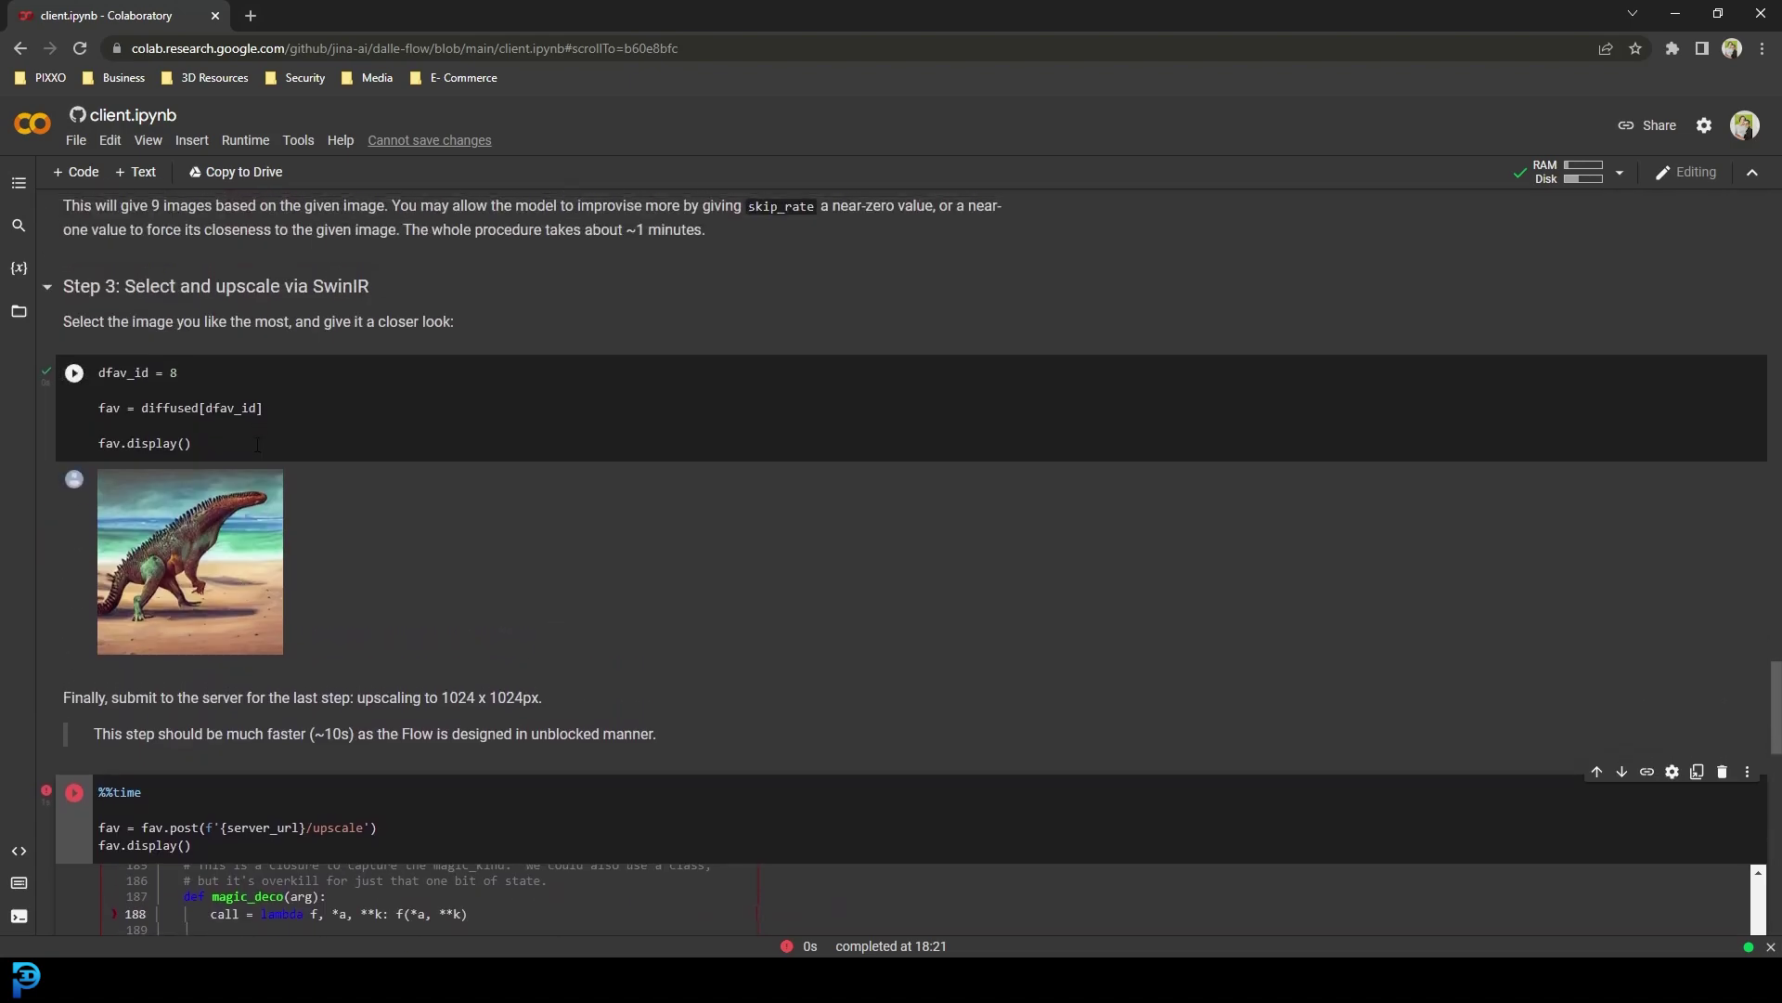
scroll(275, 769, "down", 5)
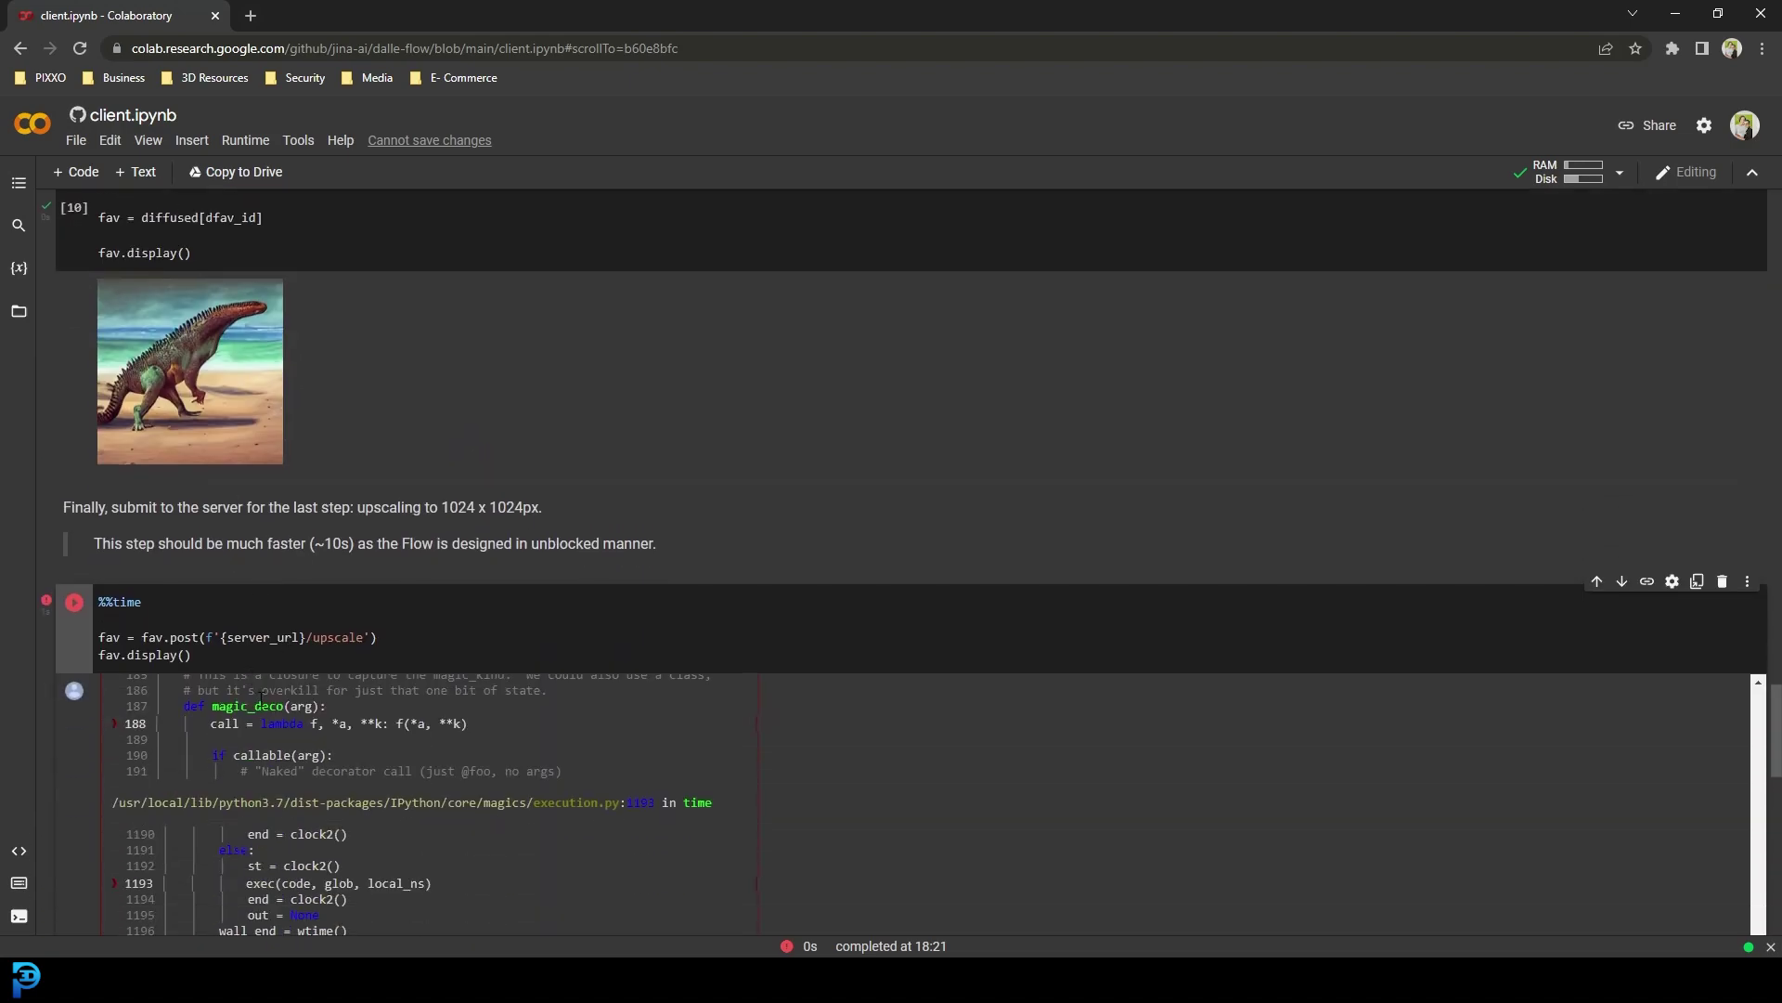
left_click(74, 603)
scroll(594, 507, "up", 7)
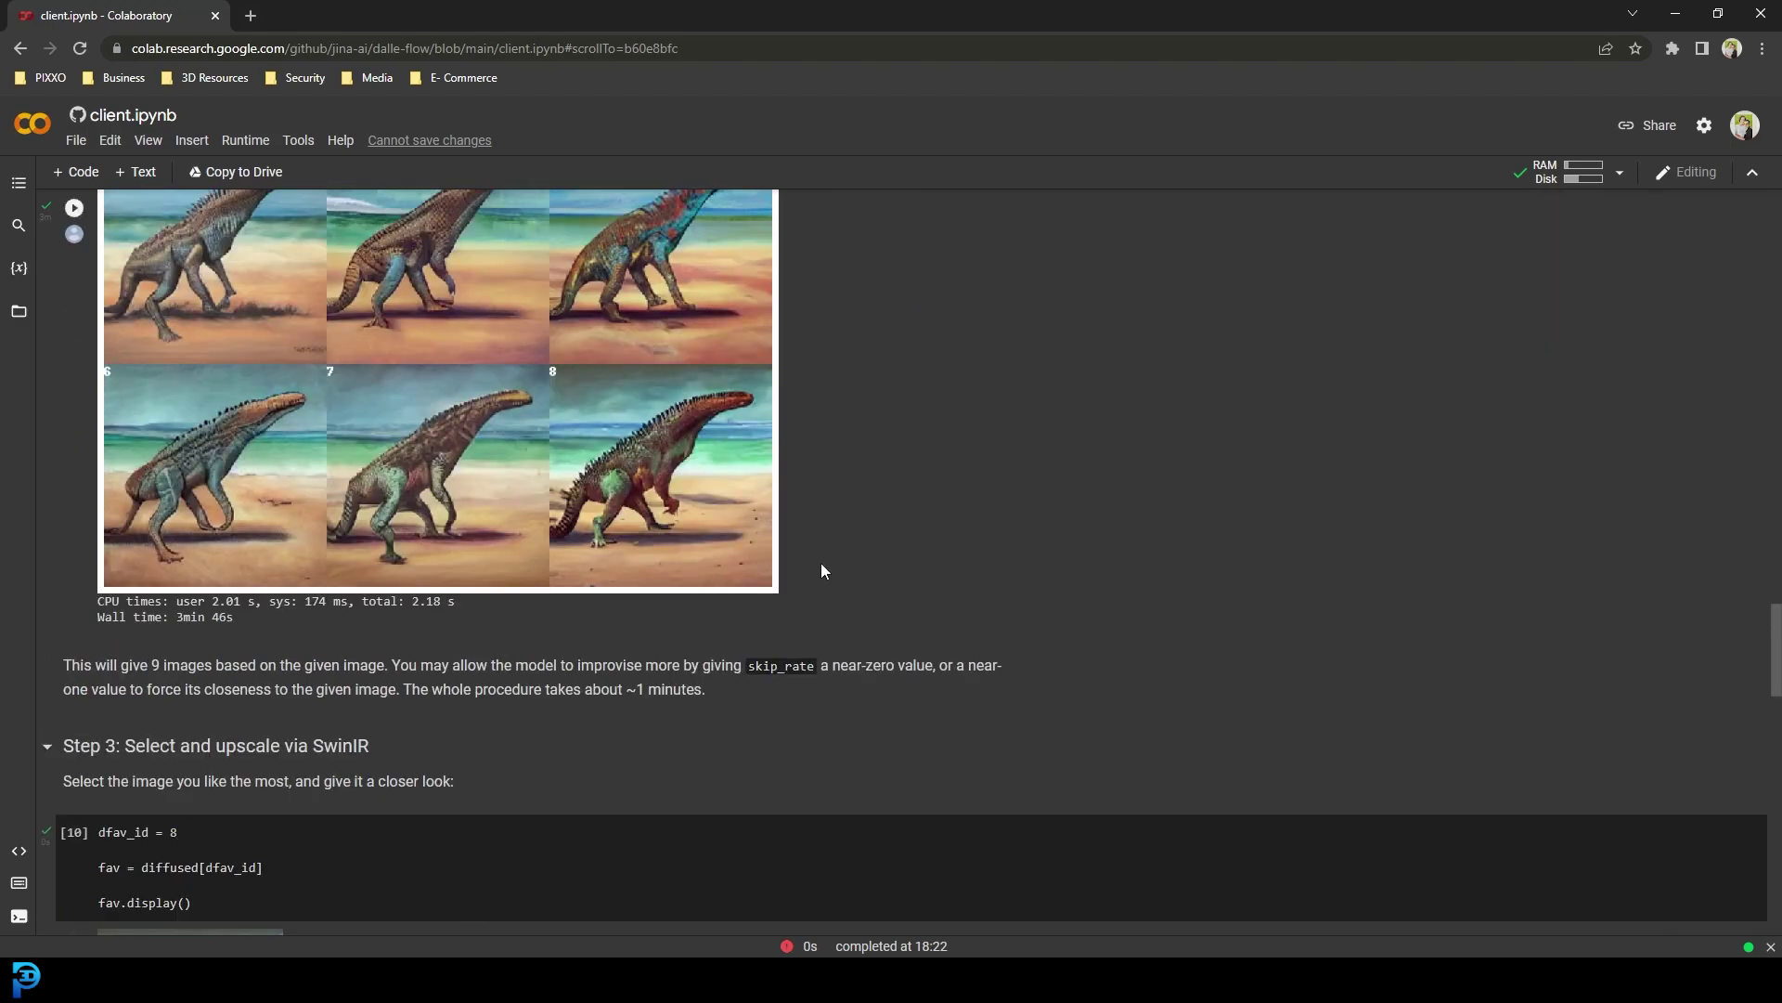
scroll(821, 562, "up", 7)
scroll(665, 687, "down", 3)
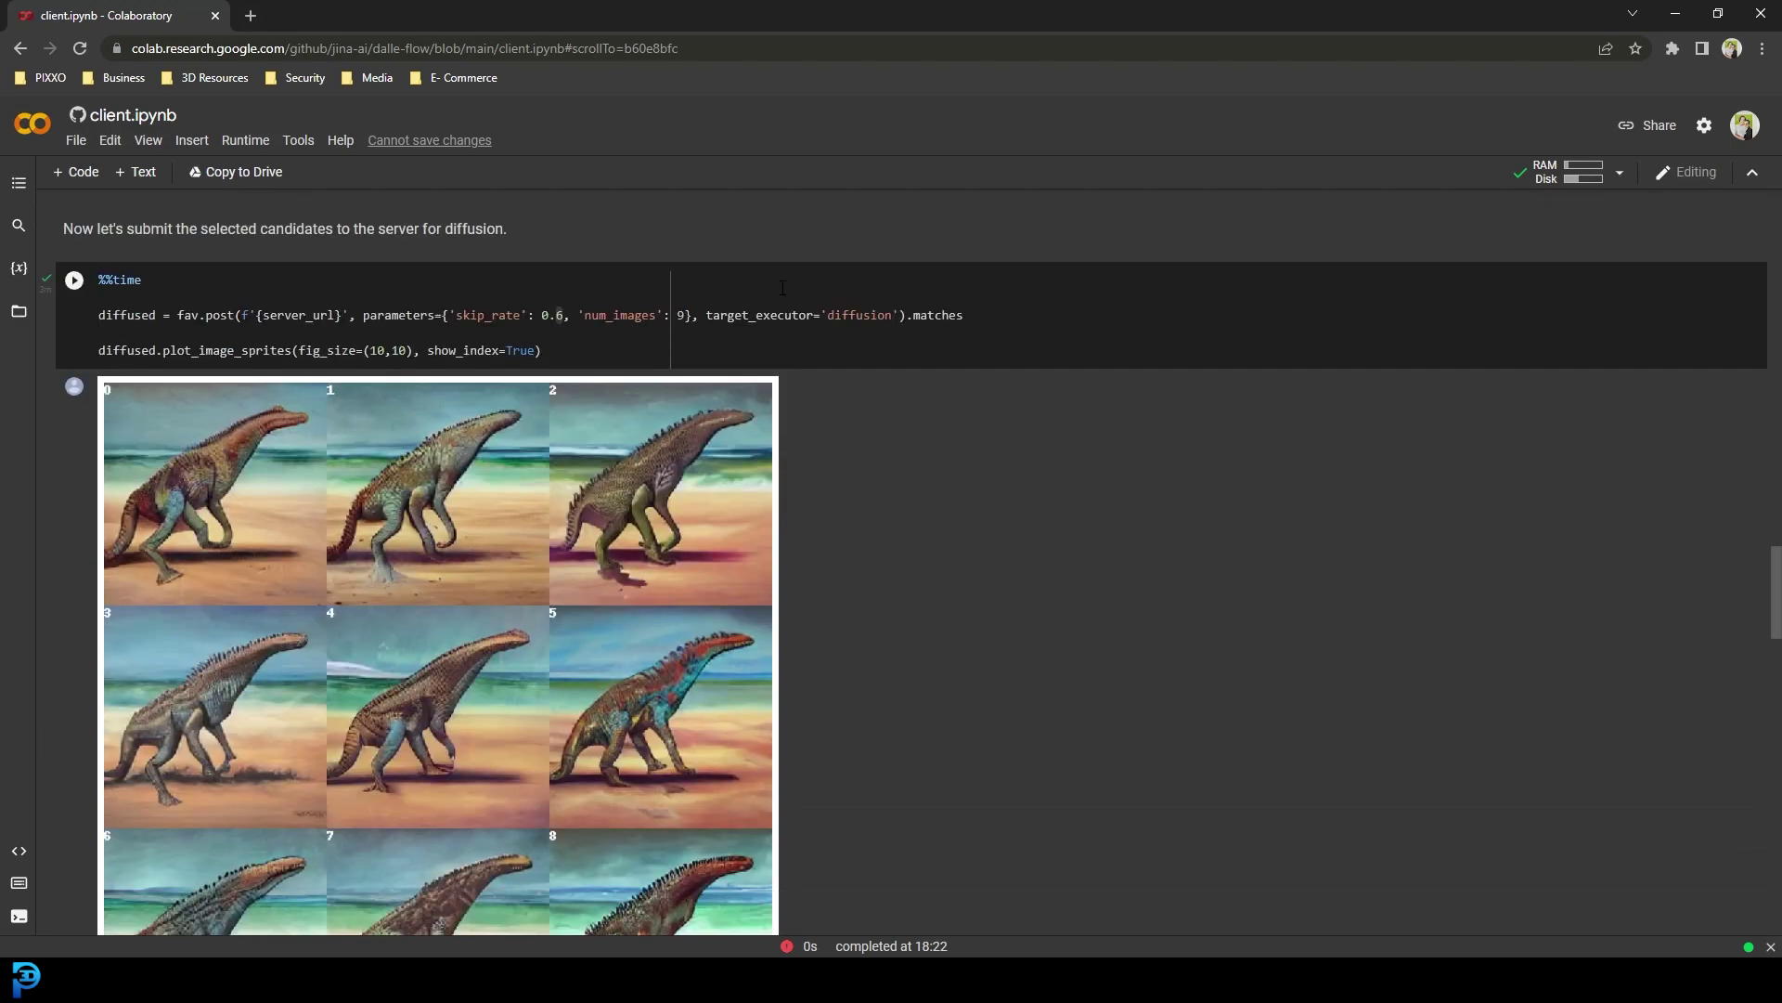
scroll(631, 280, "up", 10)
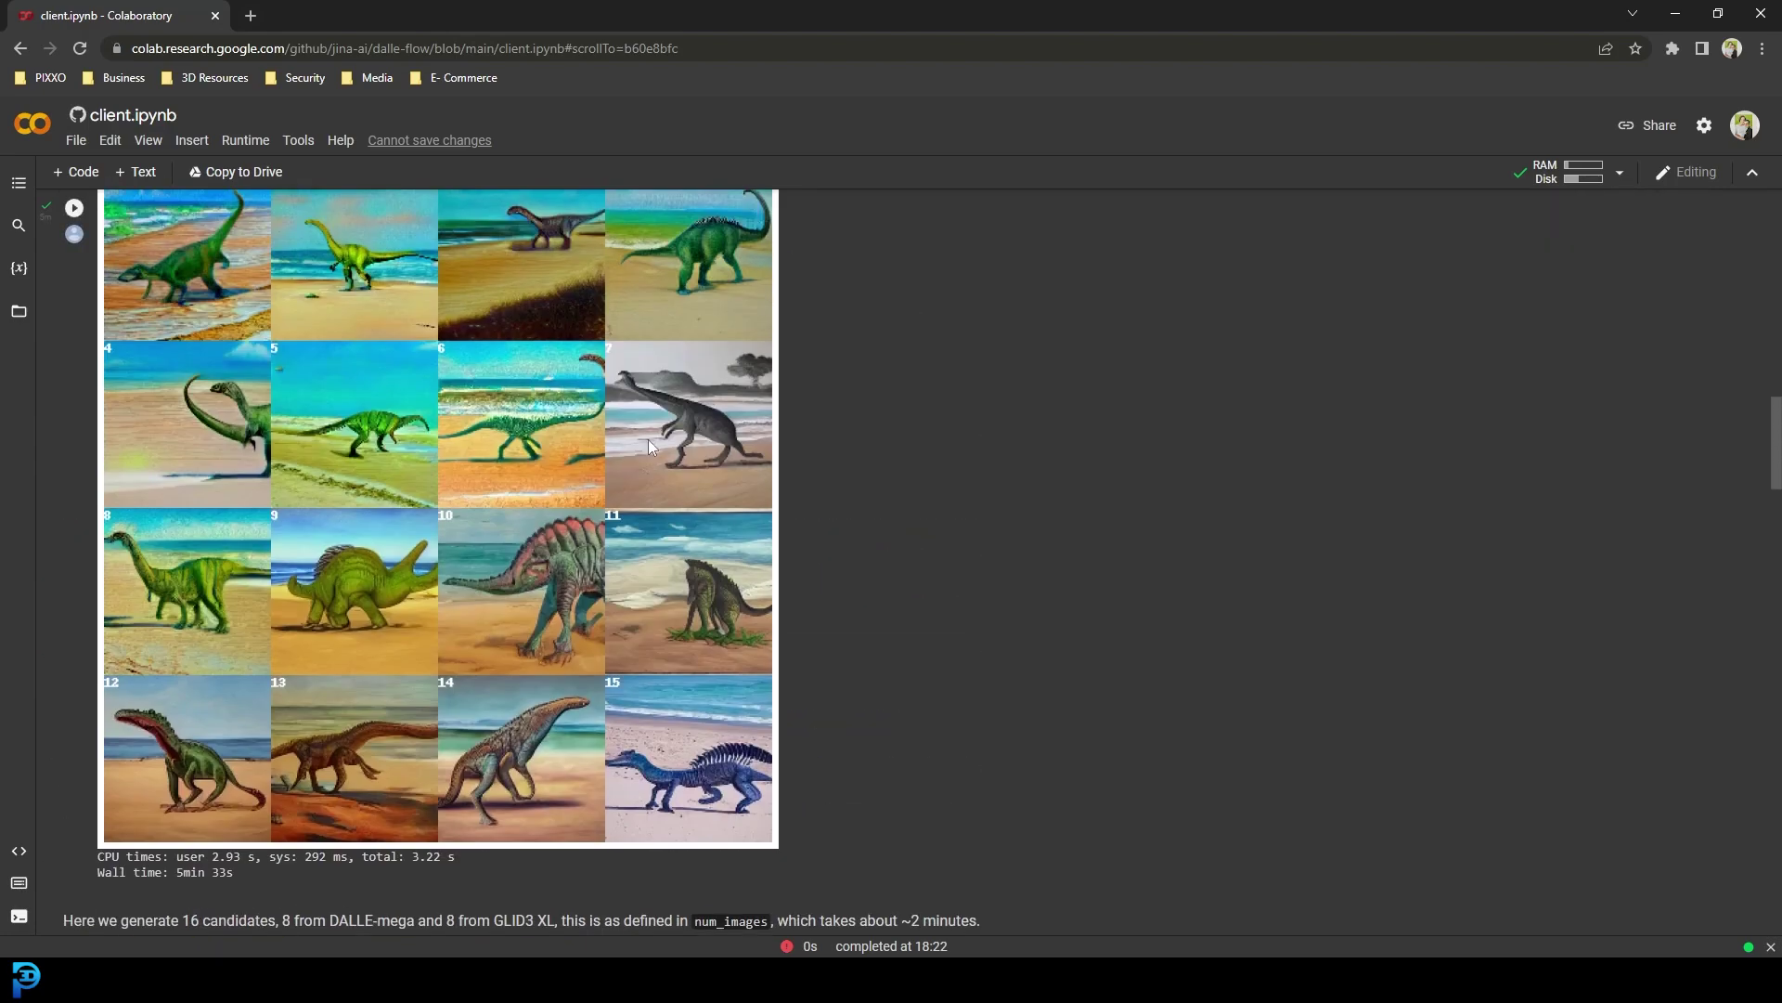
scroll(648, 445, "up", 2)
scroll(292, 614, "down", 3)
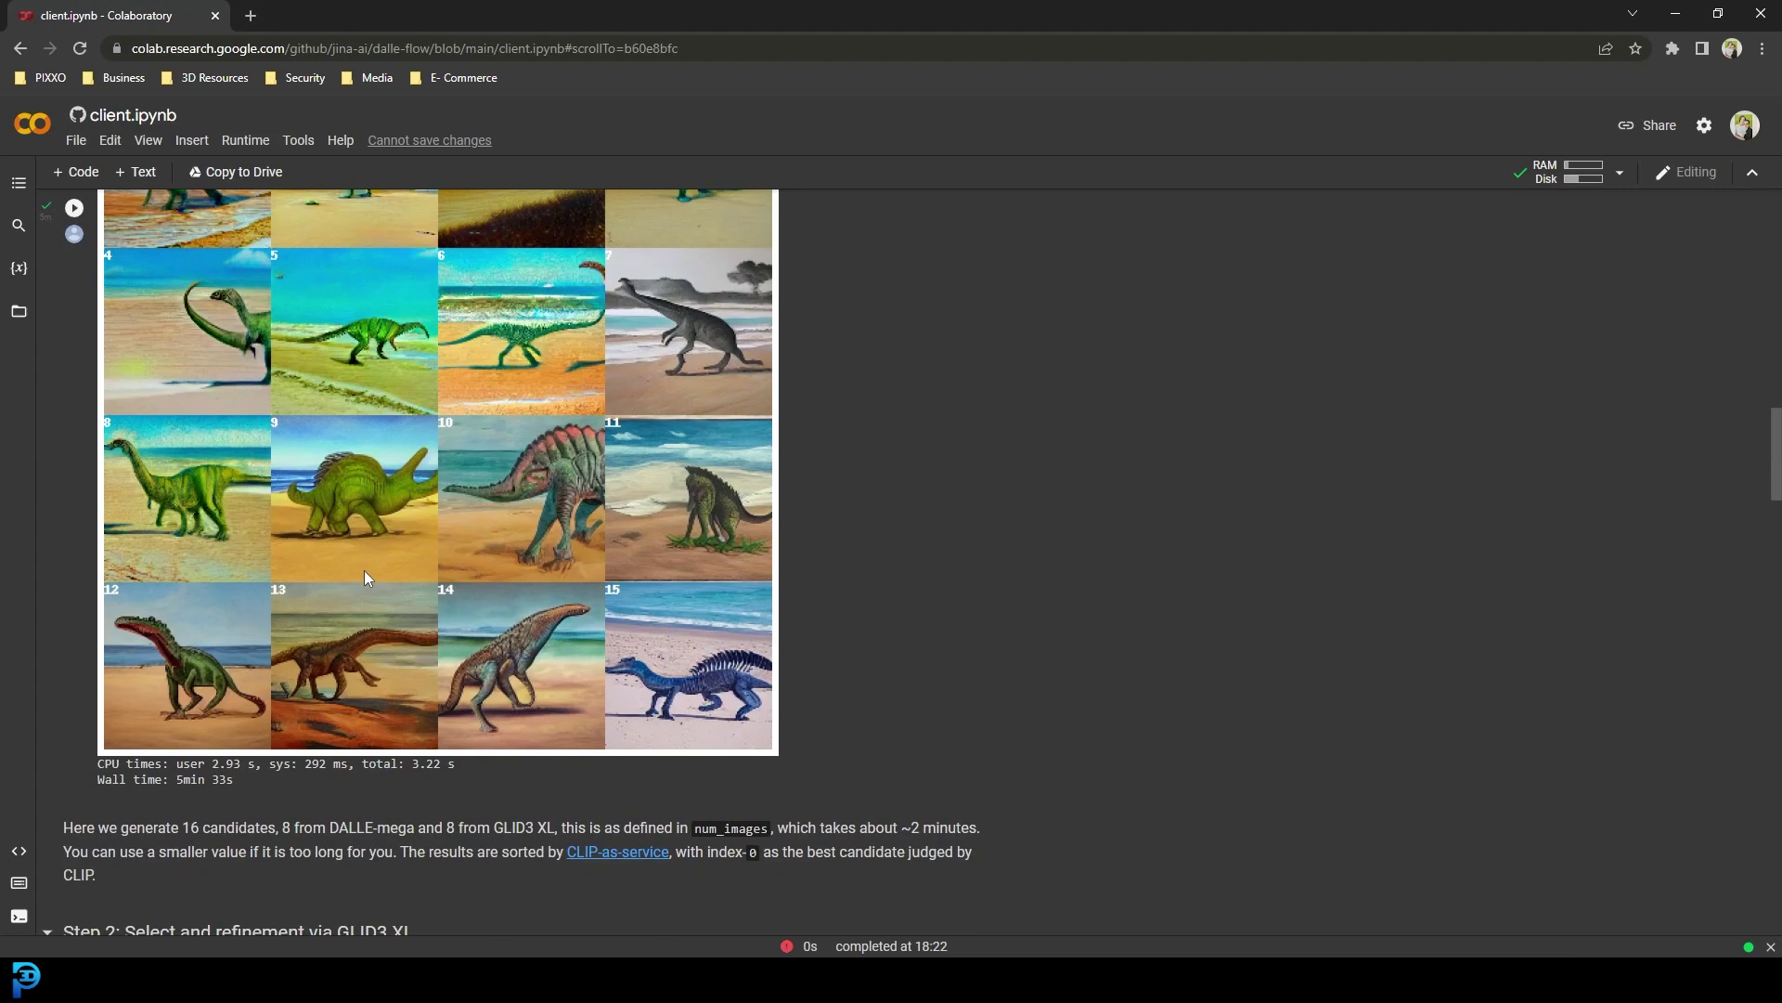
scroll(972, 446, "up", 2)
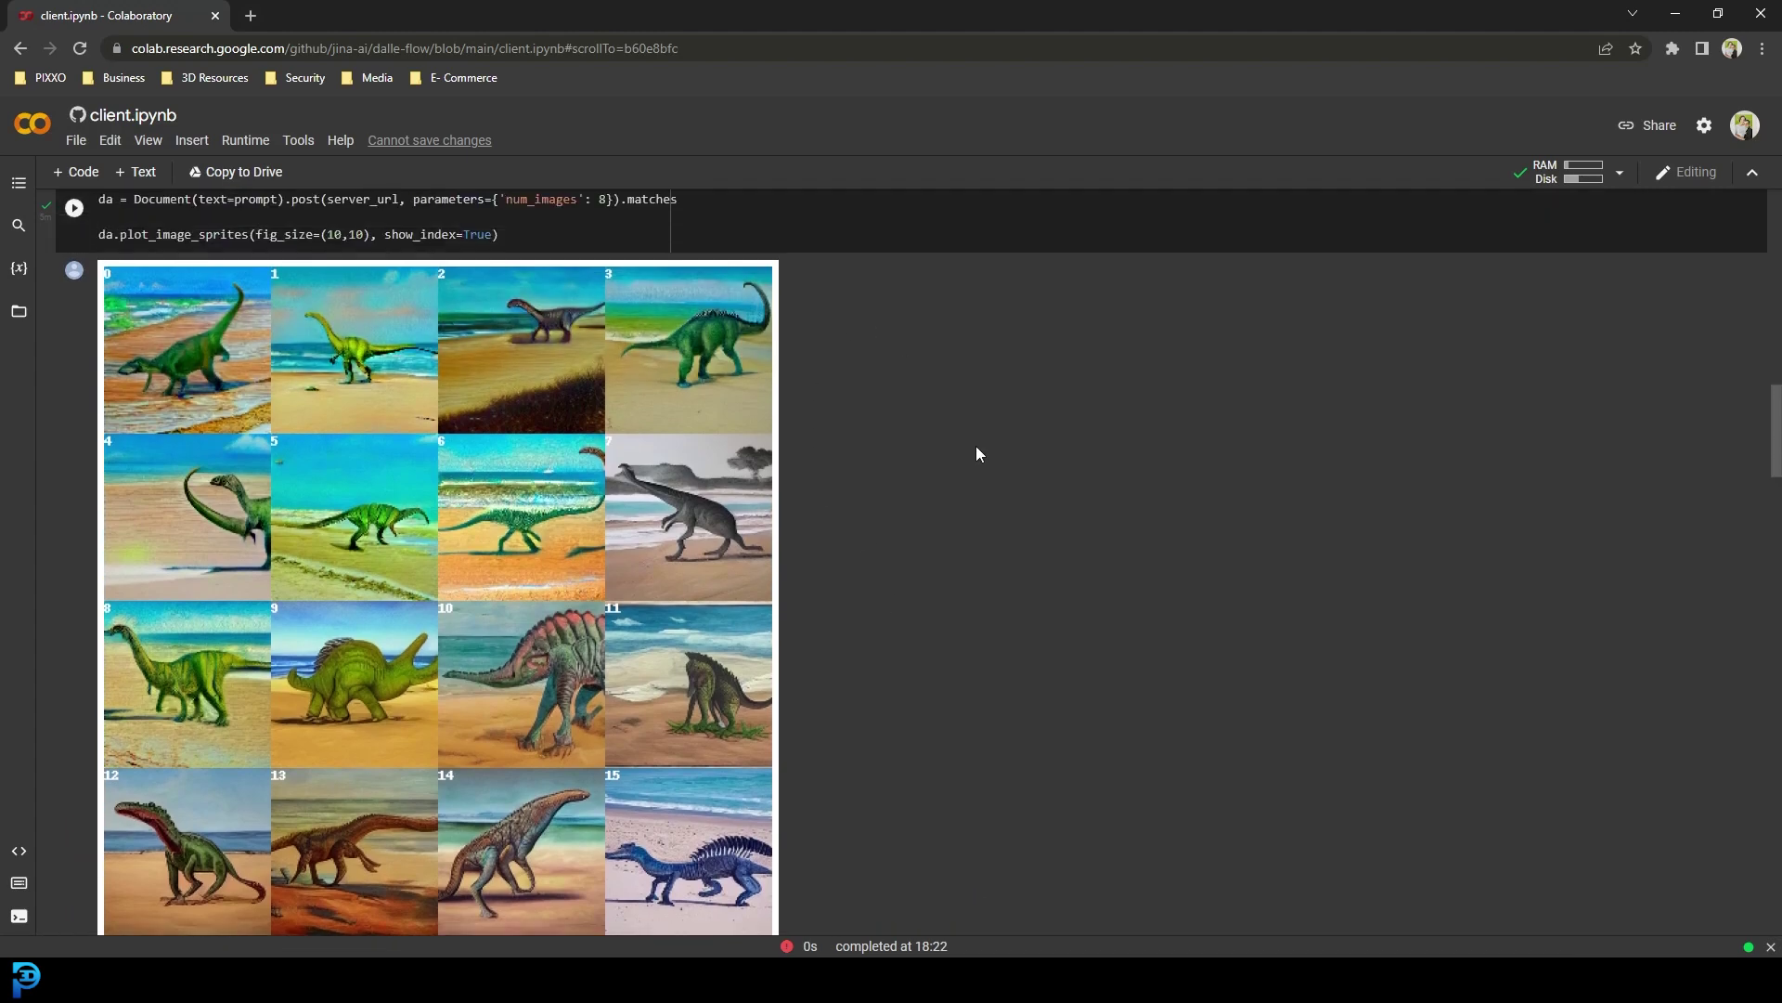